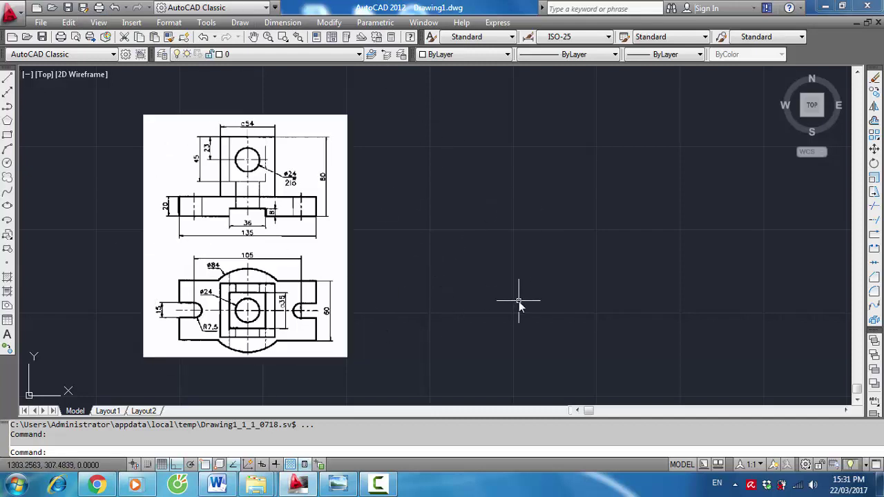
# Change the SNAP style option to Isometric
pyautogui.press('Escape')
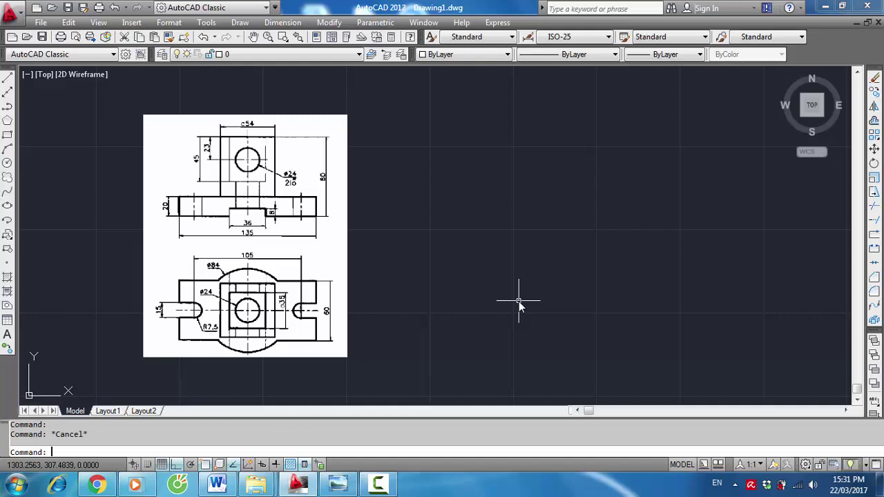
pyautogui.write('Sn')
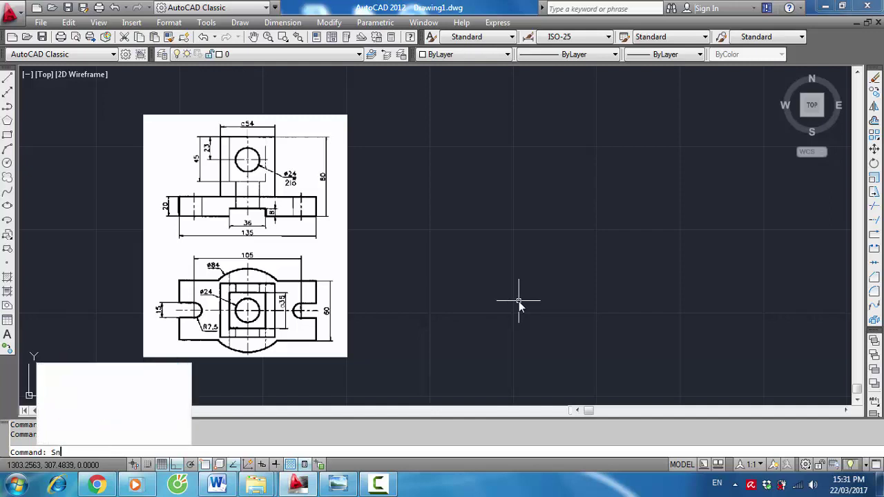
pyautogui.press('Return')
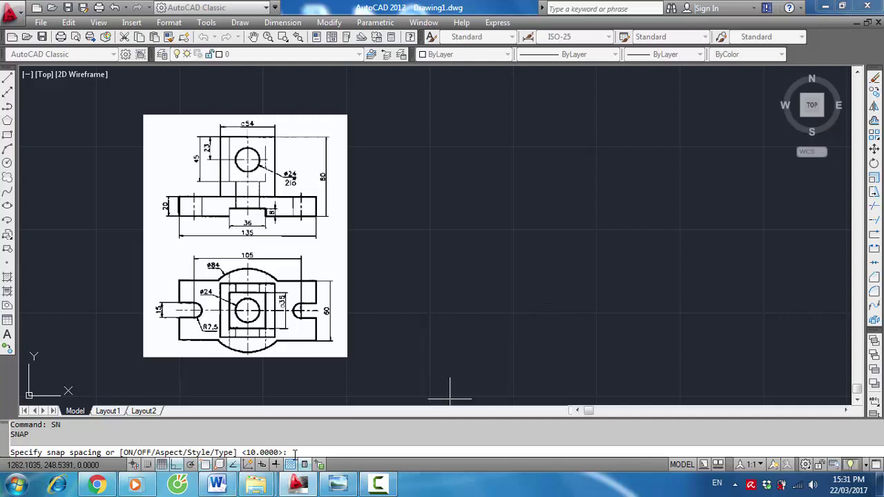
pyautogui.write('s')
pyautogui.press('Return')
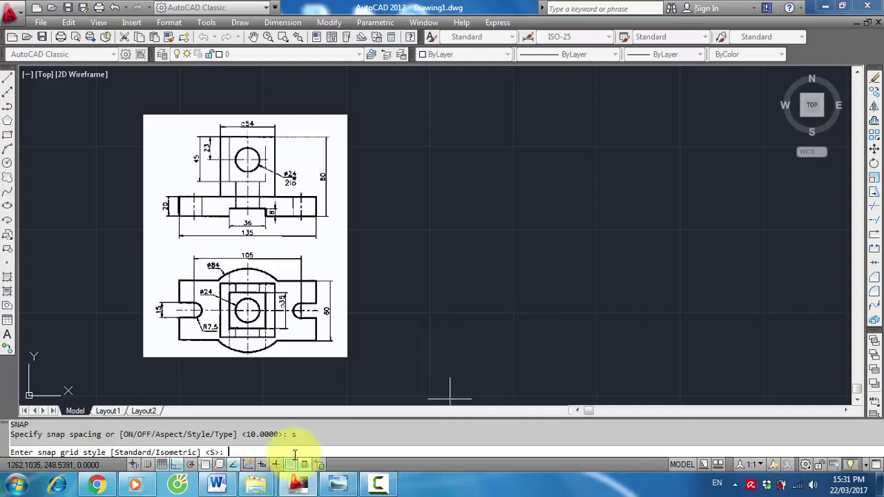
pyautogui.write('i')
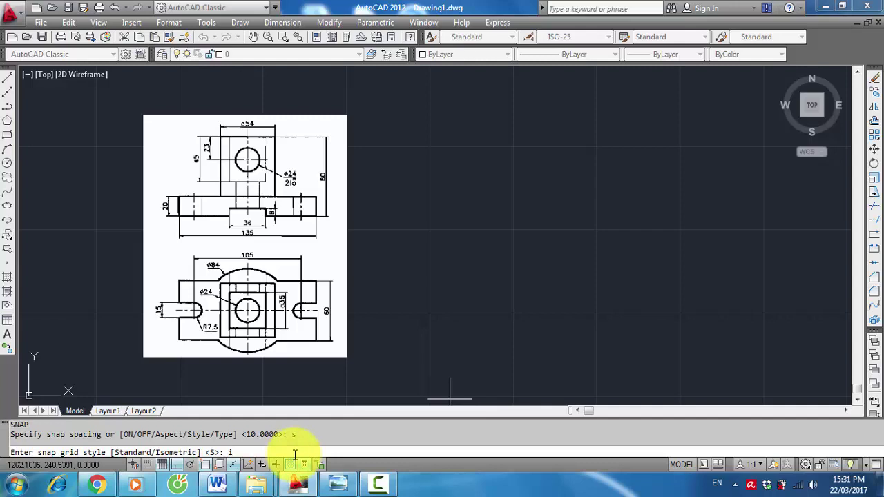
pyautogui.press('Return')
pyautogui.press('Return')
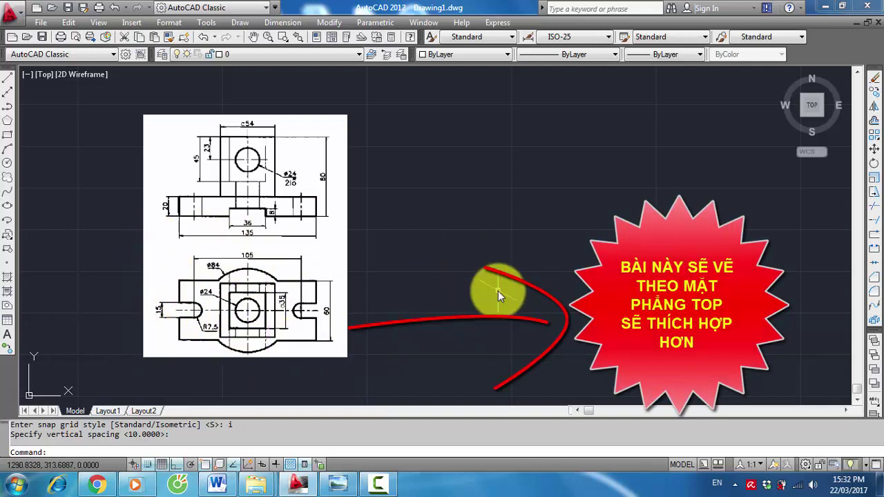
# Switch to the Top isoplane and start a line at the base plate's first corner
pyautogui.press('F5')
pyautogui.write('L')
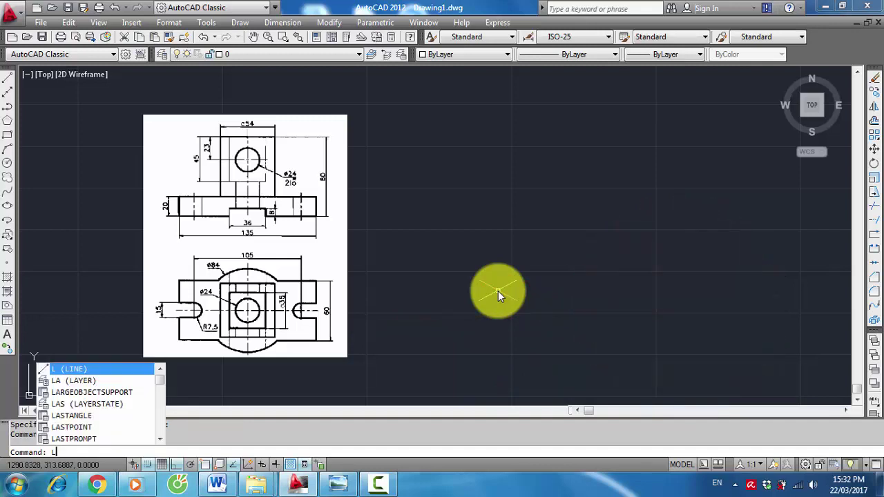
pyautogui.press('Return')
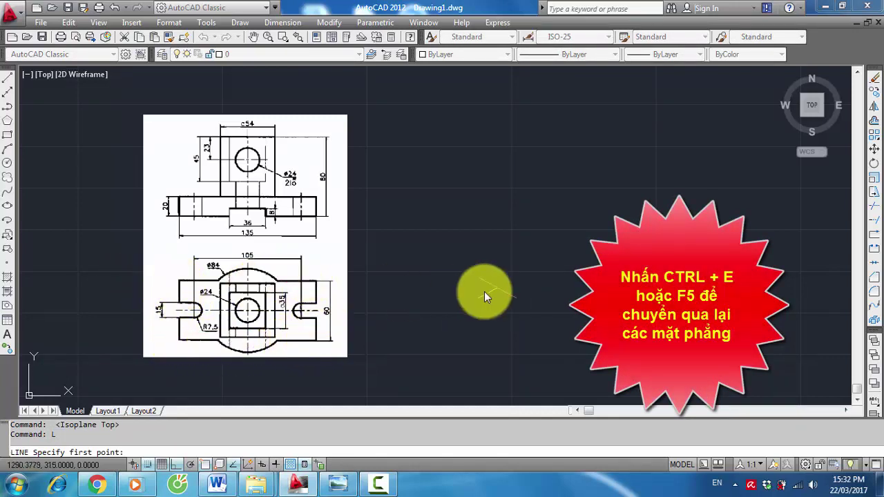
pyautogui.click(528, 338)
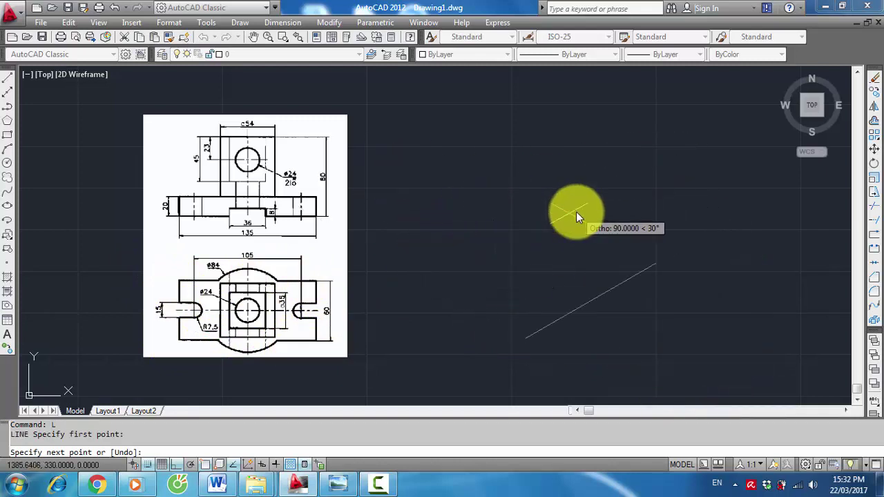
# With ortho on, draw edges of 60, 135 and 60 and close the parallelogram
pyautogui.press('F8')
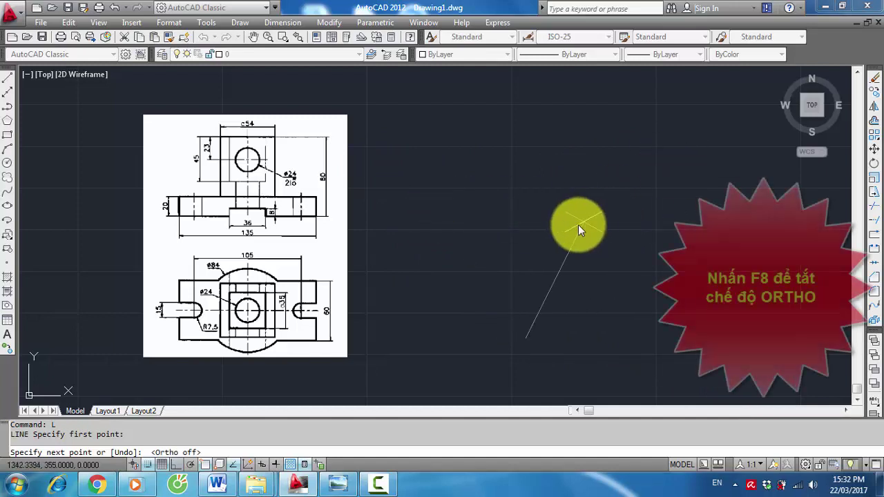
pyautogui.press('F8')
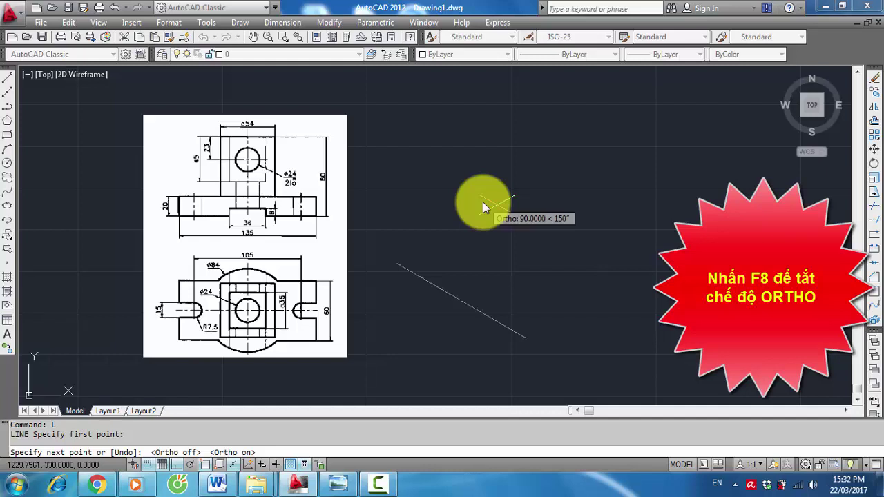
pyautogui.write('60')
pyautogui.press('Return')
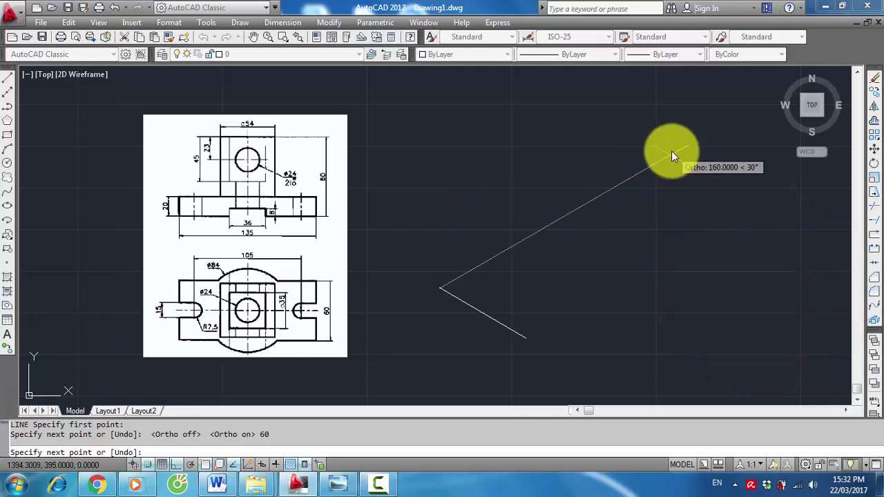
pyautogui.write('135')
pyautogui.press('Return')
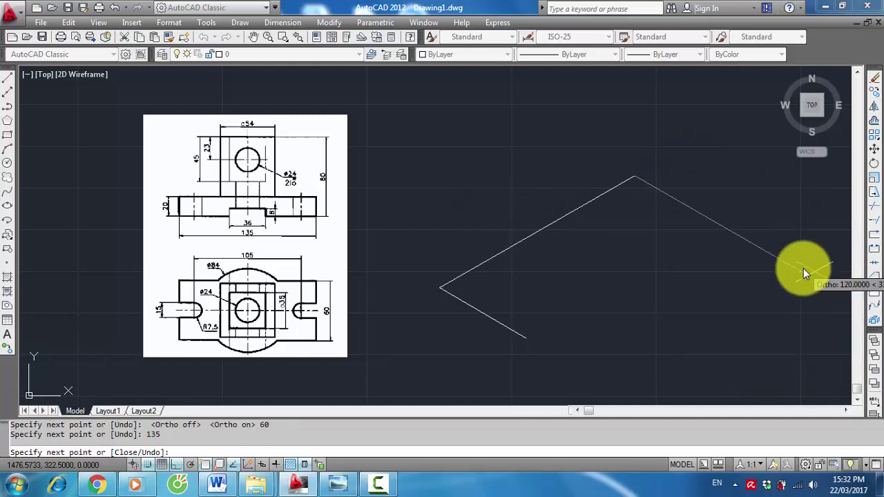
pyautogui.write('0')
pyautogui.press('Return')
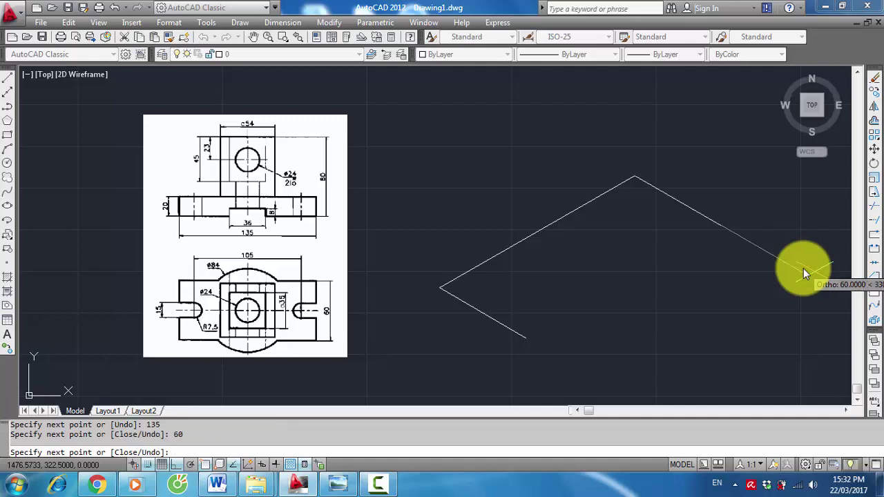
pyautogui.press('Return')
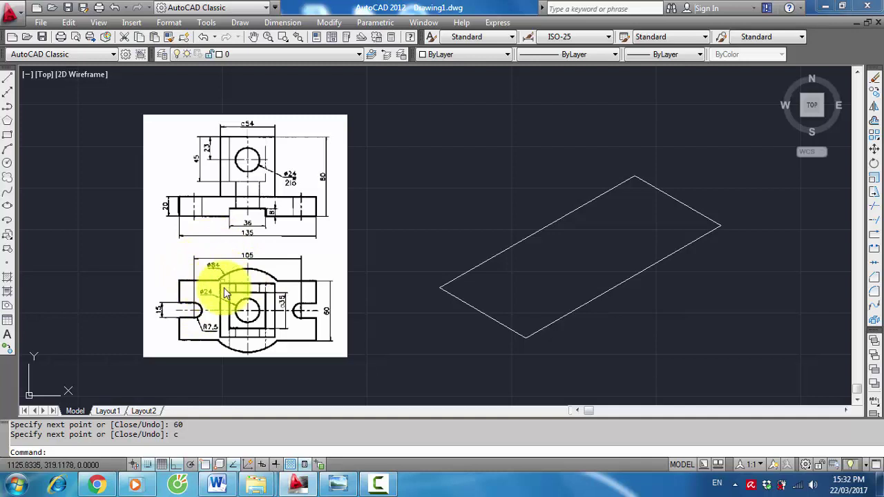
pyautogui.scroll(2, 266, 303)
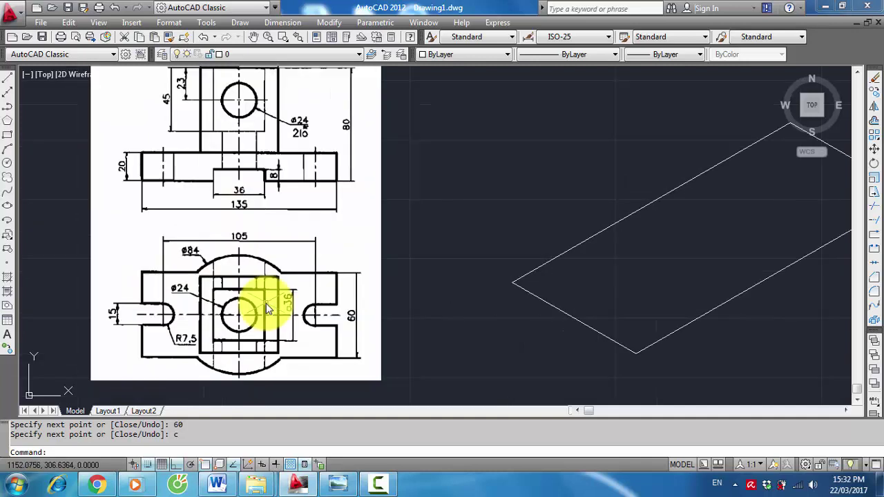
pyautogui.scroll(-3, 268, 305)
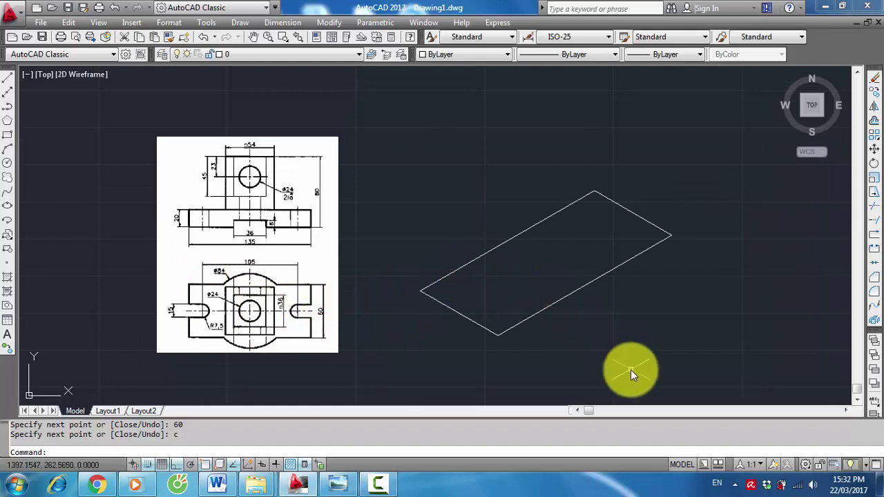
# Start the Ellipse command with the Isocircle option
pyautogui.write('El')
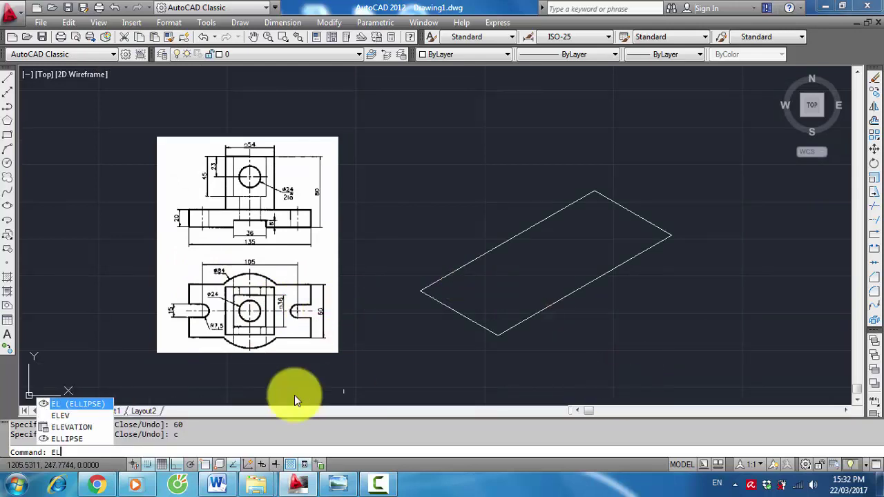
pyautogui.click(79, 442)
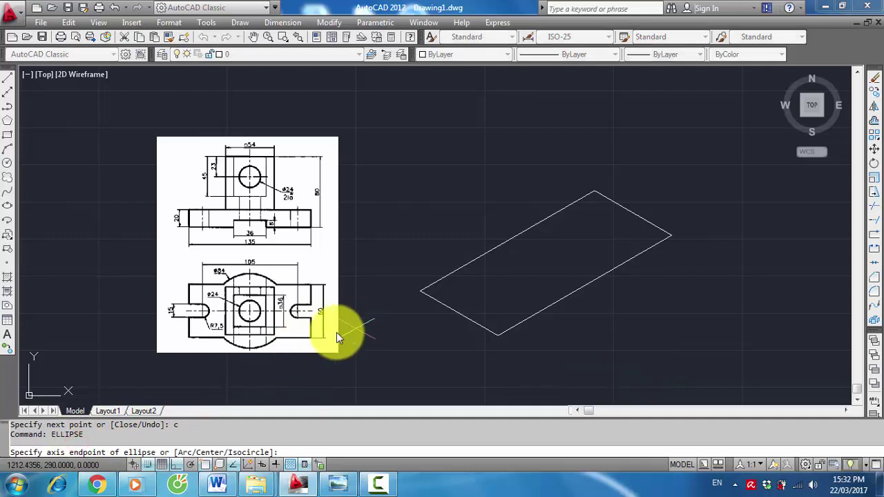
pyautogui.click(329, 448)
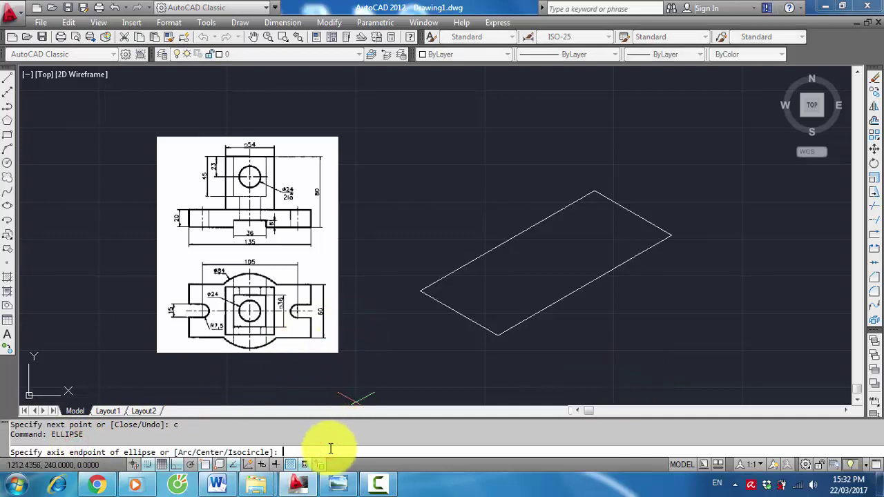
pyautogui.write('i')
pyautogui.press('Return')
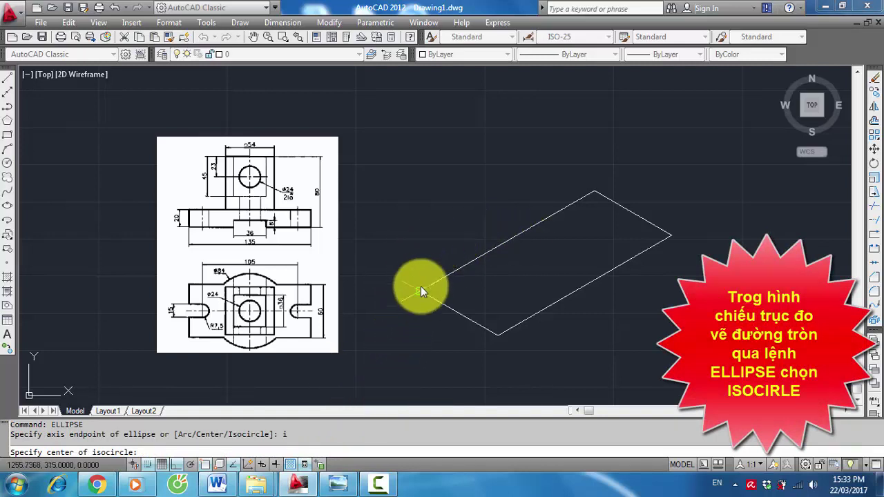
# Centre the isocircle midway between the left and right corners with diameter 84
pyautogui.keyDown('ctrl'); pyautogui.rightClick(438, 194); pyautogui.keyUp('ctrl')
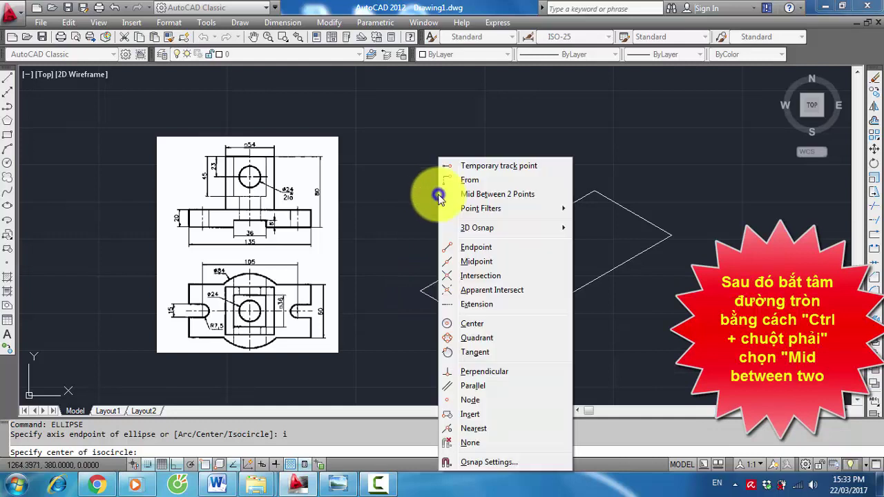
pyautogui.click(488, 193)
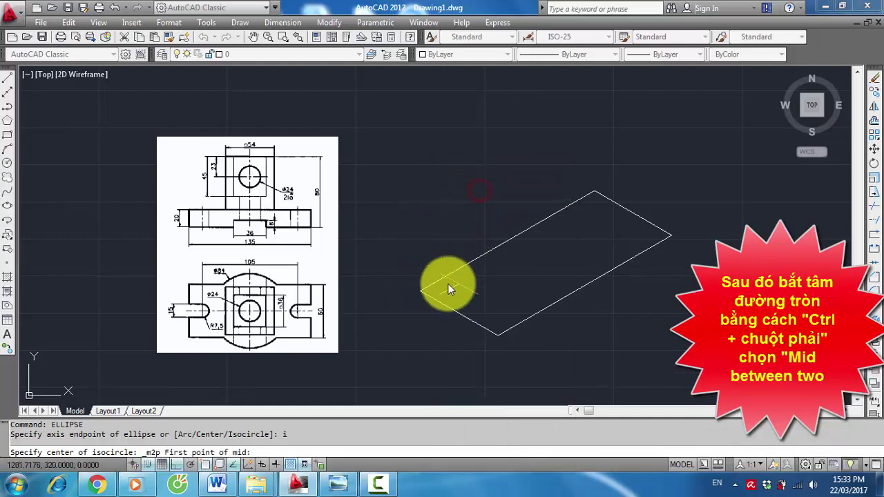
pyautogui.click(426, 290)
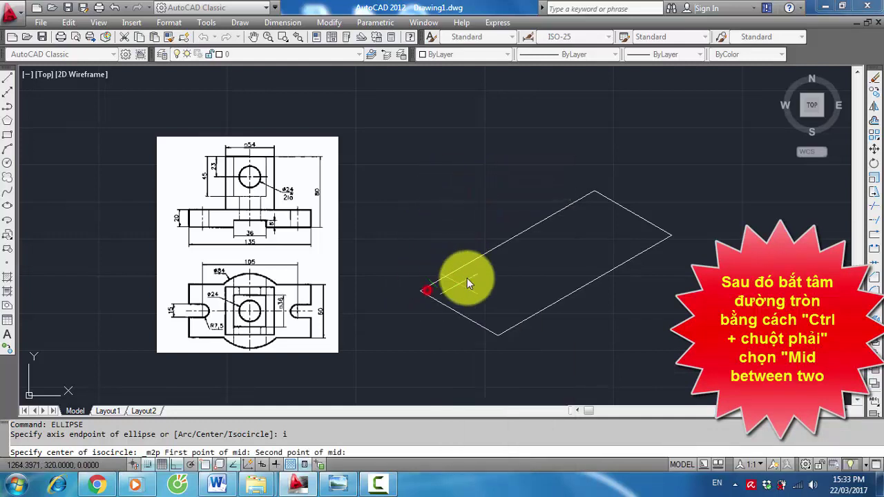
pyautogui.click(668, 233)
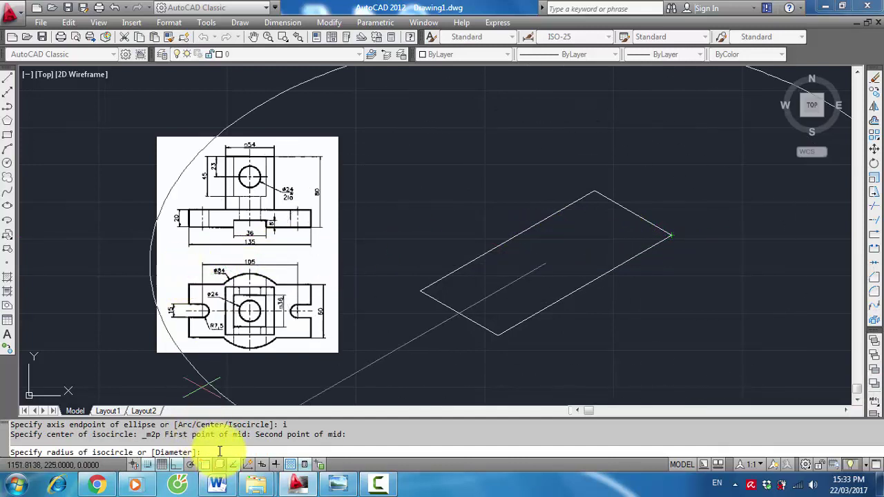
pyautogui.write('d')
pyautogui.press('Return')
pyautogui.write('84')
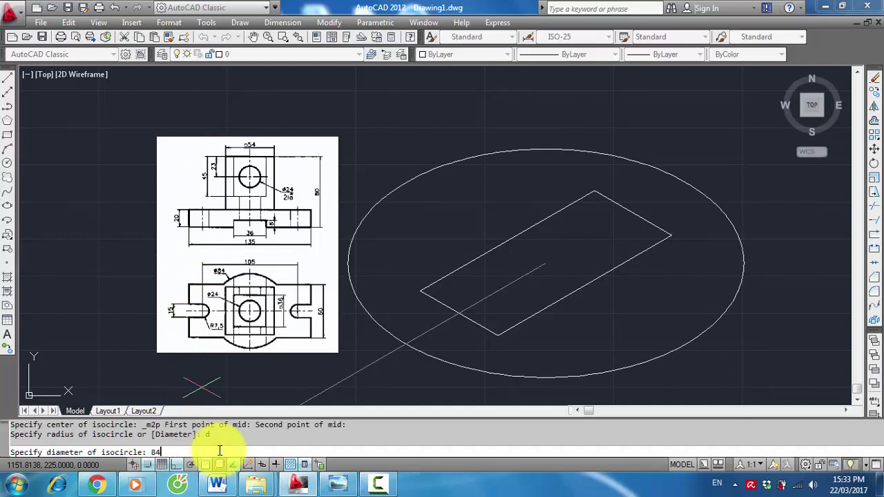
pyautogui.press('Return')
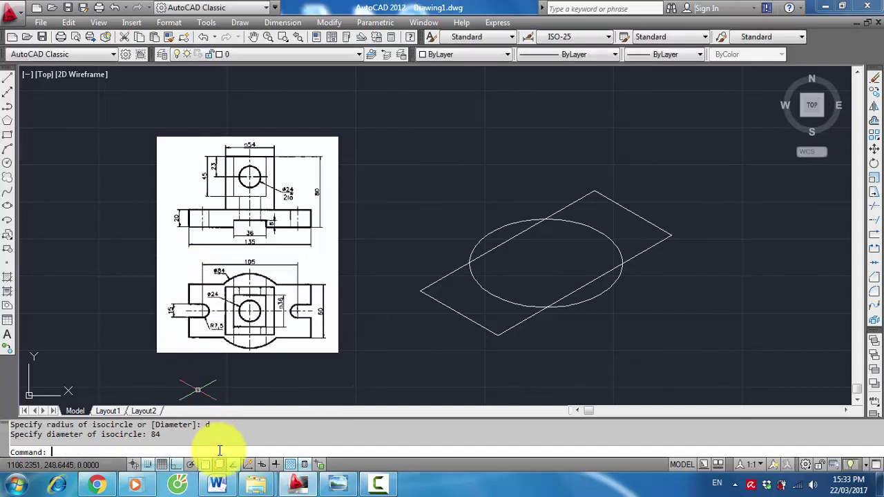
pyautogui.scroll(2, 640, 338)
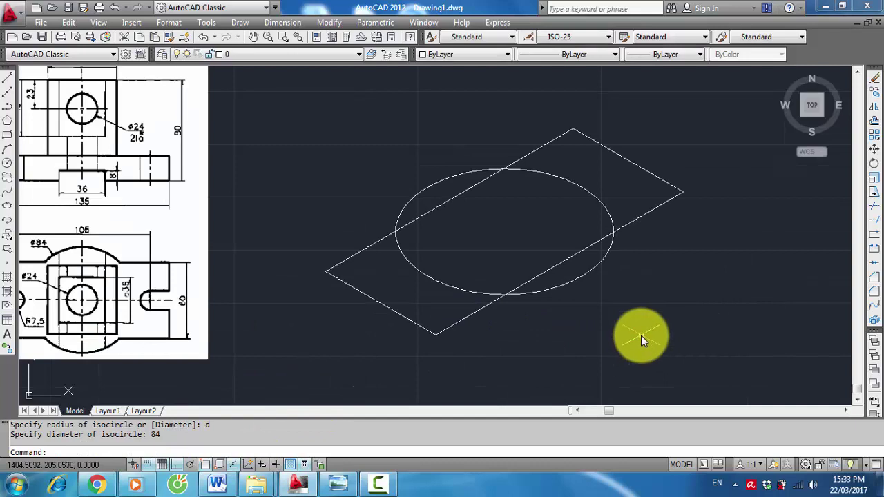
pyautogui.scroll(-2, 641, 336)
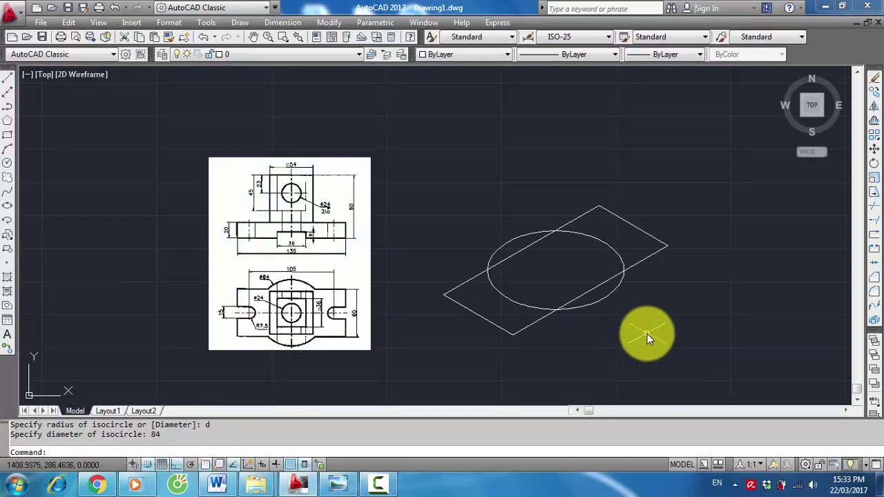
# Trim the isocircle's inner arcs and the plate edges inside both bulges
pyautogui.write('tr')
pyautogui.press('Return')
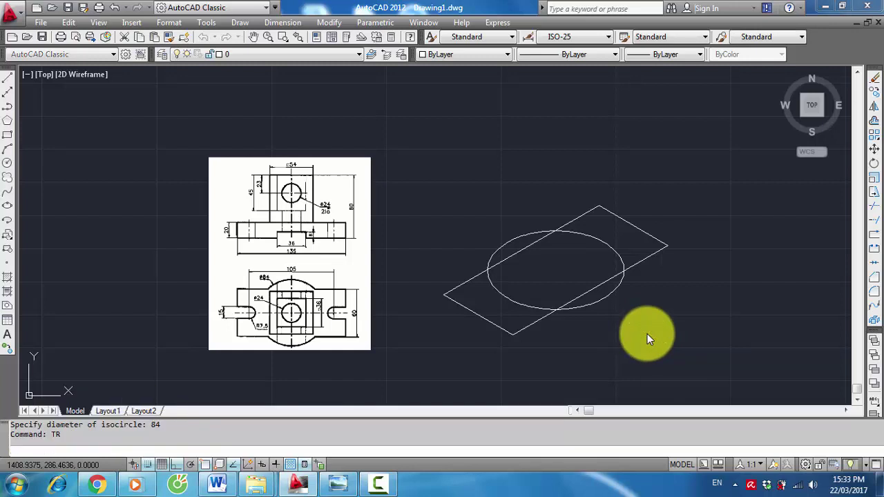
pyautogui.click(735, 335)
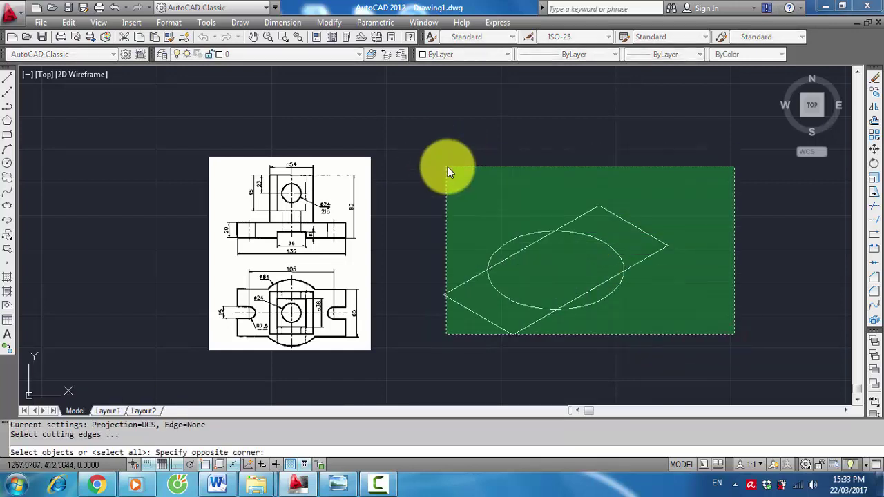
pyautogui.click(448, 166)
pyautogui.press('Return')
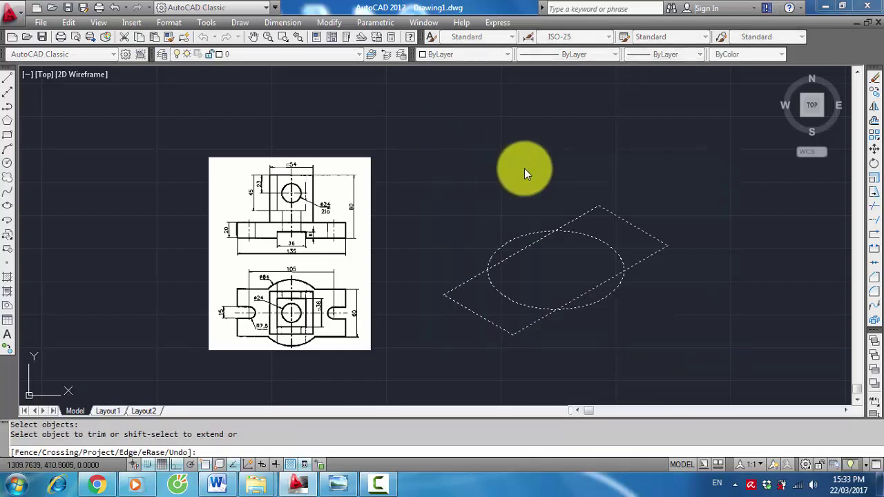
pyautogui.click(517, 301)
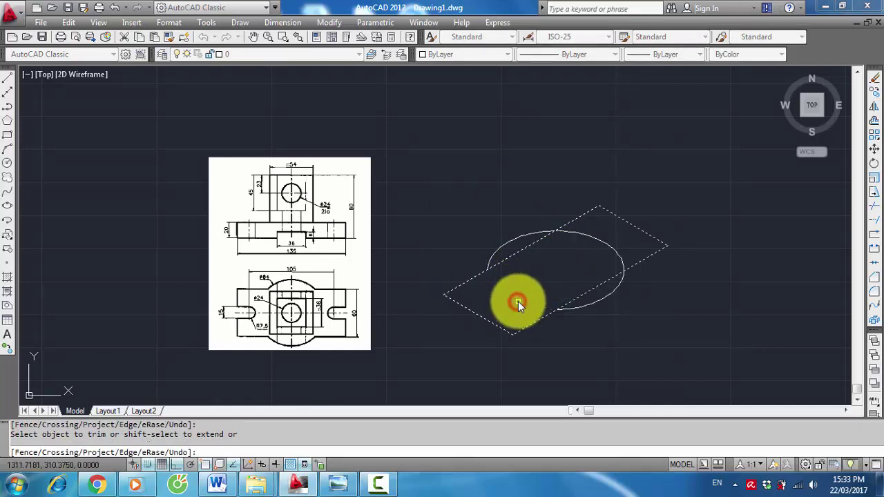
pyautogui.click(580, 295)
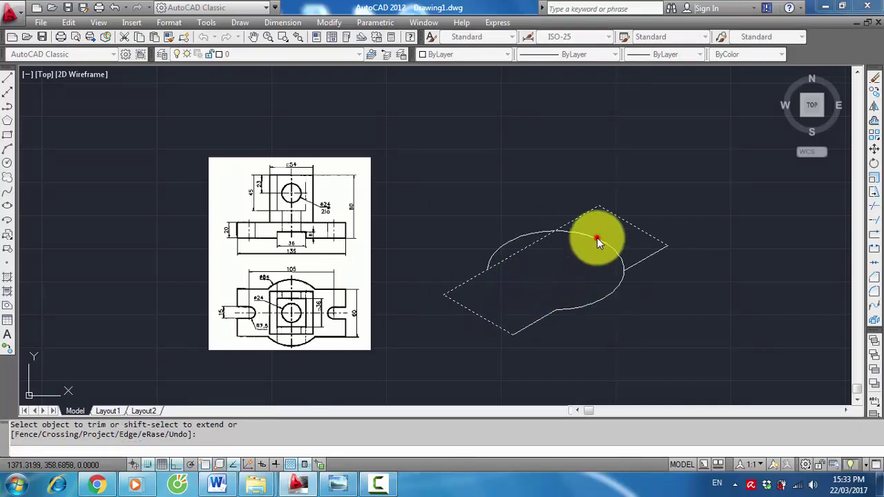
pyautogui.click(596, 237)
pyautogui.click(529, 246)
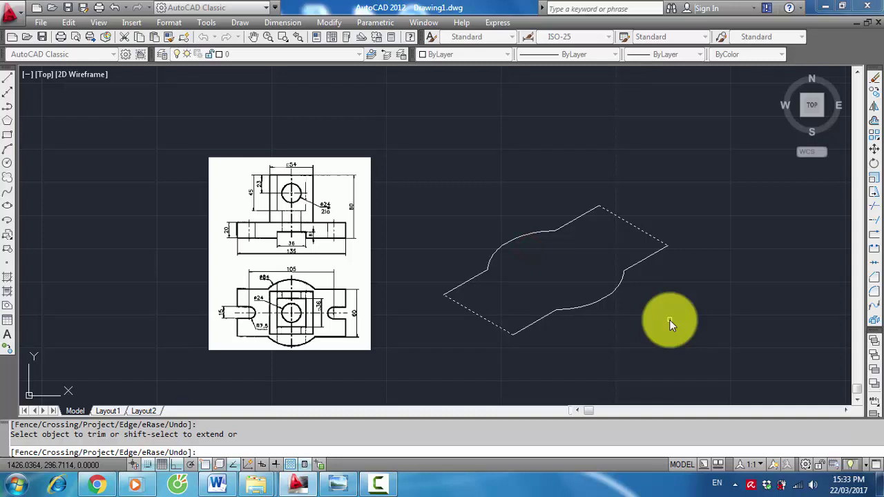
pyautogui.press('Return')
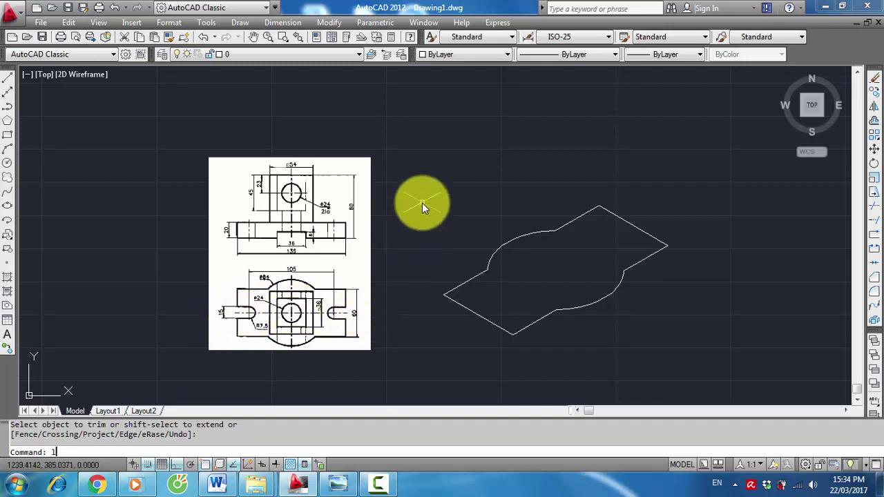
# Draw a line from one short edge's midpoint to the opposite short edge's midpoint
pyautogui.press('Return')
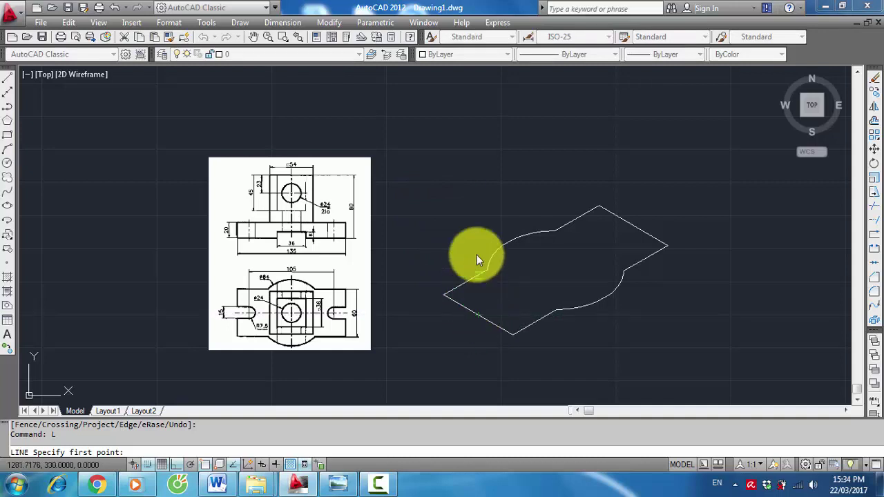
pyautogui.keyDown('shift'); pyautogui.rightClick(492, 203); pyautogui.keyUp('shift')
pyautogui.moveTo(523, 216)
pyautogui.click(530, 261)
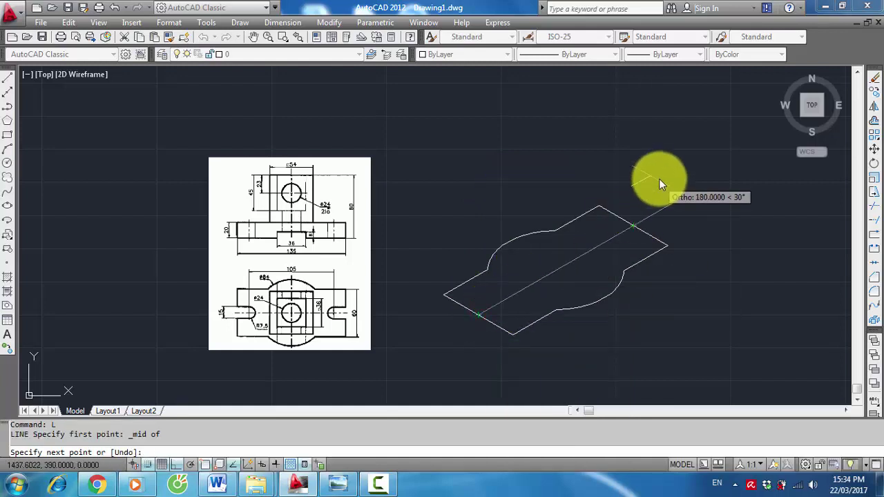
pyautogui.keyDown('shift'); pyautogui.rightClick(660, 178); pyautogui.keyUp('shift')
pyautogui.click(702, 261)
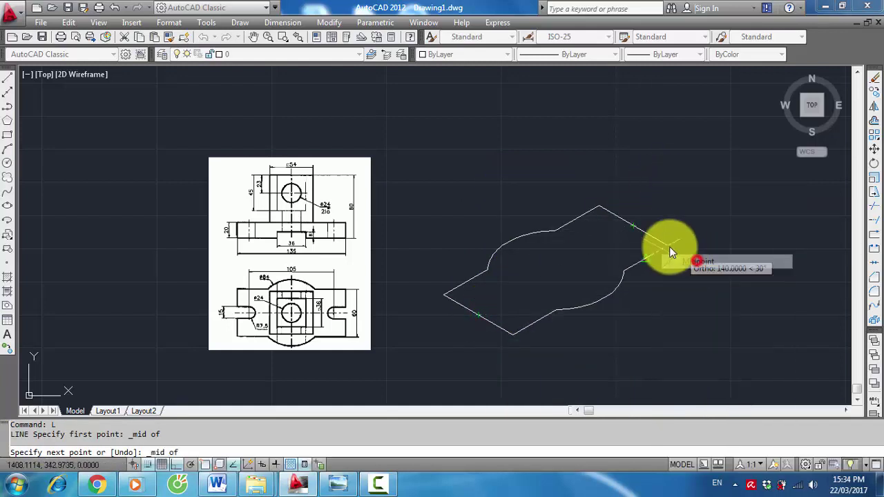
pyautogui.click(645, 227)
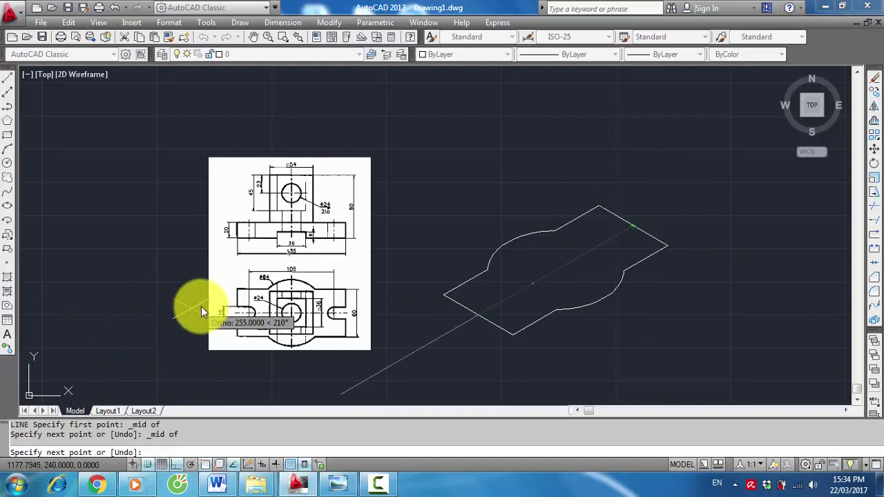
pyautogui.press('Return')
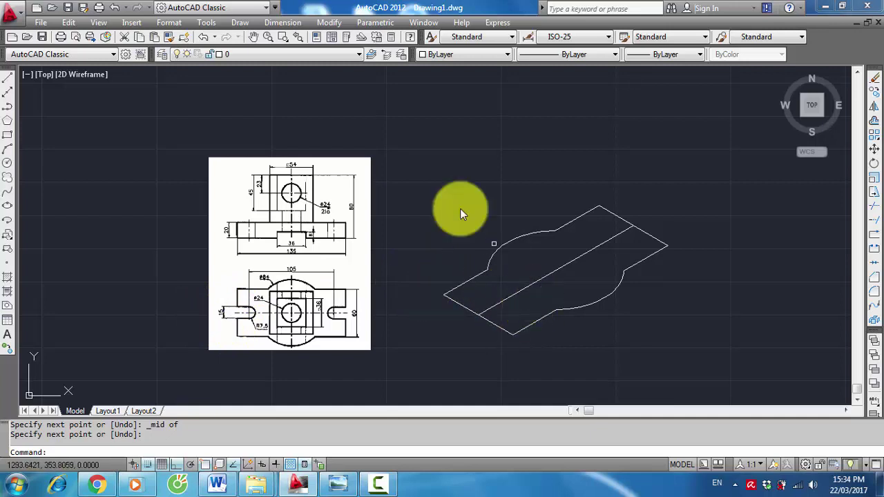
pyautogui.scroll(2, 556, 332)
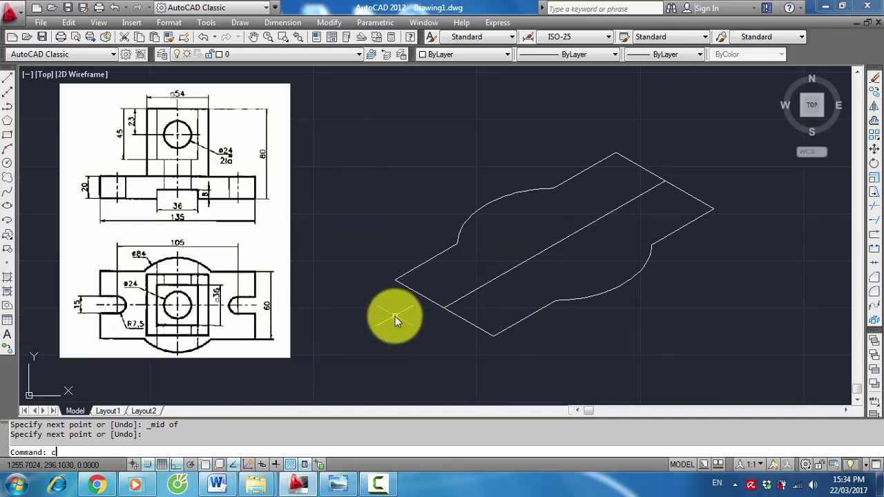
# Copy the centre line 7.5 units to each side of it
pyautogui.write('o')
pyautogui.press('Return')
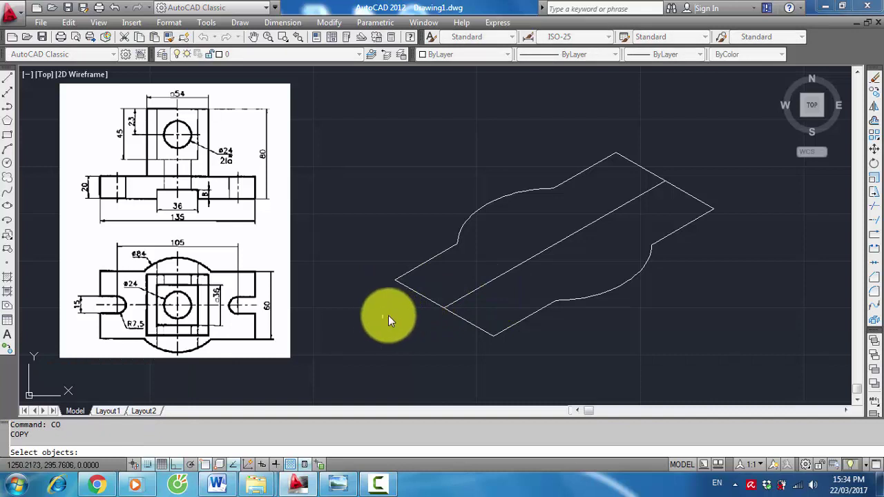
pyautogui.click(460, 300)
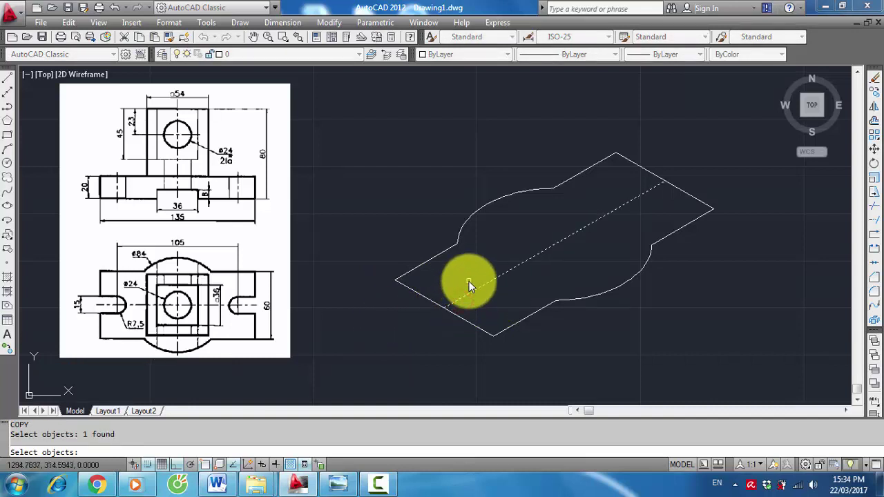
pyautogui.press('Return')
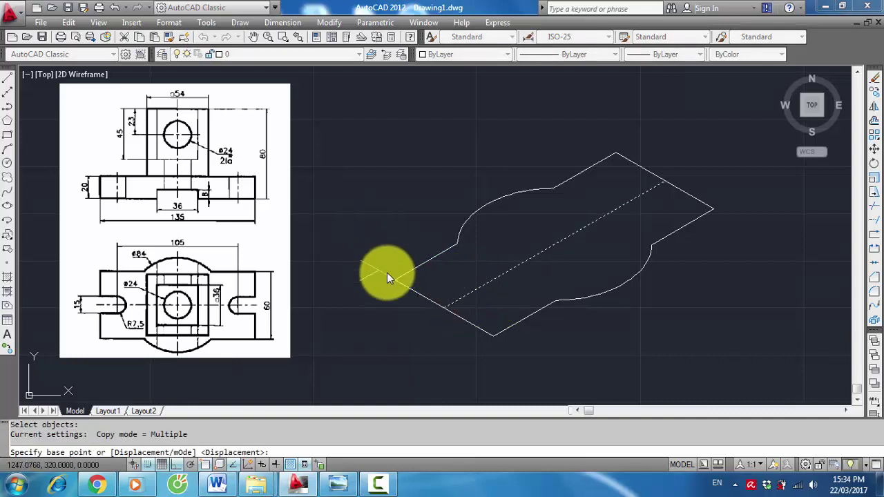
pyautogui.click(432, 313)
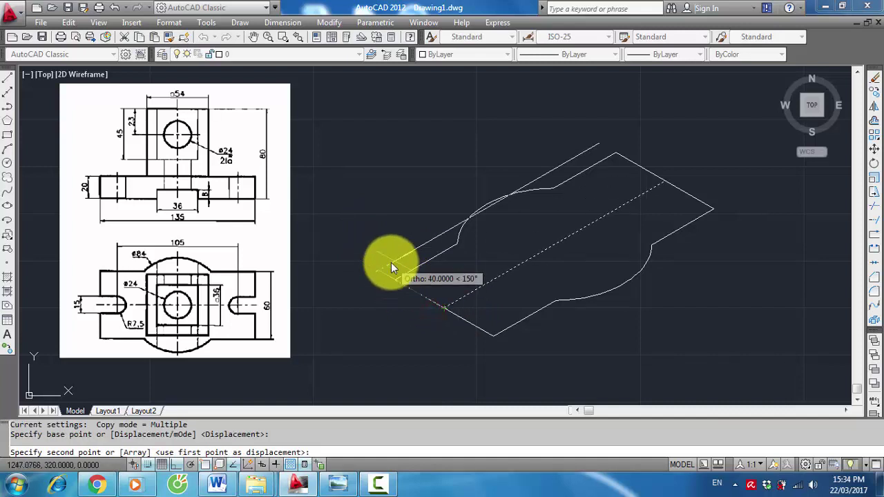
pyautogui.write('7.5')
pyautogui.press('Return')
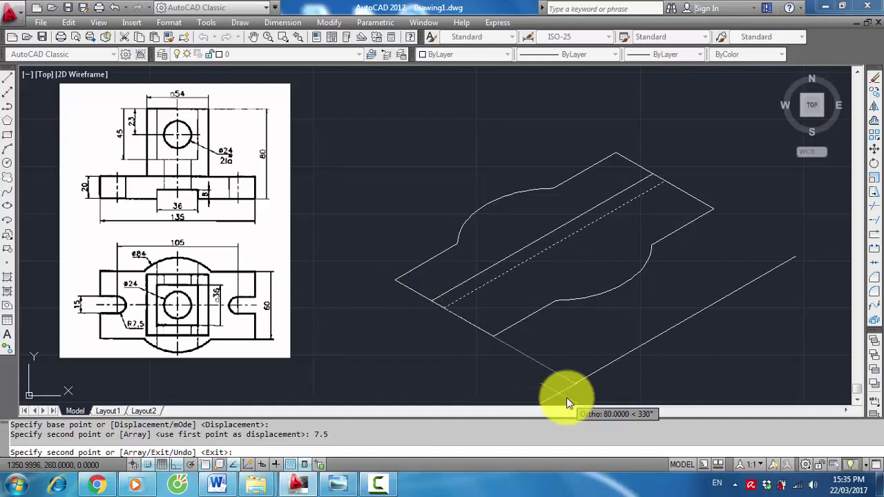
pyautogui.write('7.5')
pyautogui.press('Return')
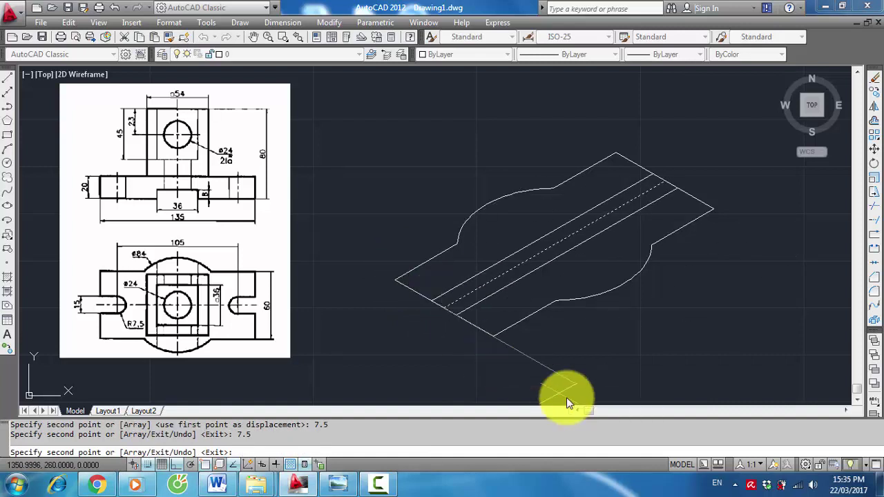
pyautogui.press('Return')
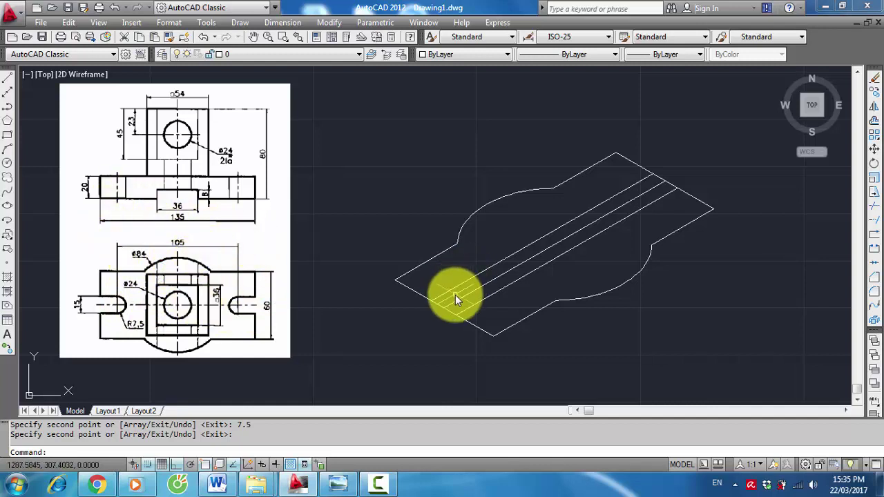
# Copy the lower-left short edge 15 units inward from its corner
pyautogui.write('Co')
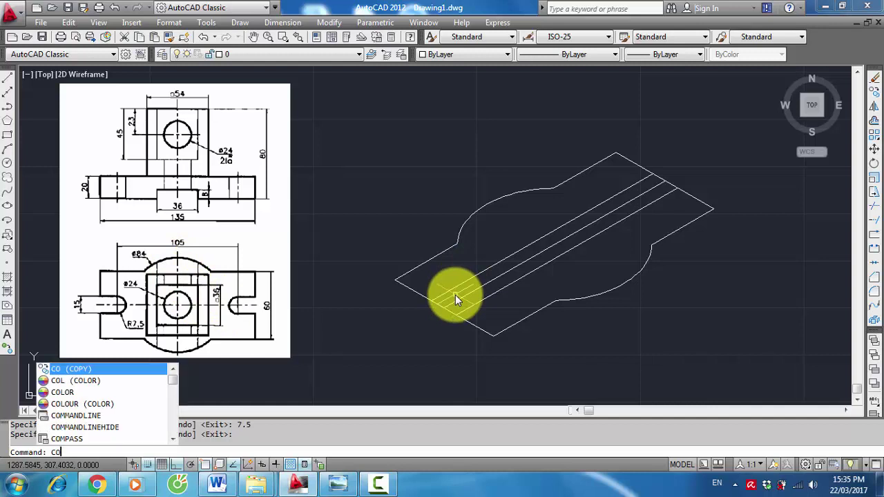
pyautogui.press('Return')
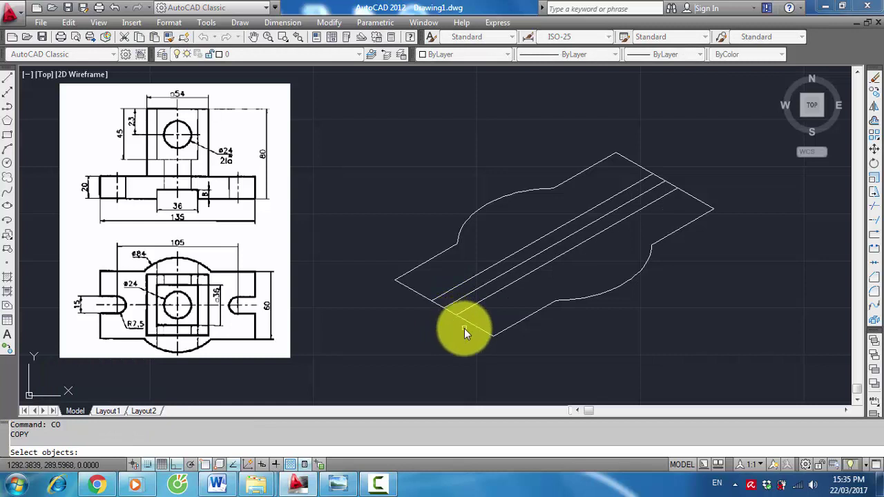
pyautogui.click(468, 325)
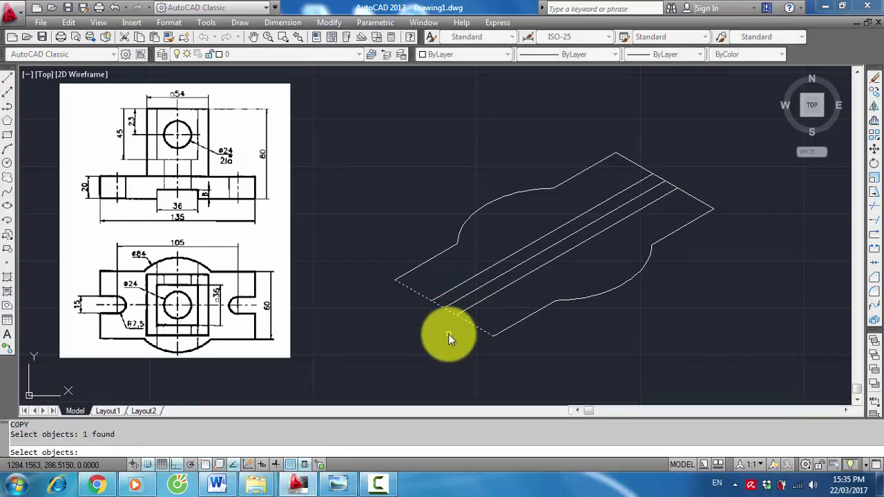
pyautogui.press('Return')
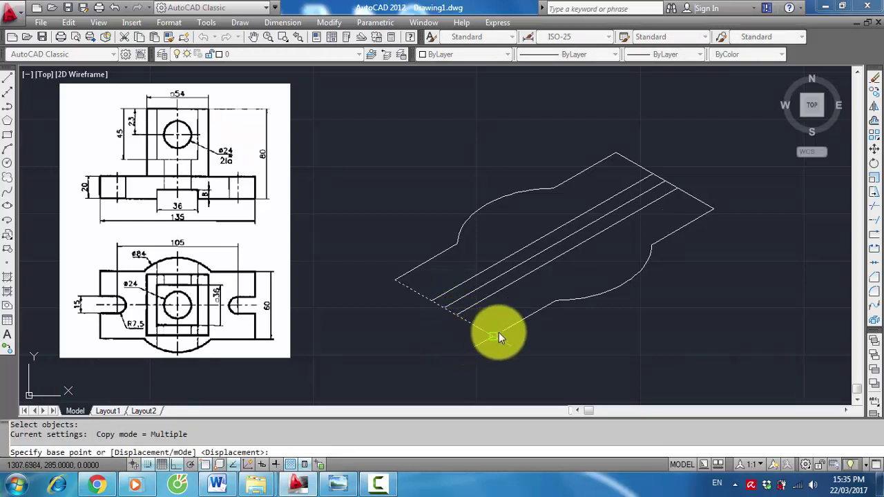
pyautogui.click(492, 337)
pyautogui.write('15')
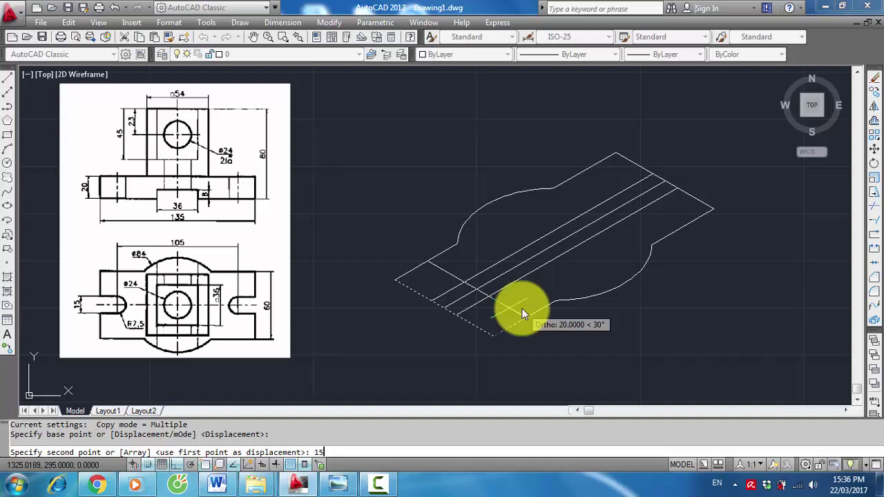
pyautogui.press('Return')
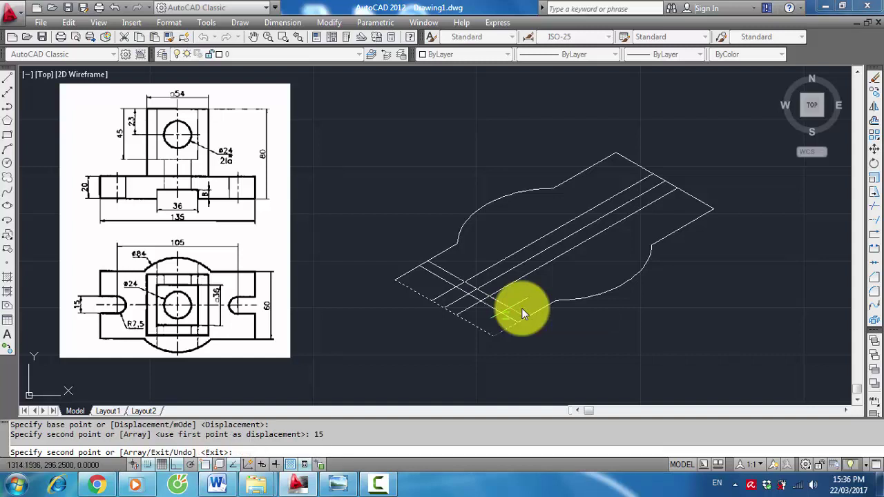
pyautogui.press('Return')
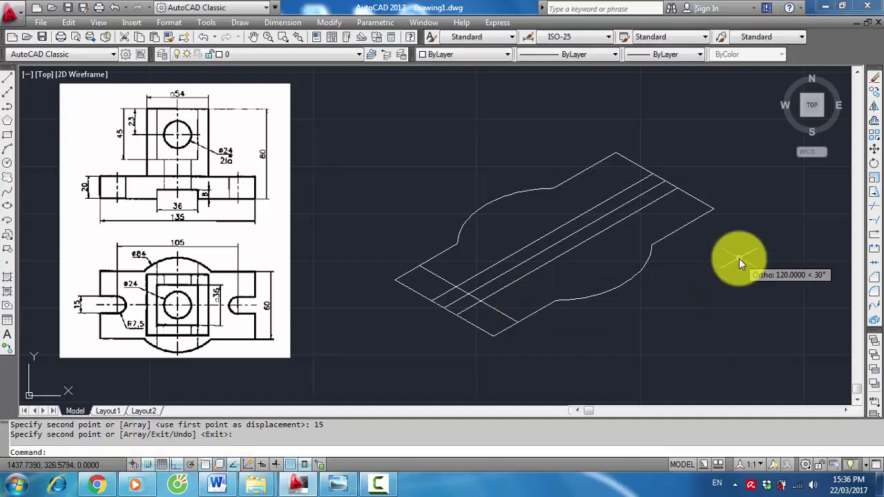
# Cancel a mistaken copy-to-layer attempt, then select the right end edge for copying
pyautogui.write('co')
pyautogui.press('Return')
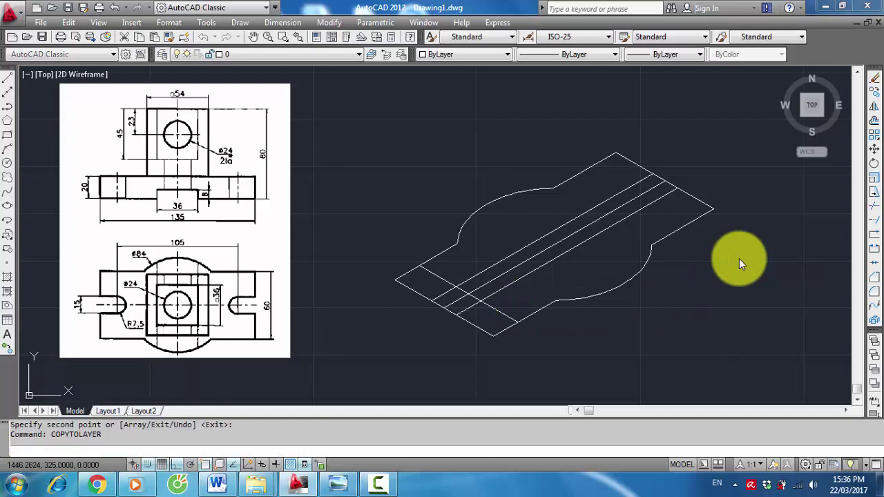
pyautogui.click(695, 202)
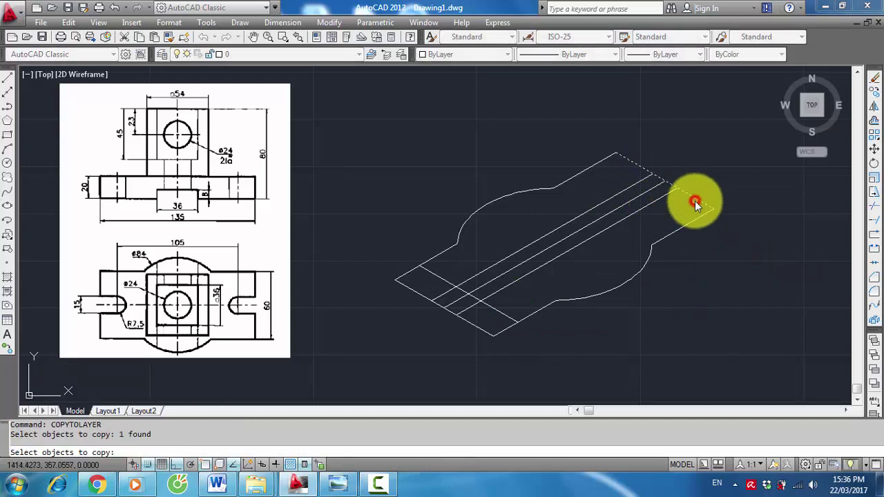
pyautogui.press('Return')
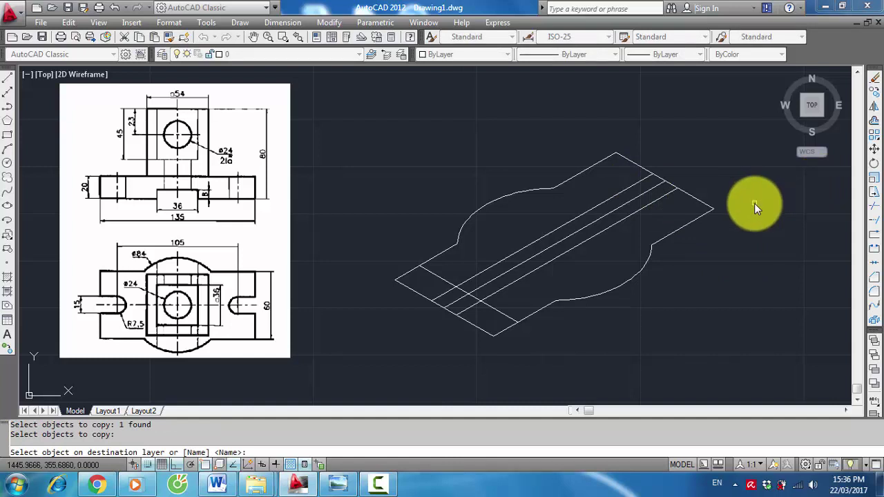
pyautogui.press('Escape')
pyautogui.write('o')
pyautogui.press('Return')
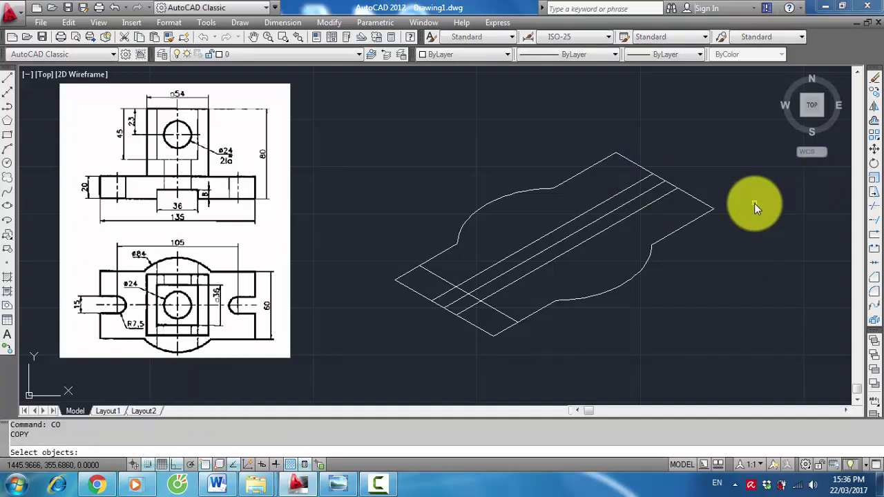
pyautogui.click(706, 200)
pyautogui.press('Return')
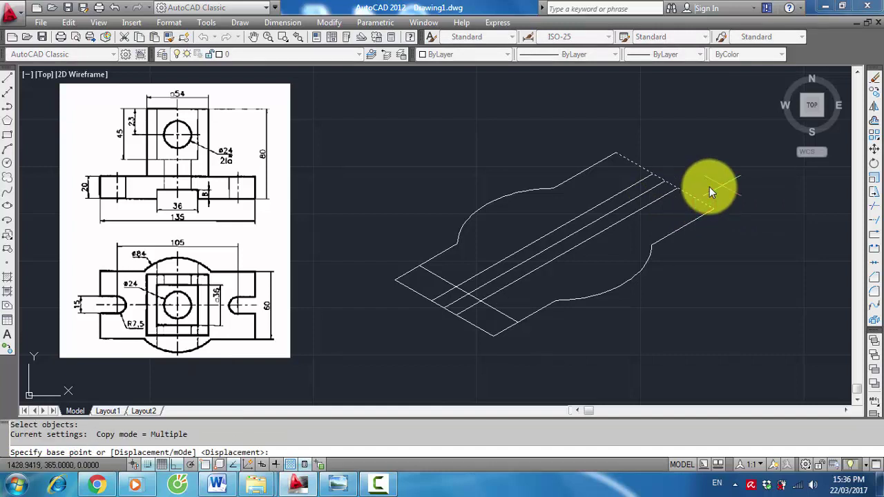
# Copy the right end edge 15 units inward, using its corner intersection as base point
pyautogui.scroll(2, 714, 203)
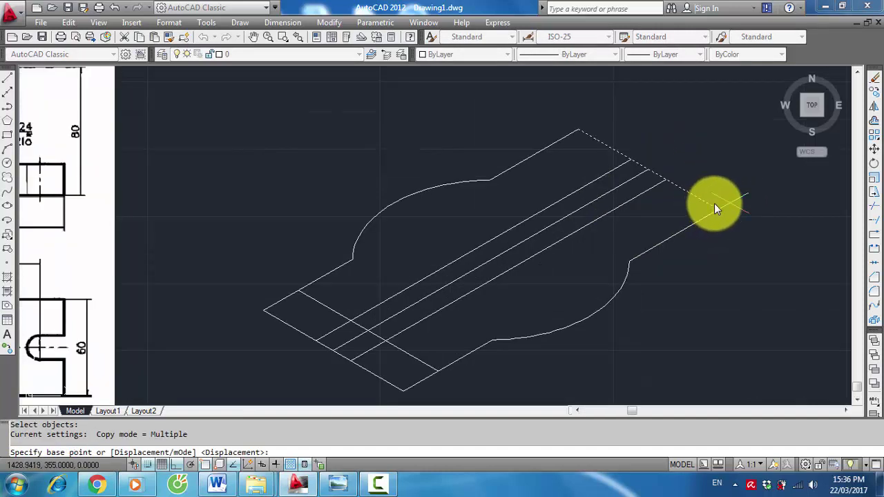
pyautogui.scroll(2, 705, 211)
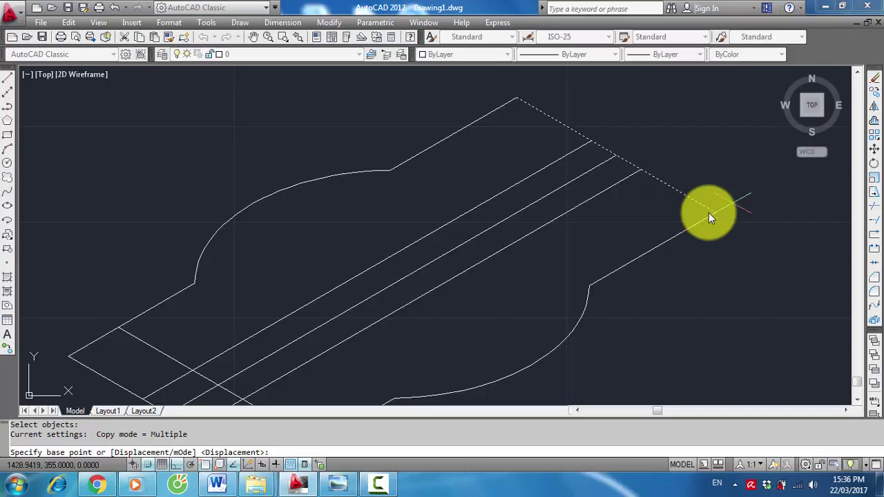
pyautogui.scroll(1, 706, 214)
pyautogui.scroll(2, 705, 216)
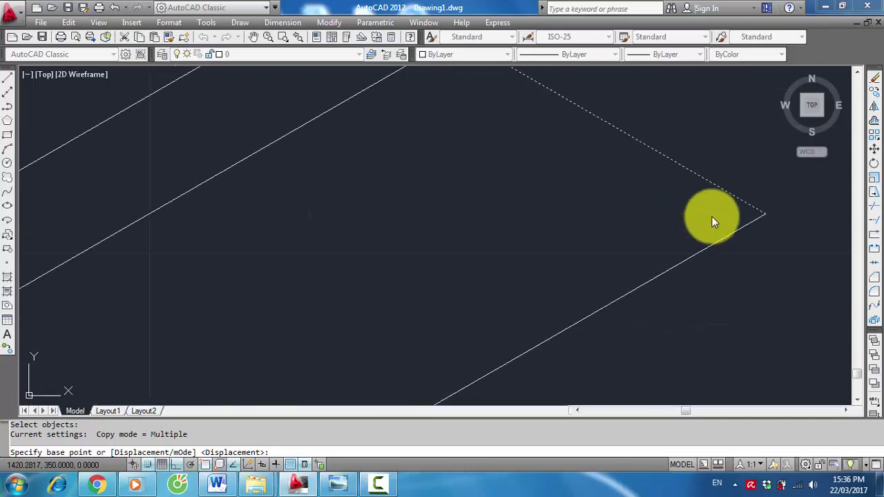
pyautogui.scroll(-4, 647, 131)
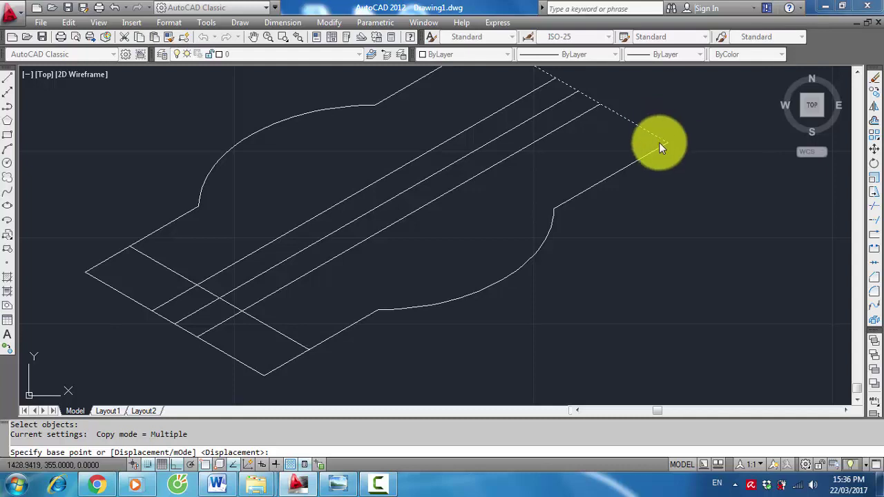
pyautogui.keyDown('shift'); pyautogui.rightClick(700, 179); pyautogui.keyUp('shift')
pyautogui.moveTo(739, 261)
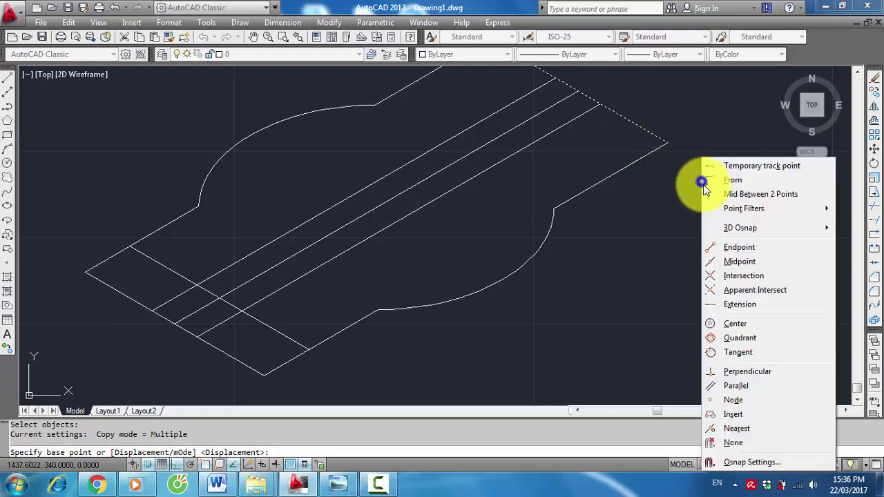
pyautogui.click(738, 276)
pyautogui.scroll(3, 686, 145)
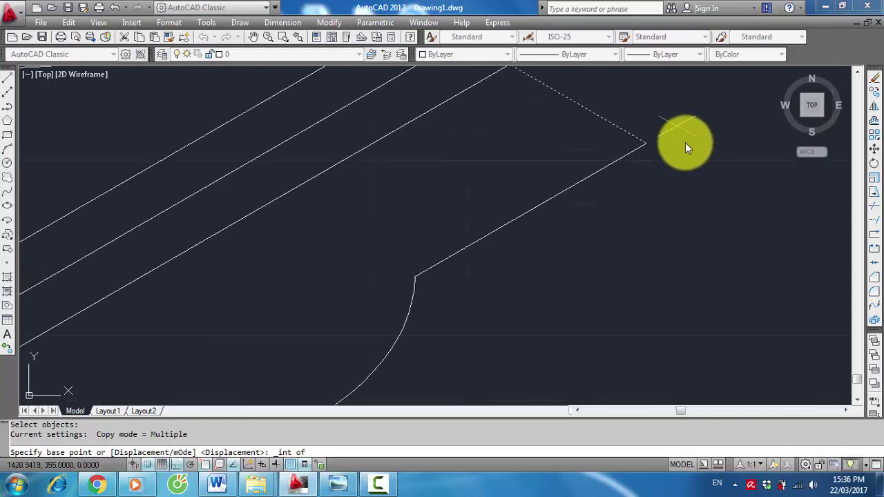
pyautogui.scroll(2, 663, 147)
pyautogui.scroll(-4, 650, 145)
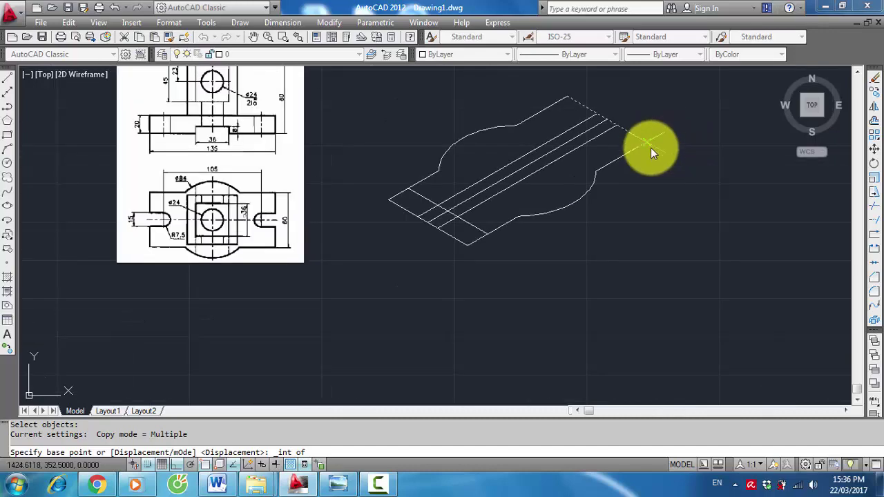
pyautogui.scroll(-2, 652, 149)
pyautogui.click(658, 155)
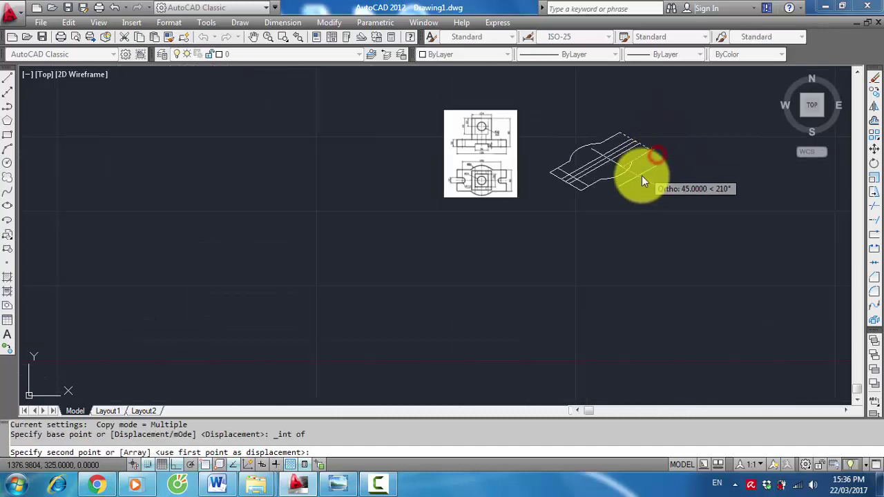
pyautogui.write('15')
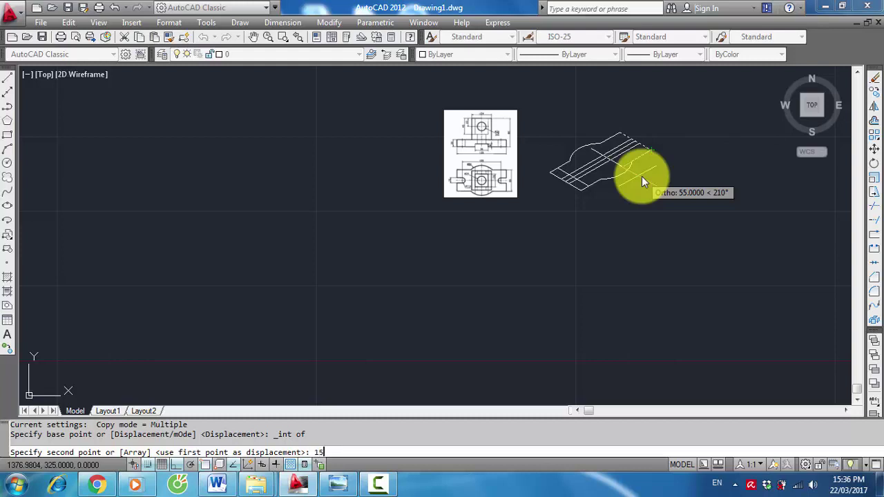
pyautogui.press('Return')
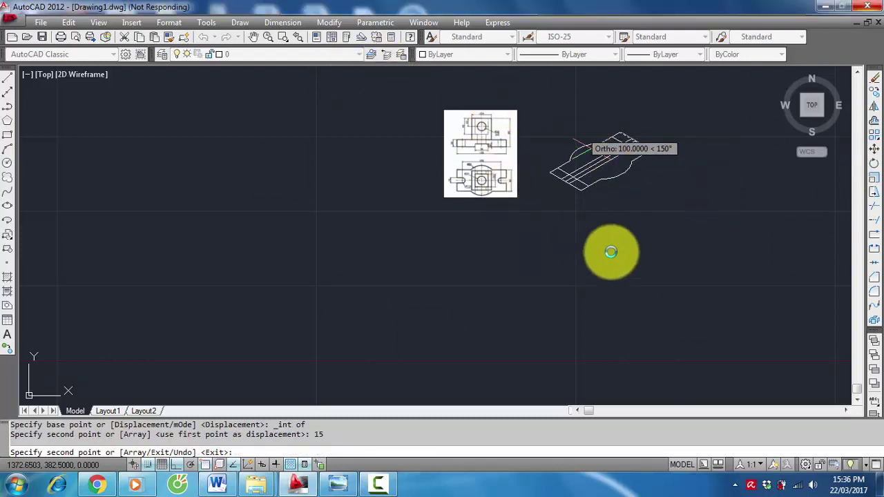
pyautogui.scroll(3, 698, 230)
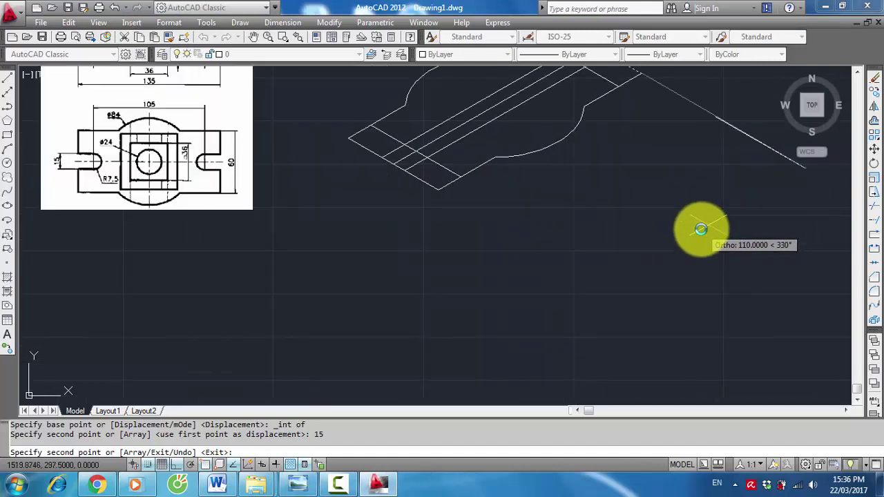
pyautogui.scroll(-2, 698, 232)
pyautogui.press('Escape')
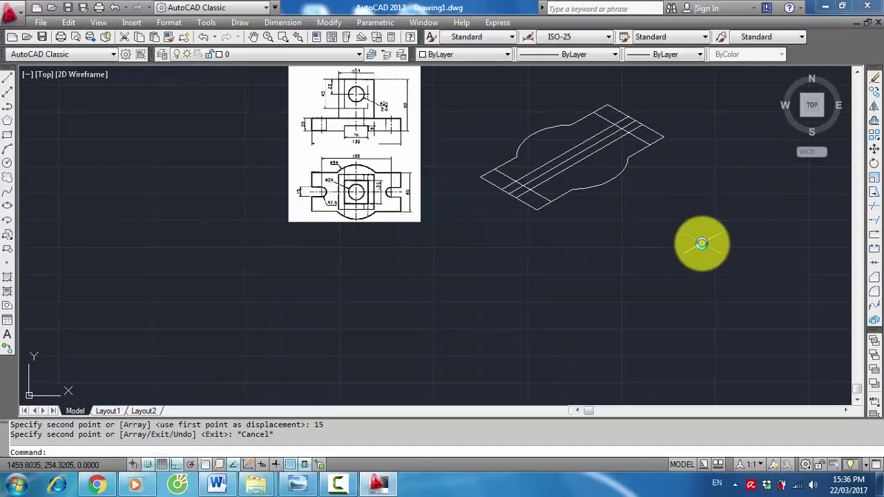
pyautogui.scroll(1, 570, 173)
# Start an isocircle with EL and snap its centre to an intersection
pyautogui.scroll(1, 511, 103)
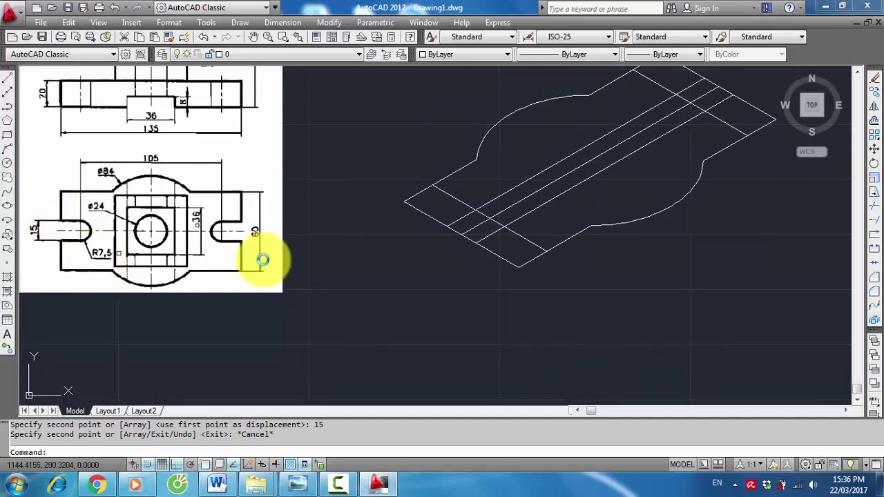
pyautogui.write('E')
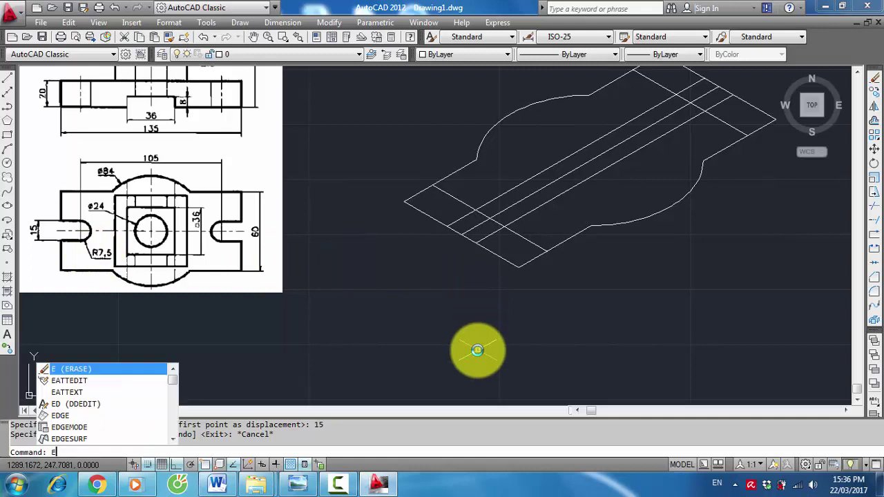
pyautogui.write('L')
pyautogui.press('Return')
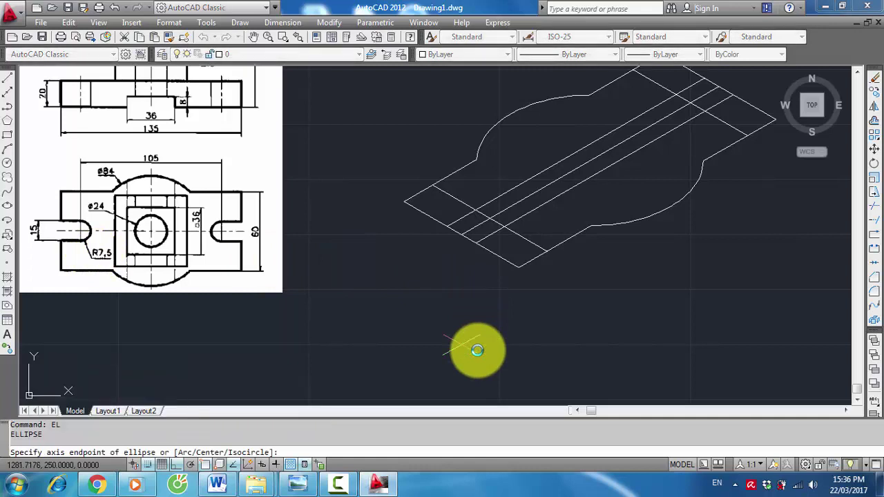
pyautogui.write('i')
pyautogui.press('Return')
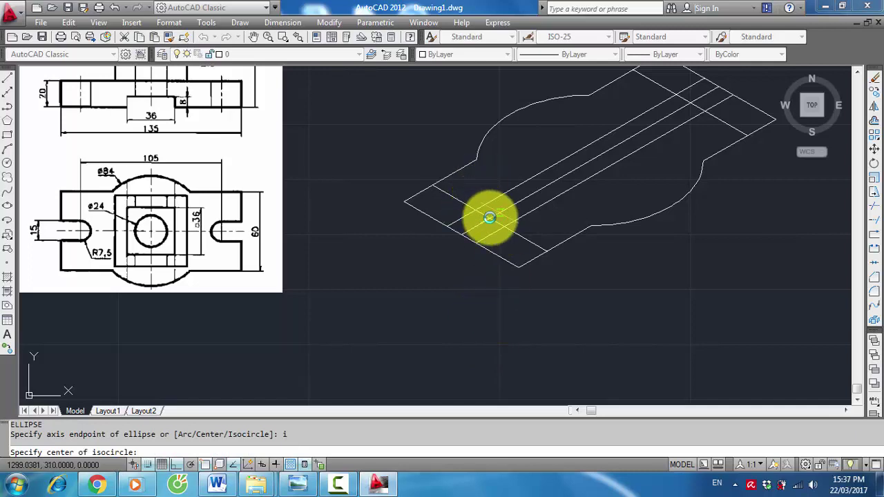
pyautogui.scroll(3, 485, 221)
pyautogui.scroll(2, 490, 210)
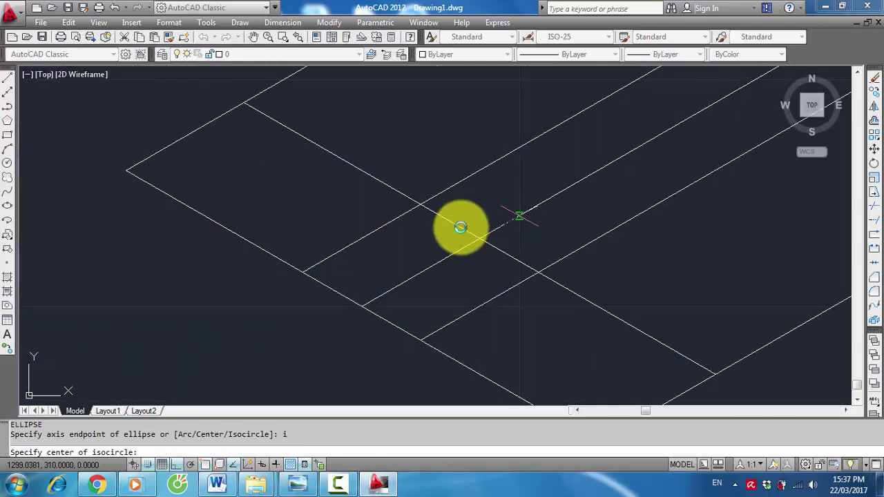
pyautogui.keyDown('shift'); pyautogui.rightClick(435, 159); pyautogui.keyUp('shift')
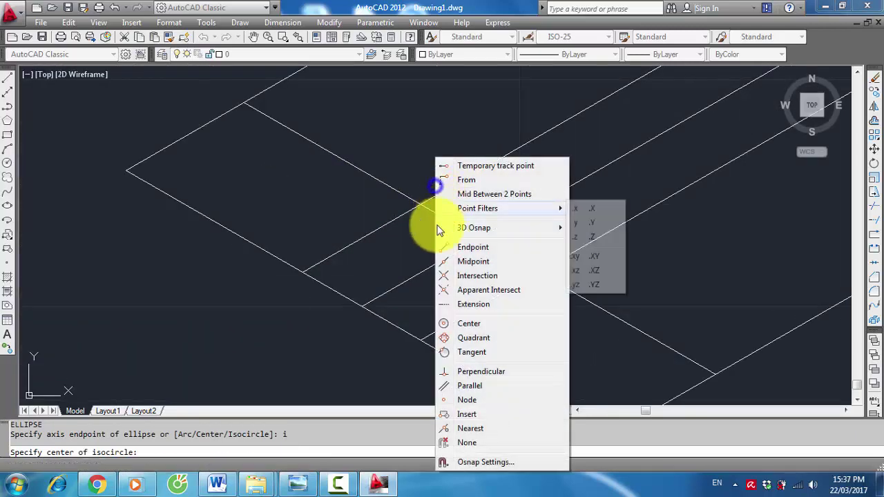
pyautogui.click(475, 275)
# Turn off object snap tracking and snap mode on the status bar
pyautogui.scroll(2, 494, 238)
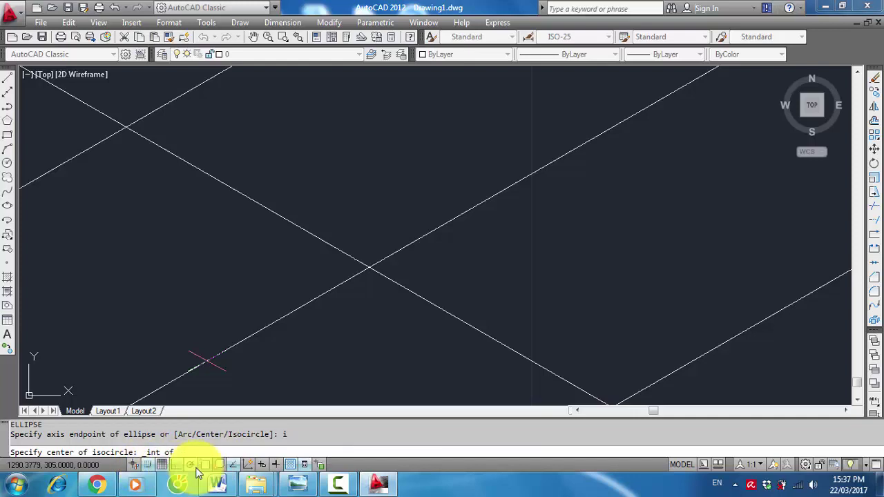
pyautogui.click(232, 466)
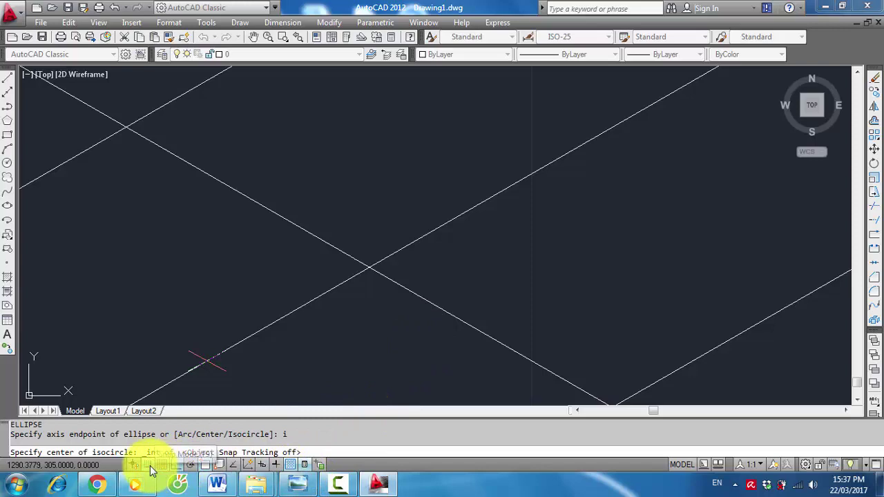
pyautogui.click(147, 464)
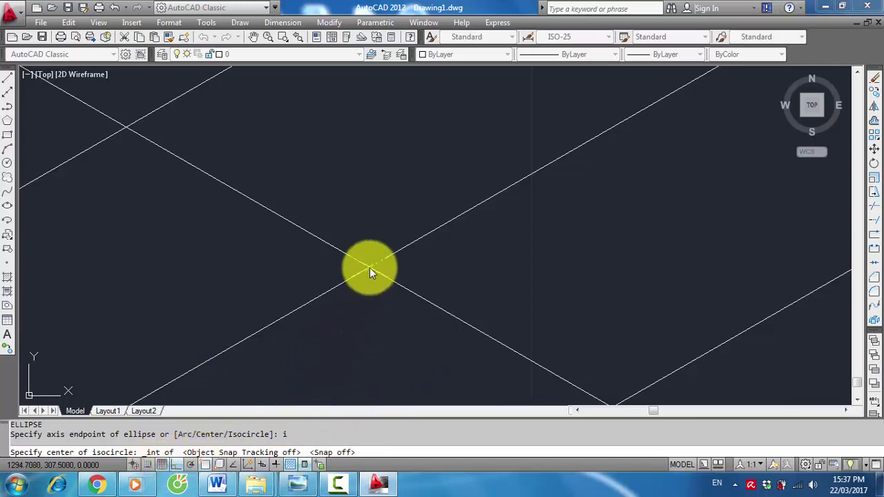
pyautogui.scroll(-5, 257, 409)
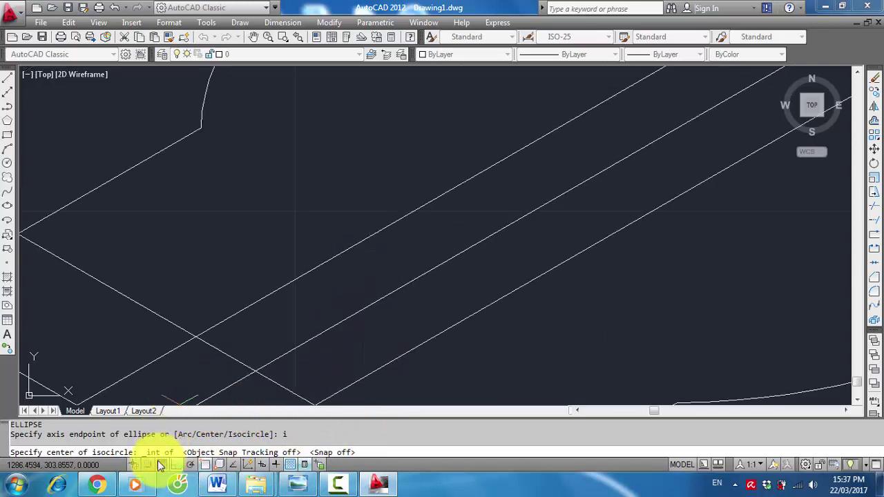
pyautogui.scroll(-2, 447, 284)
pyautogui.write('el')
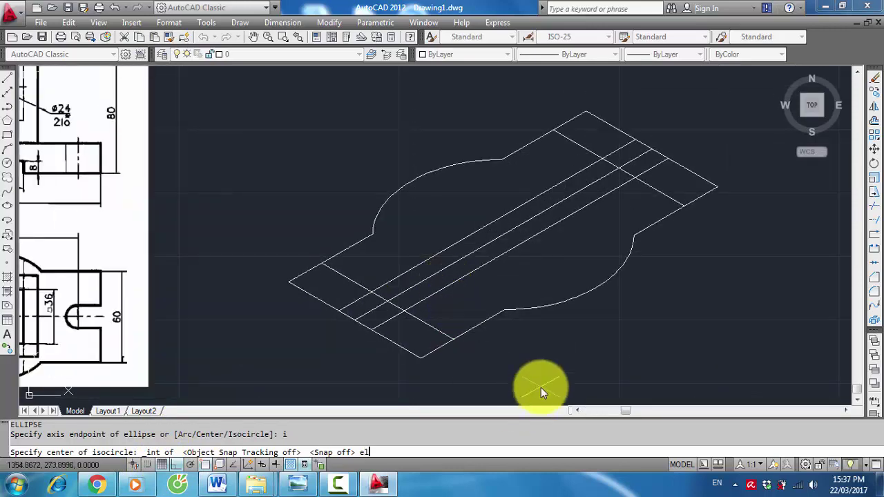
# Draw a radius 7.5 isocircle at the lower-left end of the slot
pyautogui.press('Escape')
pyautogui.write('E')
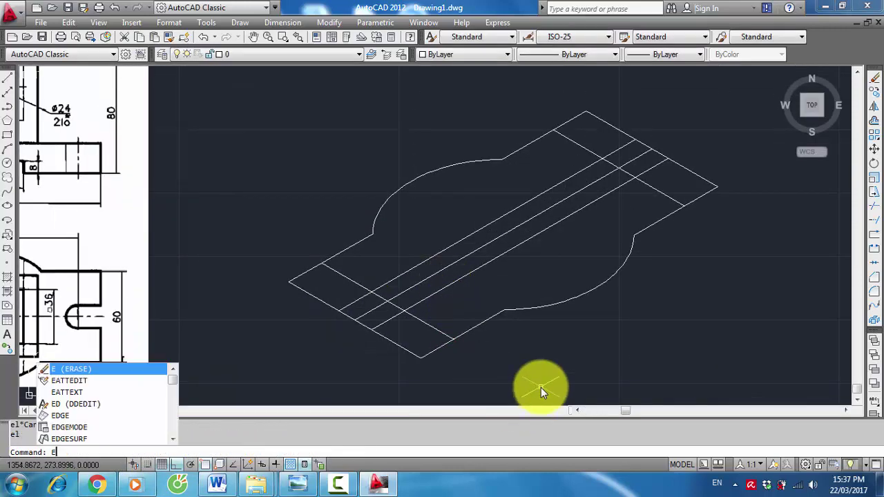
pyautogui.write('L')
pyautogui.press('Down')
pyautogui.press('Down')
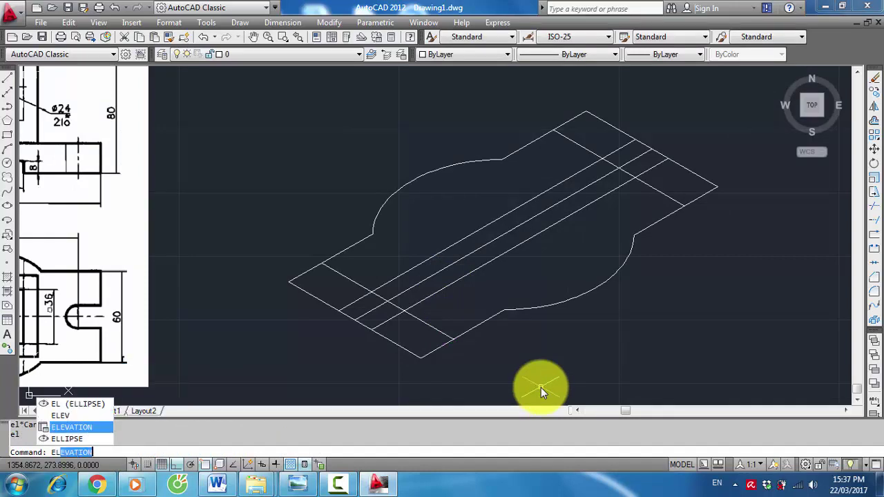
pyautogui.press('Down')
pyautogui.press('Return')
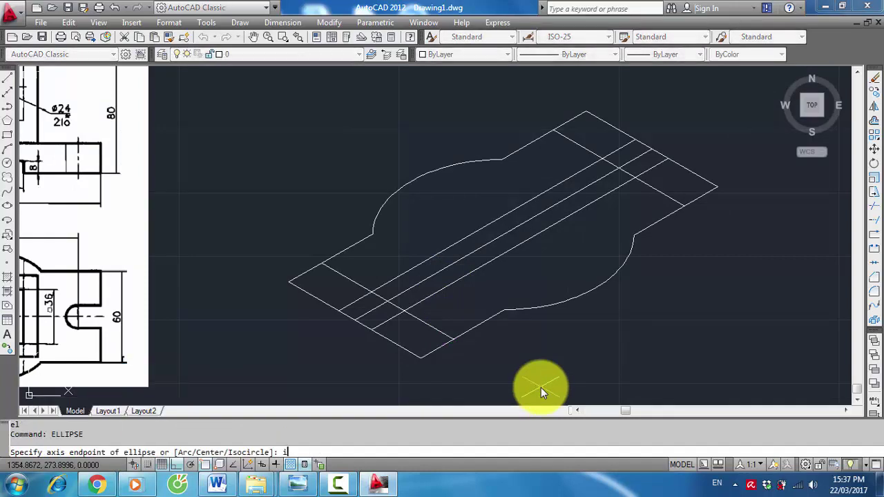
pyautogui.press('Return')
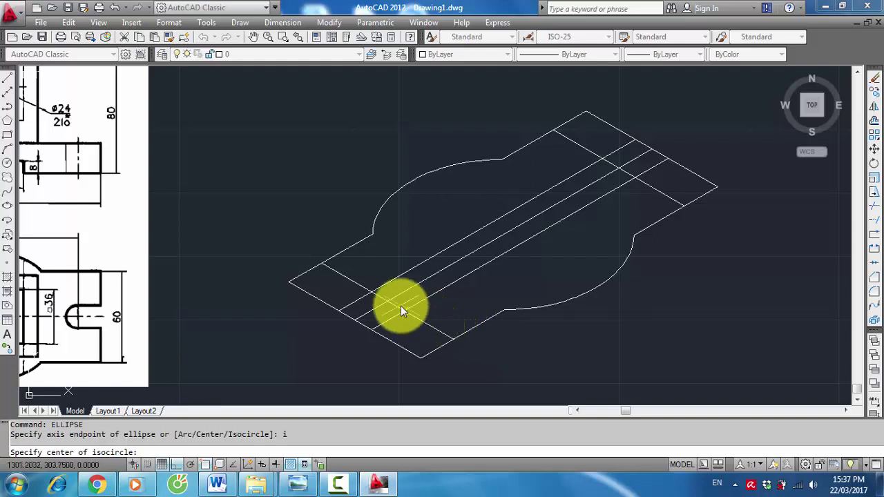
pyautogui.click(390, 298)
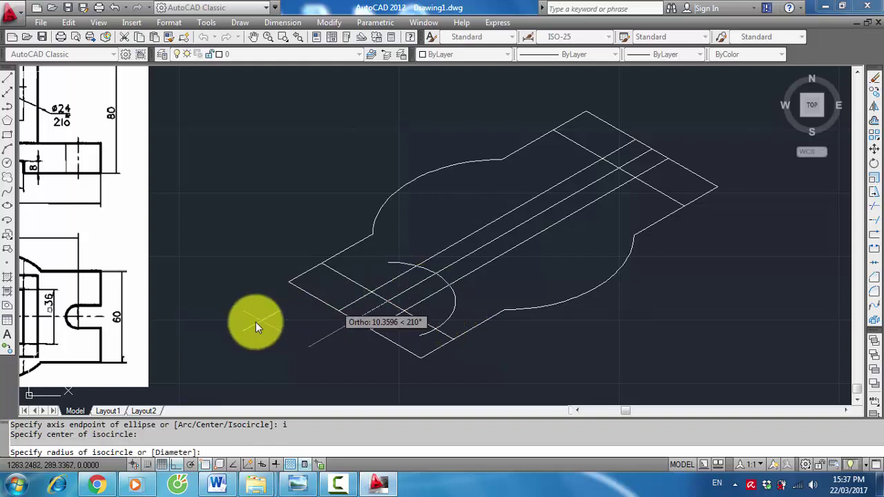
pyautogui.scroll(-3, 276, 322)
pyautogui.write('7')
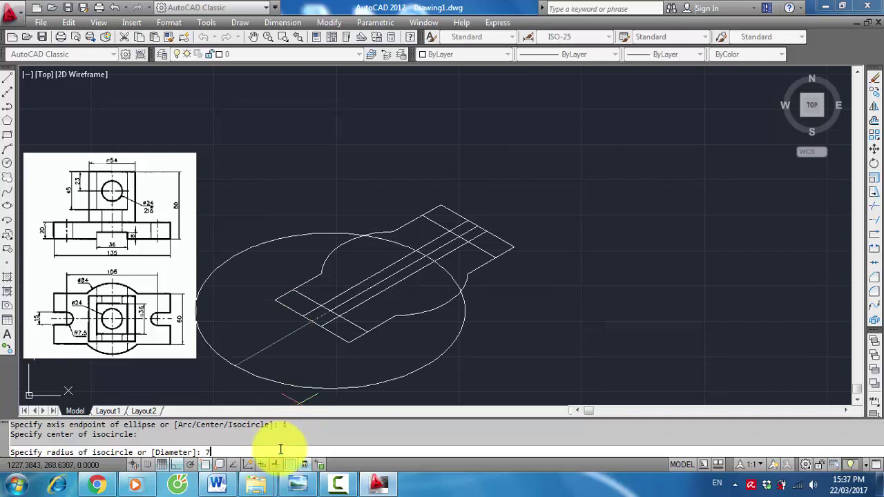
pyautogui.write('.5')
pyautogui.press('Return')
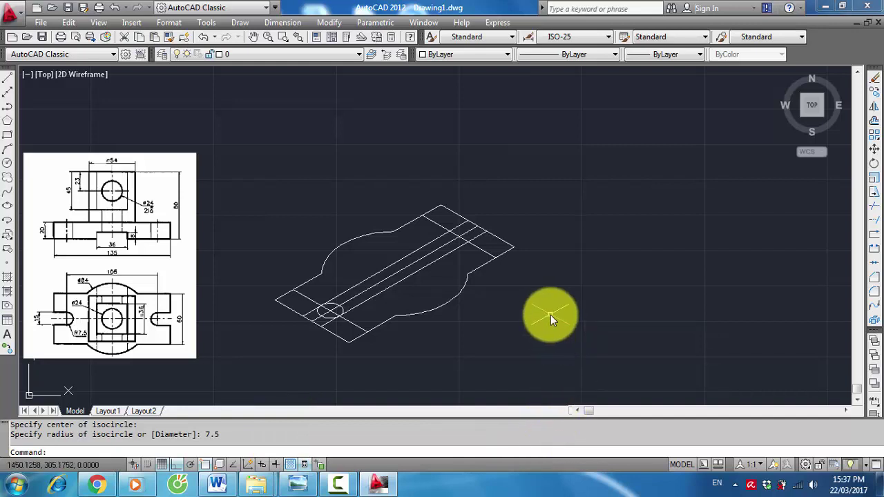
# Draw a second radius 7.5 isocircle at the upper-right slot end
pyautogui.press('Return')
pyautogui.press('Return')
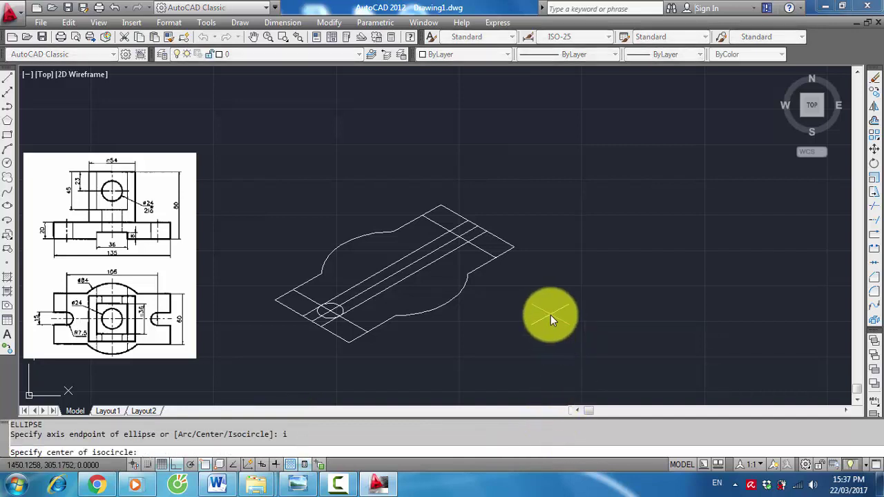
pyautogui.click(463, 236)
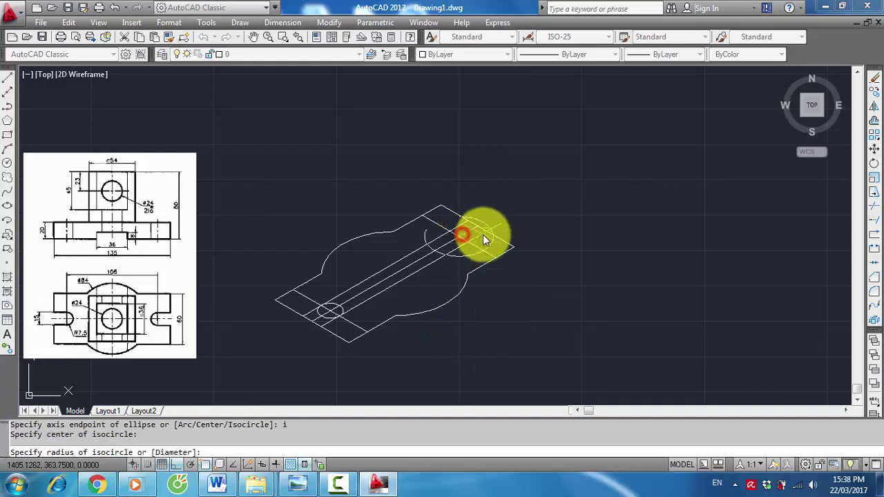
pyautogui.write('7')
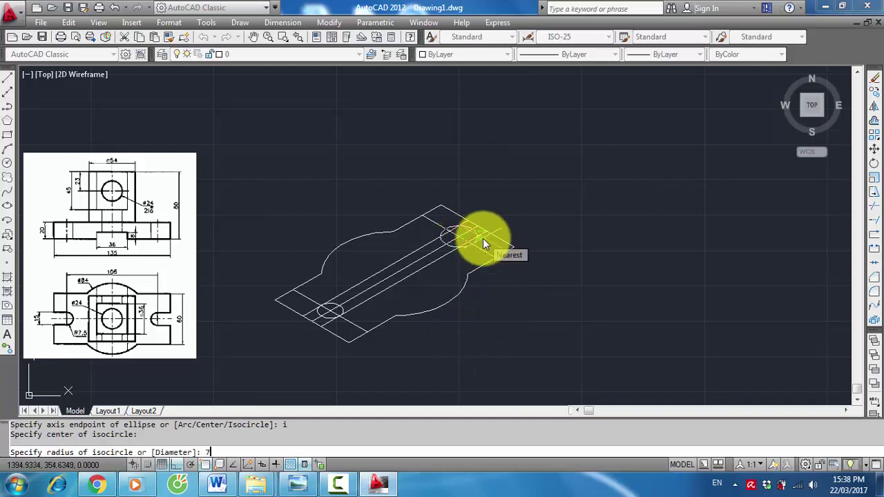
pyautogui.write('.5')
pyautogui.press('Return')
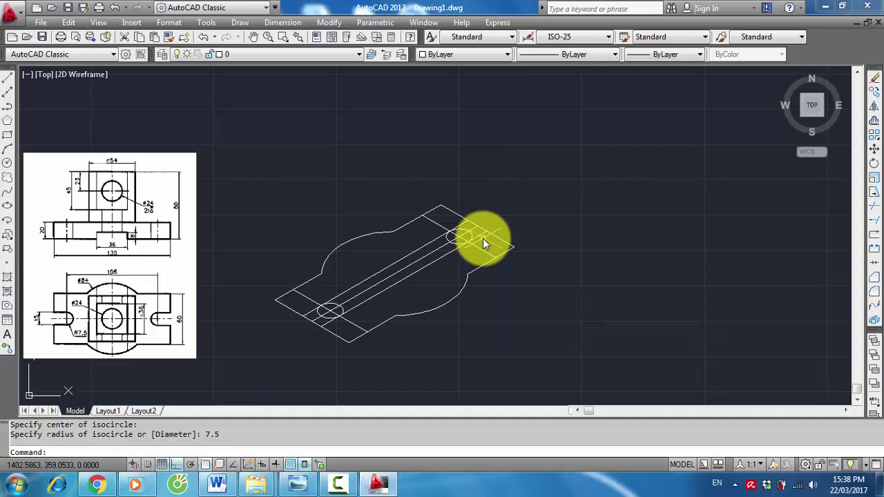
# Start trimming with every object in the drawing selected as cutting edges
pyautogui.scroll(2, 361, 363)
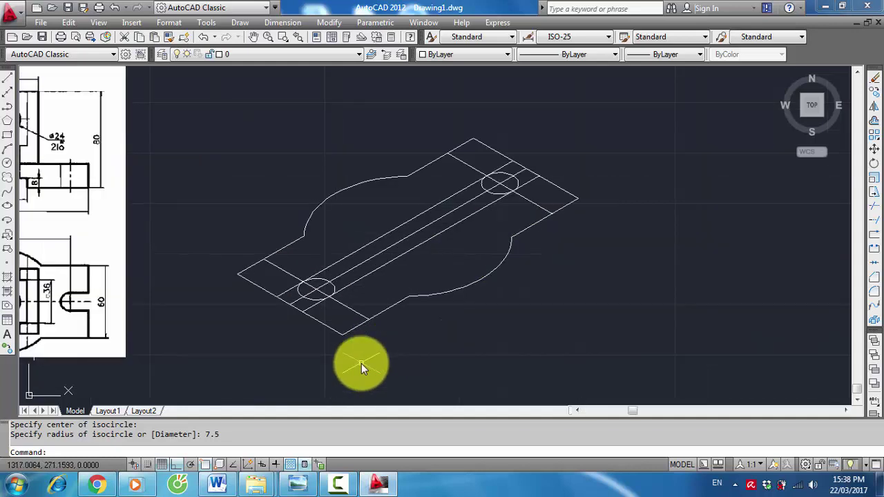
pyautogui.write('TR')
pyautogui.press('Return')
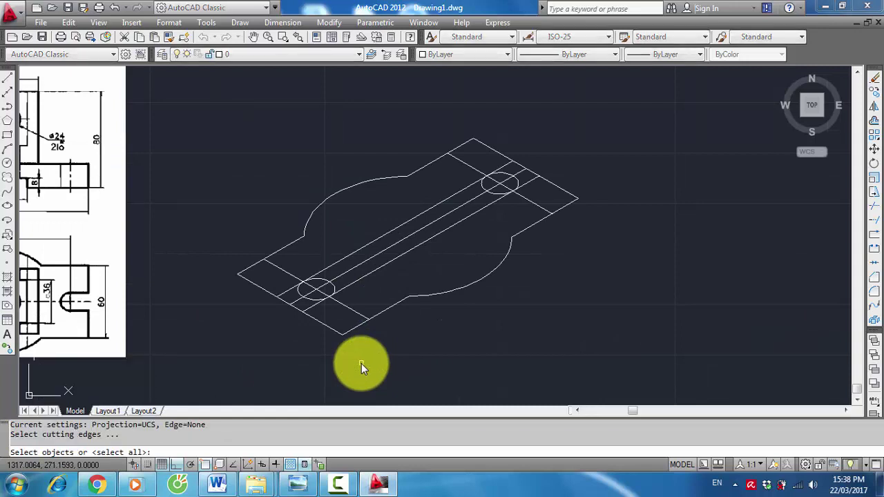
pyautogui.click(598, 311)
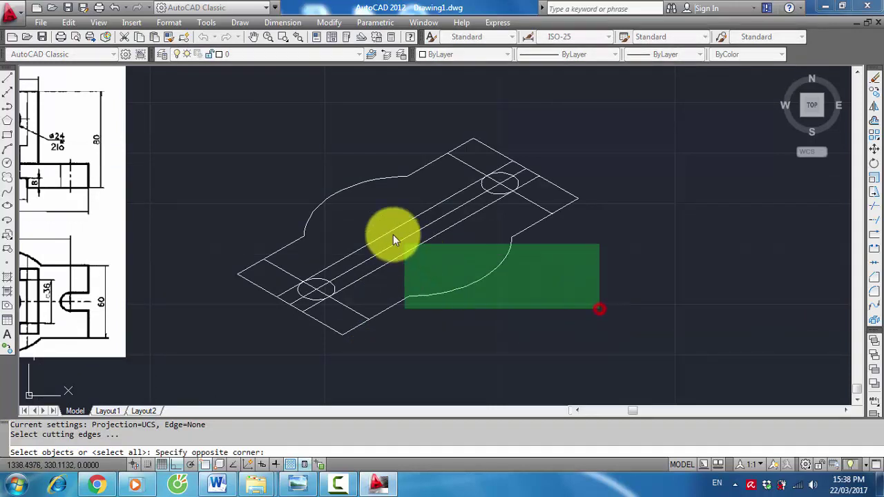
pyautogui.click(275, 158)
pyautogui.press('Return')
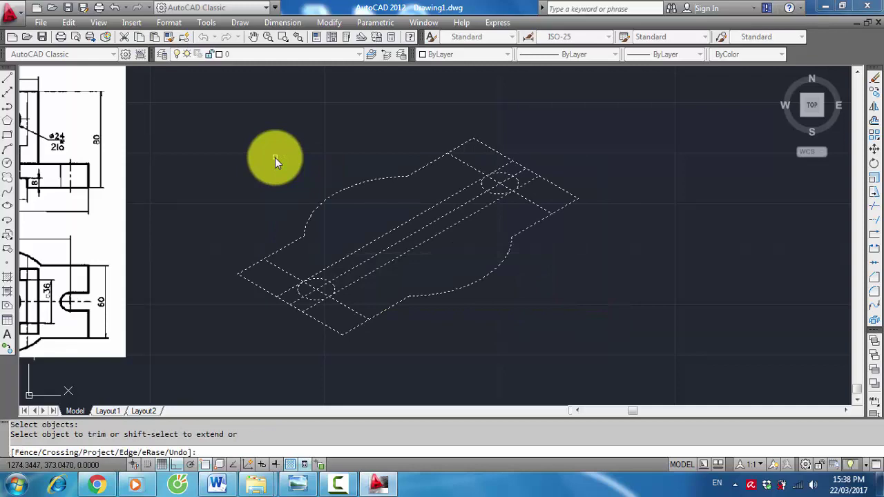
pyautogui.scroll(-5, 352, 215)
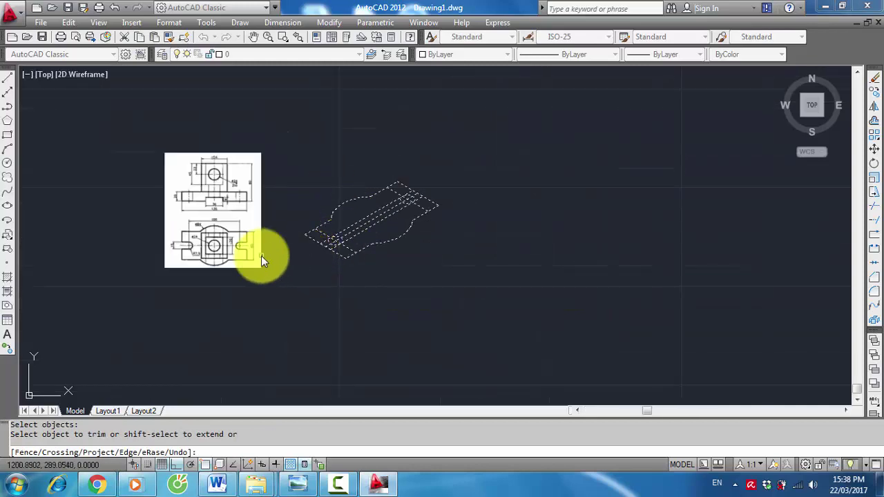
pyautogui.scroll(2, 261, 255)
pyautogui.scroll(3, 327, 248)
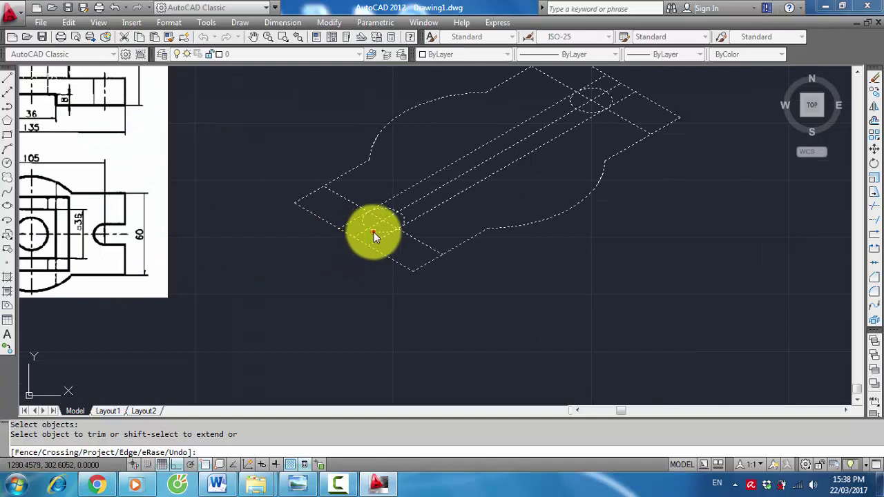
# Trim the lower-left slot lines and the outer half of its isocircle into a U-notch
pyautogui.click(372, 233)
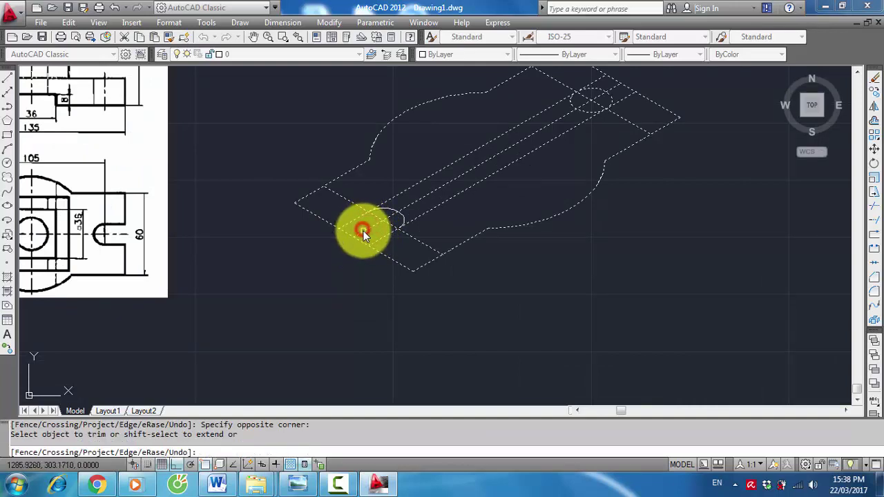
pyautogui.click(363, 231)
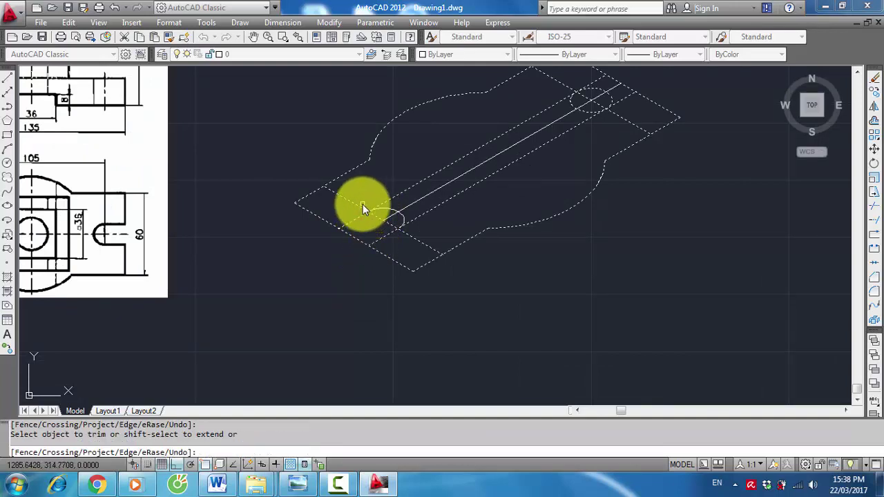
pyautogui.click(360, 205)
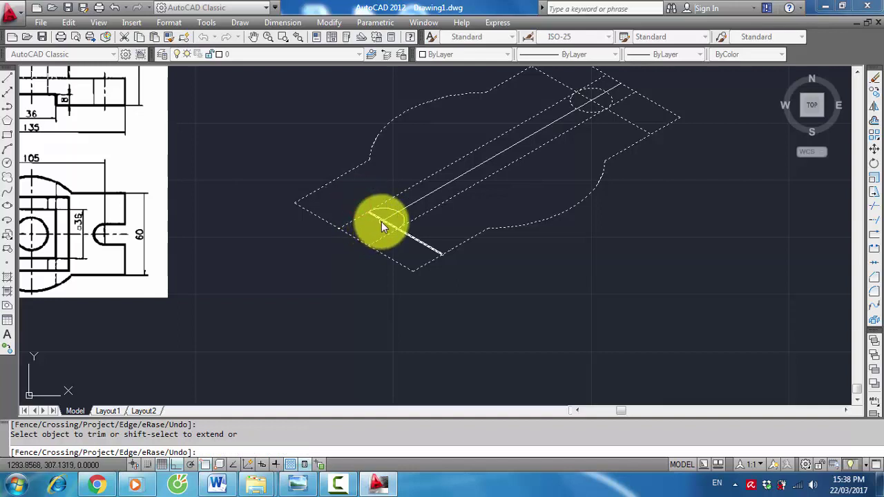
pyautogui.click(426, 245)
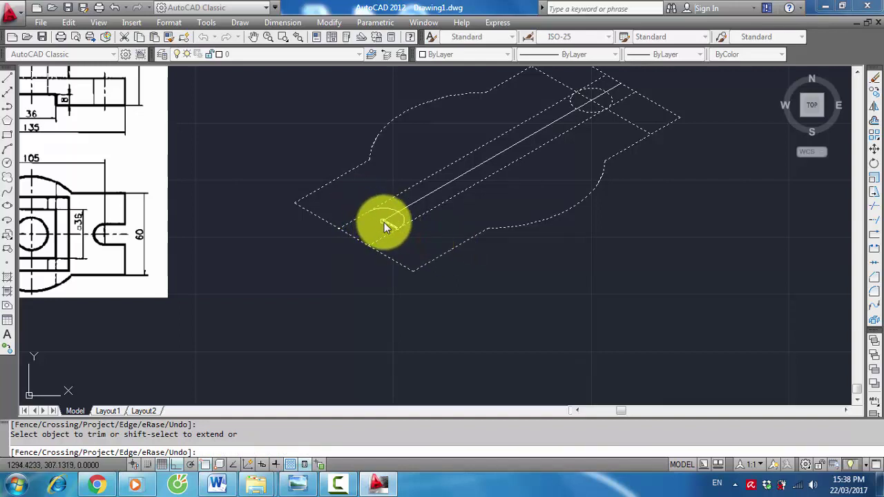
pyautogui.click(385, 222)
pyautogui.click(419, 218)
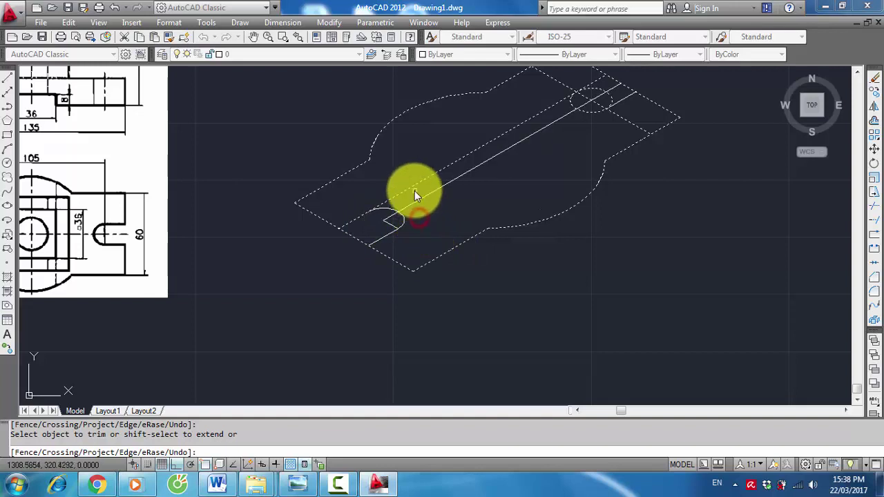
pyautogui.click(415, 191)
pyautogui.click(410, 183)
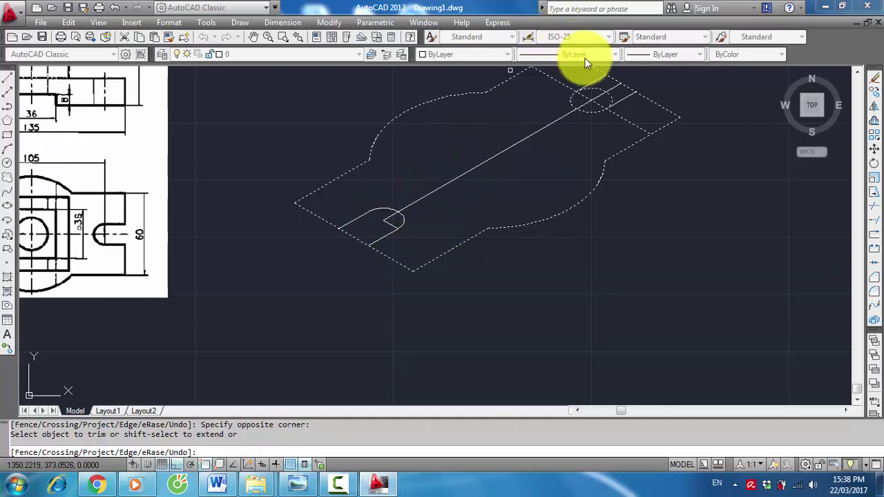
# Trim the upper-right slot lines and isocircle segments into a clean U-notch
pyautogui.scroll(1, 585, 70)
pyautogui.scroll(2, 591, 101)
pyautogui.scroll(1, 599, 114)
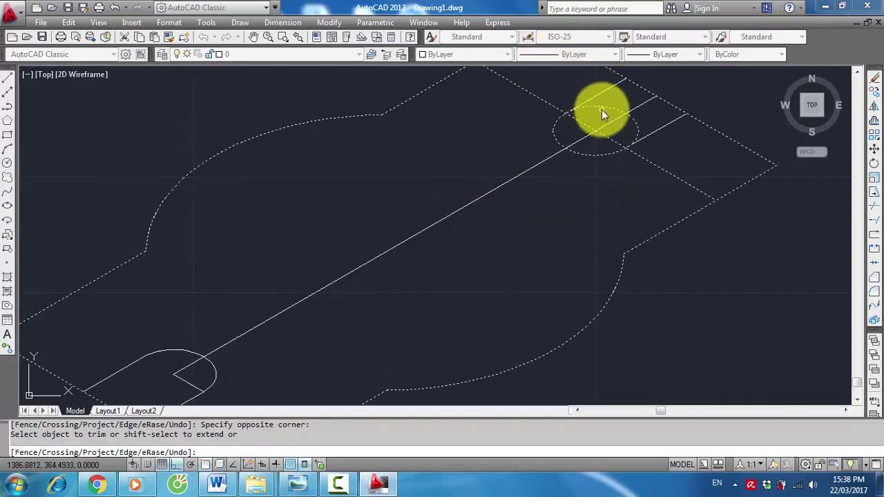
pyautogui.click(616, 120)
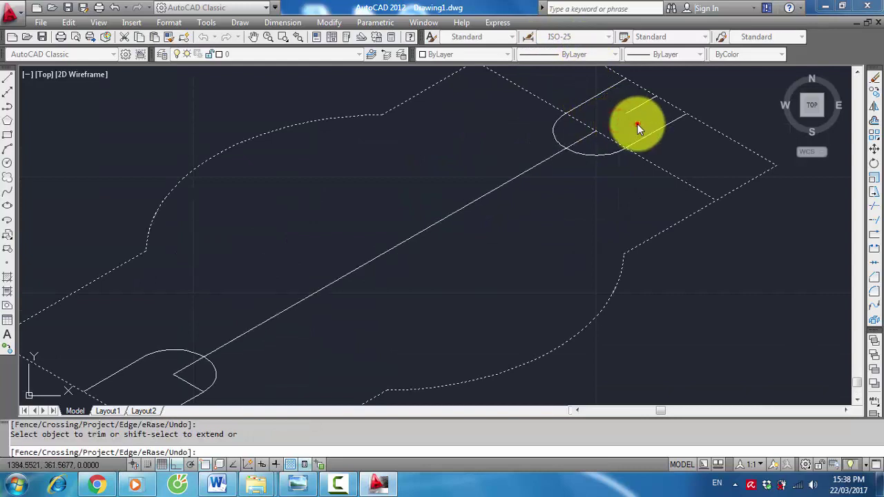
pyautogui.click(633, 107)
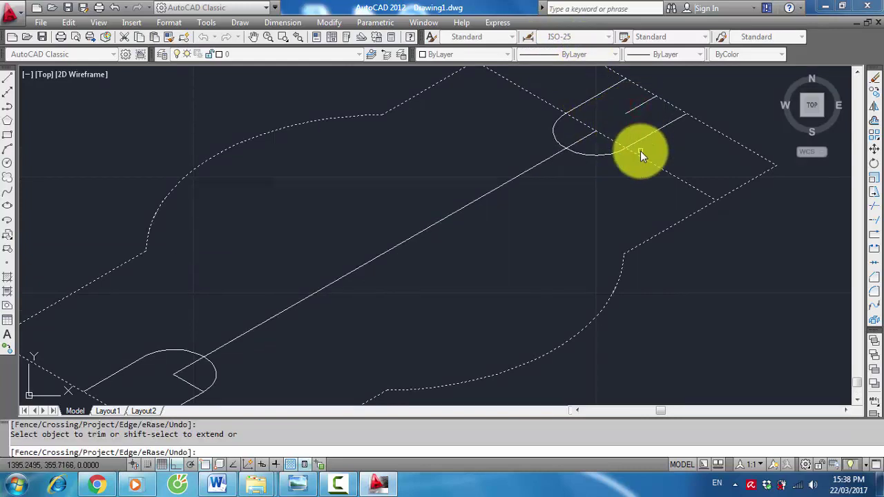
pyautogui.click(581, 140)
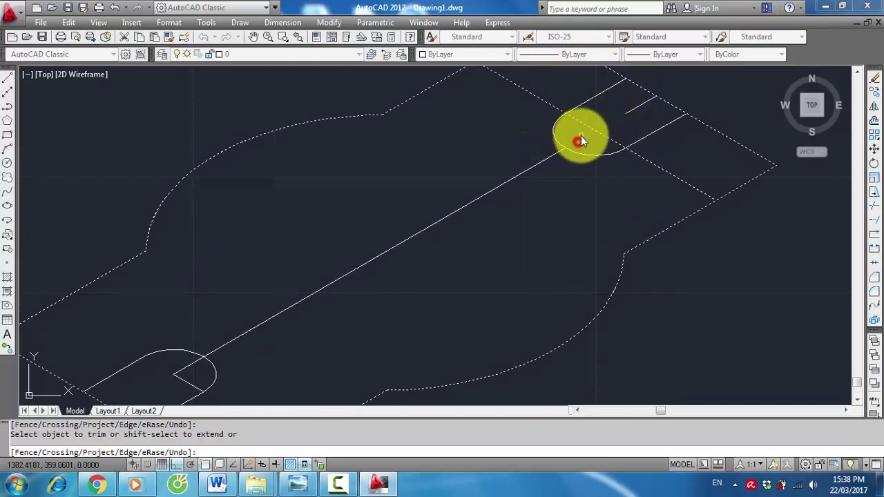
pyautogui.click(585, 127)
pyautogui.click(599, 134)
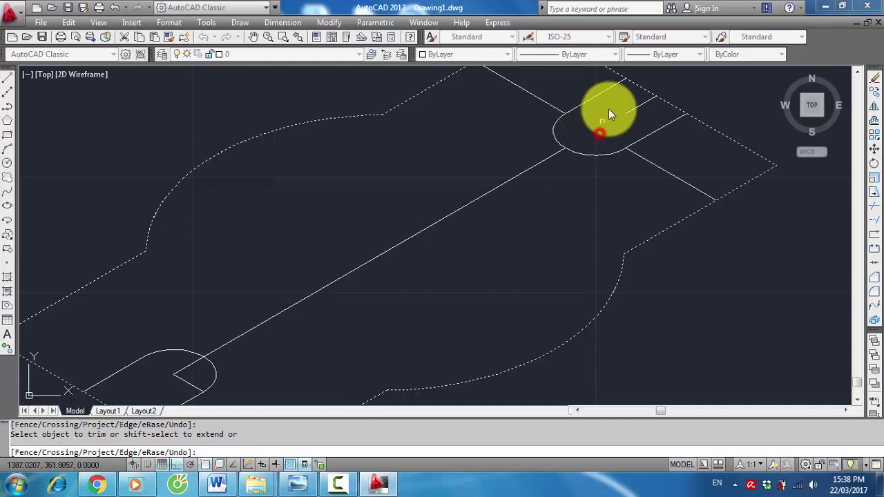
pyautogui.click(634, 105)
pyautogui.click(637, 113)
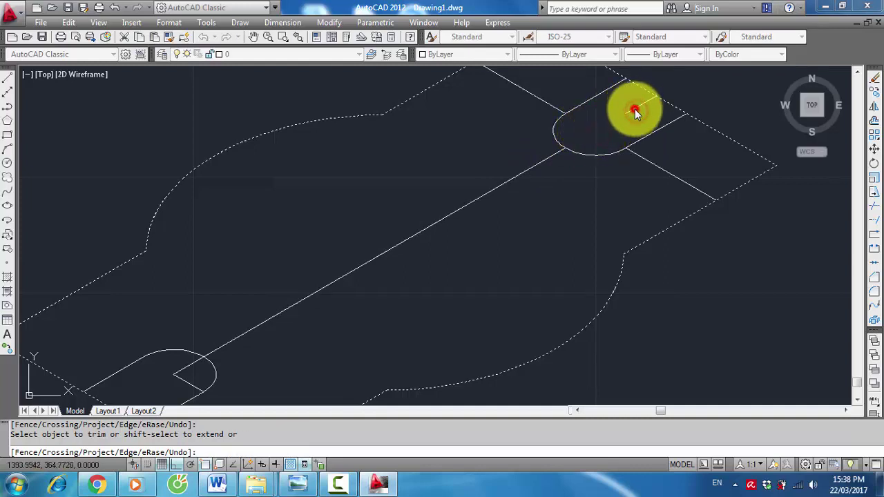
# Trim away the long diagonal centre line and end trimming
pyautogui.scroll(-5, 601, 158)
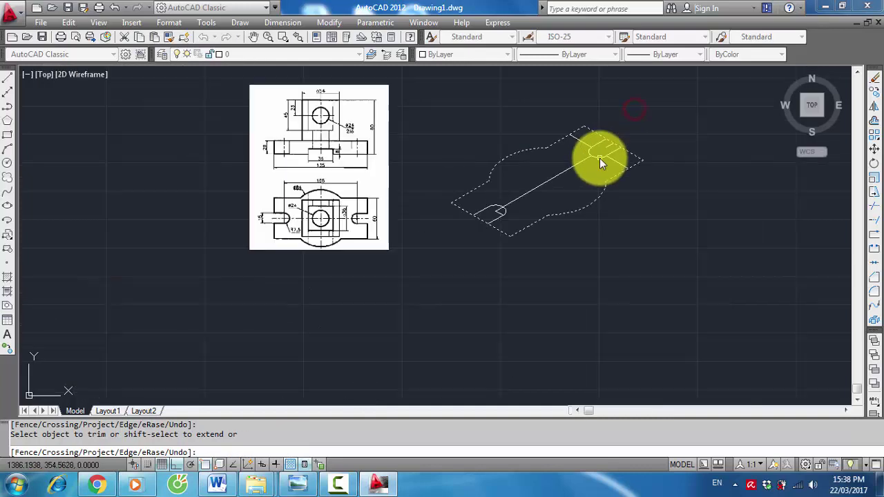
pyautogui.click(527, 194)
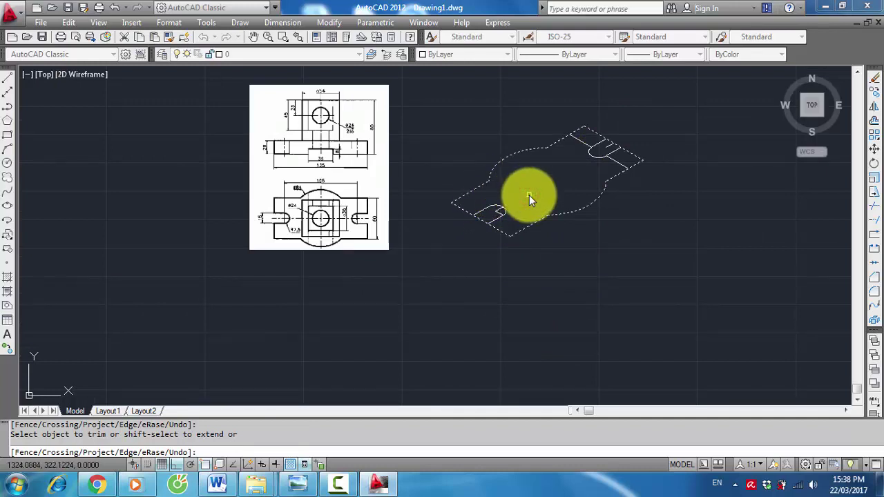
pyautogui.press('Escape')
pyautogui.scroll(3, 525, 194)
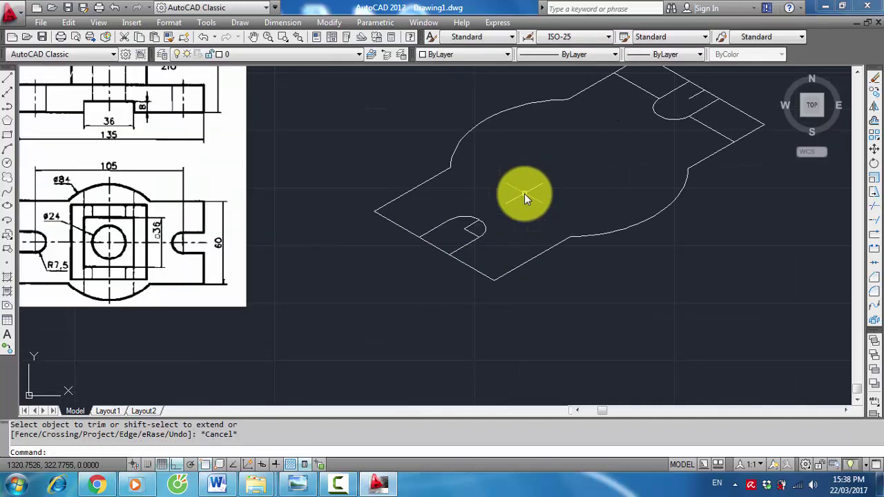
pyautogui.write('e')
# Erase the stray arc and construction line fragments left at both slots
pyautogui.press('Return')
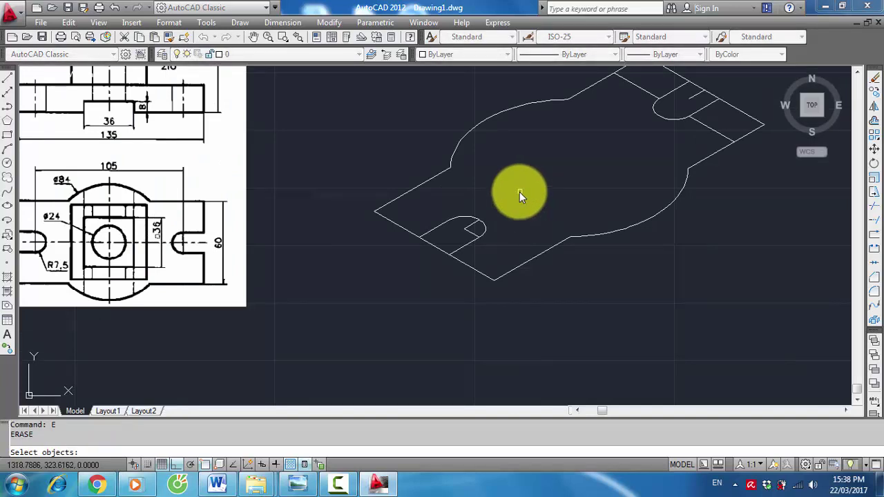
pyautogui.click(467, 230)
pyautogui.click(470, 221)
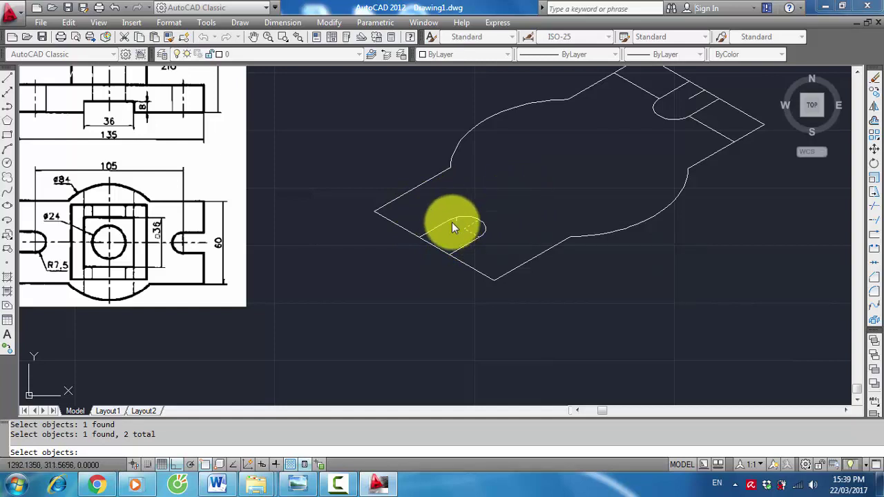
pyautogui.scroll(-1, 439, 232)
pyautogui.scroll(-1, 439, 232)
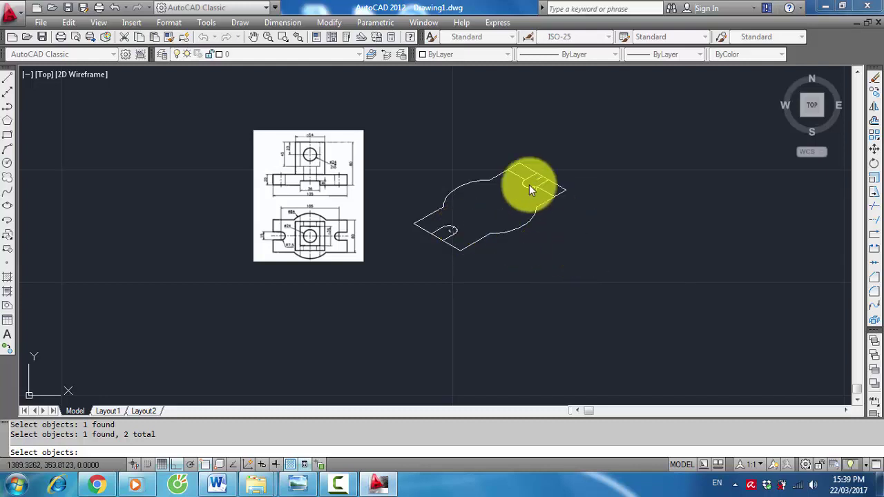
pyautogui.scroll(2, 529, 184)
pyautogui.click(509, 166)
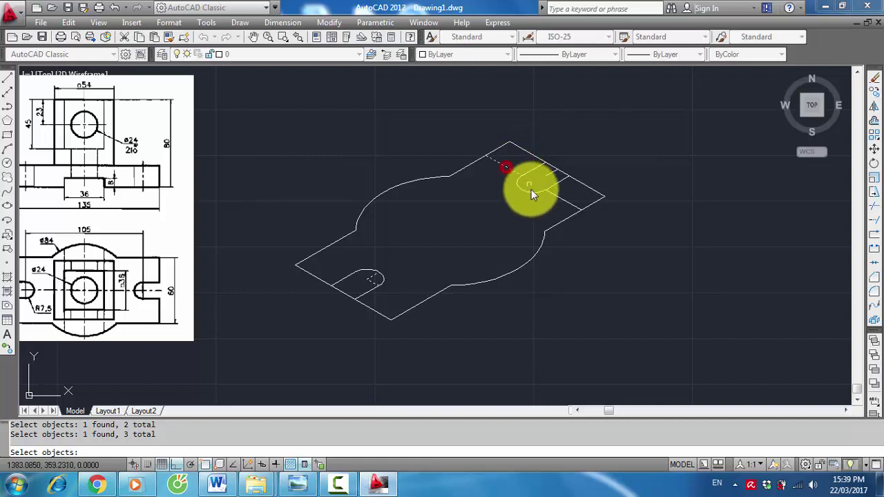
pyautogui.click(552, 198)
pyautogui.click(553, 174)
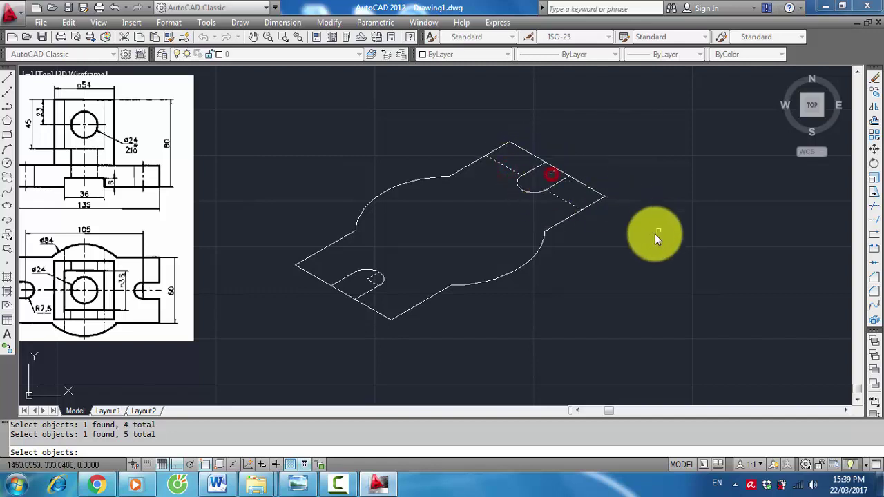
pyautogui.press('Return')
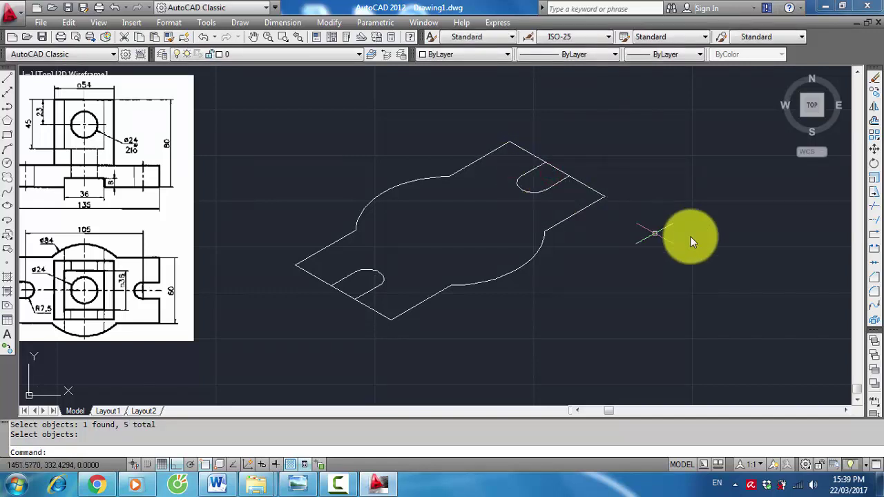
pyautogui.scroll(-2, 660, 176)
pyautogui.scroll(3, 494, 216)
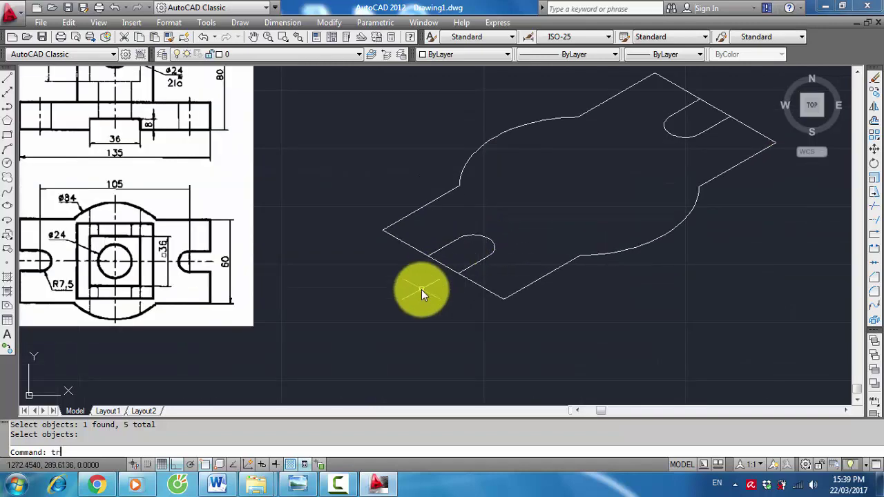
# Trim the plate end edges crossing the lower and upper-right slot openings
pyautogui.write('im')
pyautogui.press('Return')
pyautogui.click(544, 338)
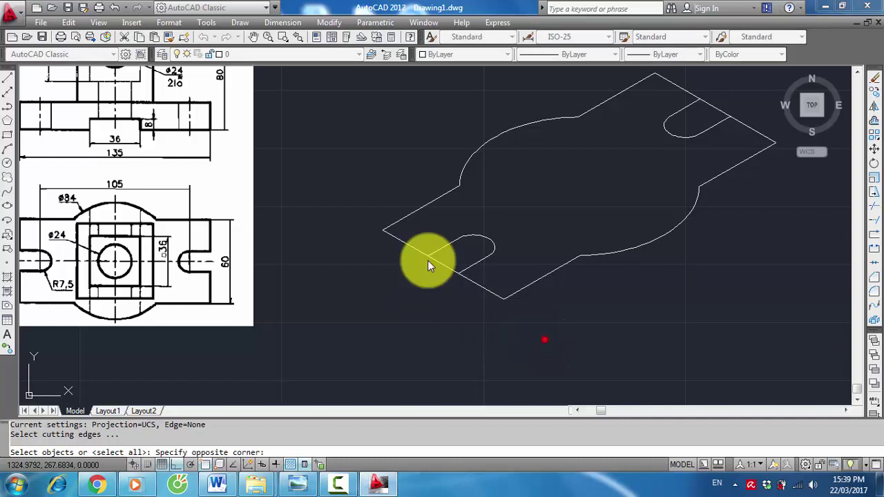
pyautogui.click(343, 184)
pyautogui.click(728, 134)
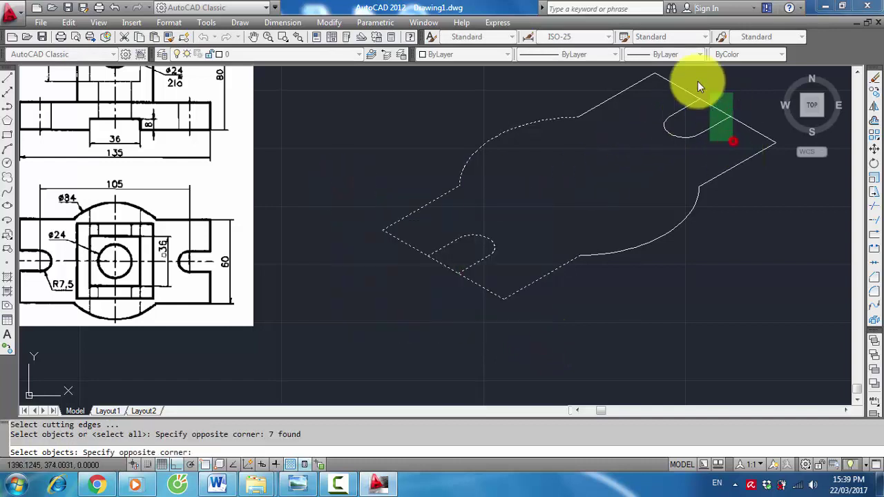
pyautogui.click(673, 71)
pyautogui.press('Return')
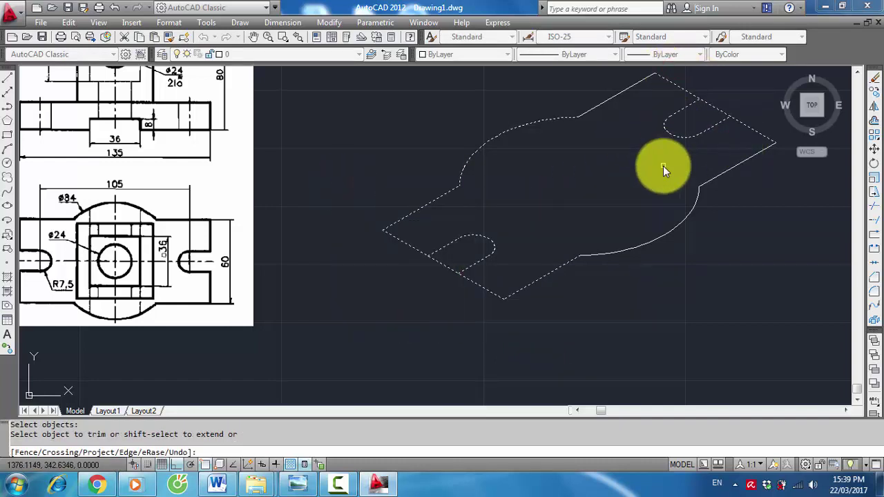
pyautogui.click(444, 266)
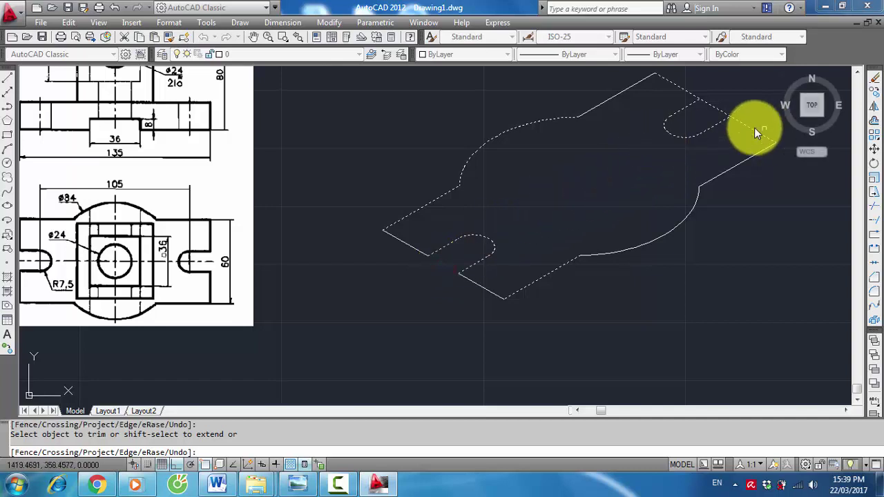
pyautogui.click(723, 110)
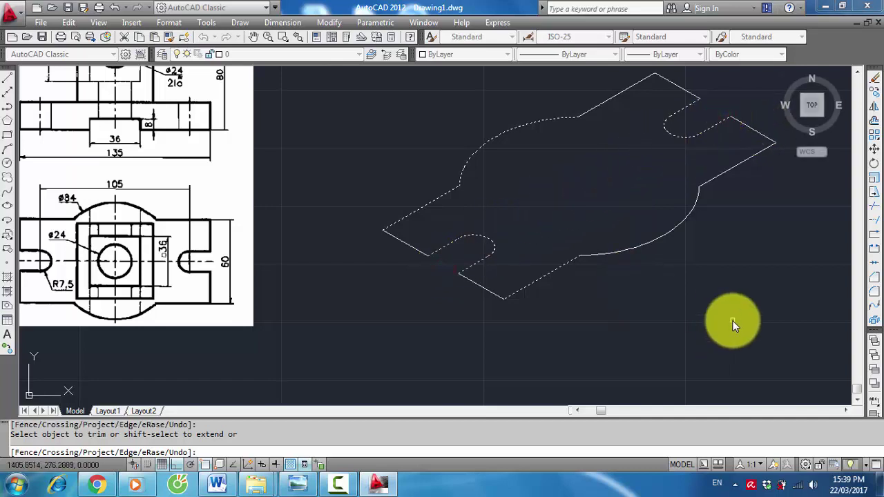
pyautogui.press('Return')
pyautogui.scroll(-4, 444, 325)
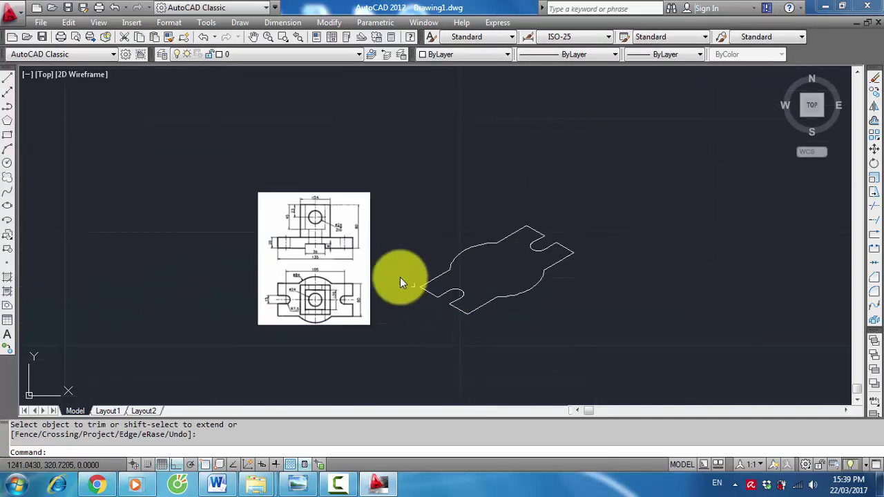
pyautogui.scroll(2, 400, 279)
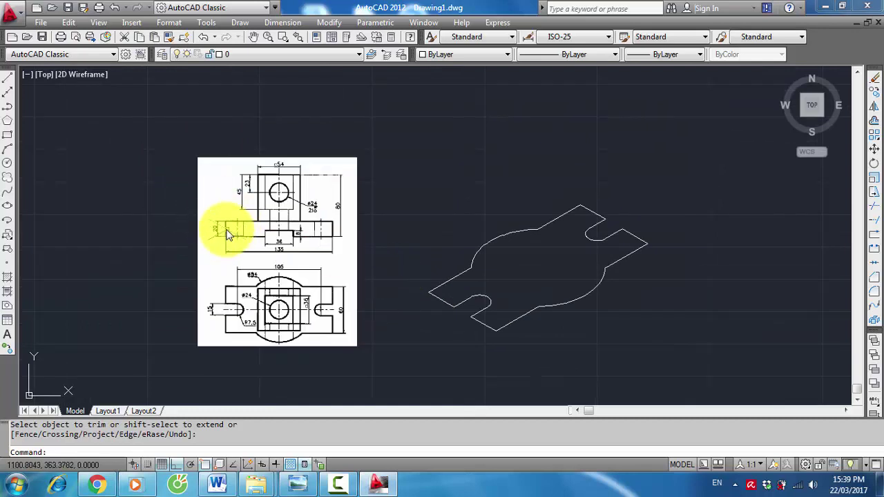
pyautogui.scroll(2, 564, 312)
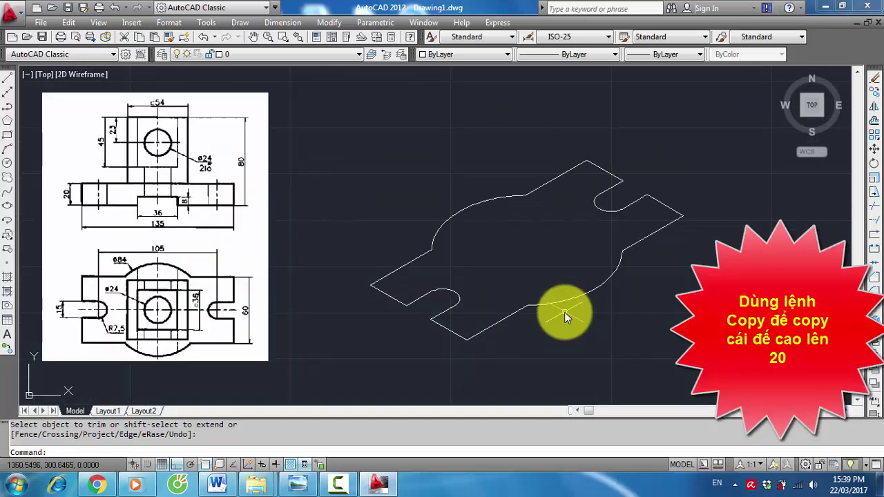
# Copy the entire base plate outline 20 units vertically from its bottom corner on Isoplane Right
pyautogui.write('co')
pyautogui.press('Return')
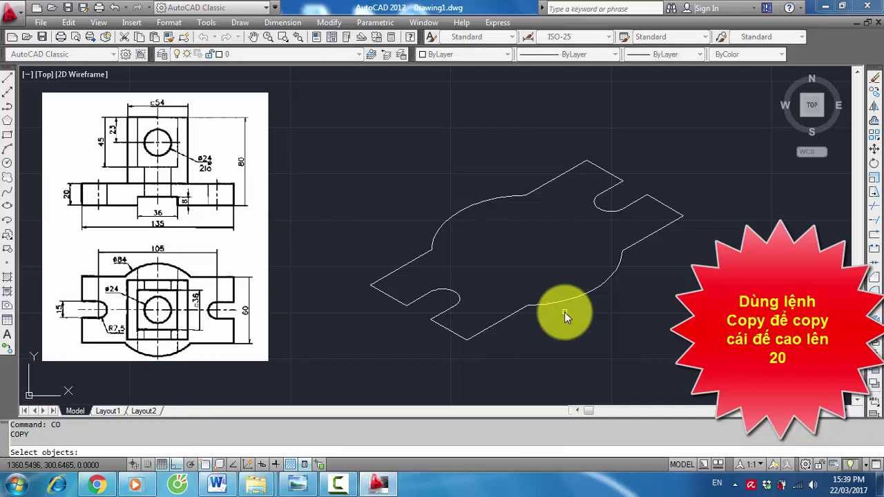
pyautogui.click(734, 379)
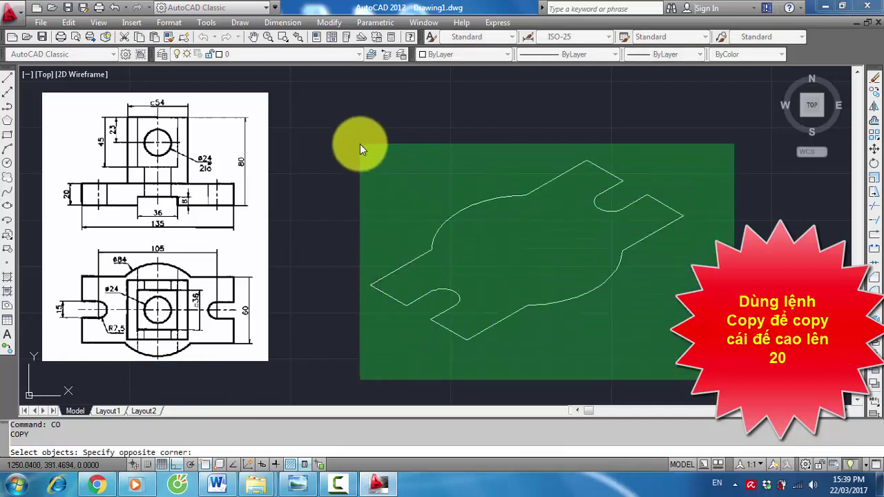
pyautogui.click(378, 150)
pyautogui.press('Return')
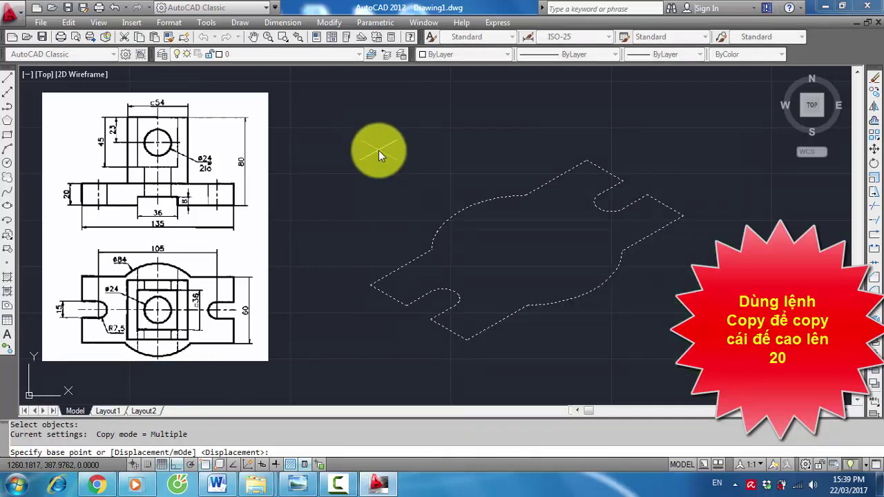
pyautogui.click(467, 338)
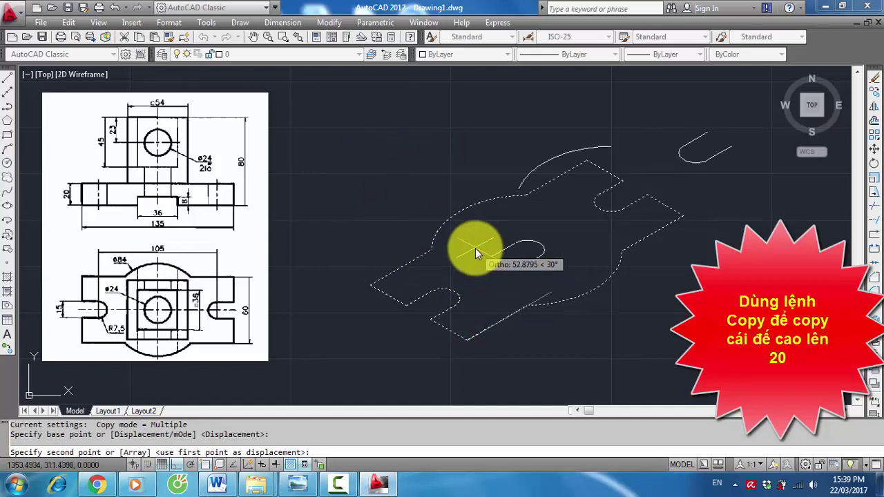
pyautogui.press('F5')
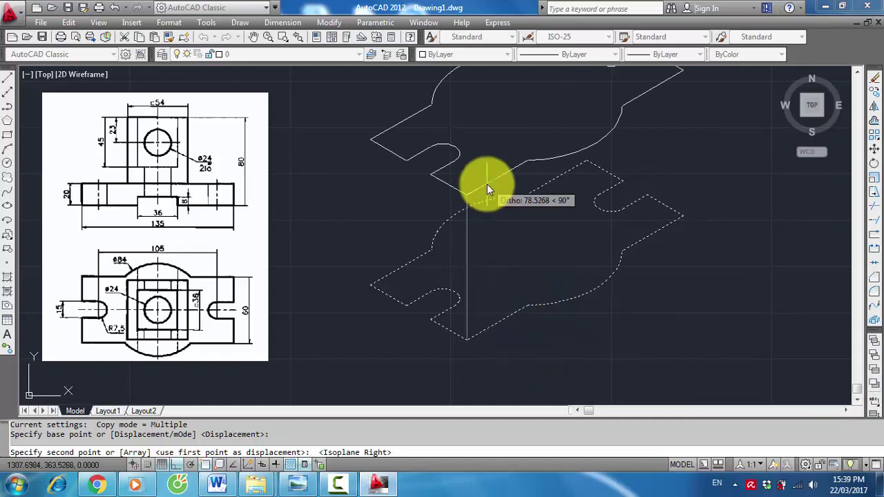
pyautogui.write('20')
pyautogui.press('Return')
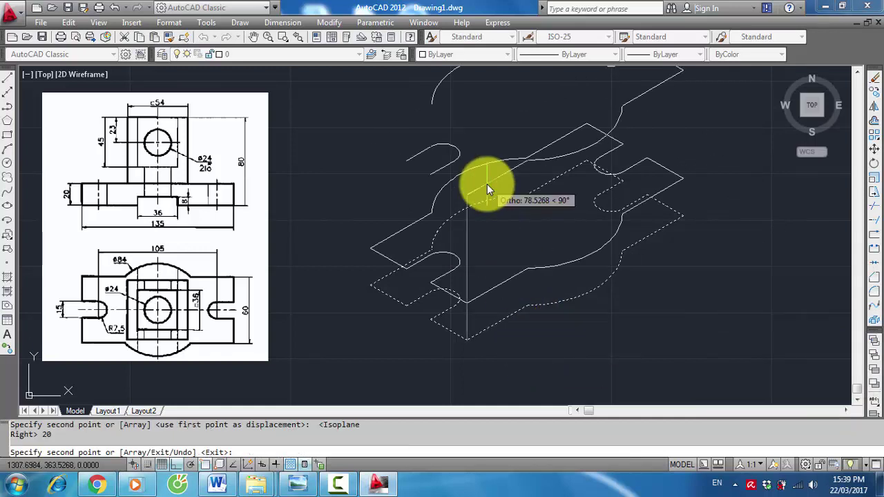
pyautogui.press('Return')
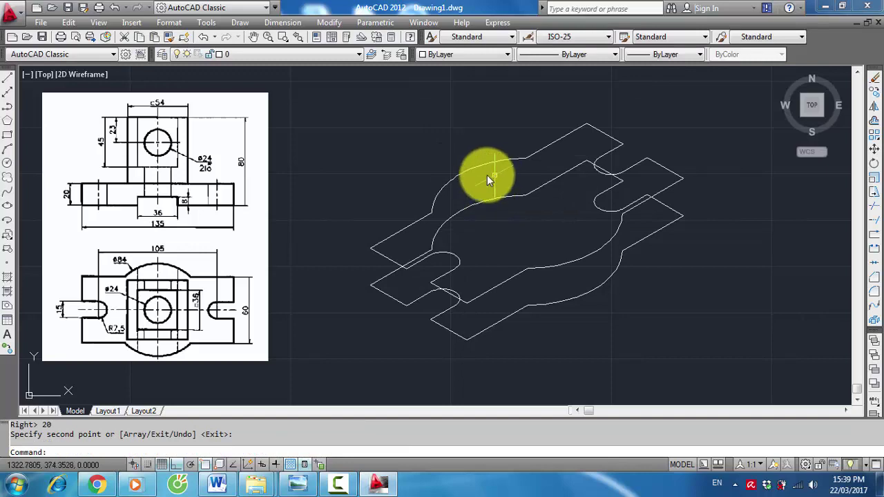
pyautogui.scroll(2, 511, 236)
pyautogui.scroll(-3, 512, 236)
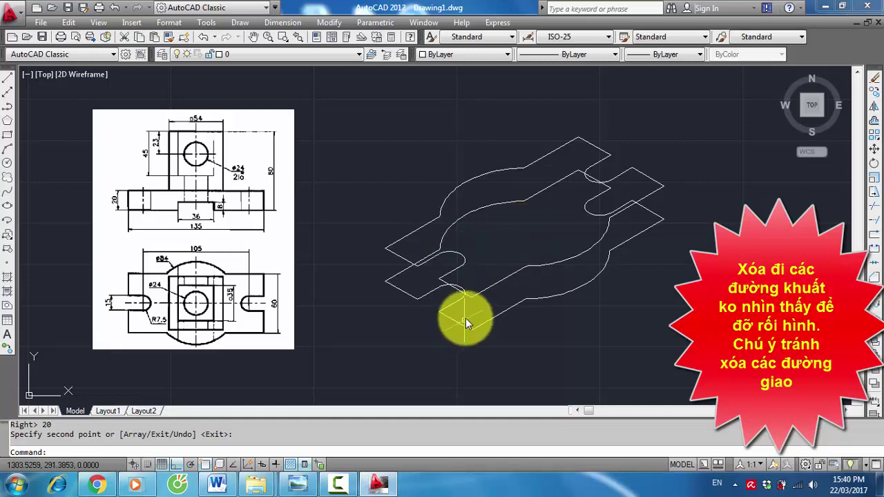
# Draw the vertical thickness edge at the plate's left corner
pyautogui.scroll(1, 466, 318)
pyautogui.scroll(-2, 467, 316)
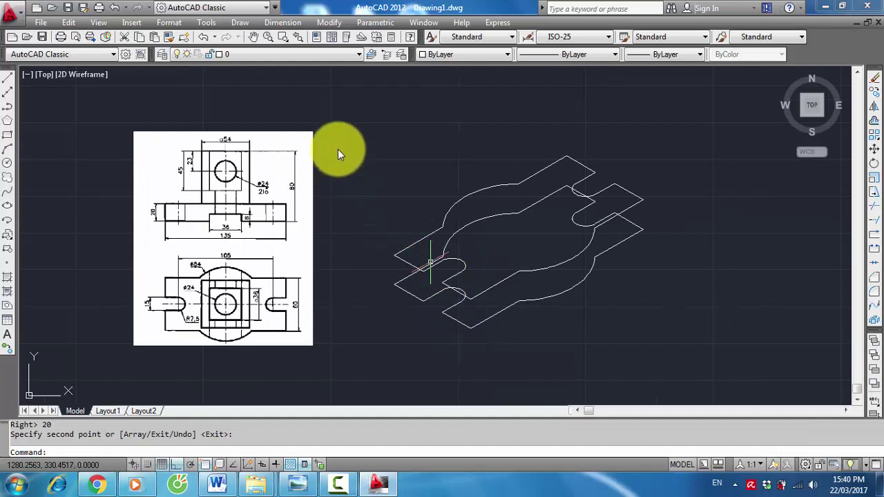
pyautogui.write('l')
pyautogui.press('Return')
pyautogui.scroll(2, 492, 291)
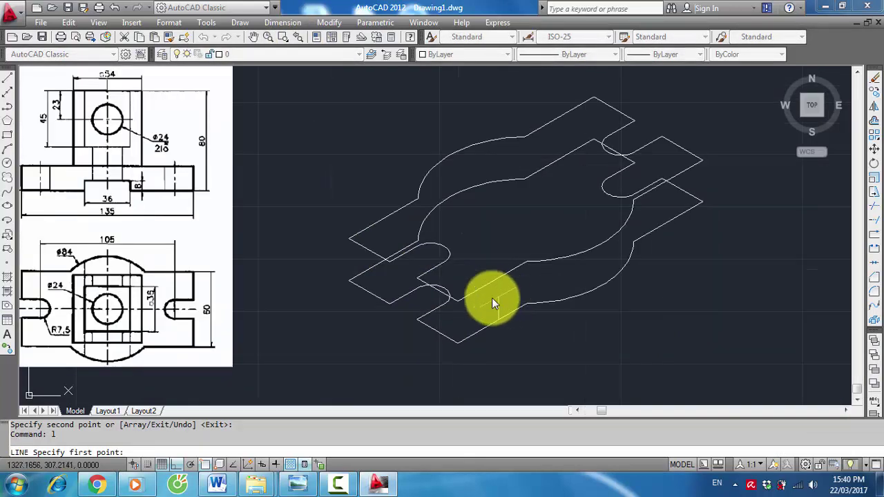
pyautogui.click(348, 283)
pyautogui.click(349, 243)
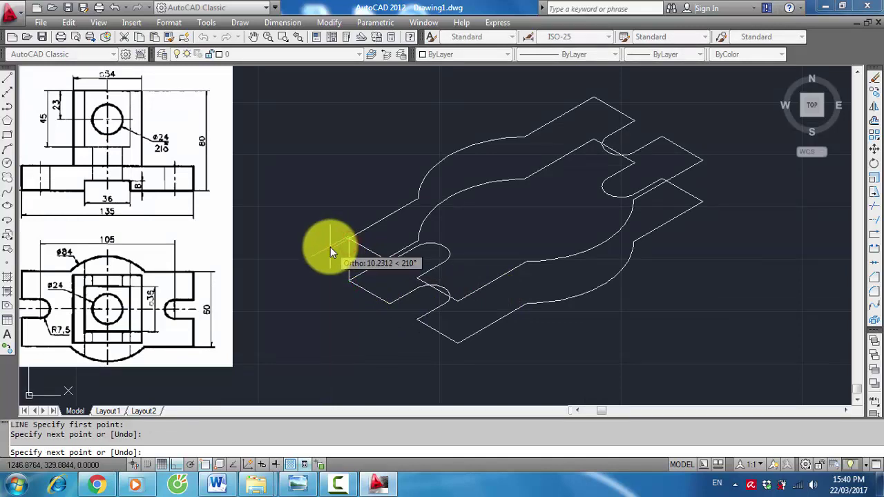
pyautogui.press('Return')
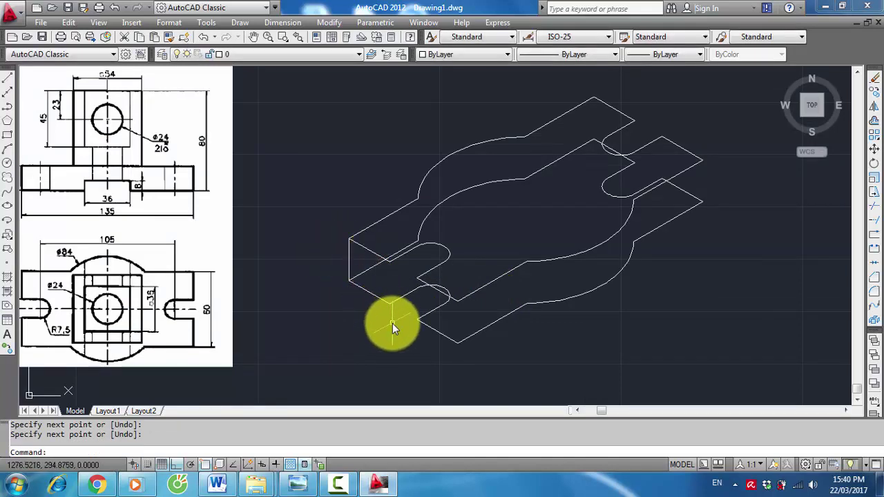
# Draw the vertical thickness edges at the lower slot's corners
pyautogui.press('Return')
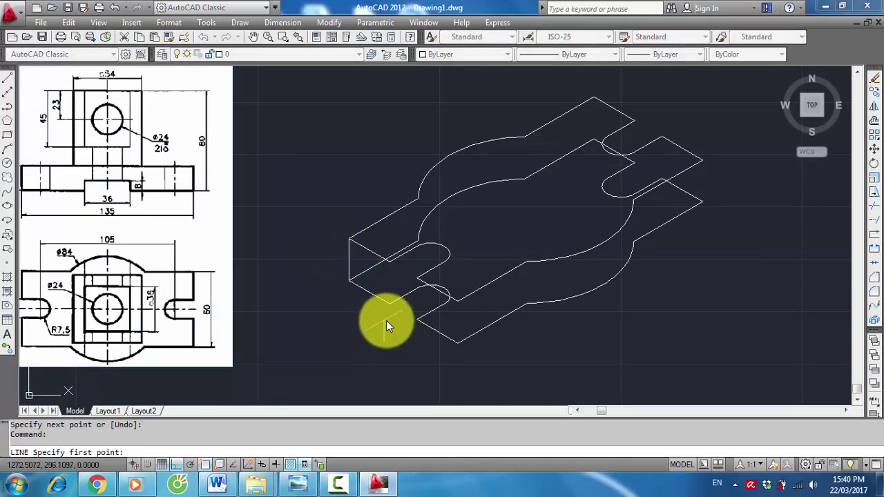
pyautogui.click(391, 304)
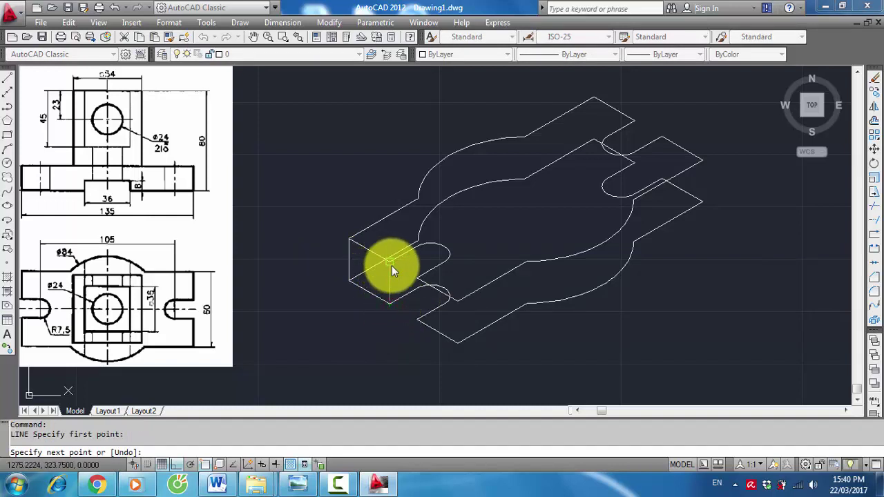
pyautogui.click(390, 263)
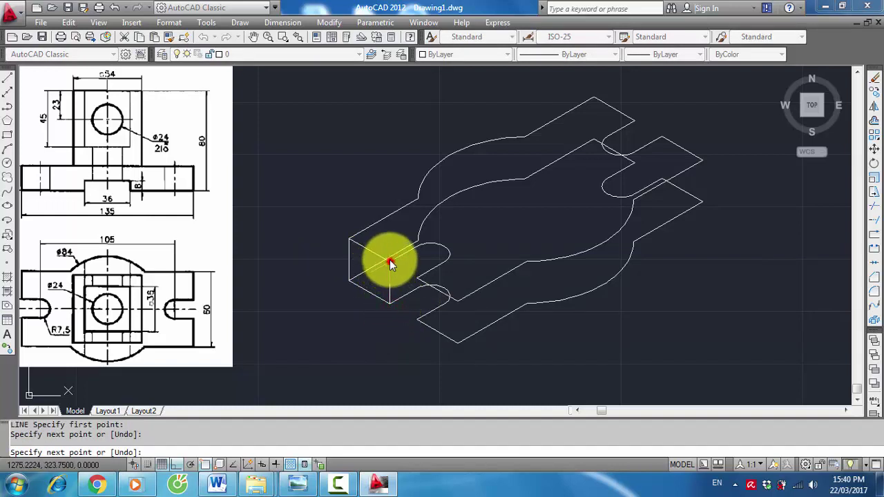
pyautogui.click(410, 293)
pyautogui.press('Return')
pyautogui.press('Return')
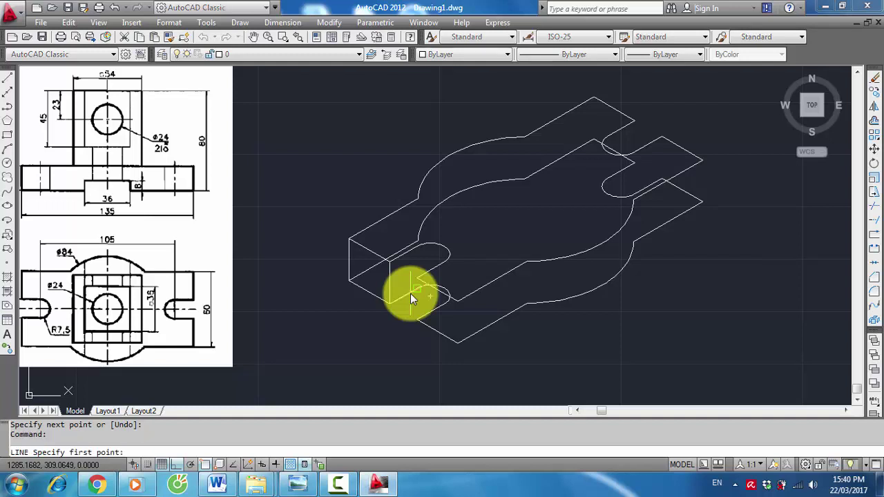
pyautogui.click(417, 318)
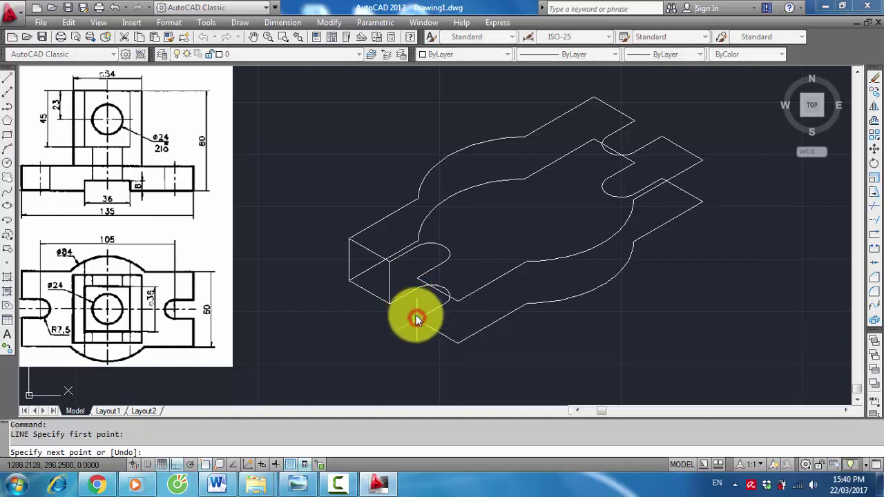
pyautogui.click(419, 282)
pyautogui.press('Return')
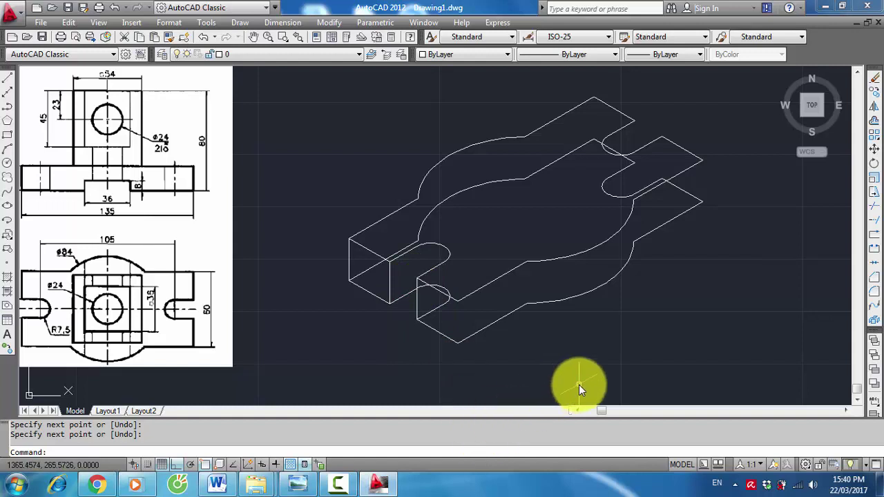
pyautogui.write('l')
pyautogui.press('Return')
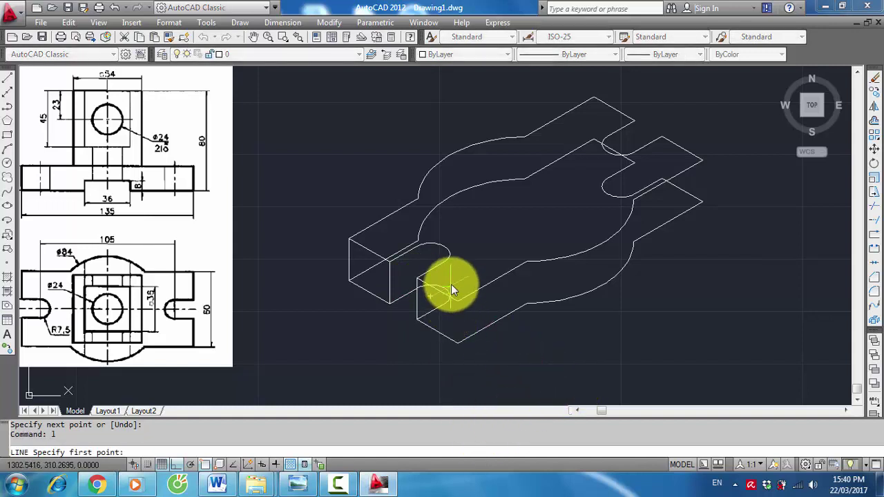
pyautogui.click(457, 302)
pyautogui.click(451, 343)
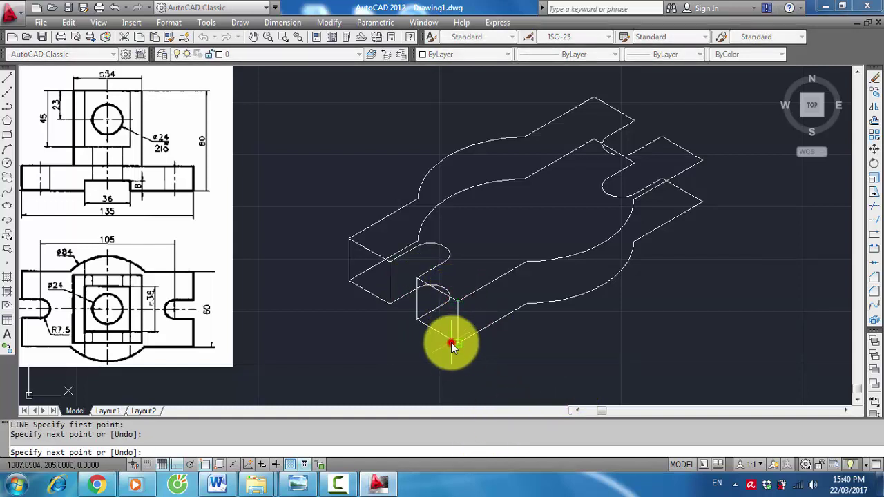
pyautogui.press('Return')
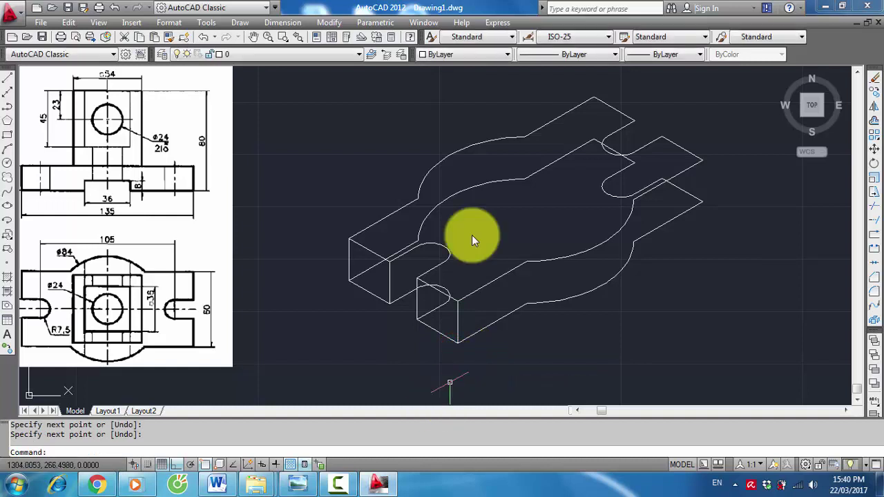
# Draw the vertical thickness edge at the plate's right corner
pyautogui.scroll(2, 714, 183)
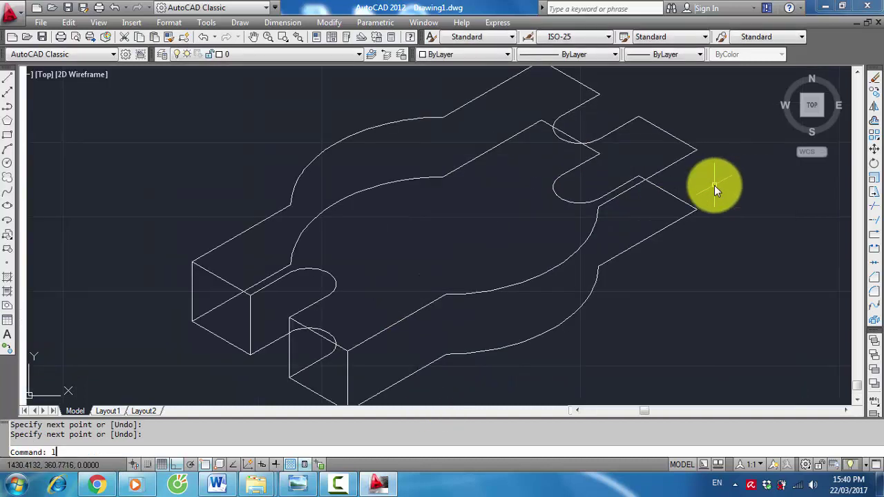
pyautogui.write('l')
pyautogui.press('Return')
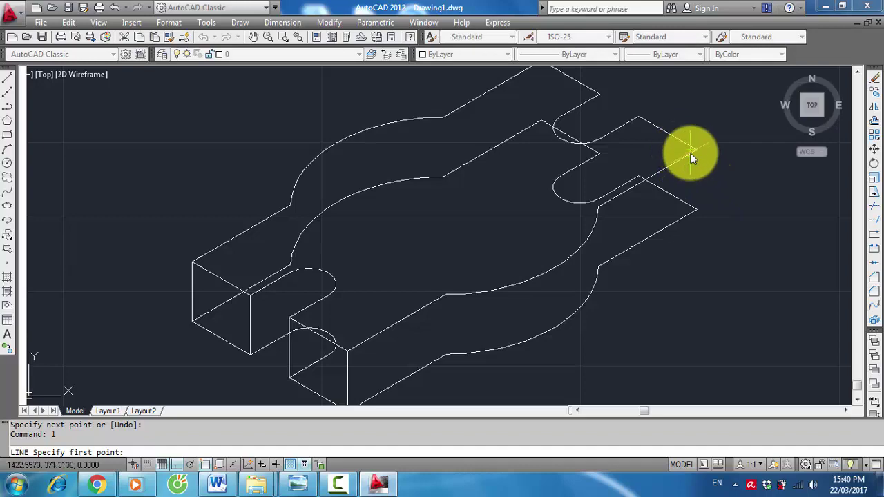
pyautogui.click(695, 150)
pyautogui.click(691, 207)
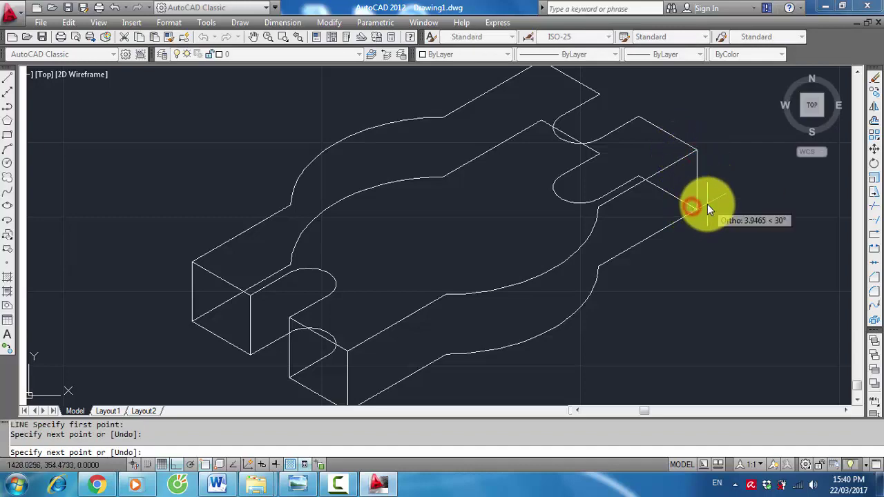
pyautogui.press('Return')
# Draw the vertical thickness edge at the upper notch corner
pyautogui.scroll(2, 691, 180)
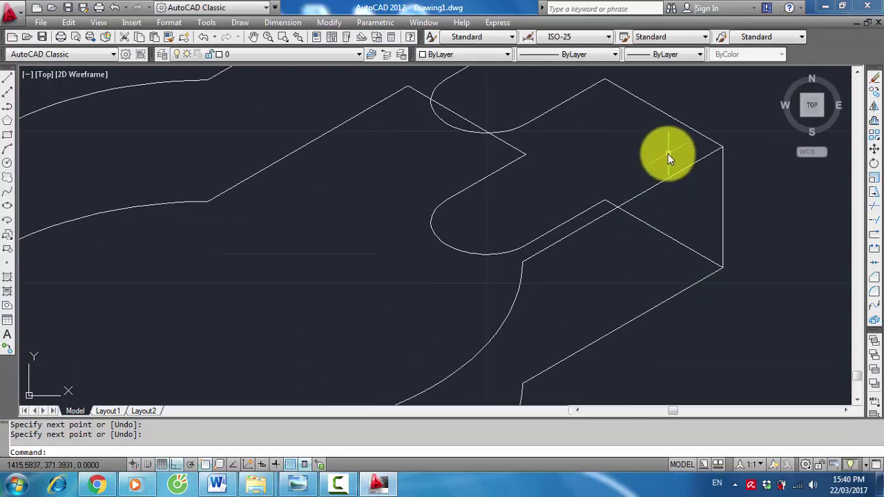
pyautogui.scroll(-3, 558, 110)
pyautogui.scroll(2, 528, 87)
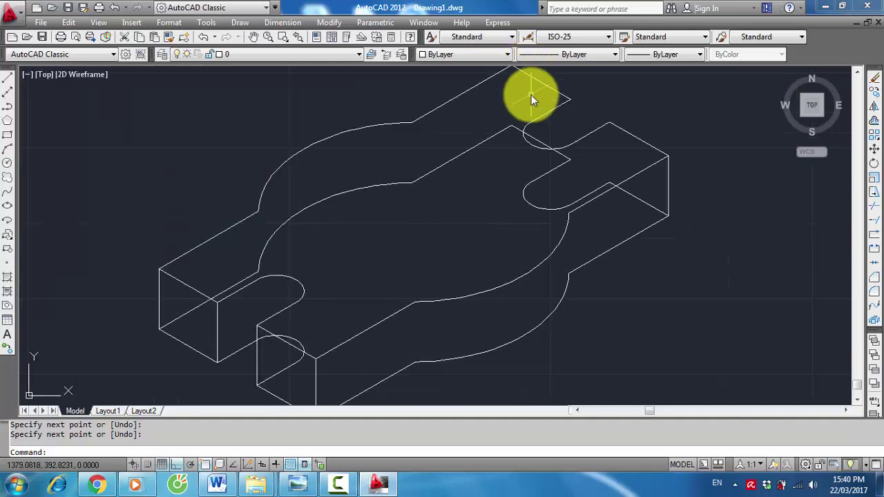
pyautogui.write('l')
pyautogui.press('Return')
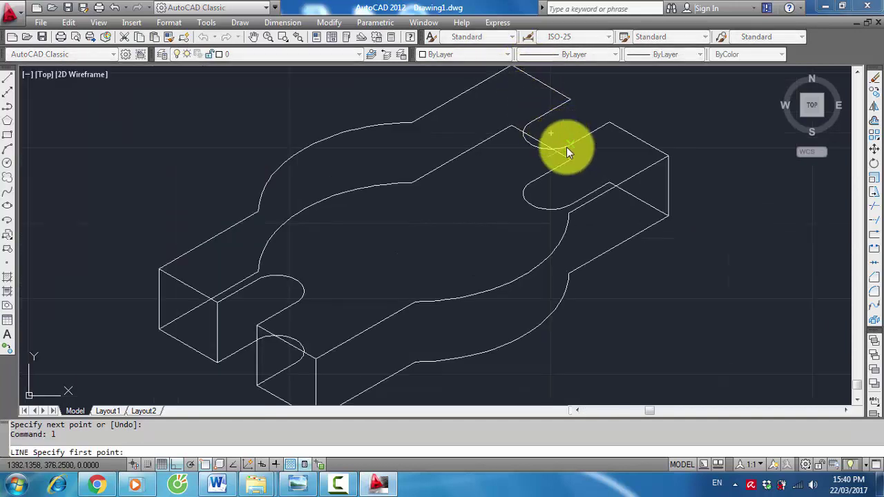
pyautogui.click(570, 158)
pyautogui.click(570, 105)
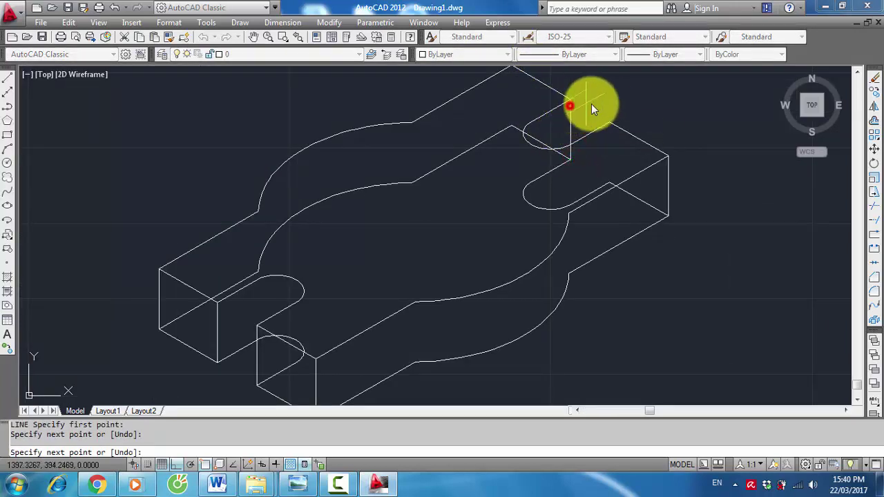
pyautogui.press('Return')
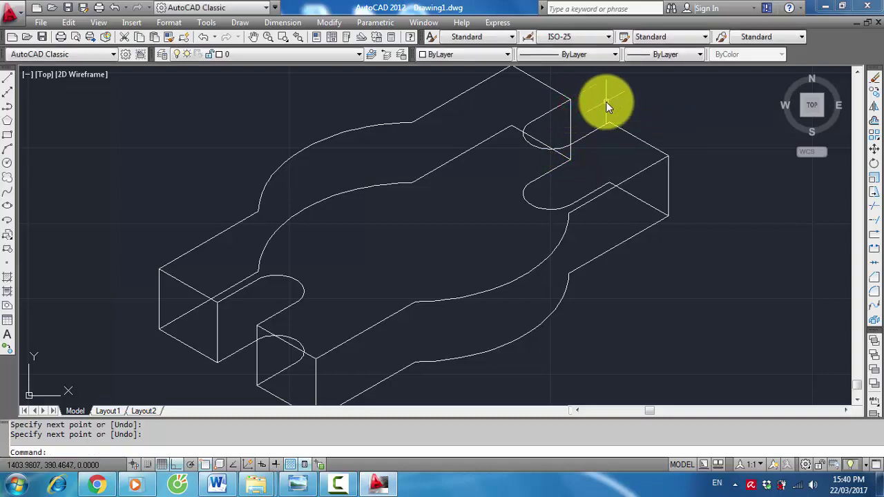
# Erase the hidden arc and line in the middle of the plate
pyautogui.click(462, 246)
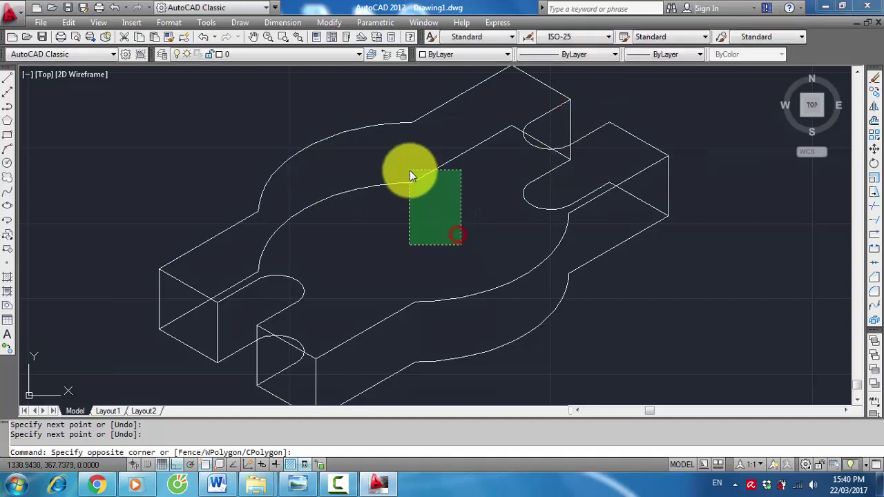
pyautogui.click(411, 157)
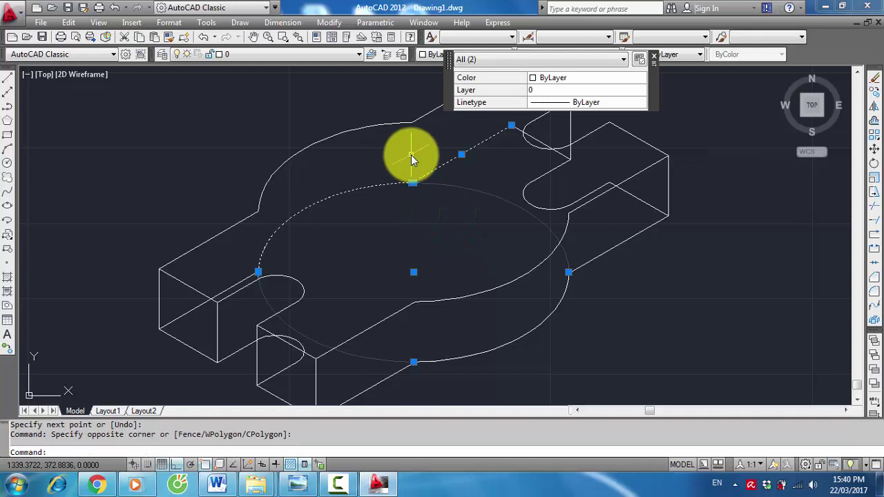
pyautogui.write('E')
pyautogui.press('Return')
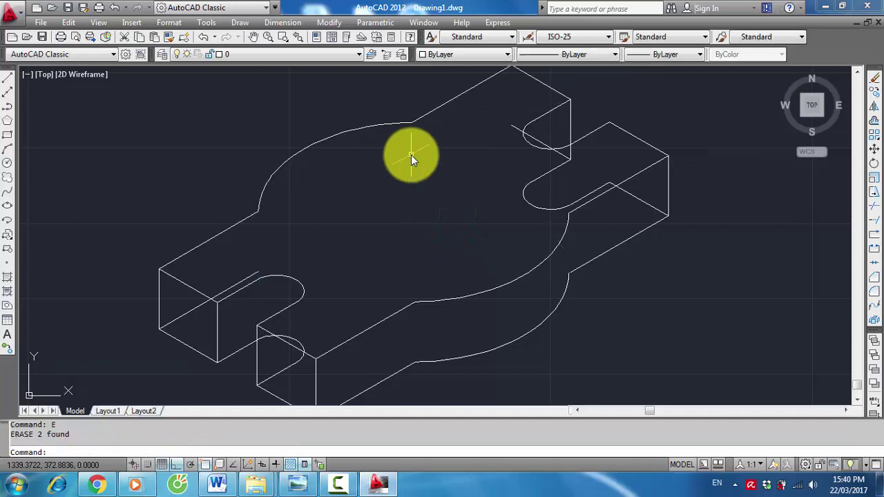
pyautogui.scroll(-2, 344, 262)
pyautogui.scroll(2, 317, 271)
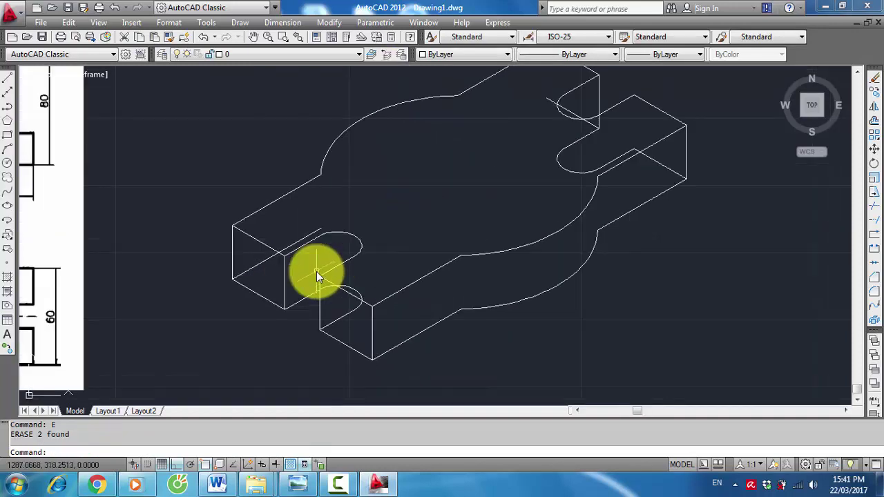
pyautogui.write('e')
# Erase the remaining hidden arcs and edges at the slots and toward the right corner
pyautogui.press('Return')
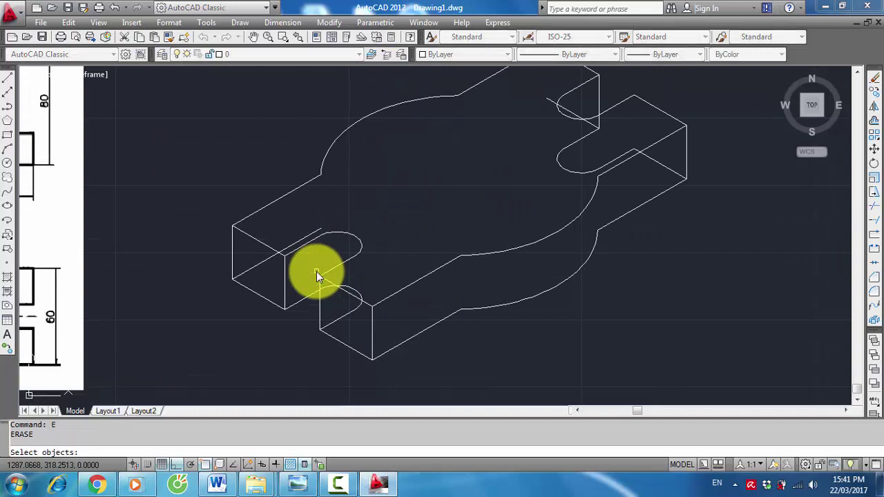
pyautogui.click(263, 263)
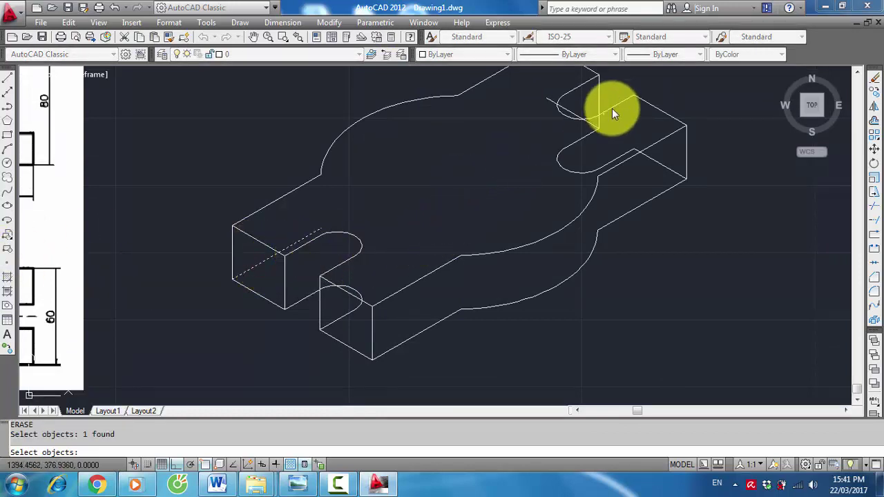
pyautogui.click(548, 102)
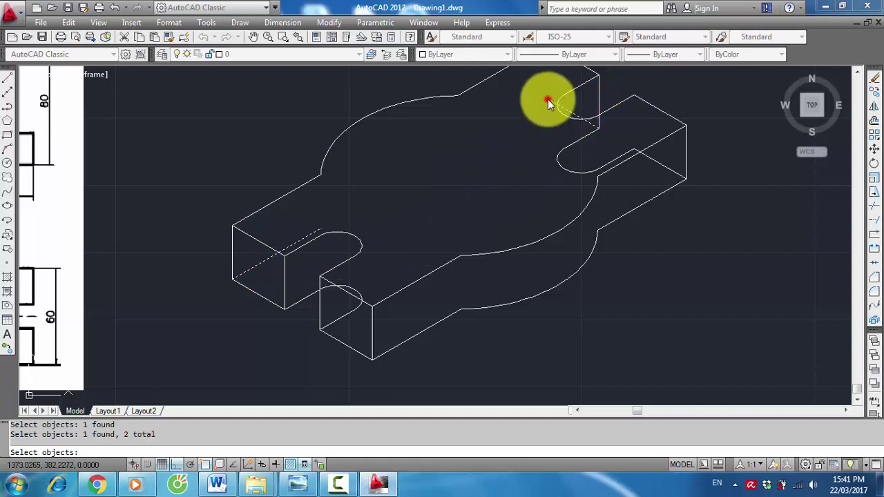
pyautogui.scroll(2, 628, 107)
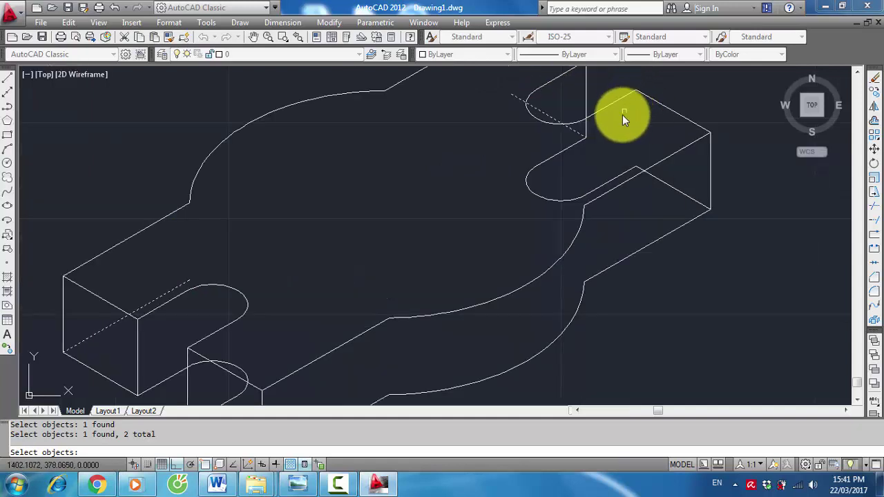
pyautogui.click(551, 201)
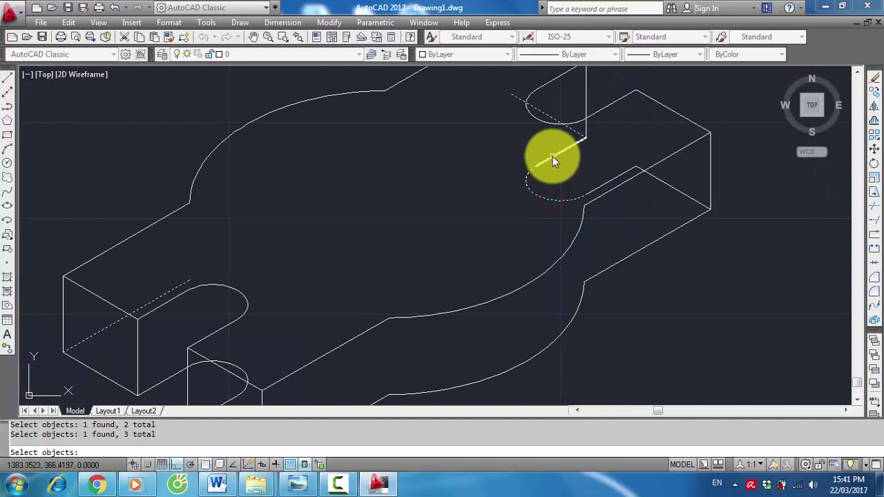
pyautogui.click(553, 154)
pyautogui.click(612, 181)
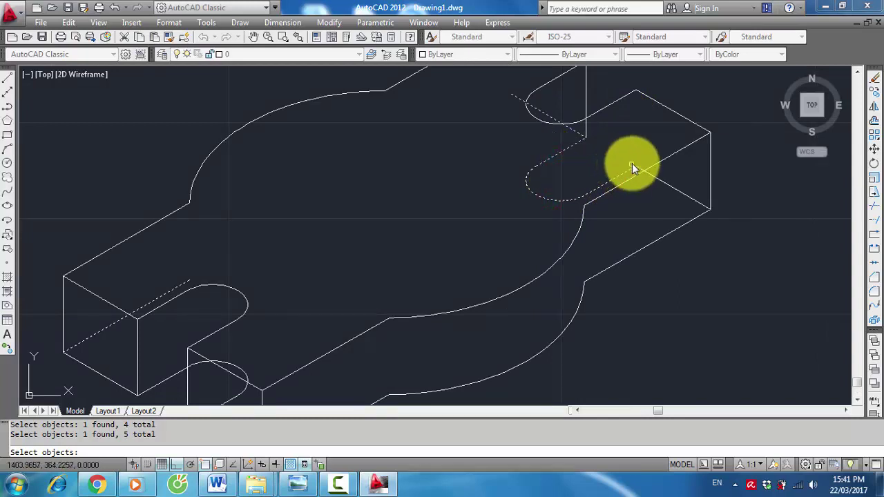
pyautogui.click(661, 179)
pyautogui.scroll(-2, 630, 154)
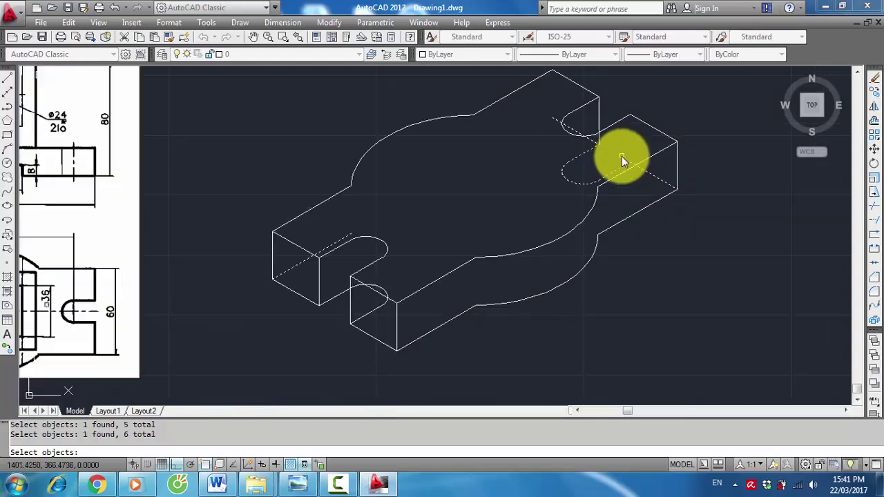
pyautogui.press('Return')
pyautogui.write('tr')
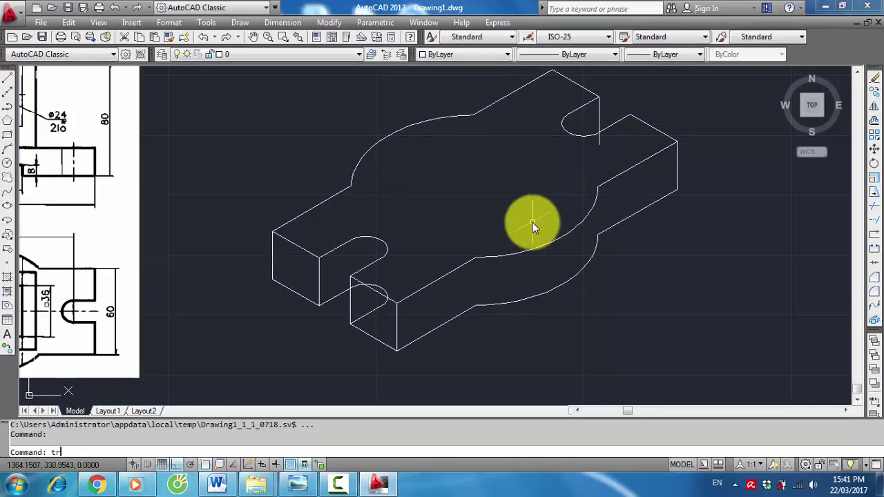
# Trim the vertical edge extending past the upper slot arc
pyautogui.press('Return')
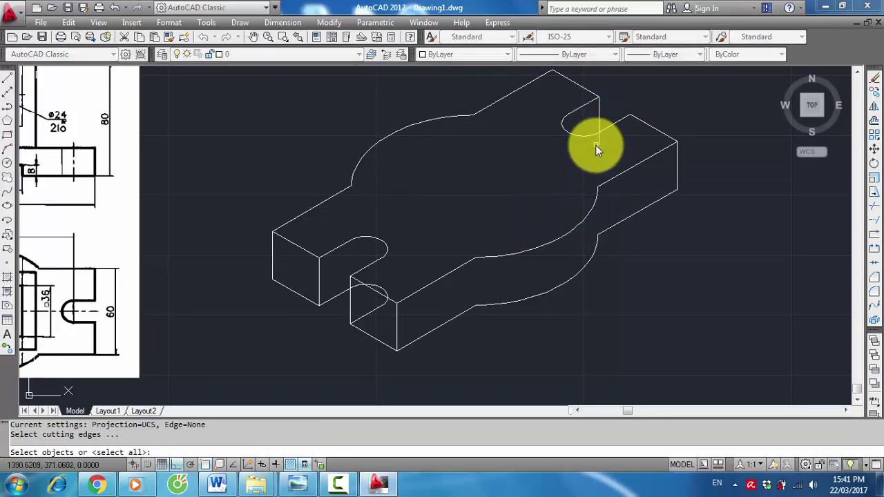
pyautogui.click(601, 130)
pyautogui.click(592, 133)
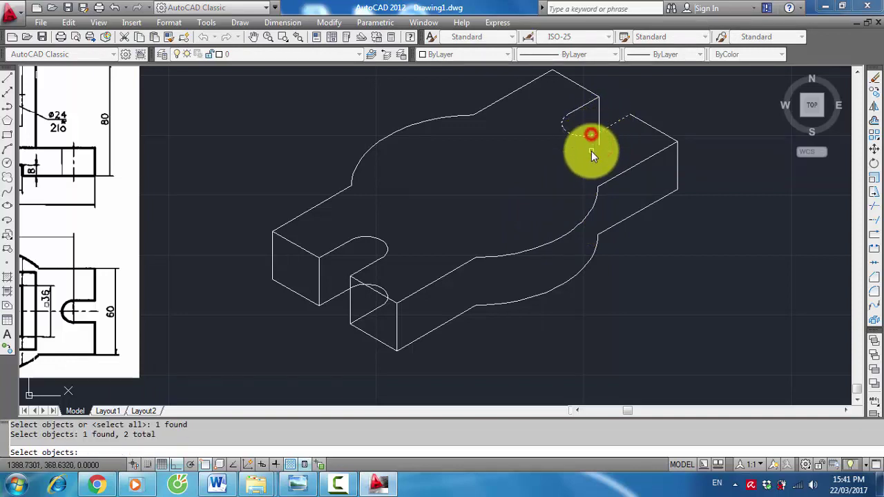
pyautogui.press('Return')
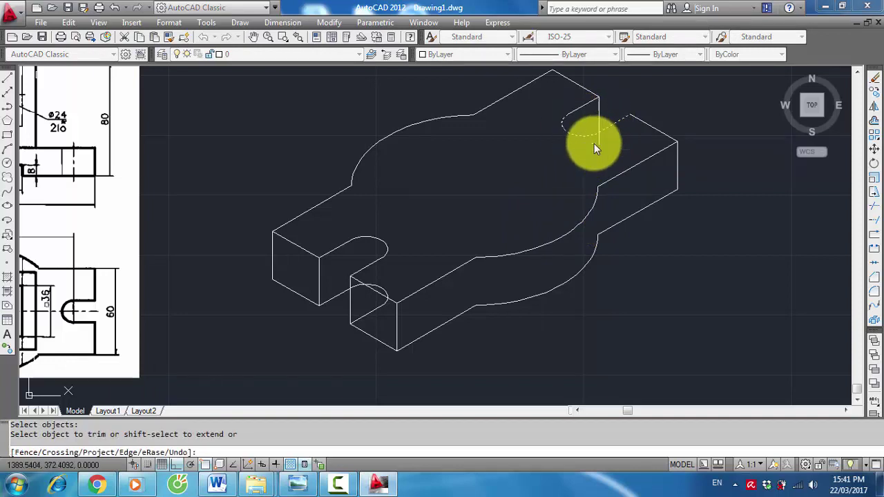
pyautogui.click(598, 144)
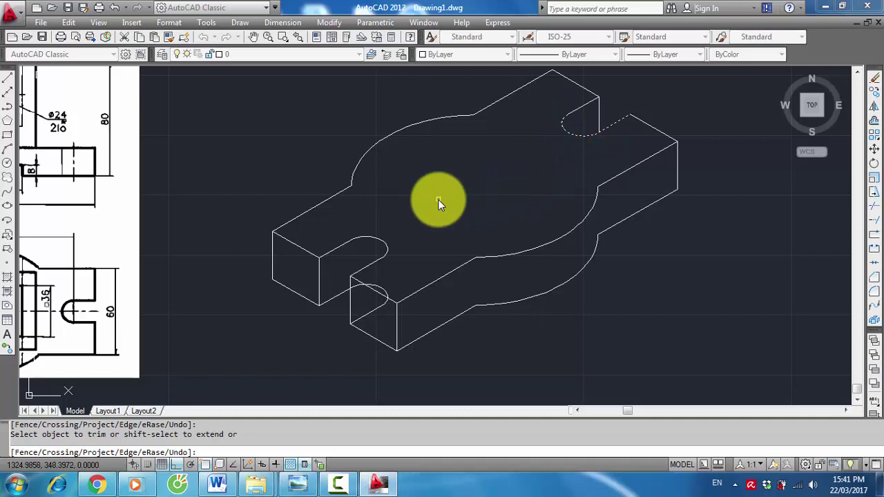
pyautogui.press('Escape')
pyautogui.write('TR')
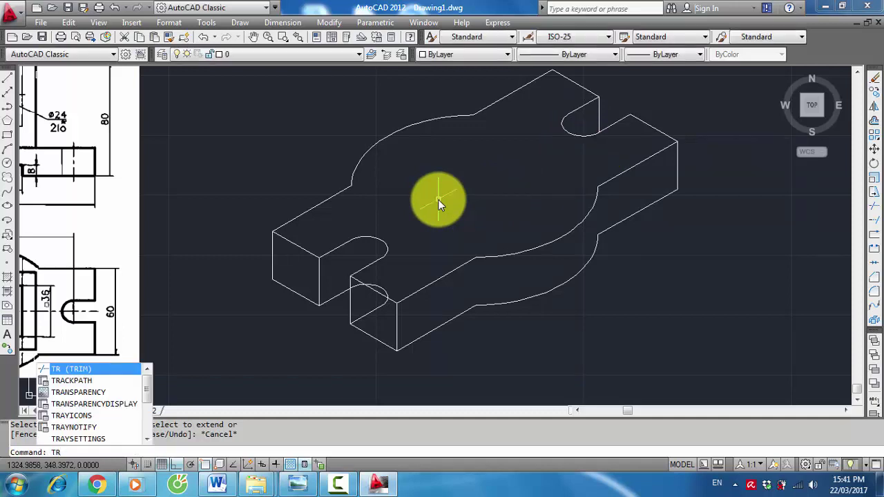
# Trim the hidden segments along the lower slot edge, using all model edges as cutting edges
pyautogui.press('Return')
pyautogui.click(434, 379)
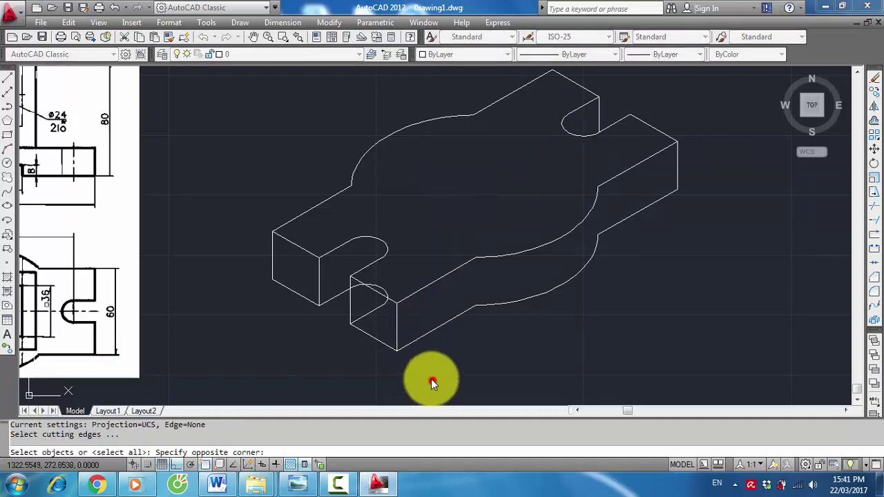
pyautogui.click(335, 255)
pyautogui.press('Return')
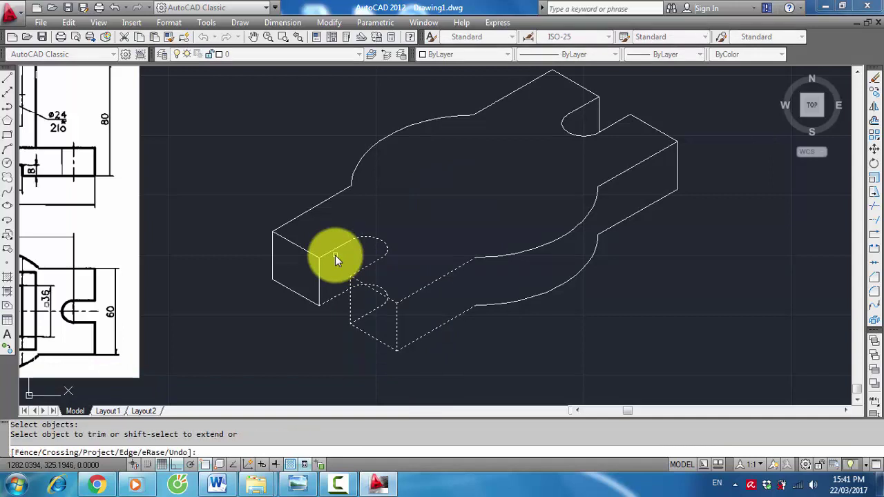
pyautogui.scroll(2, 363, 294)
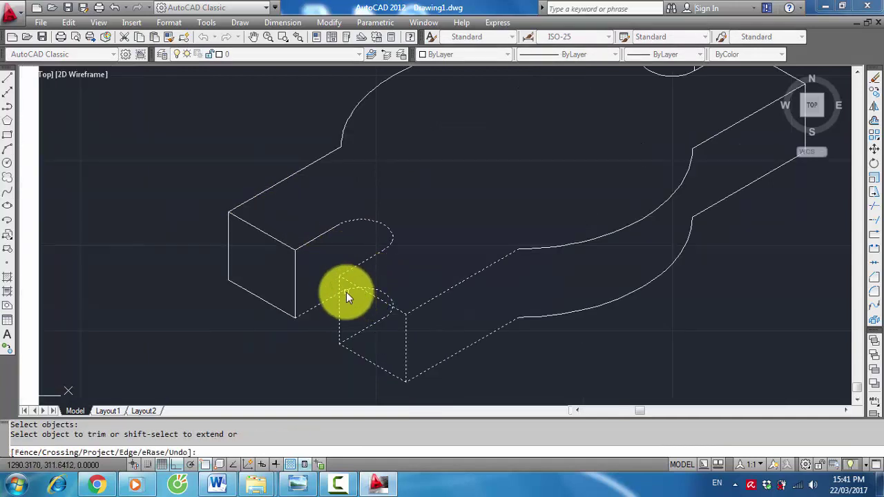
pyautogui.click(347, 292)
pyautogui.click(369, 291)
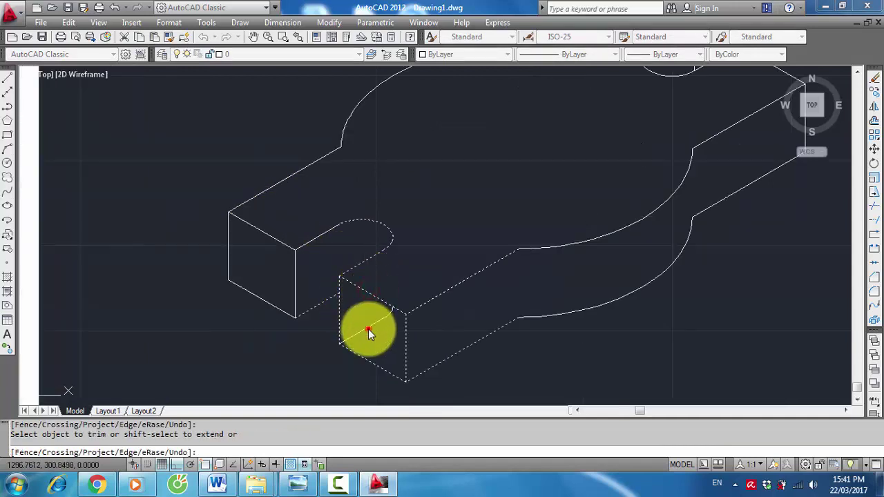
pyautogui.click(381, 313)
pyautogui.click(376, 324)
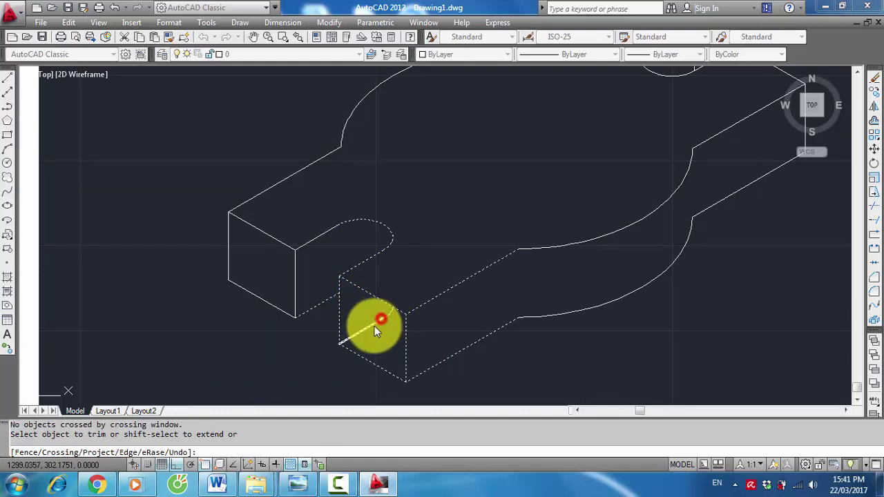
pyautogui.press('Escape')
# Erase the two leftover arc pieces inside the front box face
pyautogui.write('e')
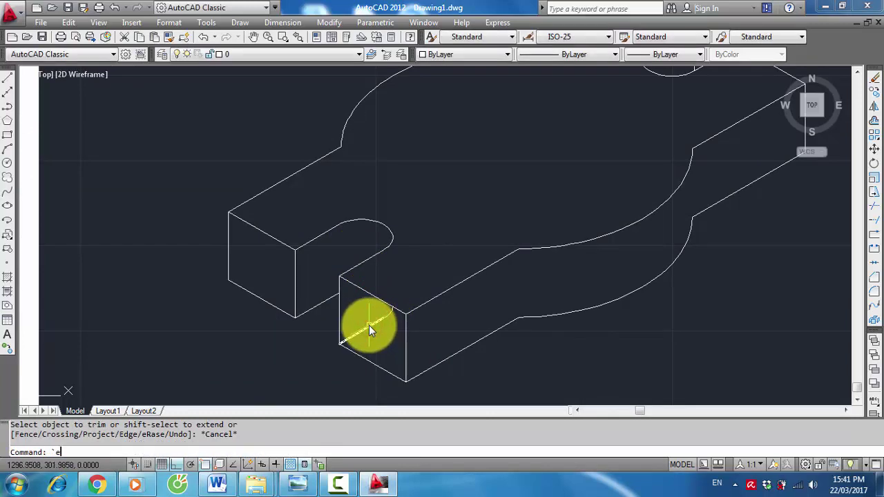
pyautogui.press('BackSpace')
pyautogui.write('e')
pyautogui.press('Return')
pyautogui.click(369, 325)
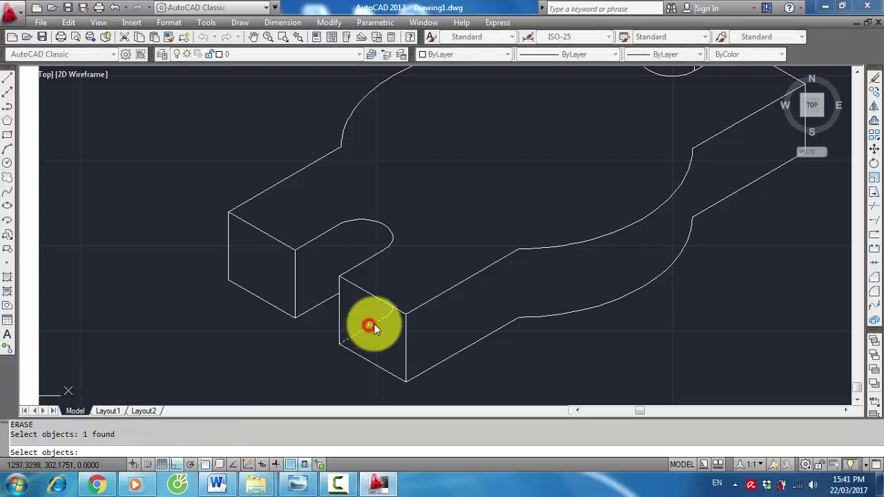
pyautogui.click(387, 314)
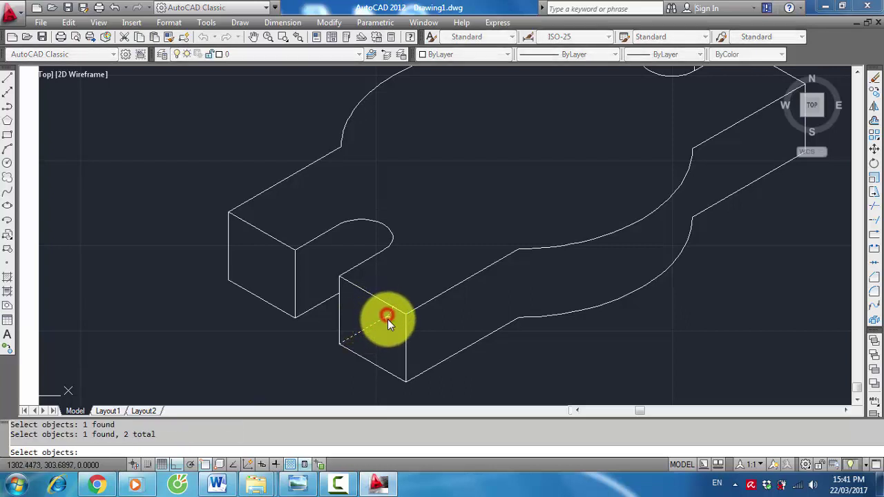
pyautogui.press('Return')
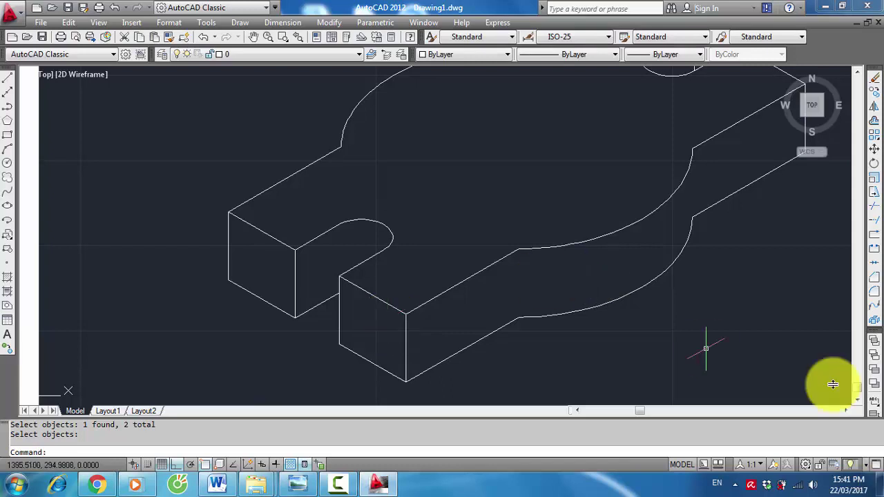
pyautogui.scroll(-3, 603, 236)
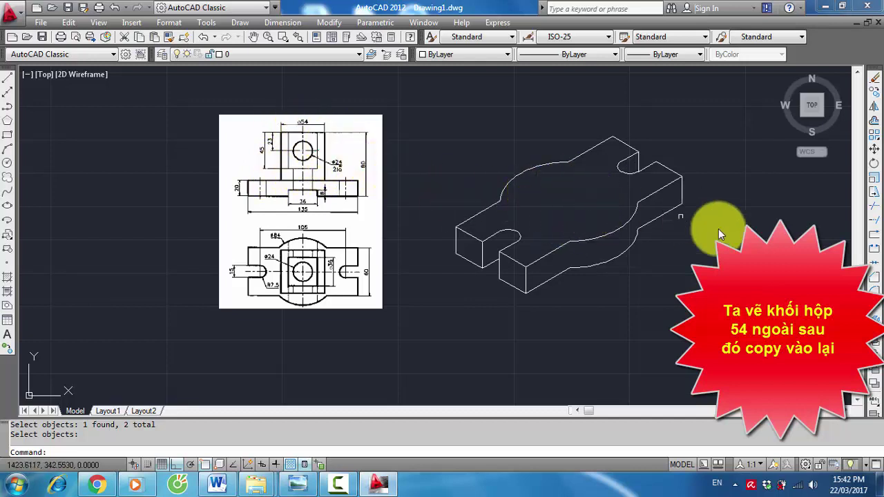
pyautogui.scroll(-4, 778, 230)
pyautogui.scroll(2, 794, 235)
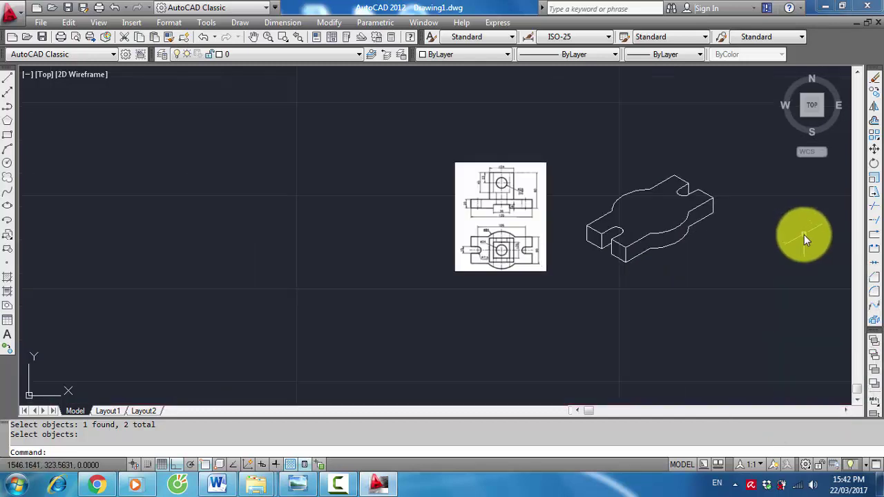
pyautogui.scroll(1, 782, 239)
pyautogui.scroll(1, 787, 240)
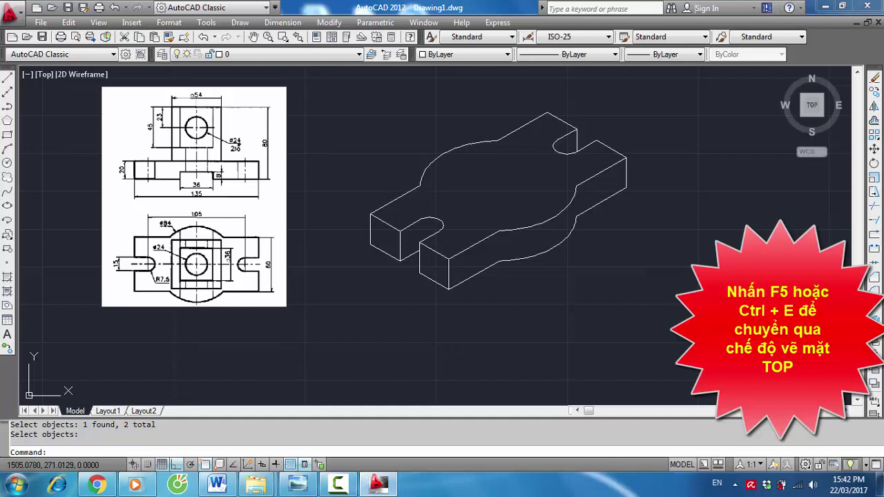
# Switch the isometric drawing plane to Top and start the LINE command with L
pyautogui.press('F5')
pyautogui.press('F4')
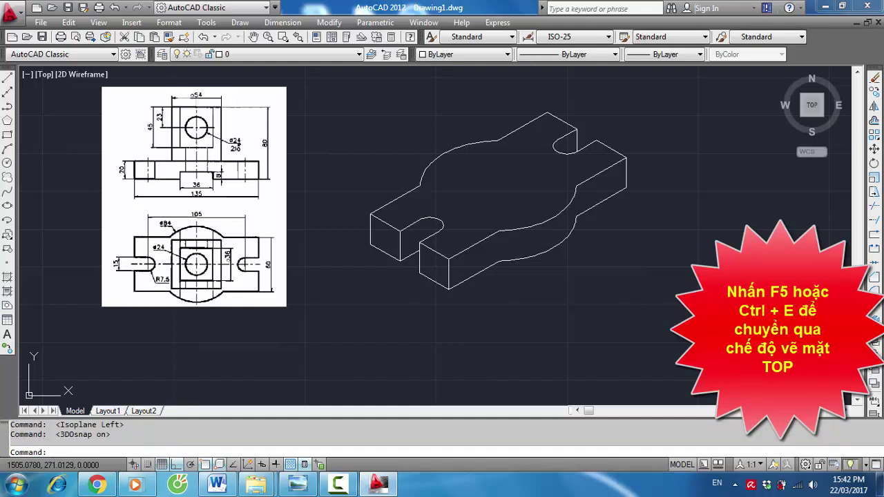
pyautogui.press('F5')
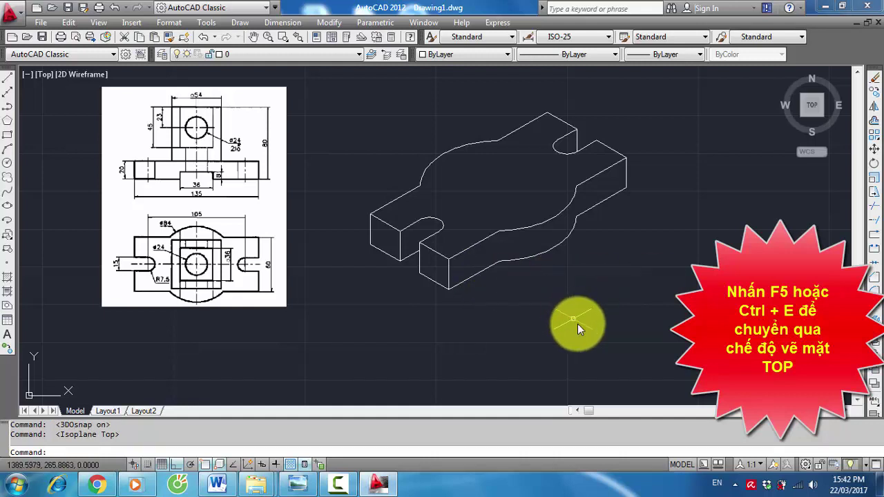
pyautogui.write('L')
pyautogui.press('Return')
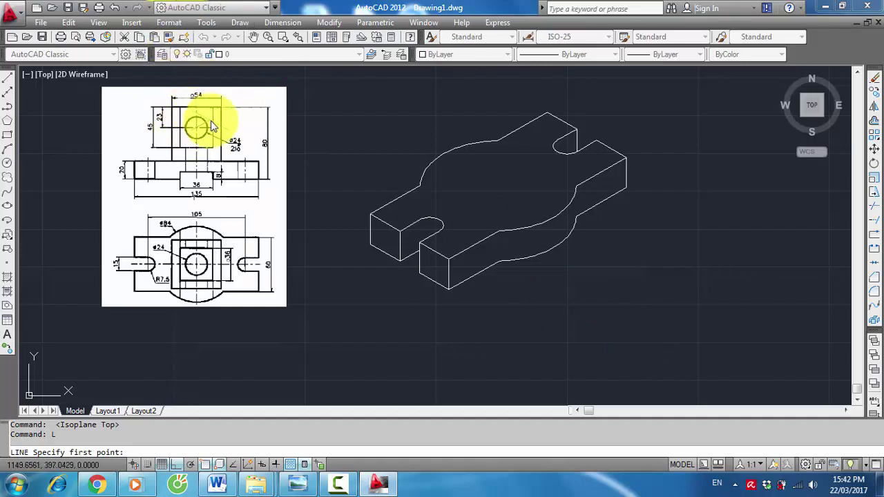
# Zoom the view, cancel a mistaken line entry and restart the LINE command
pyautogui.scroll(1, 191, 90)
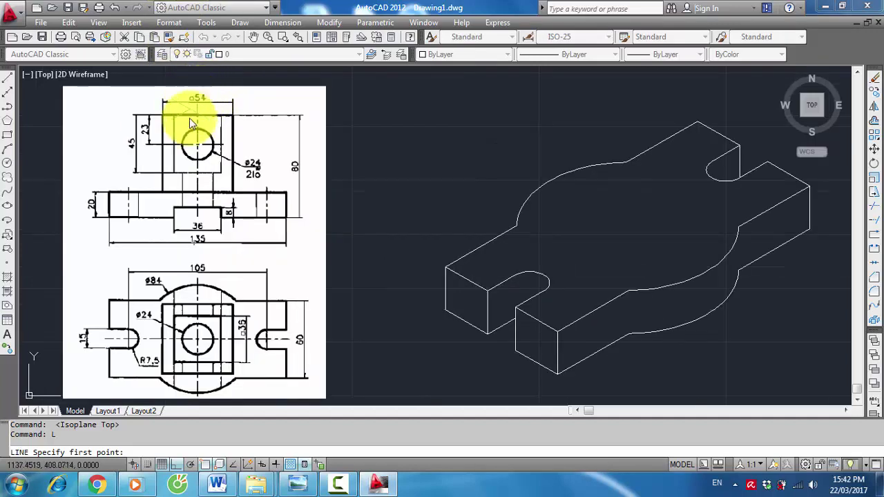
pyautogui.scroll(-2, 578, 201)
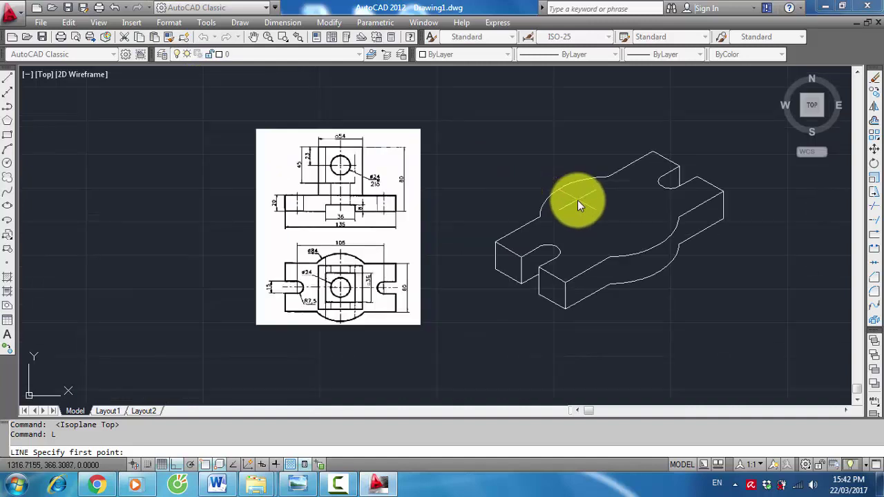
pyautogui.scroll(-1, 578, 200)
pyautogui.scroll(-3, 625, 342)
pyautogui.scroll(1, 747, 332)
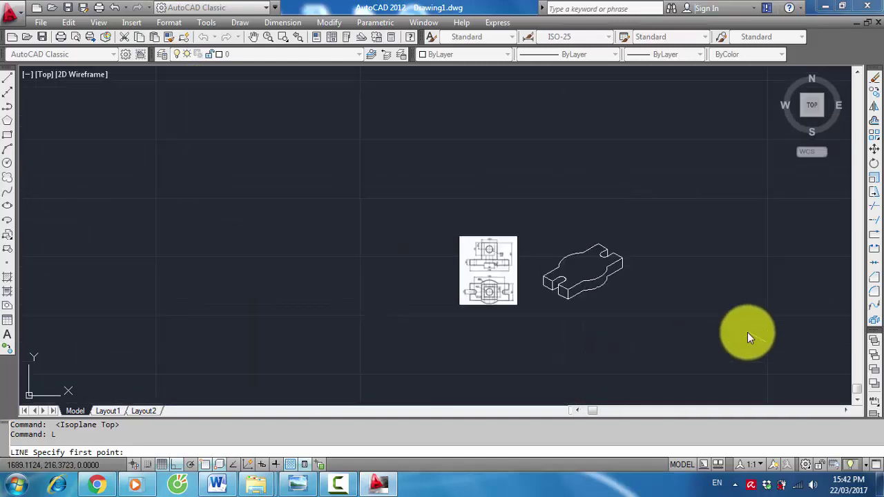
pyautogui.scroll(2, 713, 332)
pyautogui.write('1')
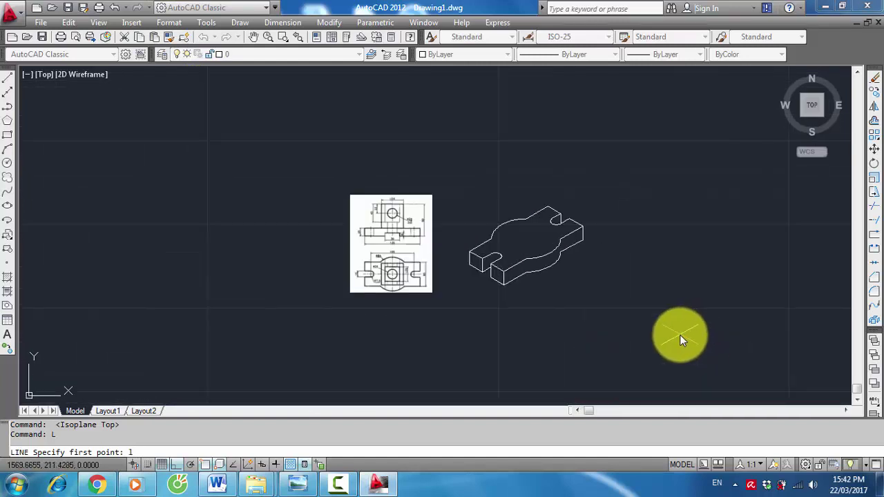
pyautogui.press('Return')
pyautogui.press('Escape')
pyautogui.write('l')
pyautogui.press('Return')
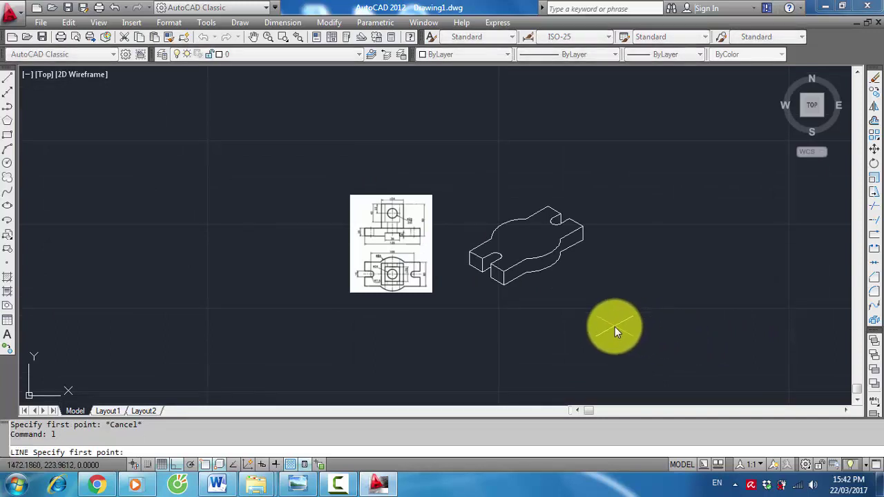
# Draw a closed isometric square with 54-unit edges below-right of the base plate
pyautogui.click(614, 327)
pyautogui.write('5')
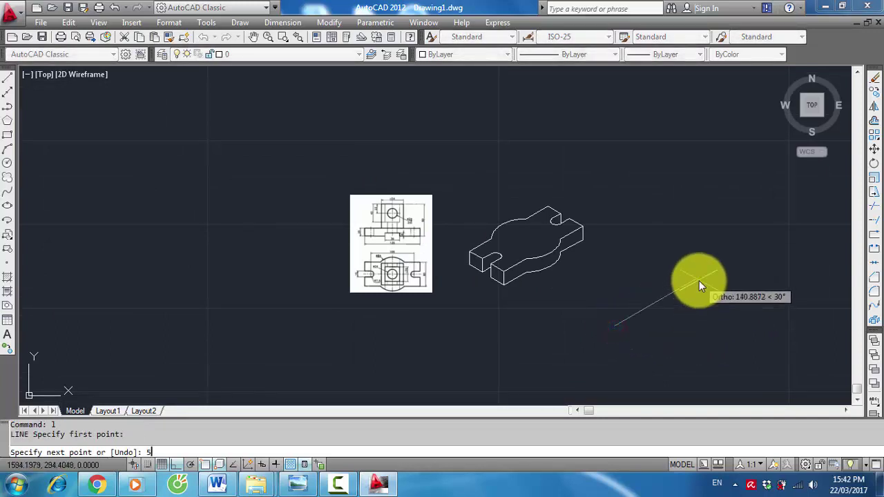
pyautogui.write('4')
pyautogui.press('Return')
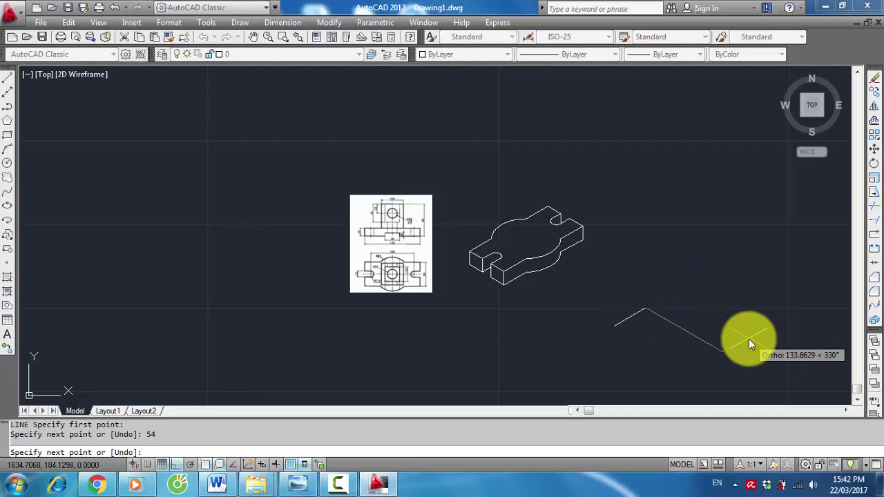
pyautogui.write('54')
pyautogui.press('Return')
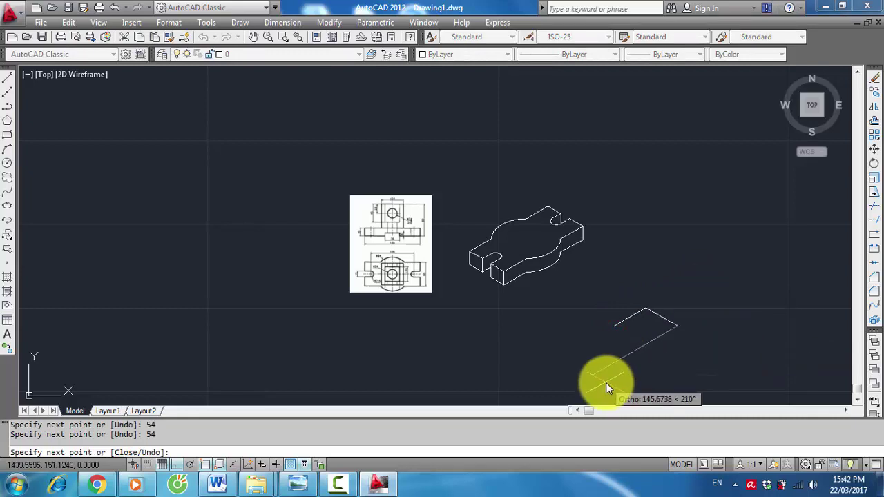
pyautogui.write('54')
pyautogui.press('Return')
pyautogui.write('c')
pyautogui.press('Return')
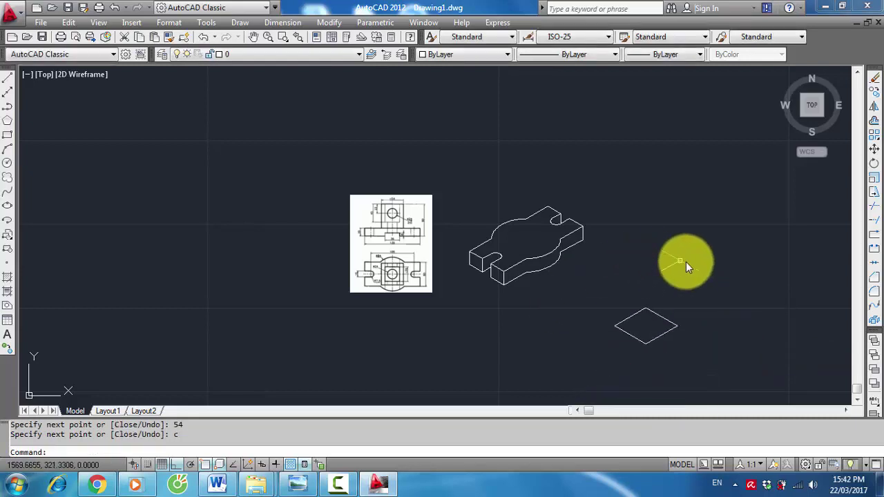
pyautogui.scroll(2, 694, 297)
# Window-select the rhombus, then cancel the selection
pyautogui.click(685, 369)
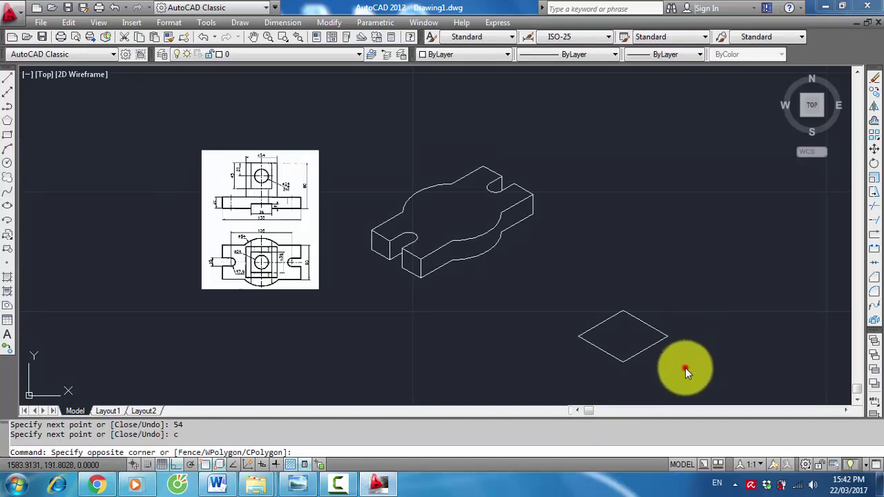
pyautogui.click(555, 292)
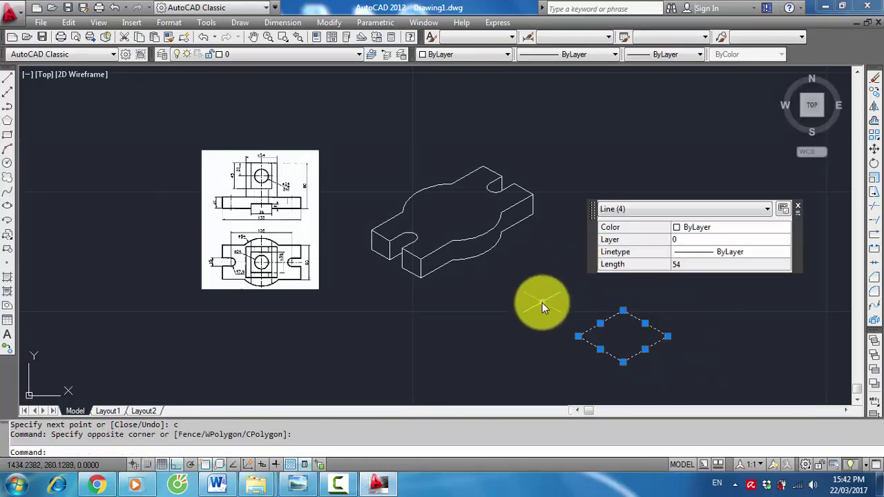
pyautogui.write('c')
pyautogui.press('Escape')
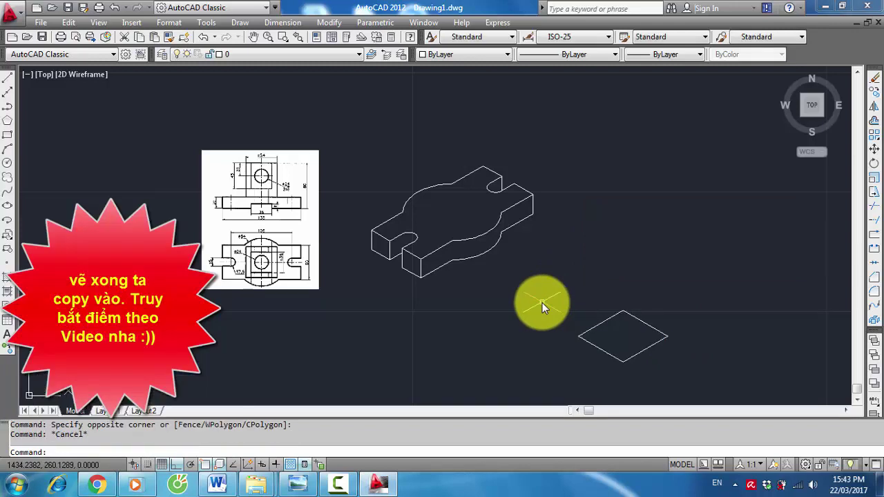
# Copy the rhombus onto the plate's top face using its mid-between-corners point as the base
pyautogui.click(668, 385)
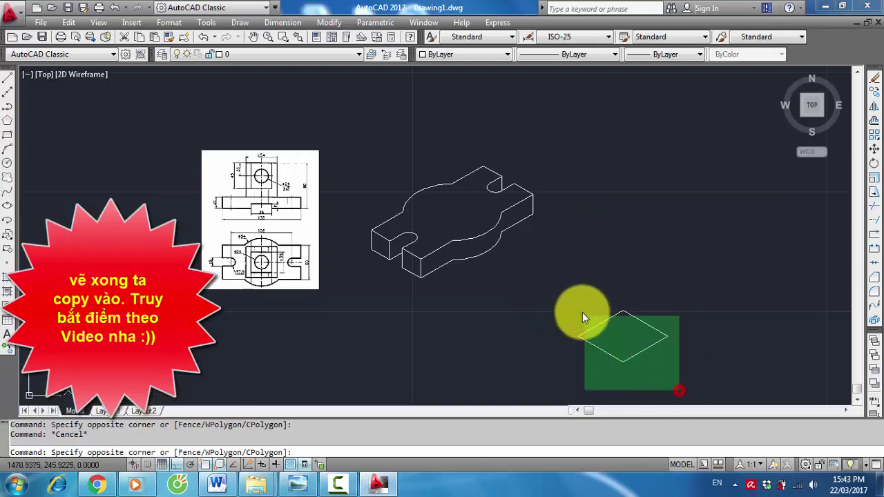
pyautogui.click(578, 299)
pyautogui.write('co')
pyautogui.press('Return')
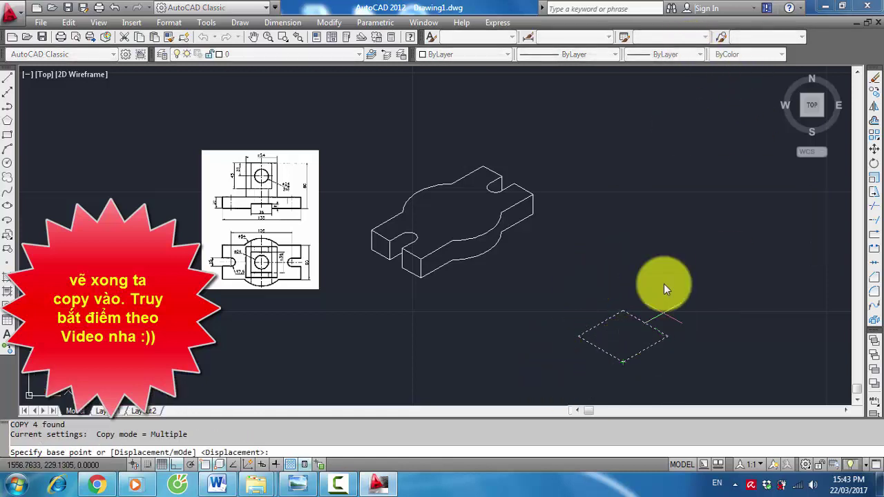
pyautogui.keyDown('shift'); pyautogui.rightClick(699, 233); pyautogui.keyUp('shift')
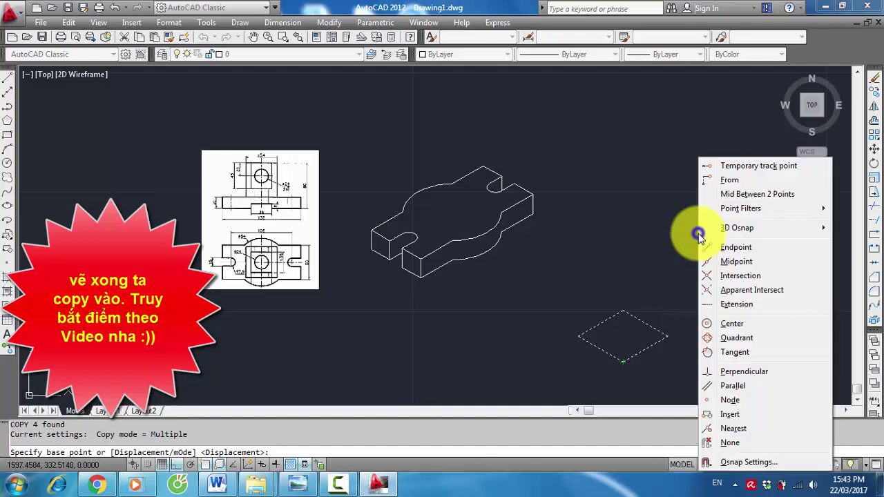
pyautogui.click(750, 193)
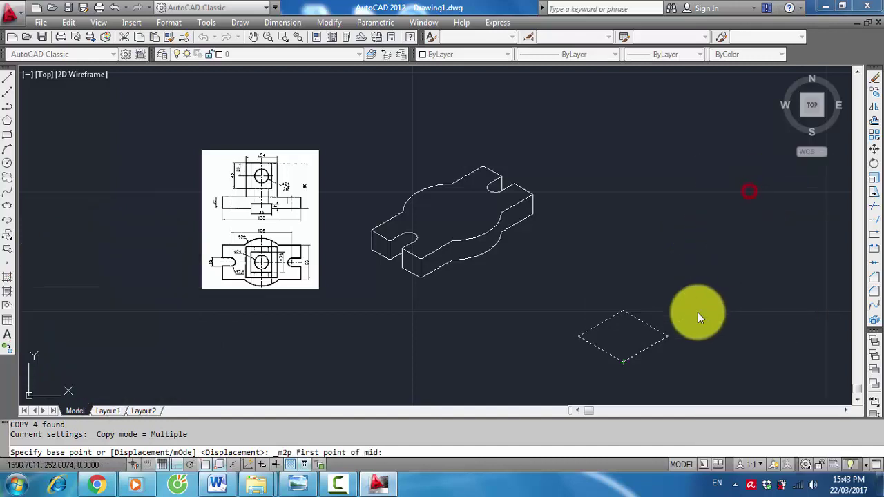
pyautogui.click(671, 337)
pyautogui.click(586, 339)
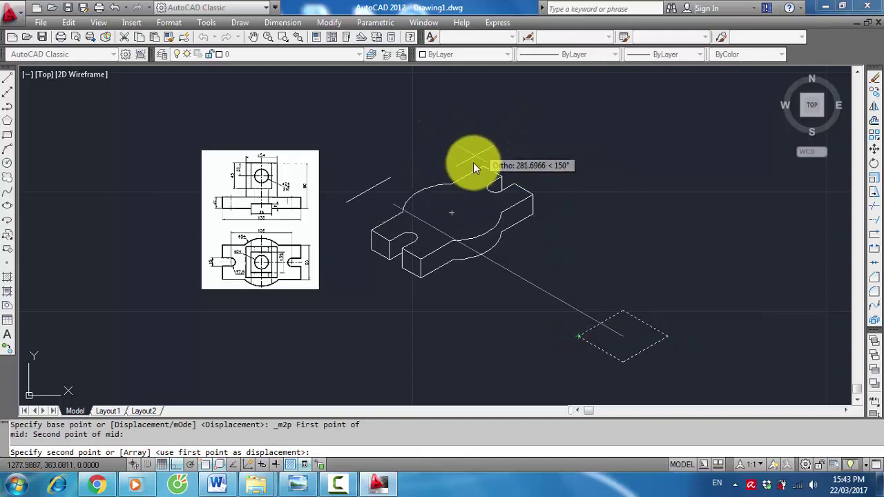
pyautogui.click(454, 216)
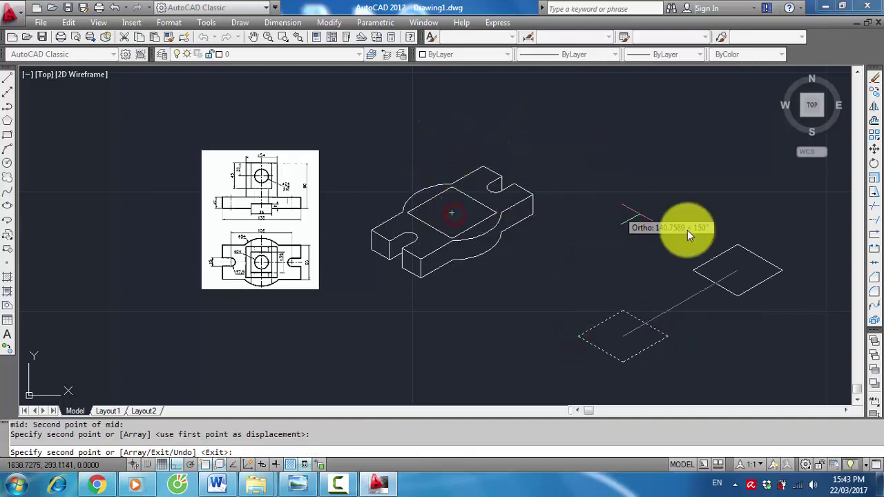
pyautogui.press('Escape')
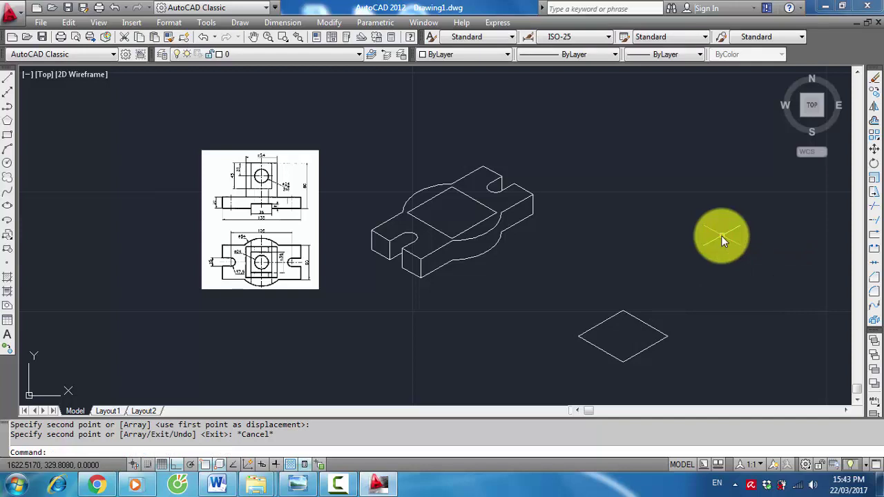
# Crossing-select the stray square beside the part and erase it
pyautogui.scroll(2, 368, 188)
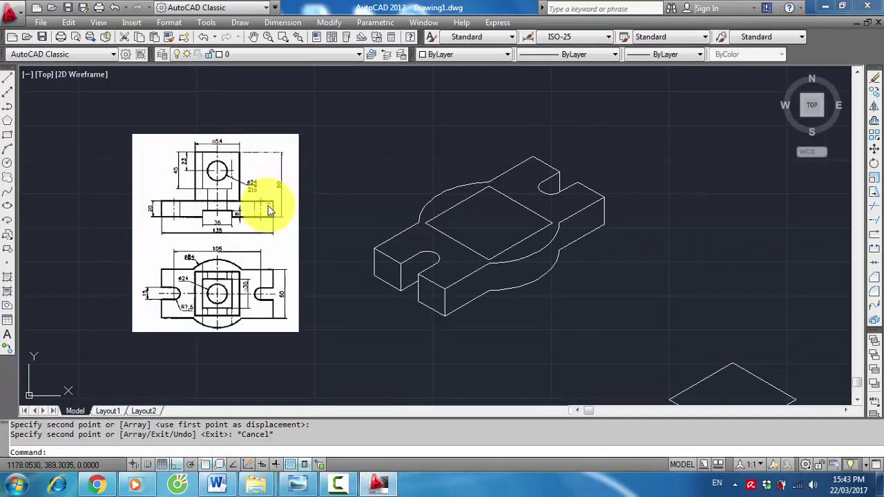
pyautogui.scroll(-2, 690, 351)
pyautogui.click(736, 391)
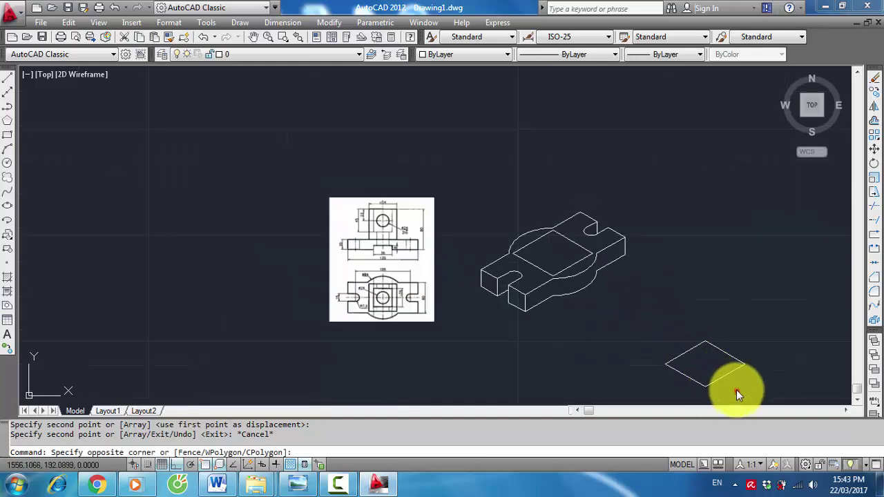
pyautogui.click(659, 327)
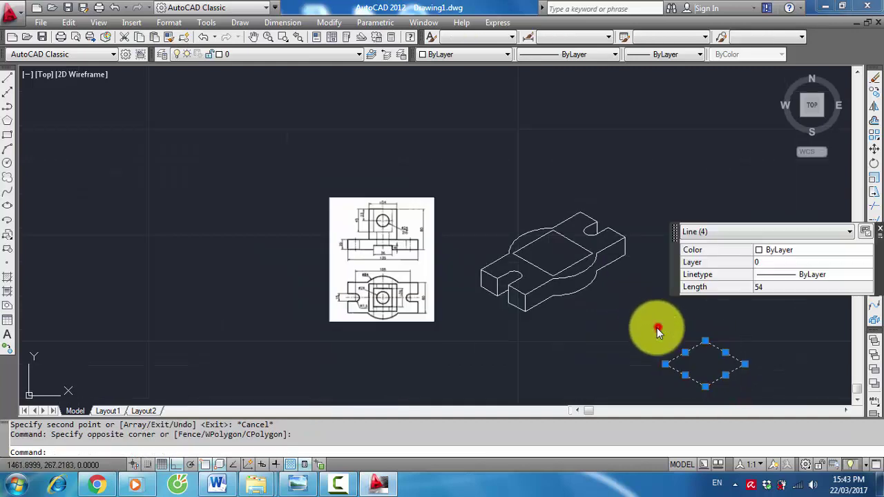
pyautogui.write('e')
pyautogui.press('Return')
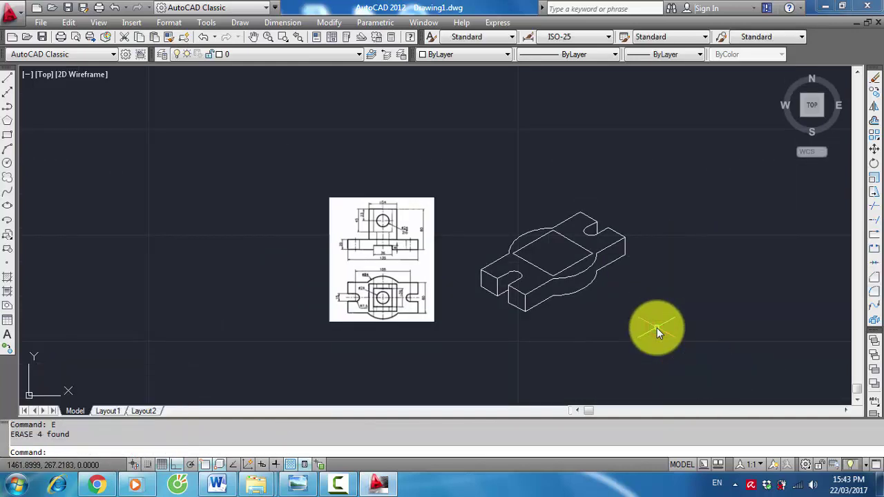
pyautogui.scroll(2, 639, 283)
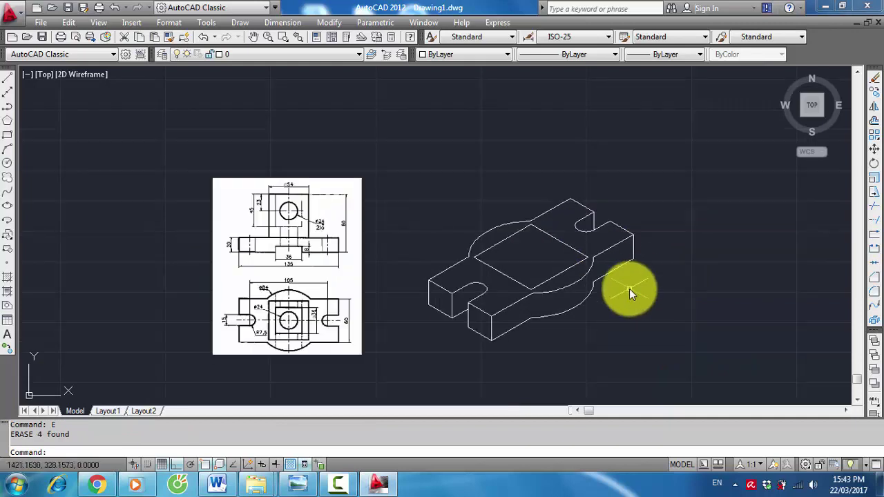
# Copy the four edges of the square on the plate 60 units up on the Right isoplane
pyautogui.write('co')
pyautogui.press('Return')
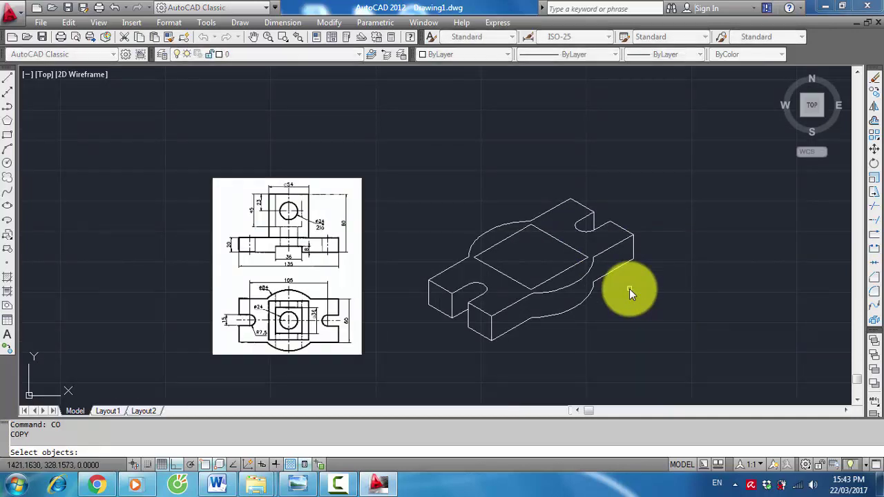
pyautogui.click(569, 246)
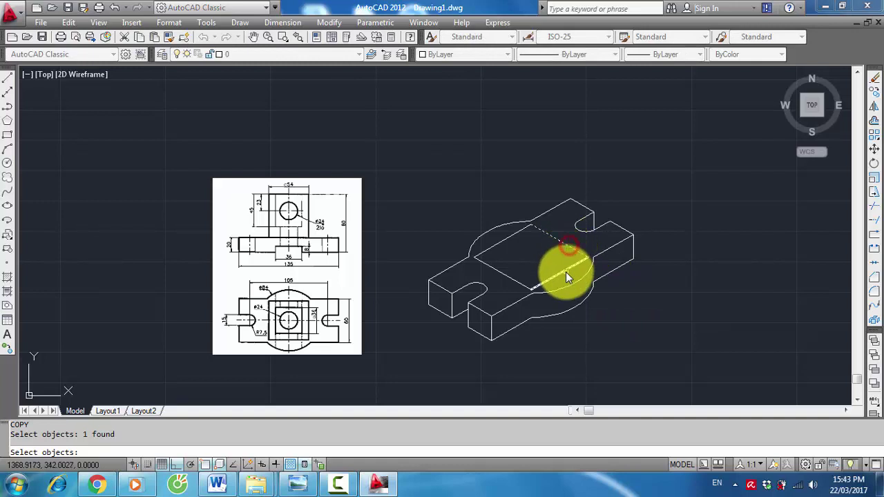
pyautogui.click(566, 273)
pyautogui.click(506, 274)
pyautogui.click(506, 242)
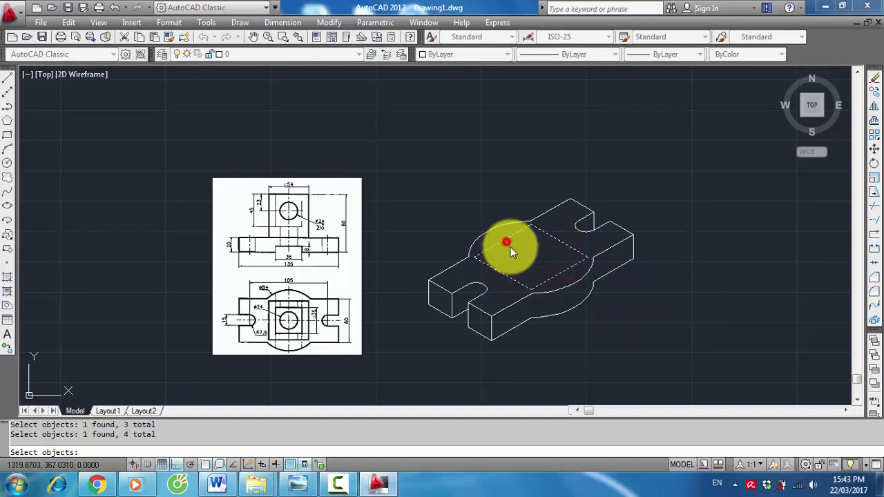
pyautogui.press('Return')
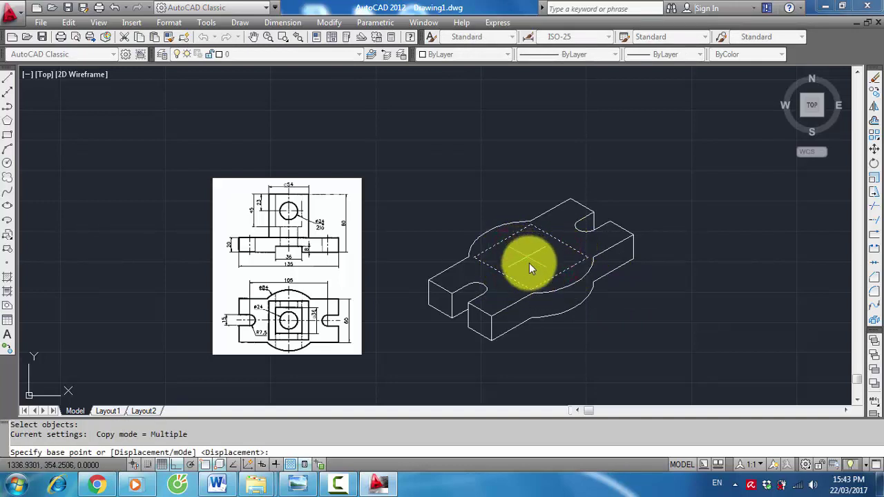
pyautogui.click(537, 286)
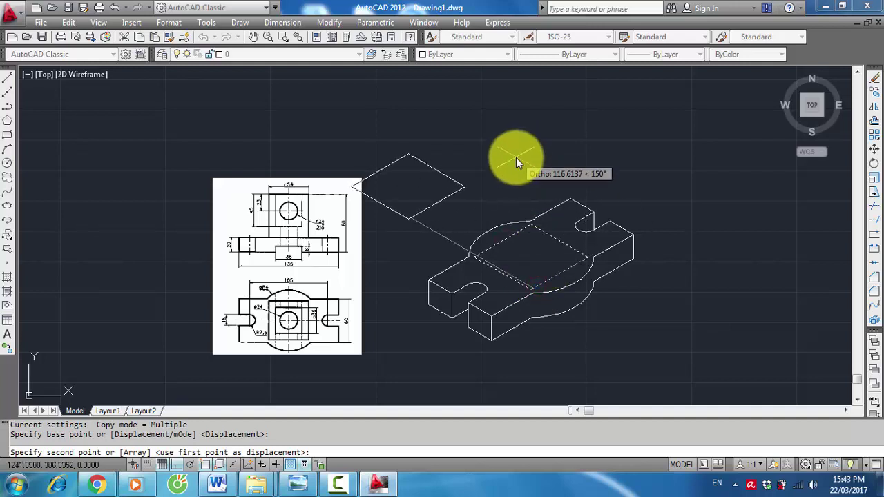
pyautogui.press('F5')
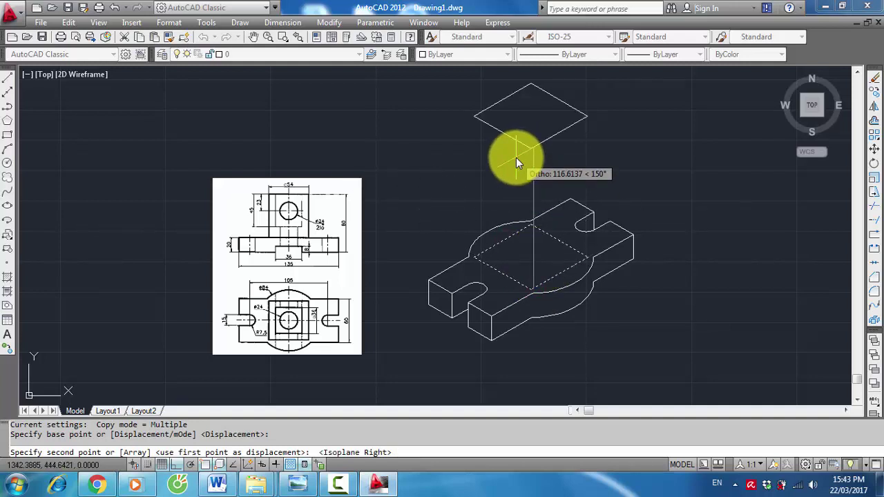
pyautogui.write('60')
pyautogui.press('Return')
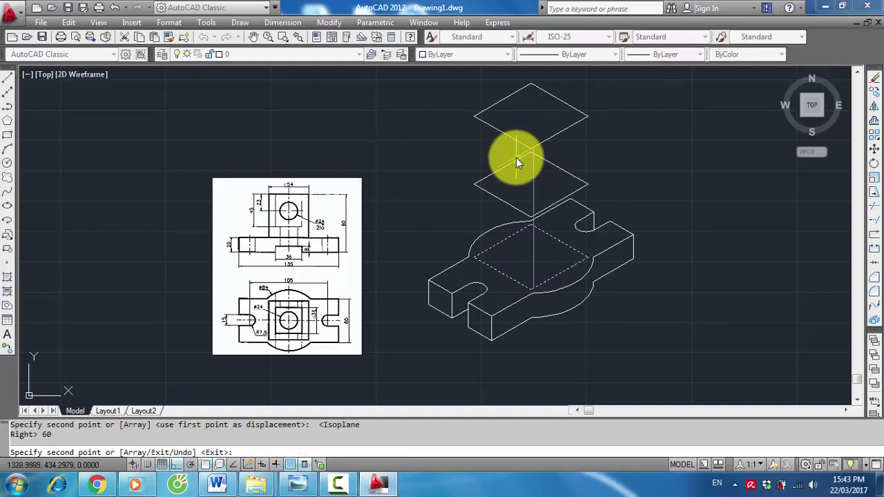
pyautogui.press('Return')
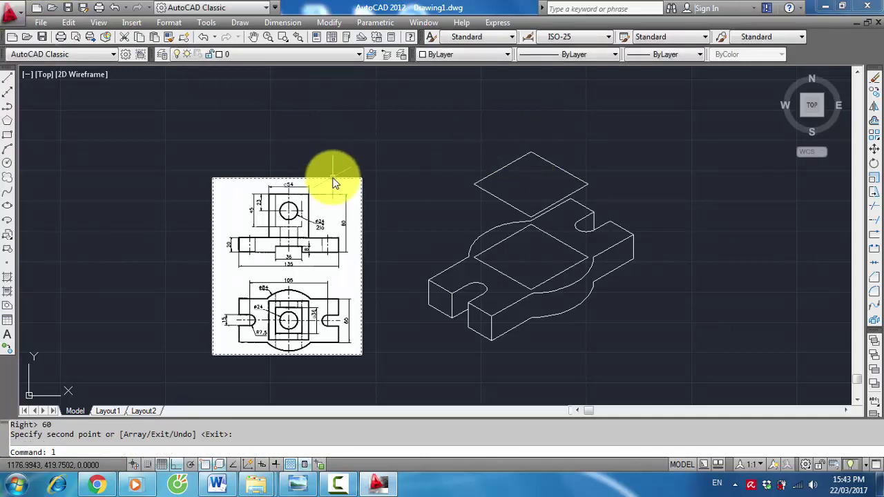
# Draw the vertical edges from the lower square's front and left corners to the upper square
pyautogui.write('l')
pyautogui.press('Return')
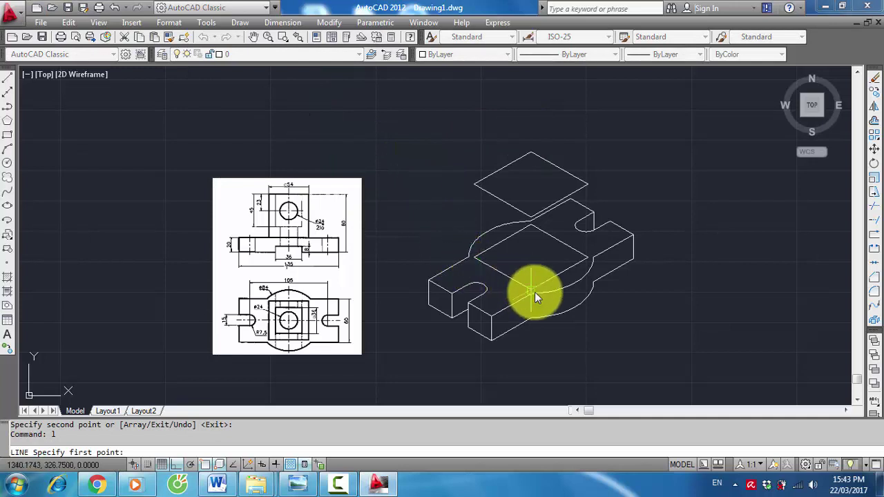
pyautogui.click(533, 288)
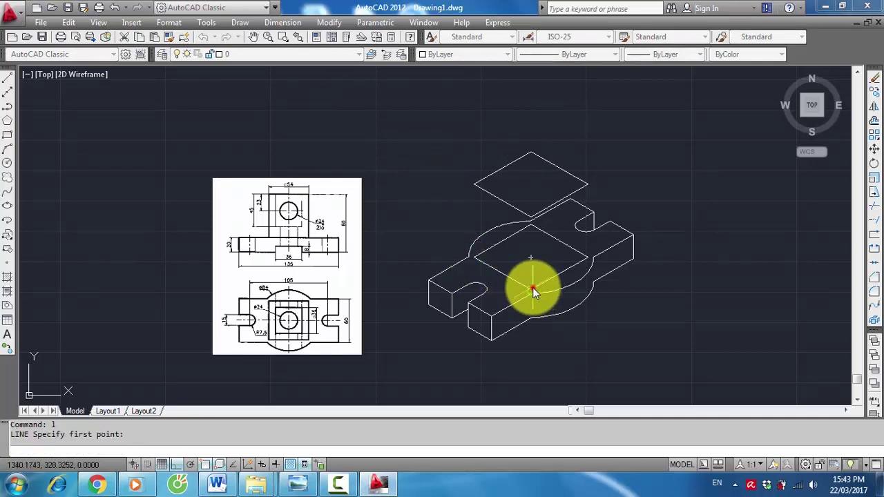
pyautogui.click(532, 220)
pyautogui.press('Return')
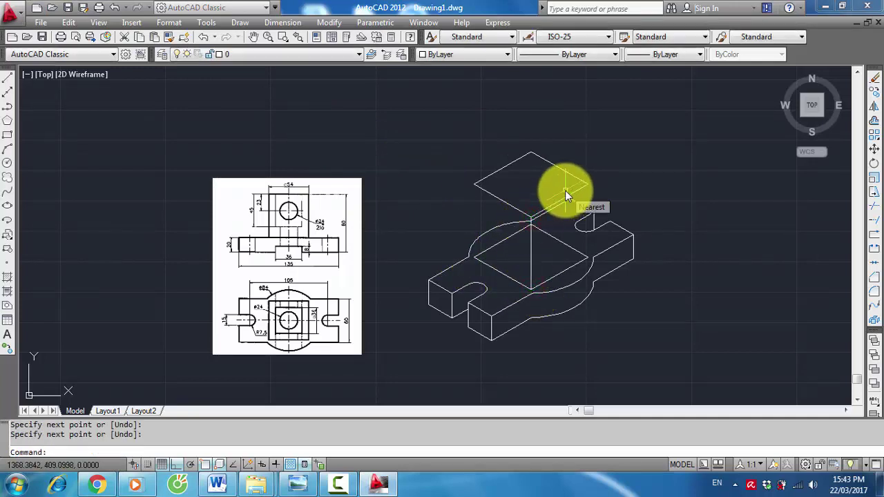
pyautogui.press('Return')
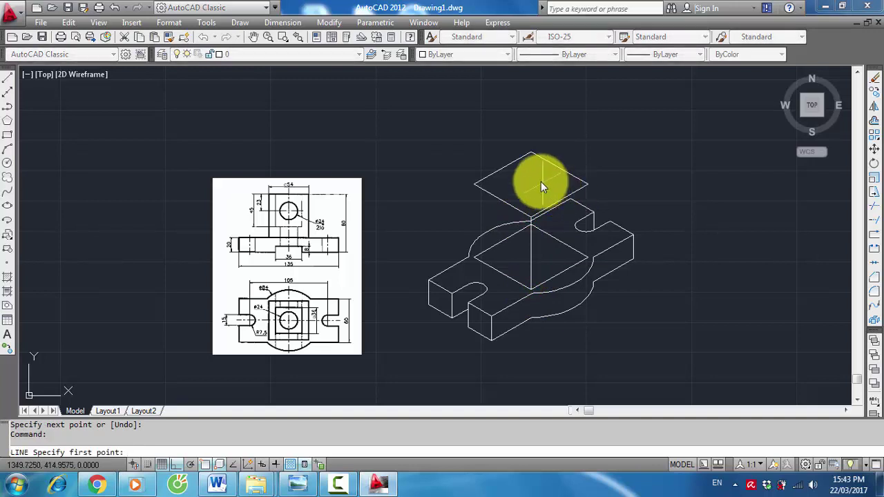
pyautogui.click(475, 184)
pyautogui.click(474, 255)
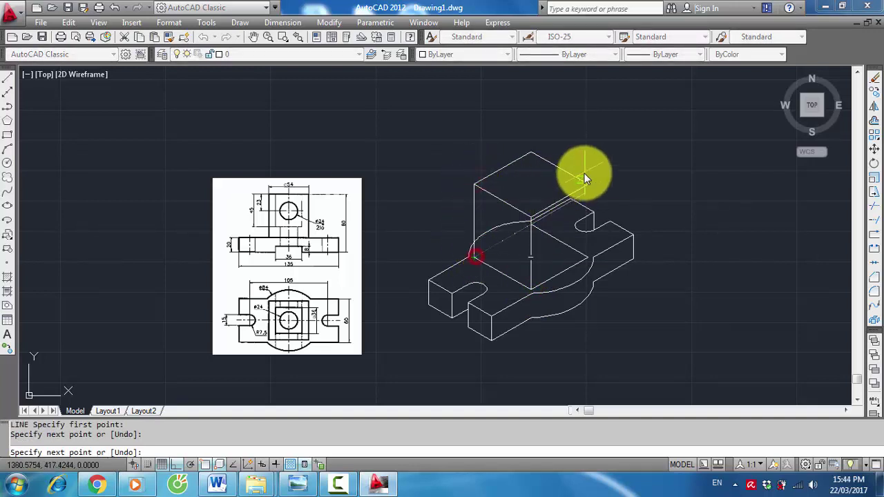
pyautogui.click(584, 173)
pyautogui.press('Return')
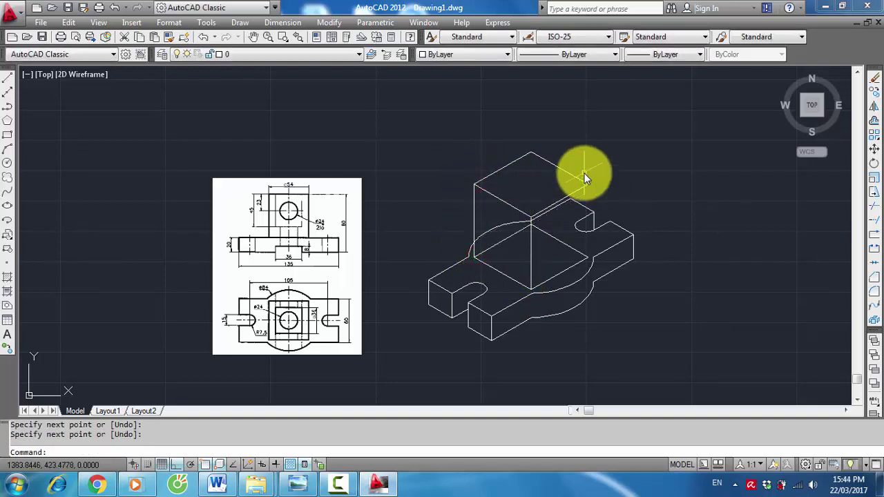
# Draw the remaining vertical edges at the block's centre and right corners
pyautogui.press('Return')
pyautogui.scroll(2, 561, 186)
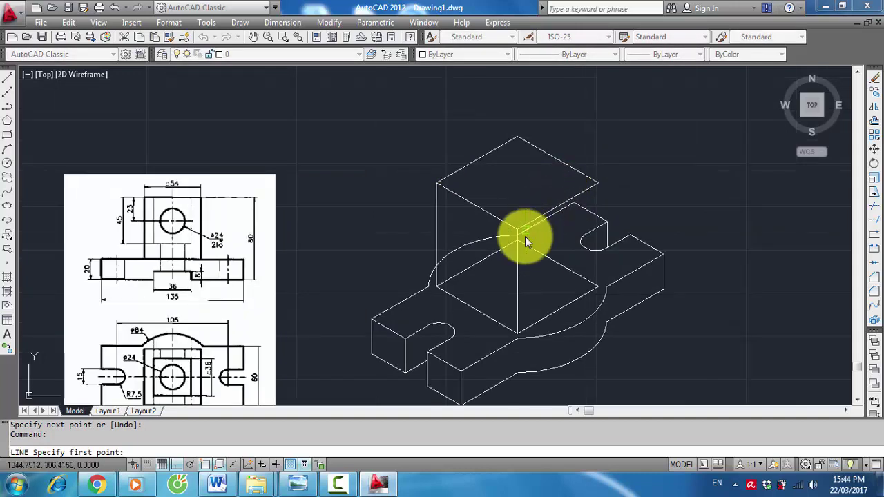
pyautogui.click(517, 242)
pyautogui.click(518, 137)
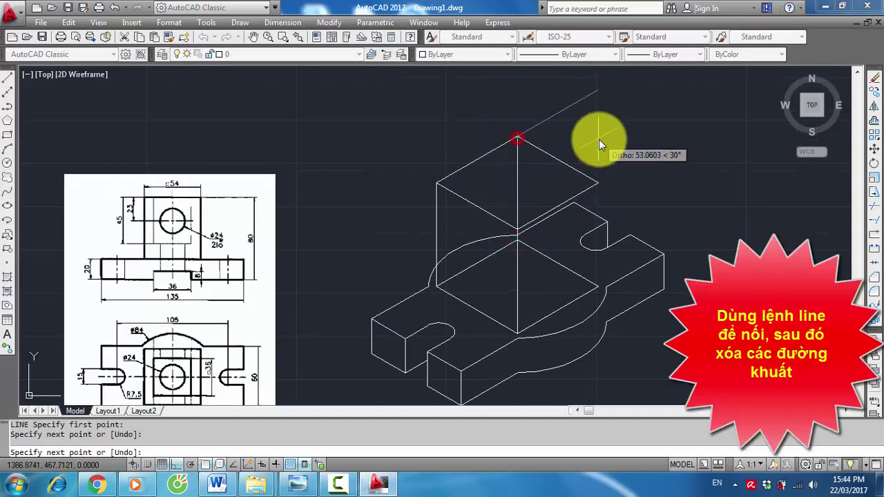
pyautogui.press('Return')
pyautogui.press('Return')
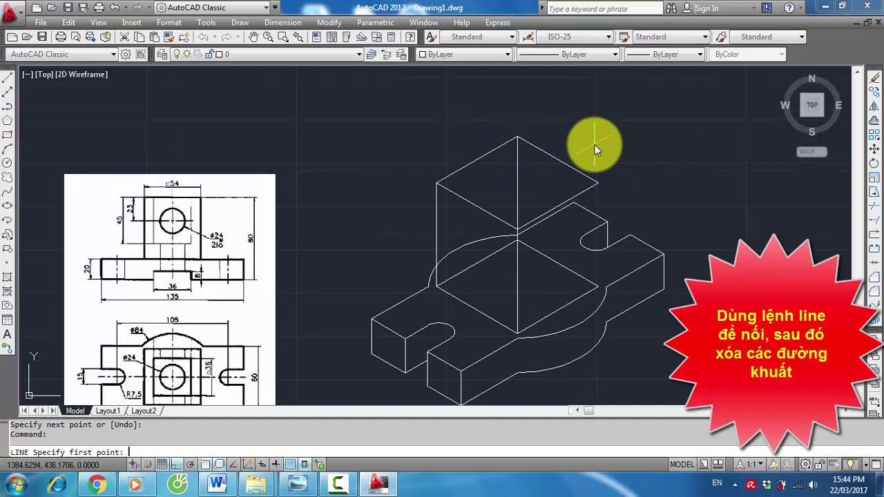
pyautogui.click(602, 179)
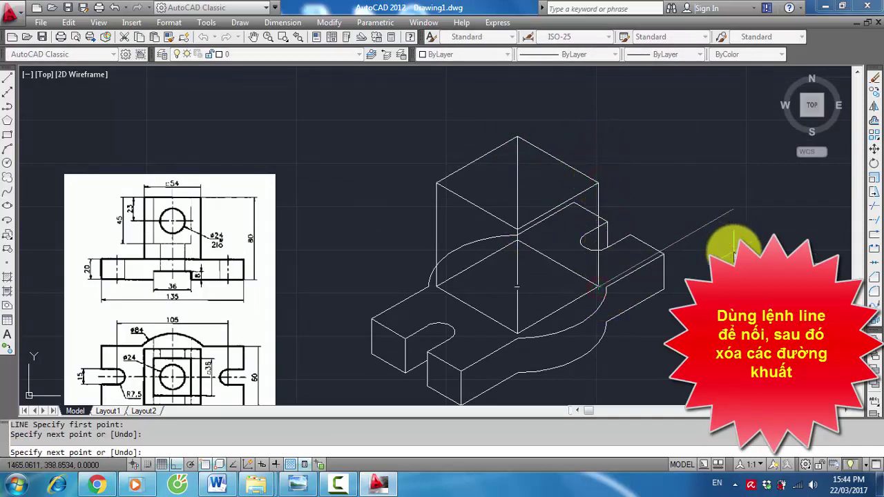
pyautogui.press('Return')
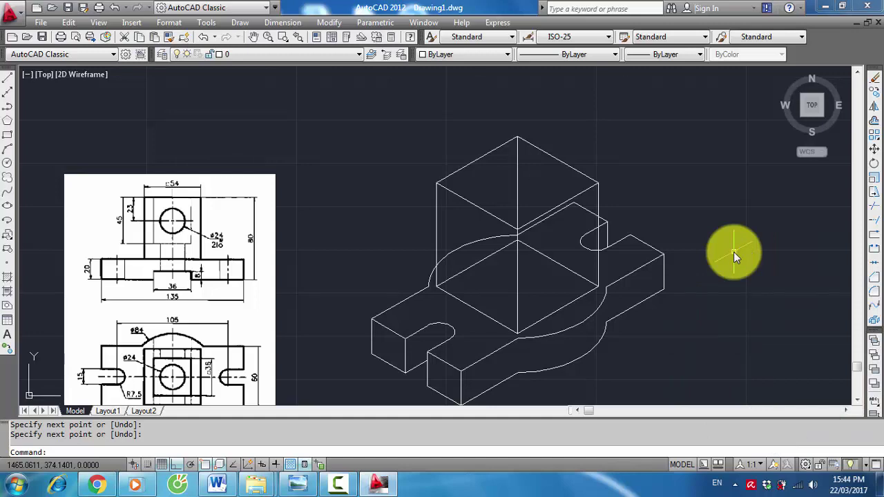
pyautogui.scroll(-4, 257, 368)
pyautogui.scroll(1, 257, 369)
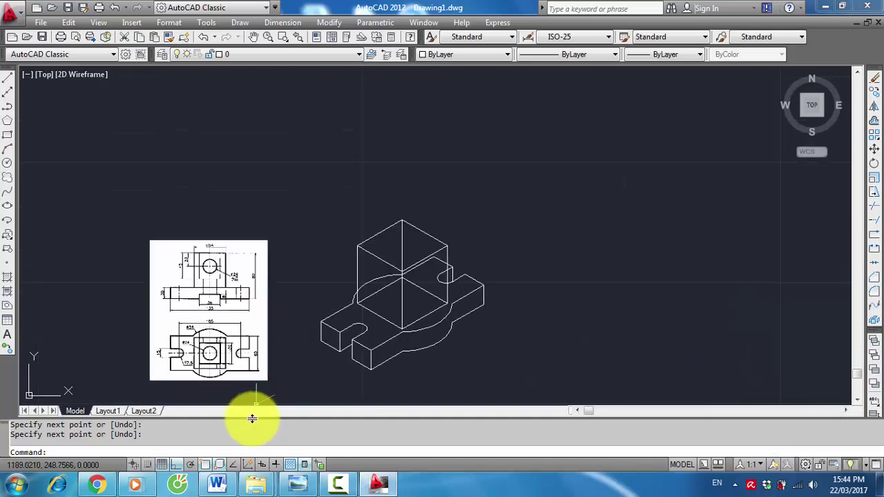
pyautogui.scroll(2, 246, 413)
pyautogui.scroll(2, 201, 366)
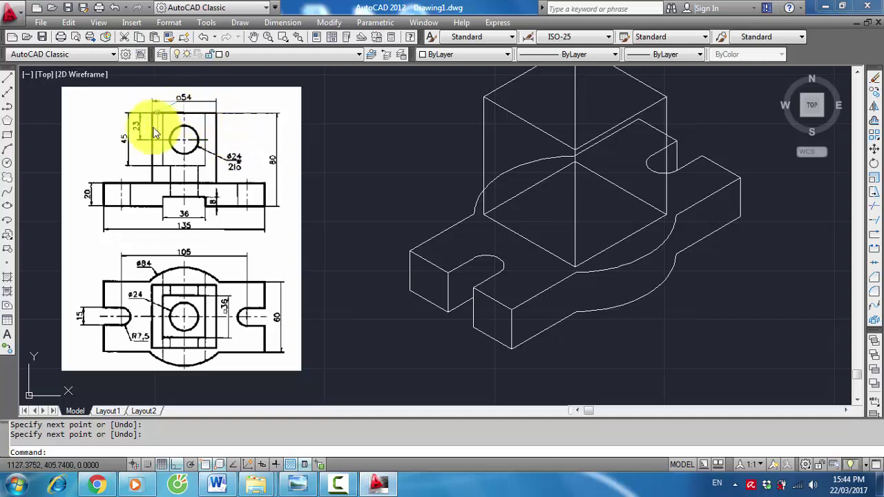
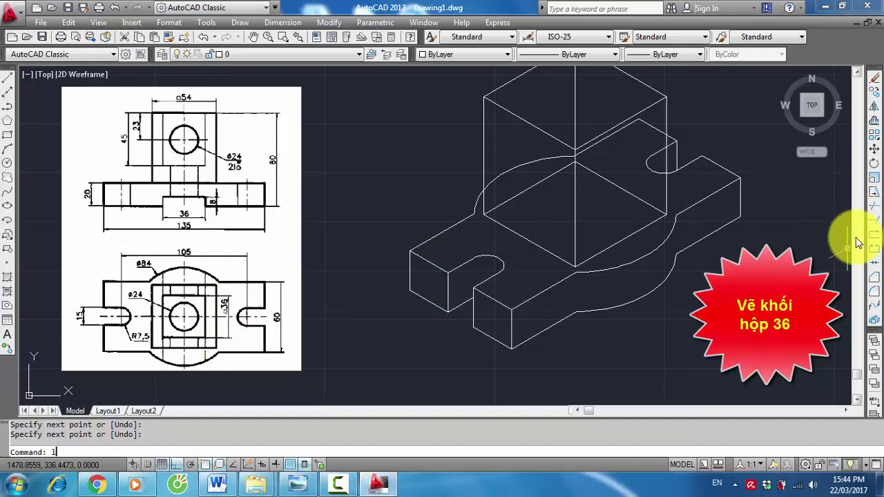
# On the Top isoplane, draw a closed rhombus of four 36-unit lines below right of the bracket
pyautogui.write('l')
pyautogui.scroll(-2, 840, 283)
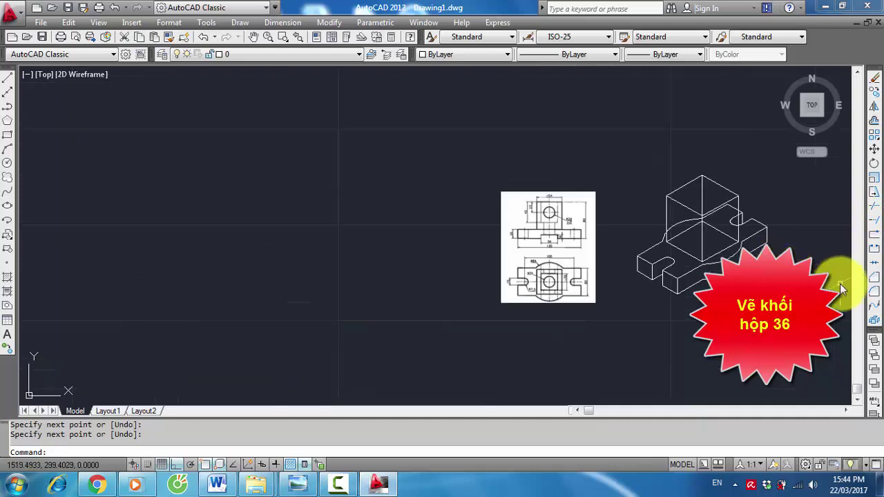
pyautogui.scroll(3, 831, 273)
pyautogui.write(' l')
pyautogui.press('Return')
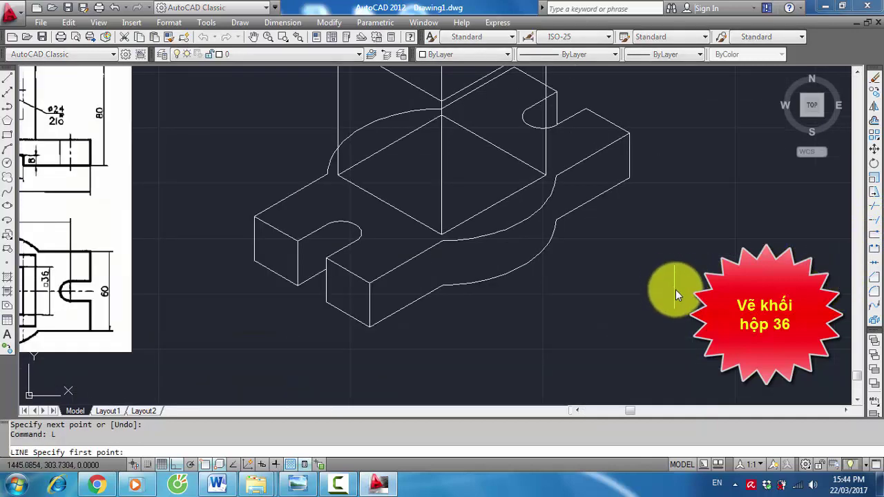
pyautogui.press('F5')
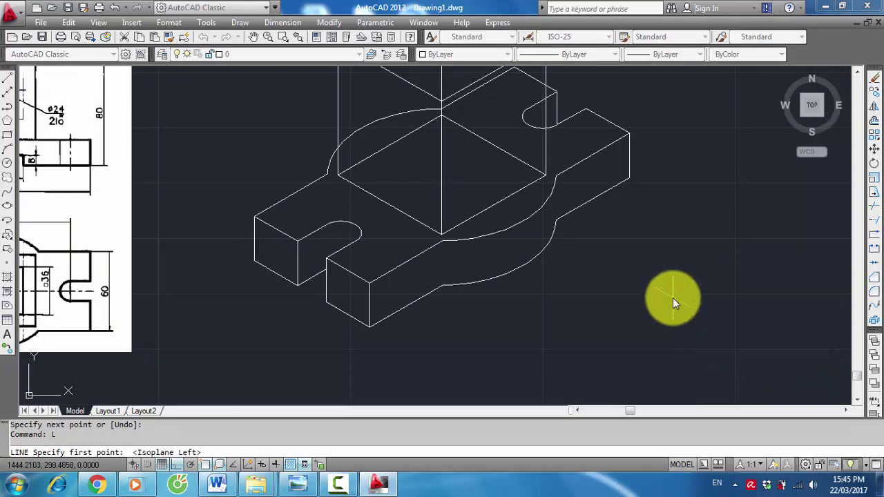
pyautogui.press('F5')
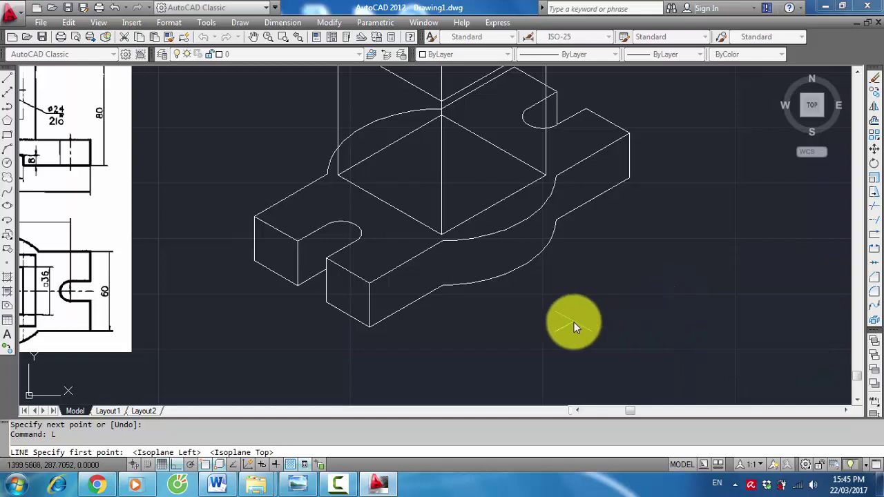
pyautogui.click(589, 332)
pyautogui.write('36')
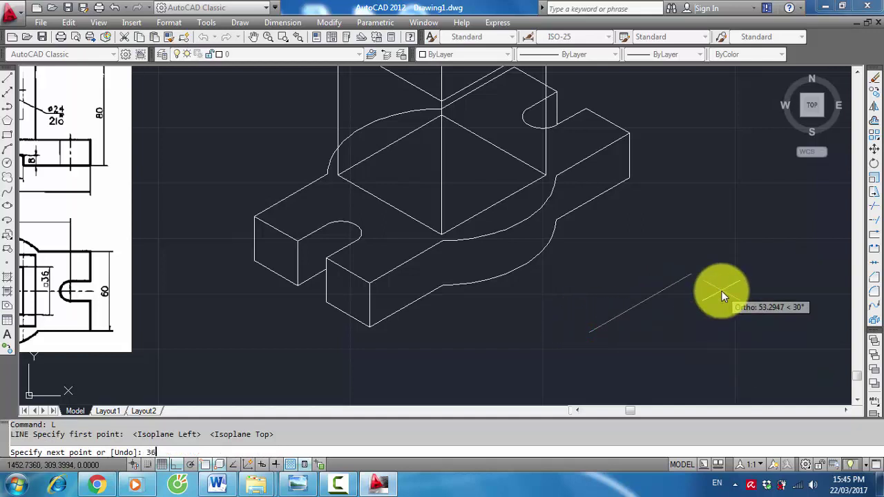
pyautogui.press('Return')
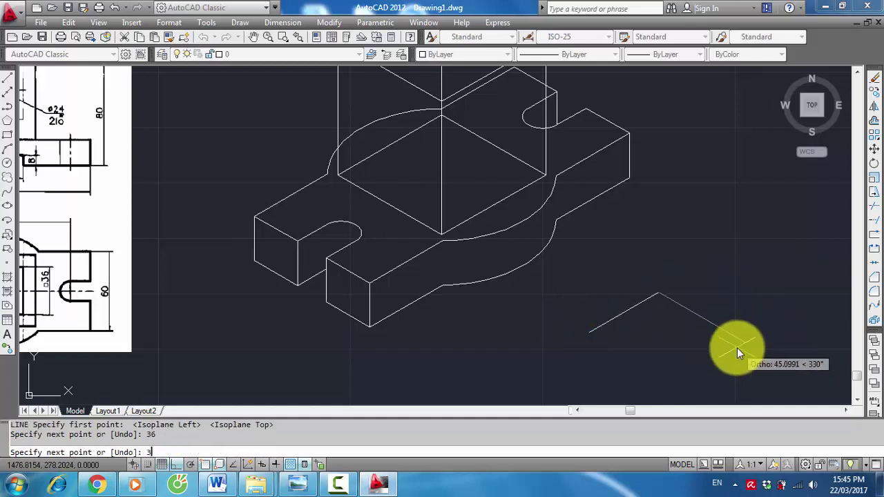
pyautogui.write('6')
pyautogui.press('Return')
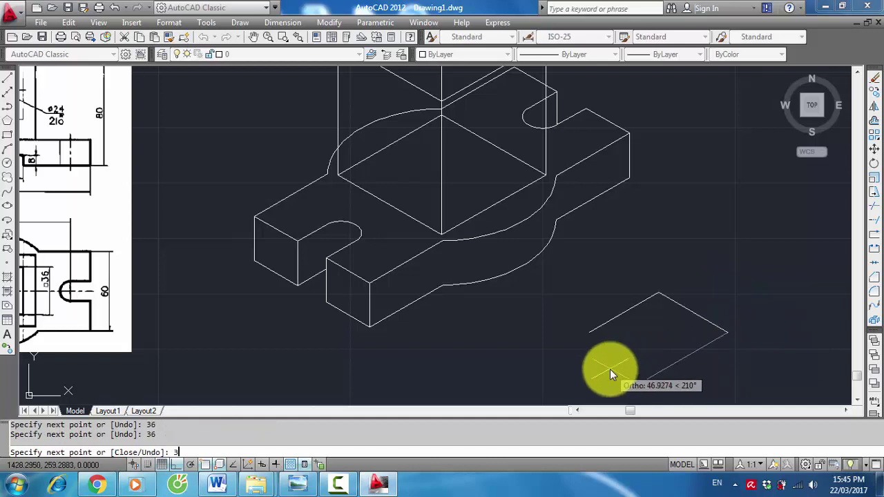
pyautogui.press('Return')
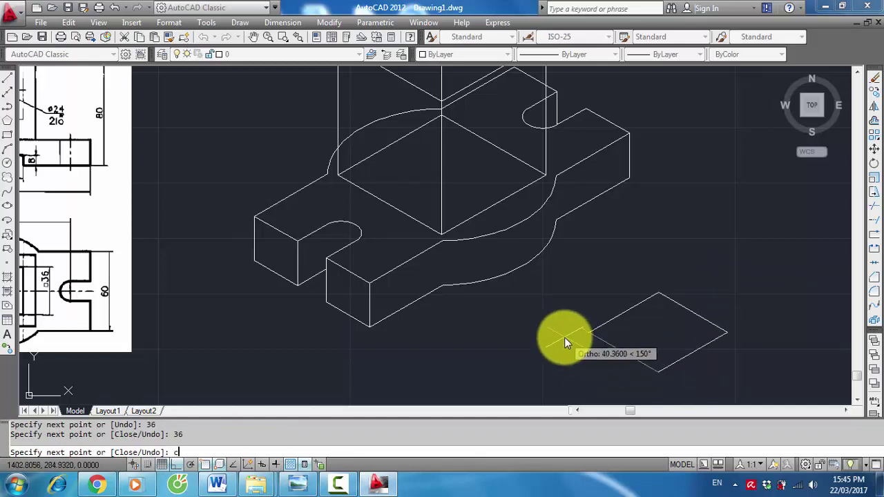
pyautogui.press('Return')
pyautogui.click(737, 380)
# Copy the 36-unit square to the box's top face, centred using Mid Between 2 Points
pyautogui.click(589, 273)
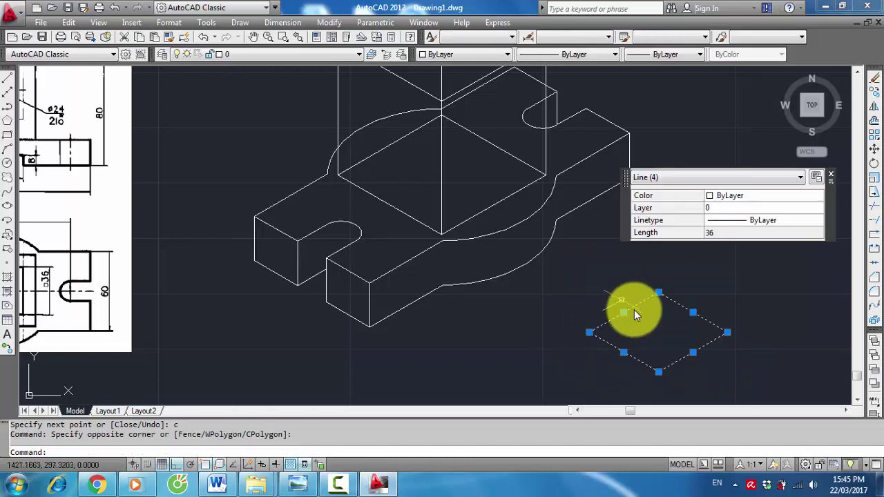
pyautogui.write('Co')
pyautogui.press('Return')
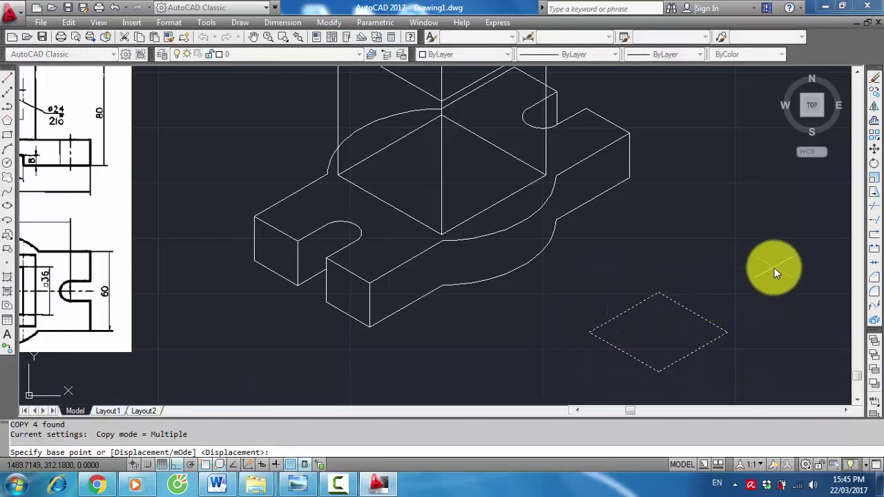
pyautogui.keyDown('shift'); pyautogui.rightClick(774, 267); pyautogui.keyUp('shift')
pyautogui.click(792, 197)
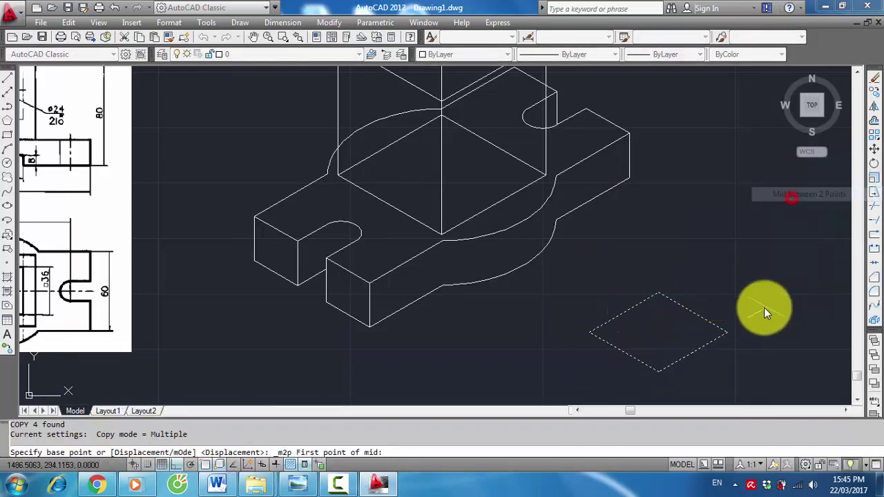
pyautogui.click(727, 332)
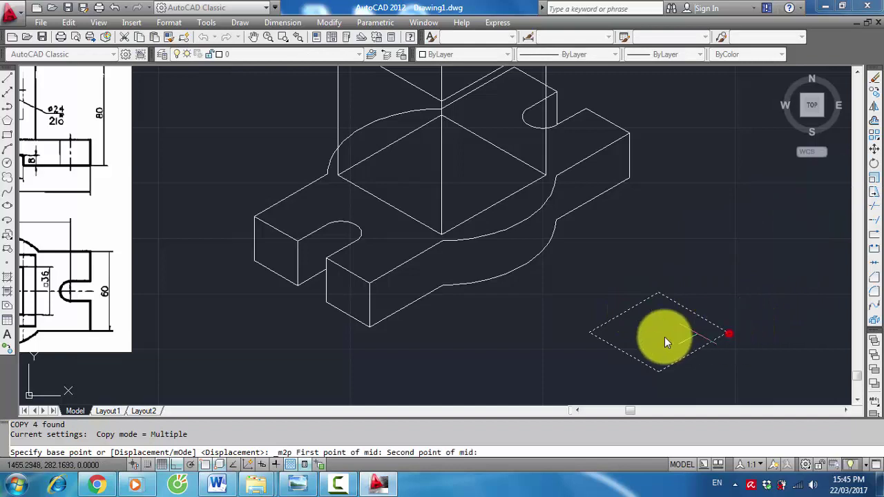
pyautogui.click(592, 333)
pyautogui.scroll(-3, 619, 259)
pyautogui.scroll(3, 536, 136)
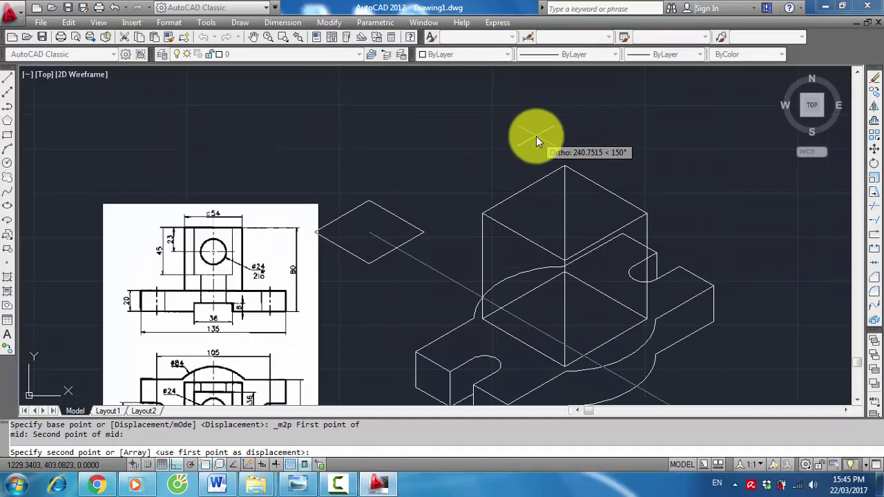
pyautogui.scroll(2, 536, 136)
pyautogui.keyDown('shift'); pyautogui.rightClick(536, 136); pyautogui.keyUp('shift')
pyautogui.click(567, 170)
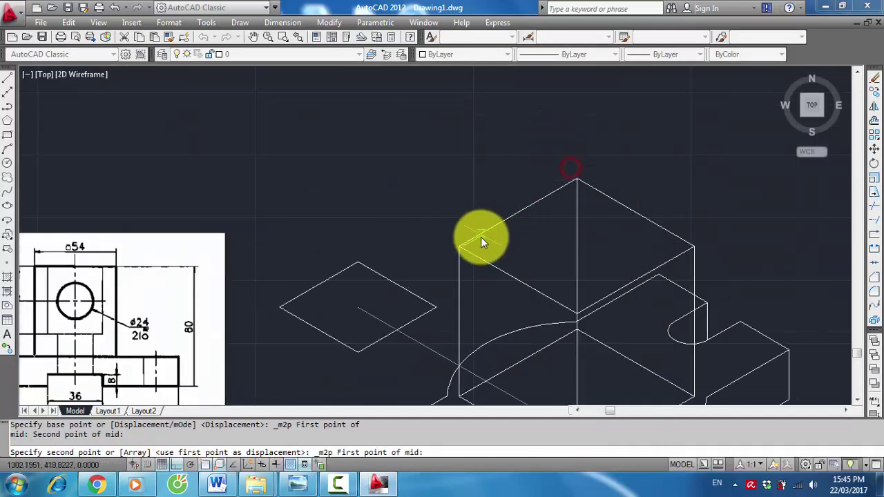
pyautogui.click(459, 246)
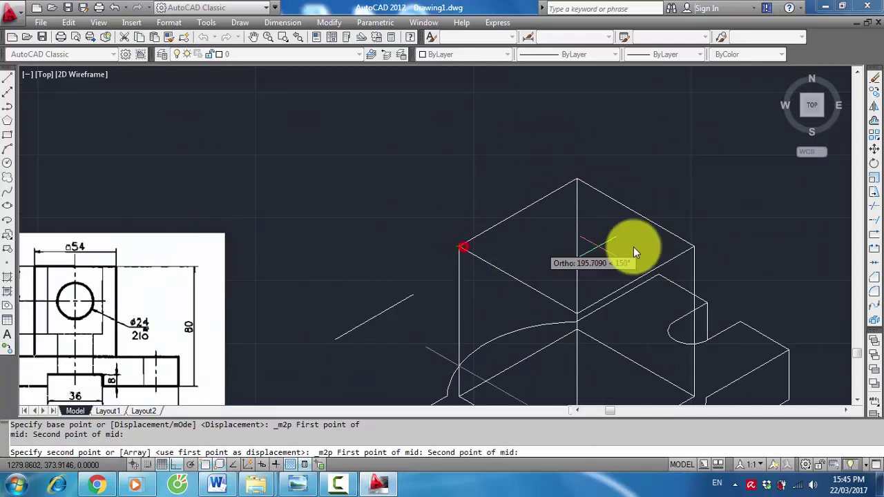
pyautogui.click(694, 251)
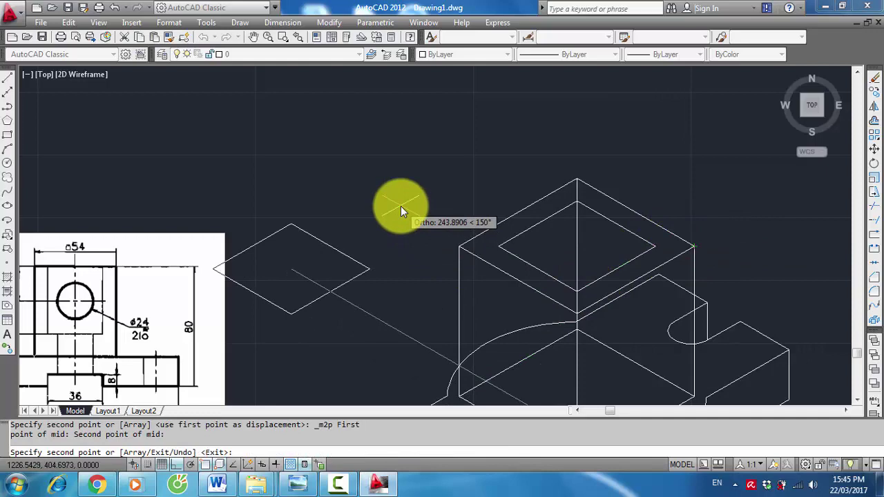
pyautogui.press('Return')
# Erase the original 36-unit square
pyautogui.scroll(-5, 449, 235)
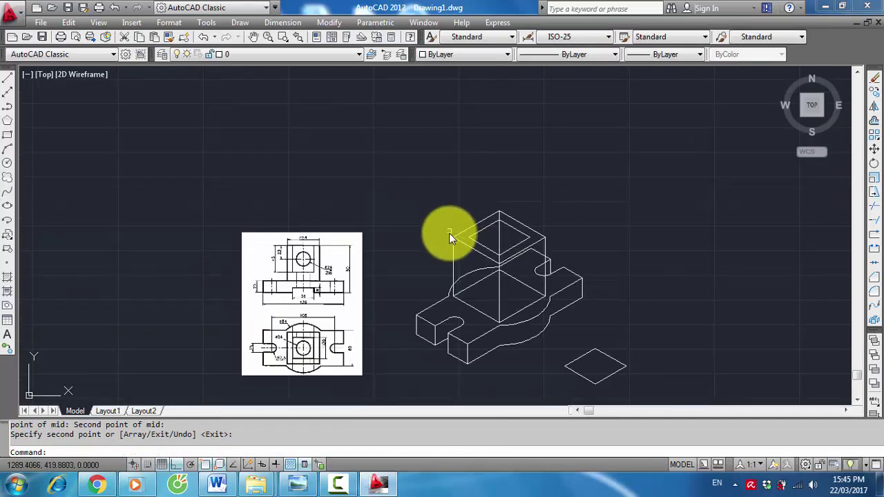
pyautogui.scroll(3, 387, 276)
pyautogui.scroll(4, 245, 211)
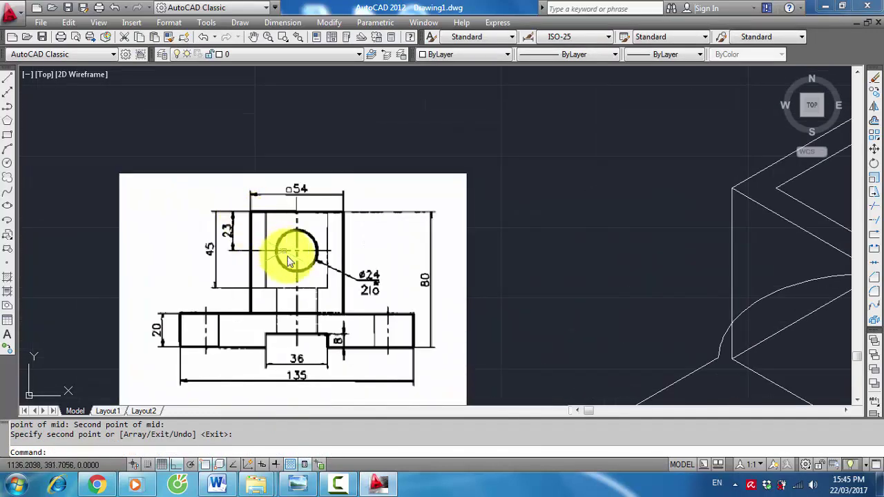
pyautogui.scroll(-3, 318, 256)
pyautogui.scroll(-3, 500, 285)
pyautogui.scroll(1, 501, 286)
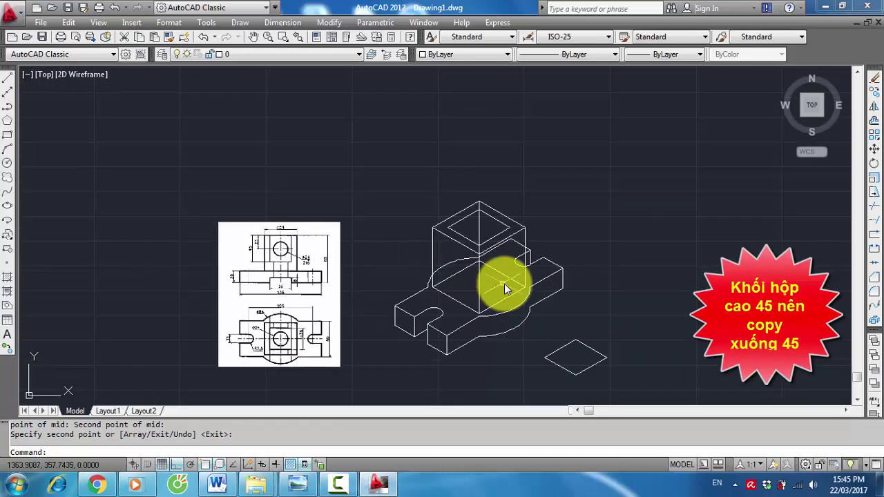
pyautogui.click(625, 388)
pyautogui.click(560, 359)
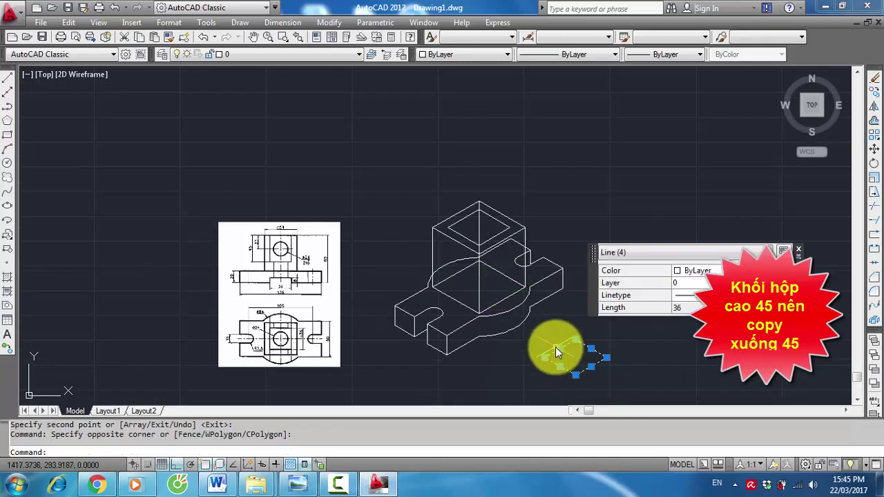
pyautogui.write('e')
pyautogui.press('Return')
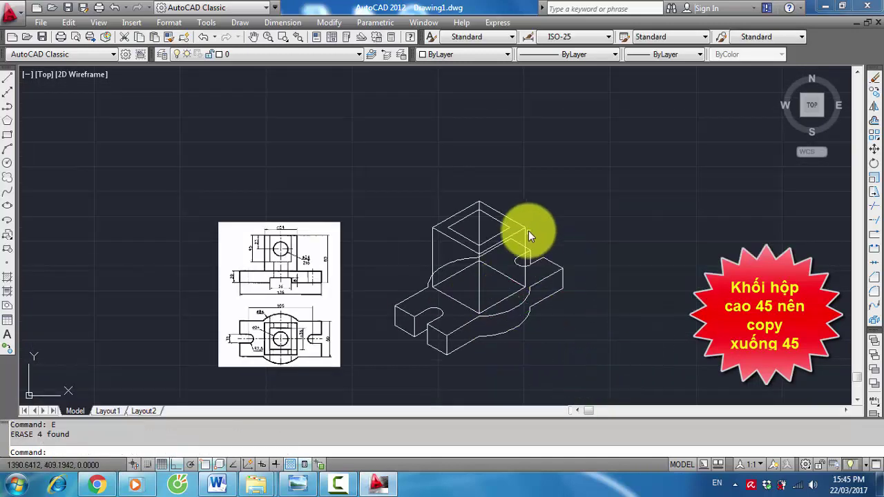
# Copy the top-face square 45 units straight down on the right isoplane
pyautogui.scroll(2, 524, 228)
pyautogui.scroll(1, 524, 228)
pyautogui.write('c')
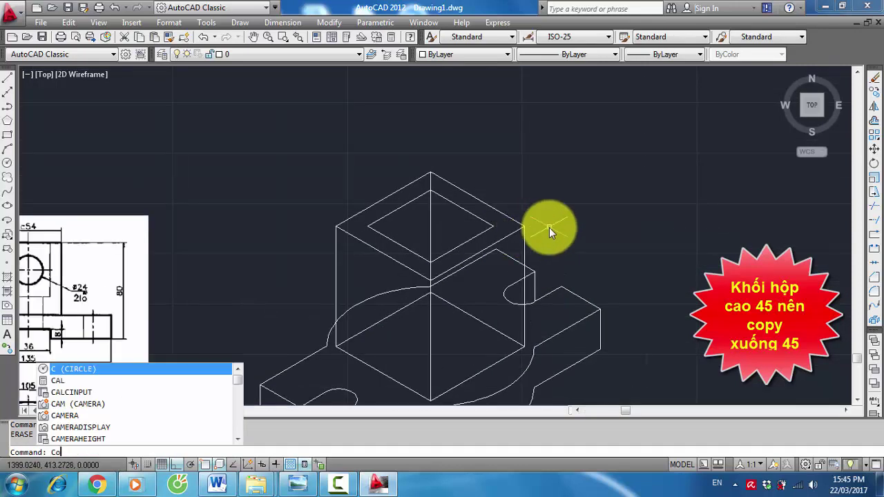
pyautogui.write('o')
pyautogui.press('Return')
pyautogui.click(485, 221)
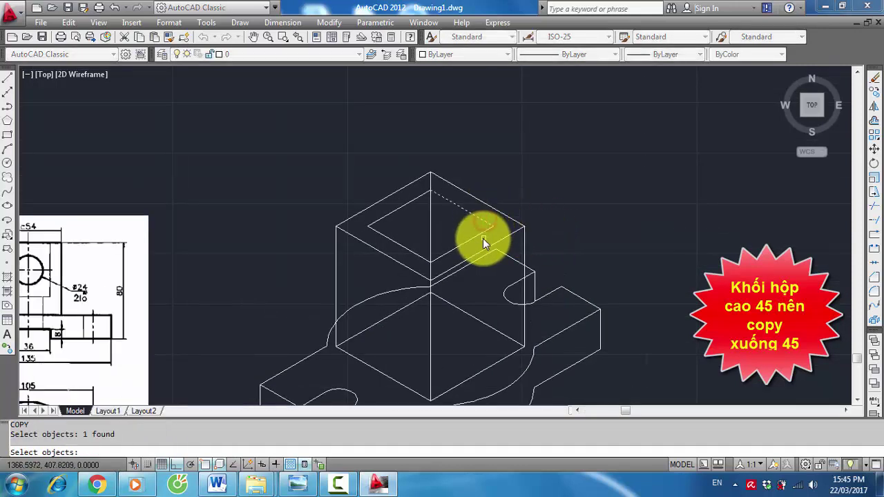
pyautogui.click(482, 237)
pyautogui.click(401, 246)
pyautogui.click(389, 215)
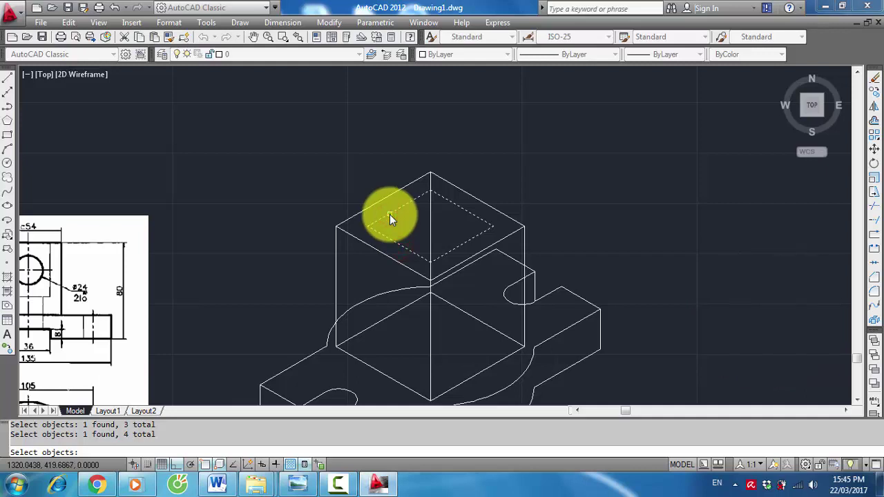
pyautogui.press('Return')
pyautogui.click(372, 227)
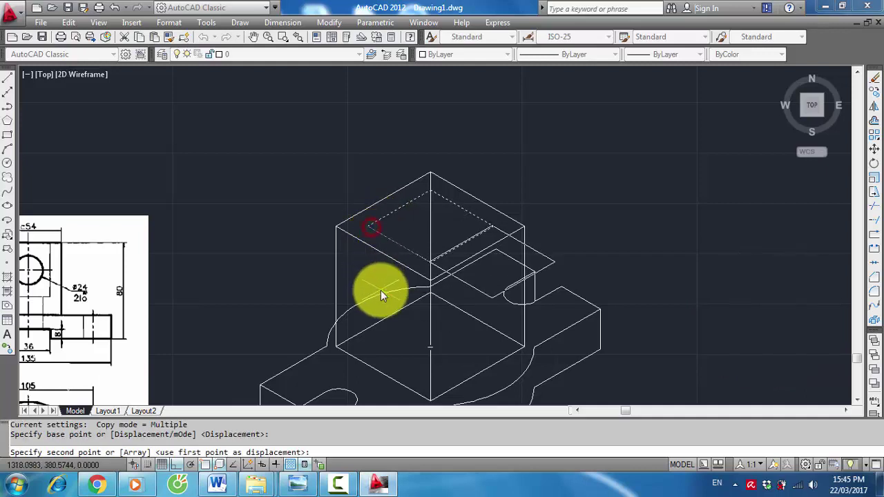
pyautogui.press('F5')
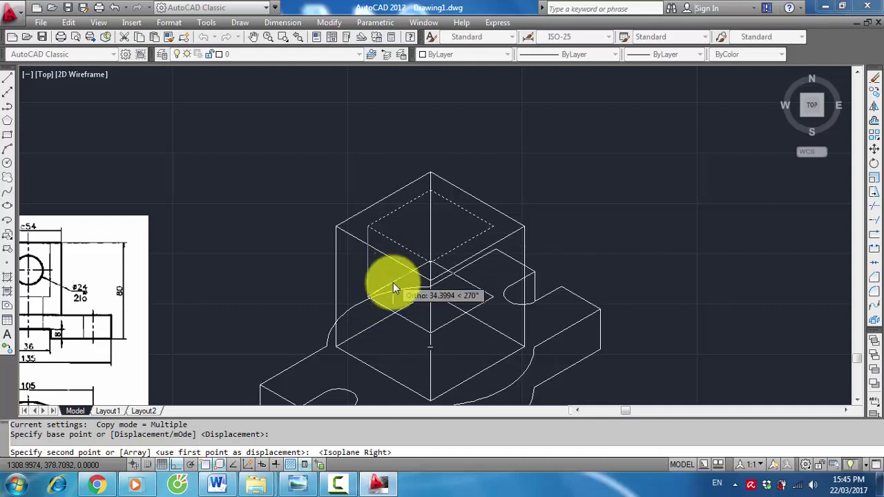
pyautogui.write('45')
pyautogui.press('Return')
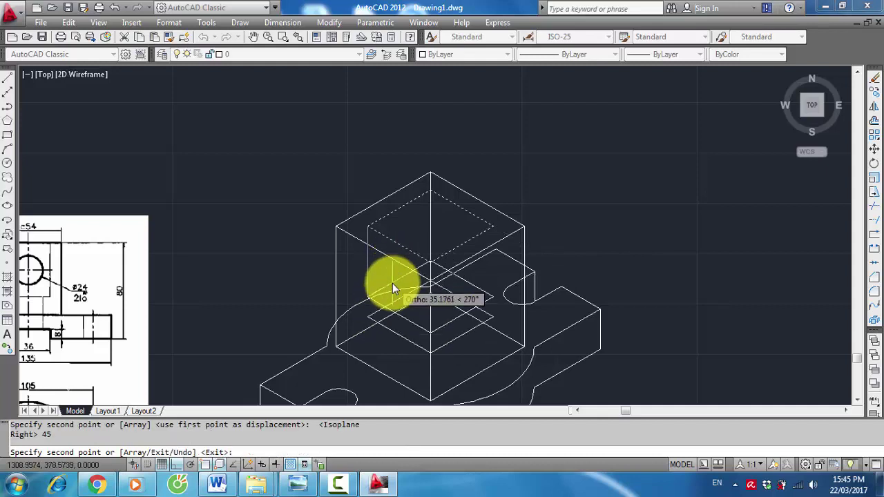
pyautogui.press('Escape')
# Draw a vertical edge joining the corners of the upper and lower squares
pyautogui.write('L')
pyautogui.press('Return')
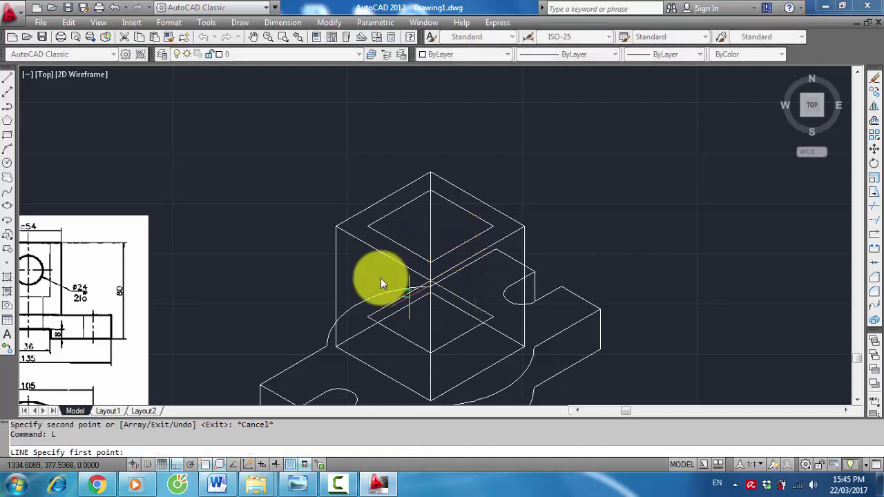
pyautogui.click(374, 317)
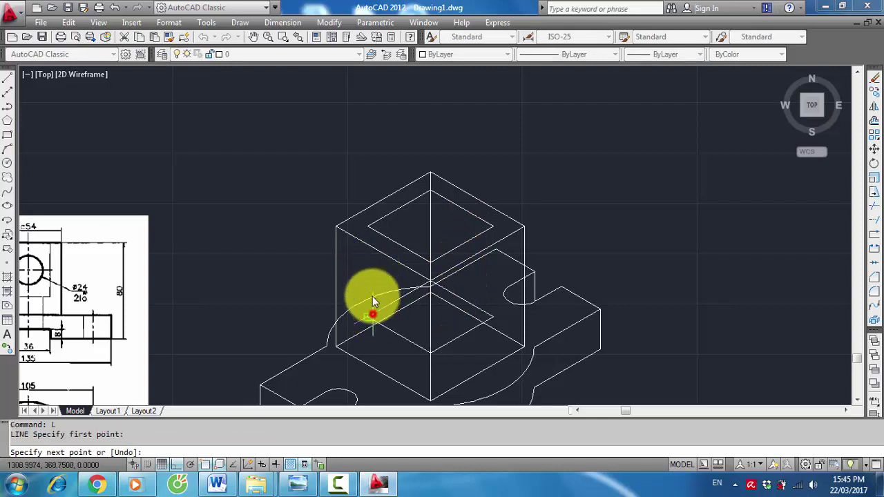
pyautogui.click(371, 227)
pyautogui.press('Escape')
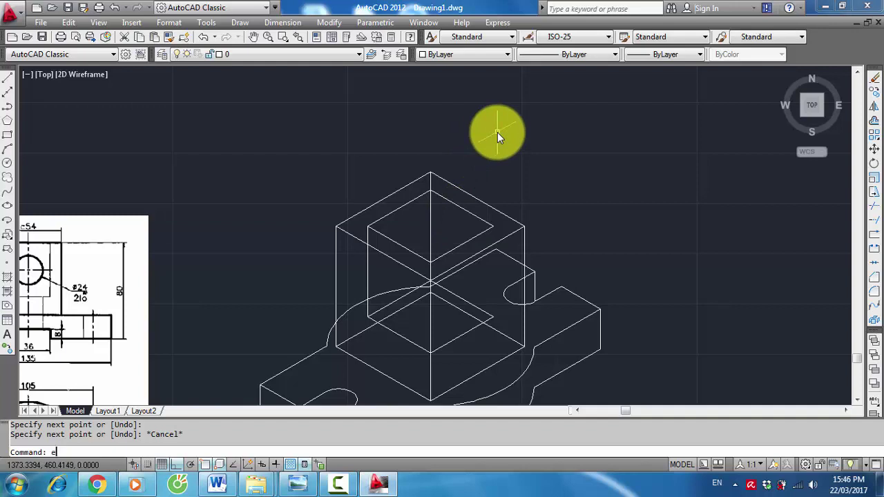
# Erase the vertical construction line through the cube's top
pyautogui.write('e')
pyautogui.press('Return')
pyautogui.click(432, 181)
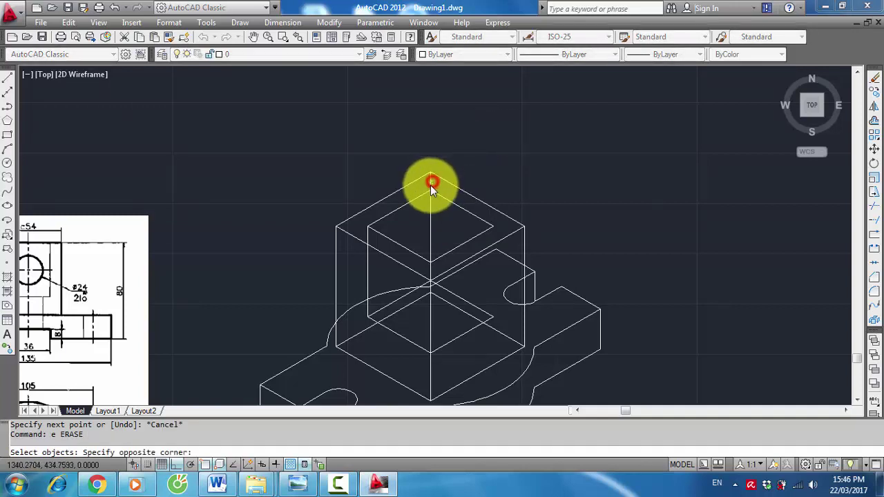
pyautogui.click(429, 187)
pyautogui.press('Return')
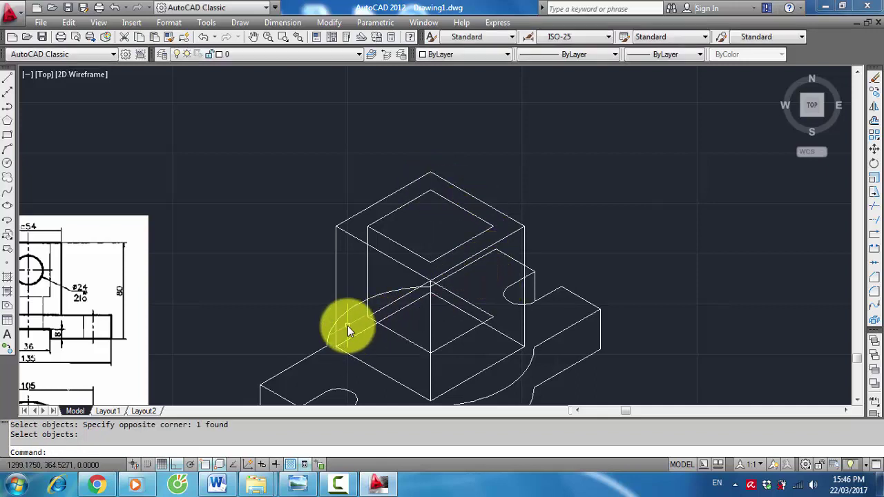
# Erase the lower-left base edge line beside the box
pyautogui.write('t')
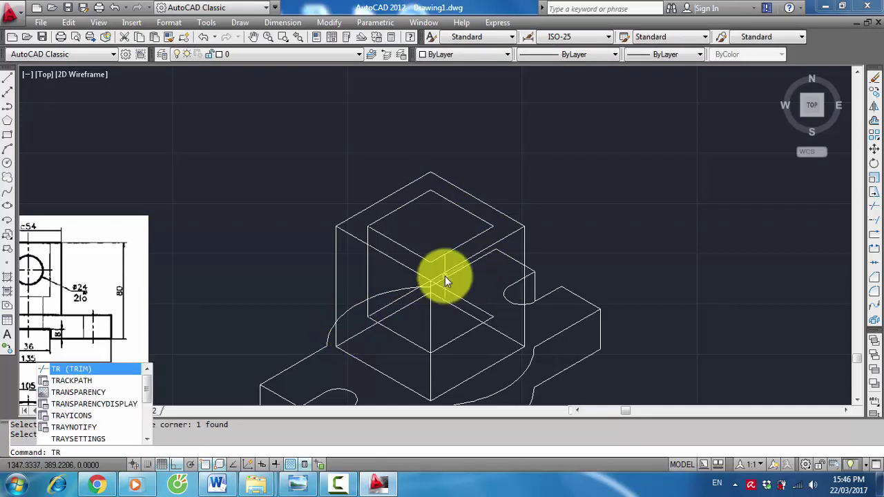
pyautogui.press('Return')
pyautogui.click(345, 299)
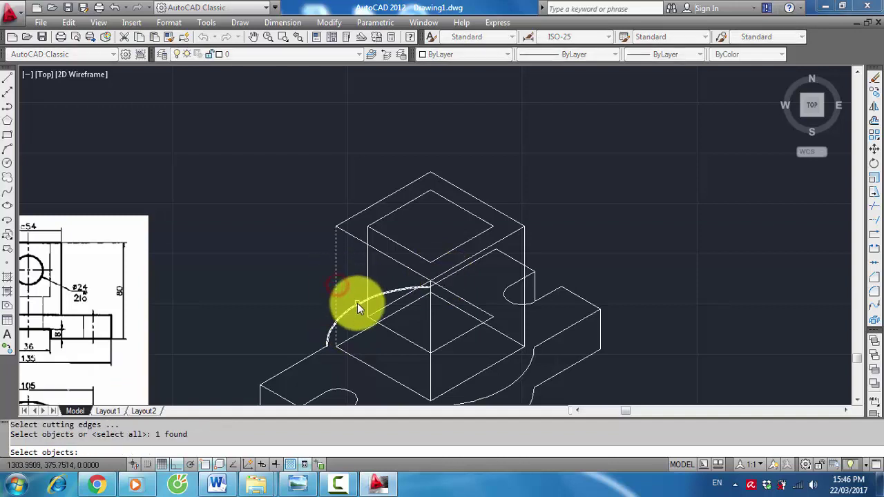
pyautogui.rightClick(357, 304)
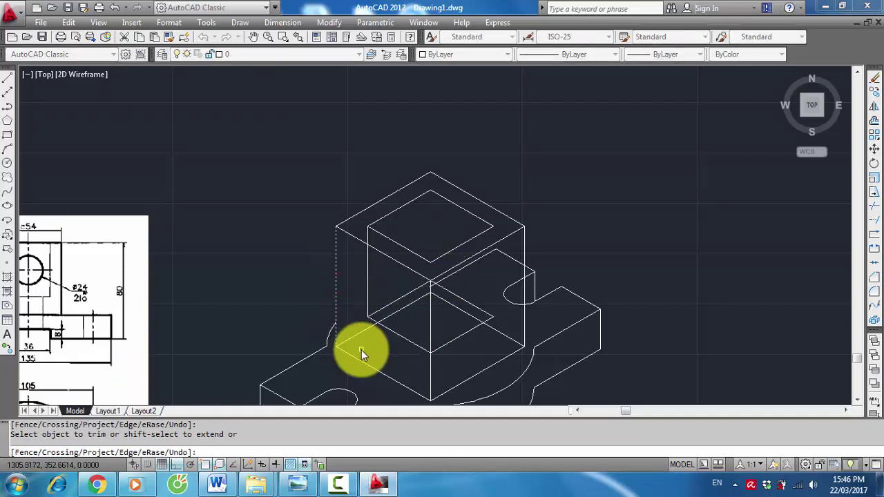
pyautogui.press('Escape')
pyautogui.write('e')
pyautogui.press('Return')
pyautogui.click(360, 336)
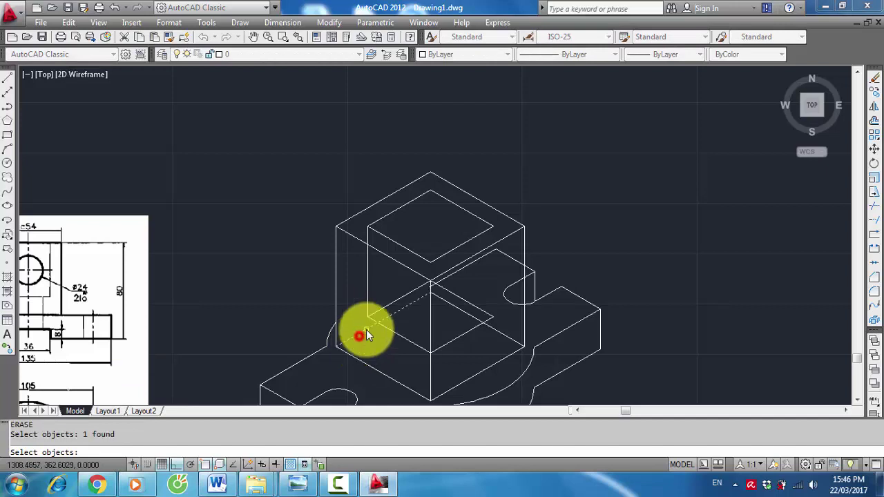
pyautogui.press('Return')
# Erase the four hidden box edges inside and behind the cube
pyautogui.scroll(1, 521, 286)
pyautogui.scroll(-1, 509, 300)
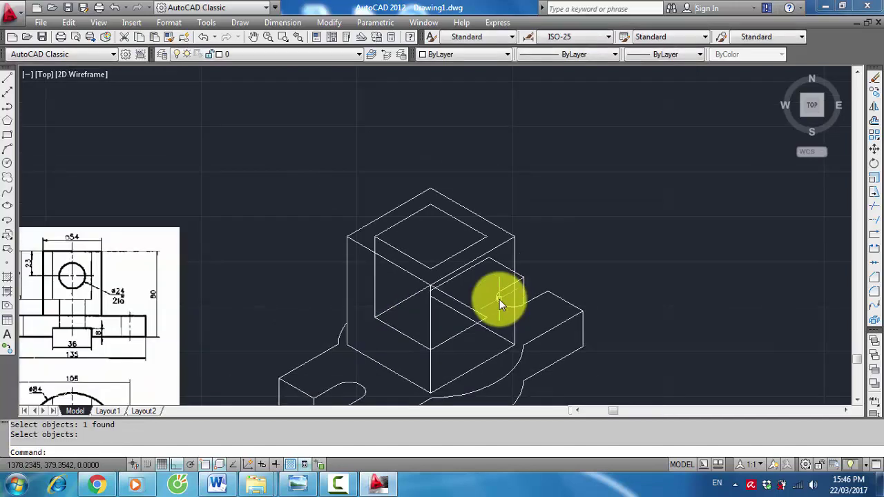
pyautogui.write('e')
pyautogui.press('Return')
pyautogui.click(403, 302)
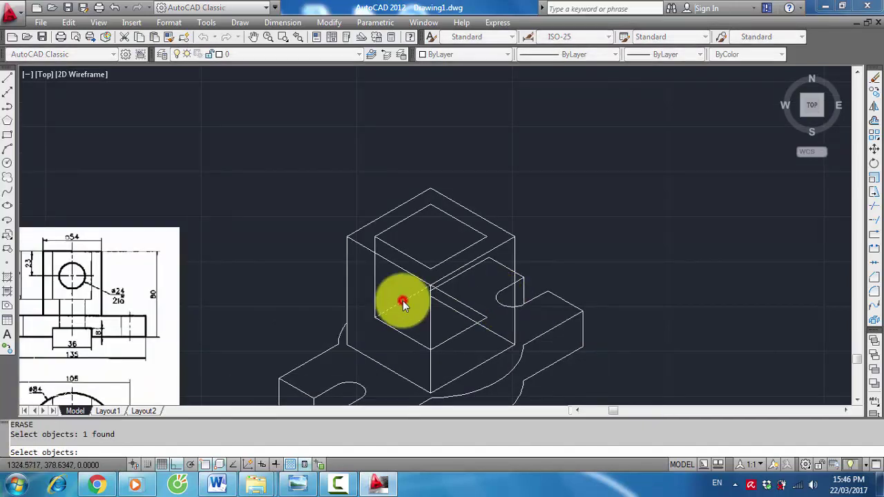
pyautogui.press('Return')
pyautogui.press('Return')
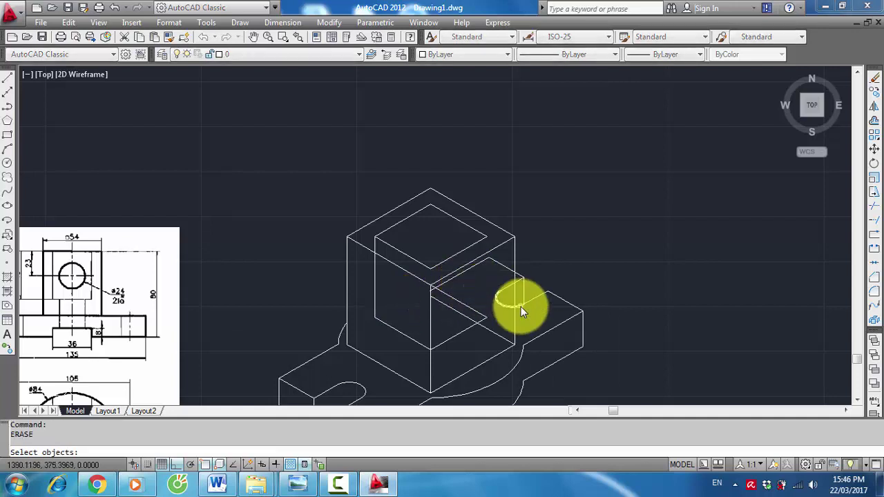
pyautogui.click(469, 271)
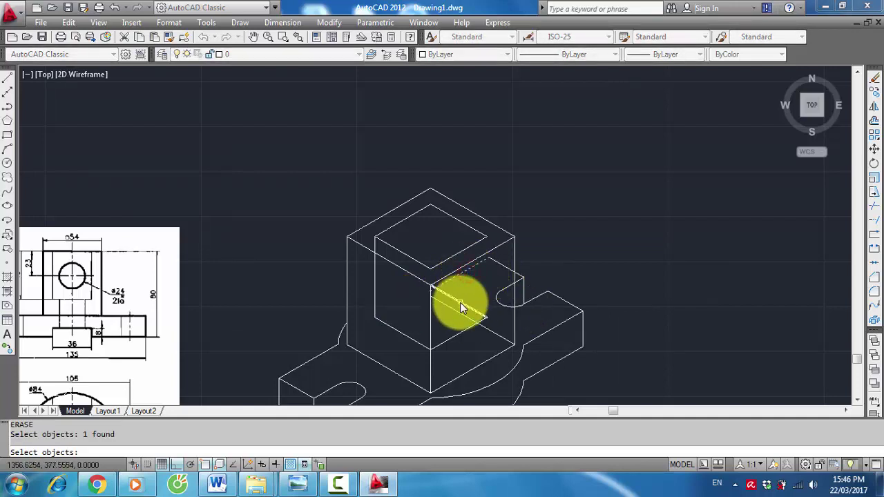
pyautogui.click(460, 304)
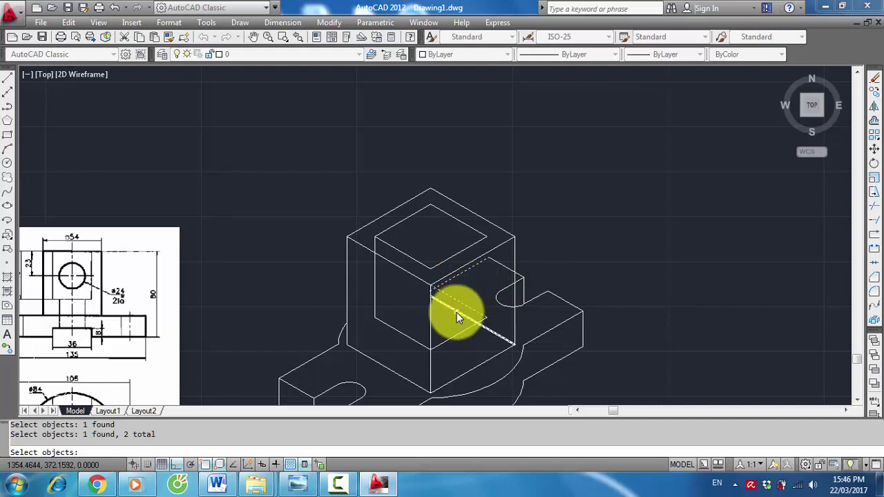
pyautogui.click(456, 312)
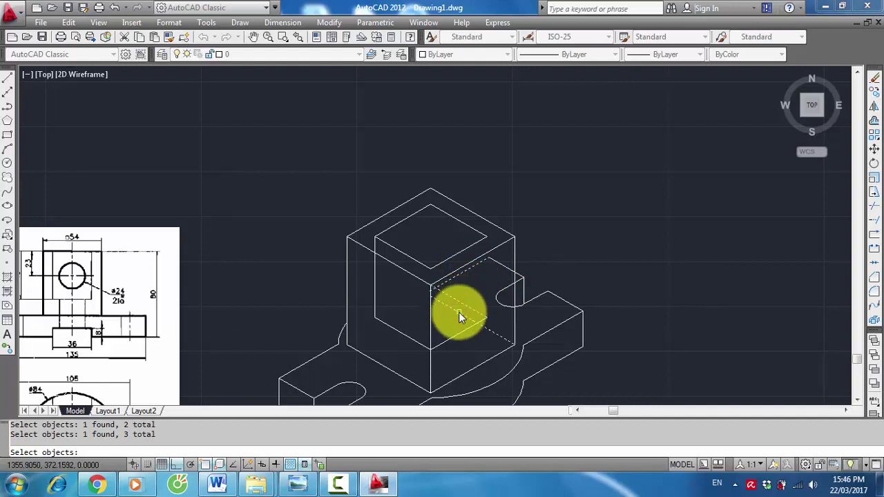
pyautogui.press('Return')
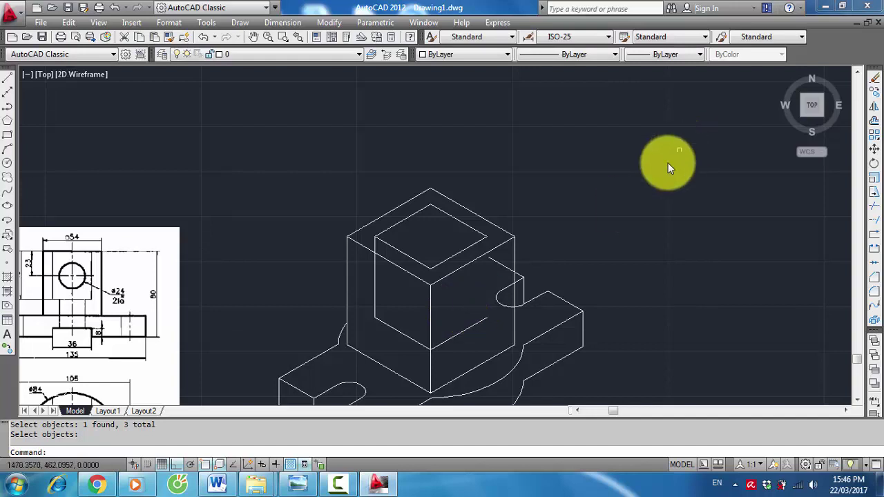
# Trim the arc segments beside the cube, using its vertical edge as cutting edge
pyautogui.scroll(2, 629, 207)
pyautogui.write('r')
pyautogui.press('Return')
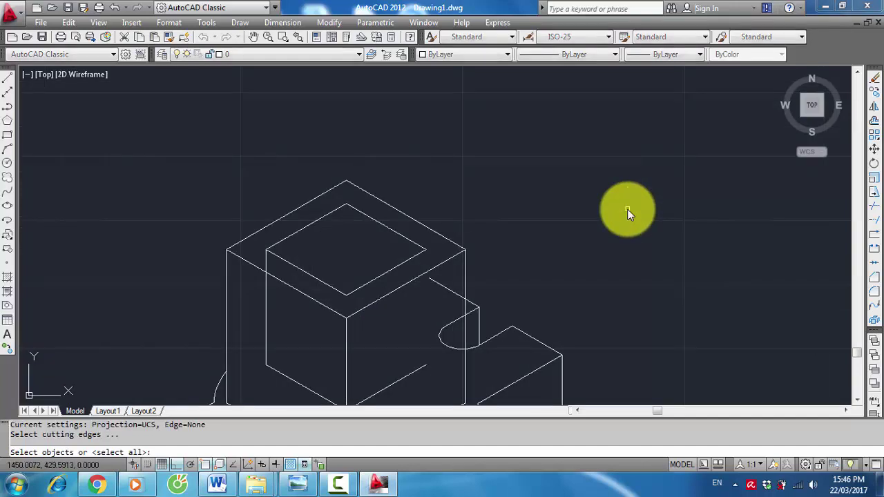
pyautogui.click(466, 270)
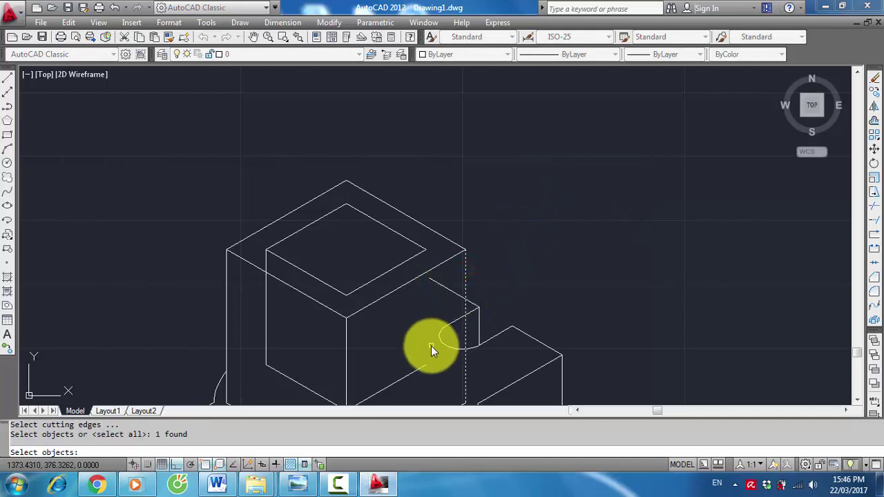
pyautogui.press('Return')
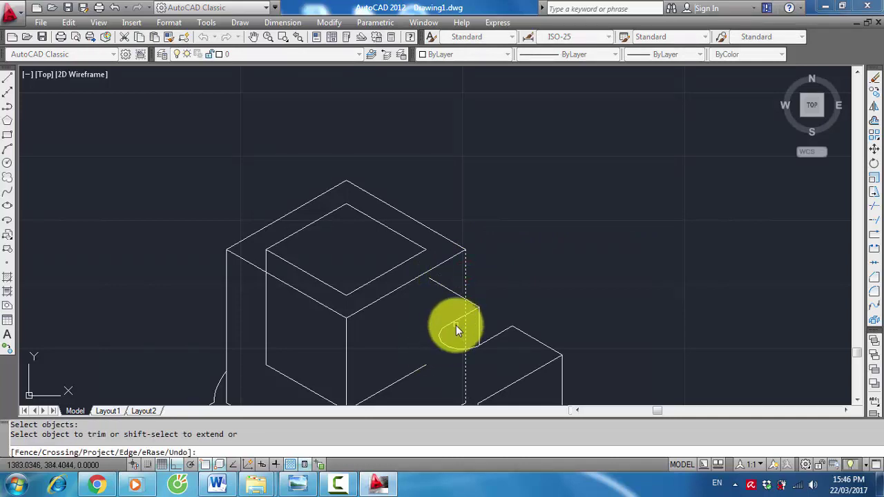
pyautogui.click(456, 325)
pyautogui.click(446, 308)
pyautogui.click(450, 293)
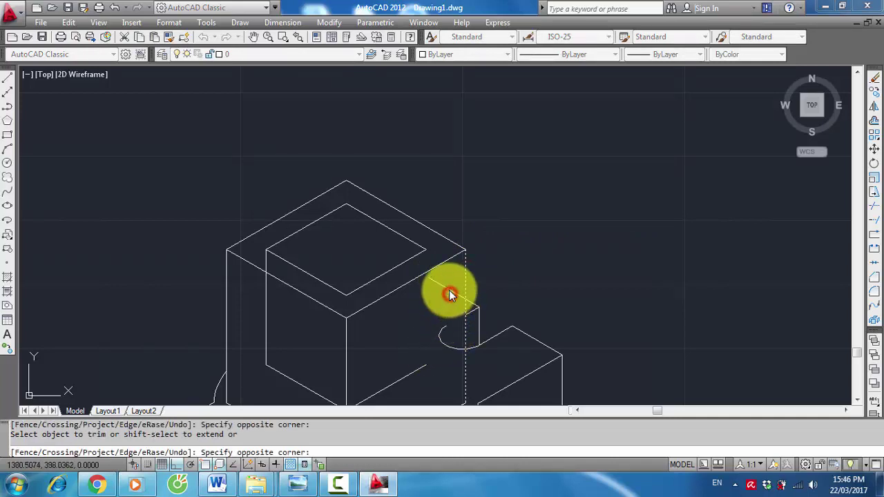
pyautogui.click(449, 350)
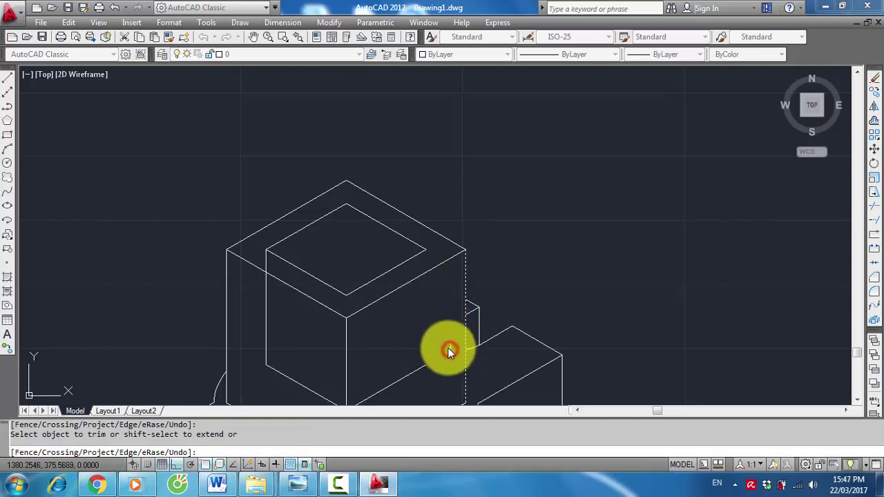
pyautogui.scroll(-2, 446, 351)
pyautogui.scroll(2, 378, 359)
pyautogui.scroll(1, 384, 328)
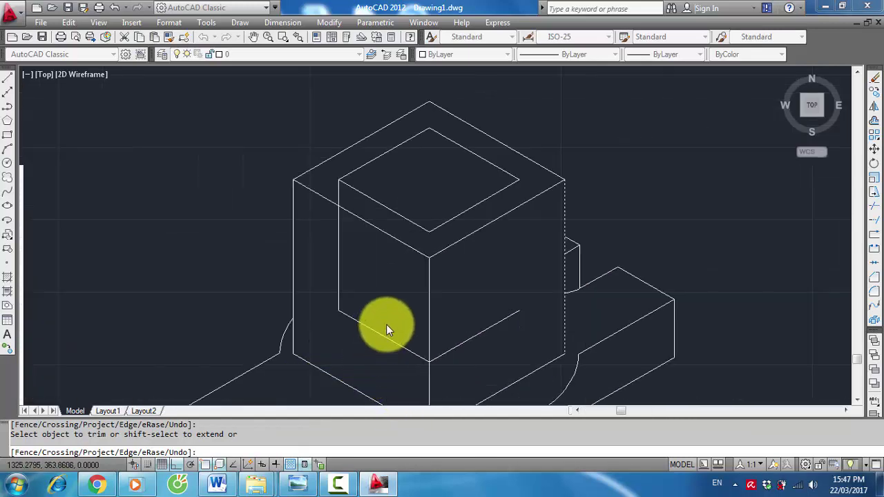
pyautogui.scroll(-5, 379, 366)
pyautogui.scroll(1, 345, 359)
pyautogui.scroll(1, 311, 330)
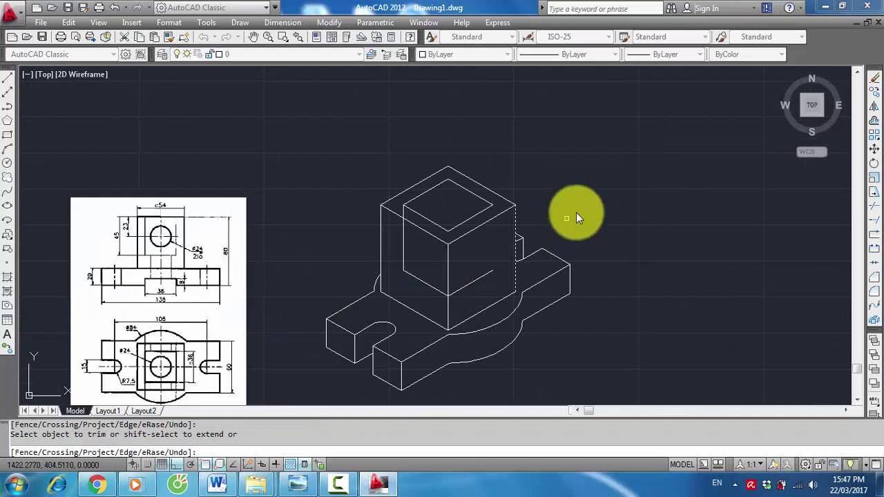
# Trim away the short leftover line on the cube's front-right face
pyautogui.click(485, 276)
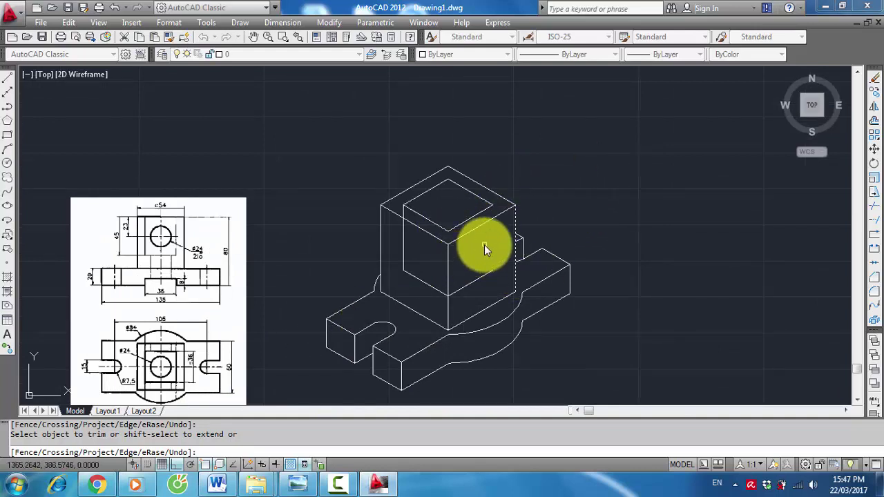
pyautogui.press('Return')
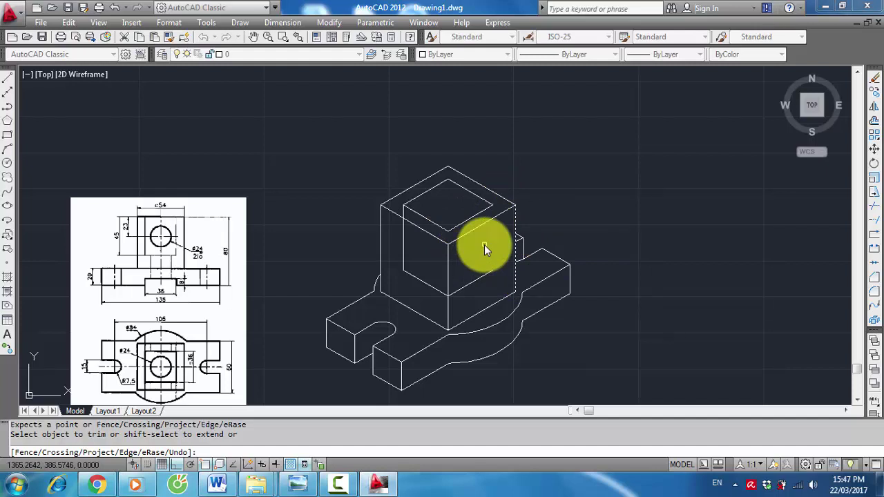
pyautogui.press('Escape')
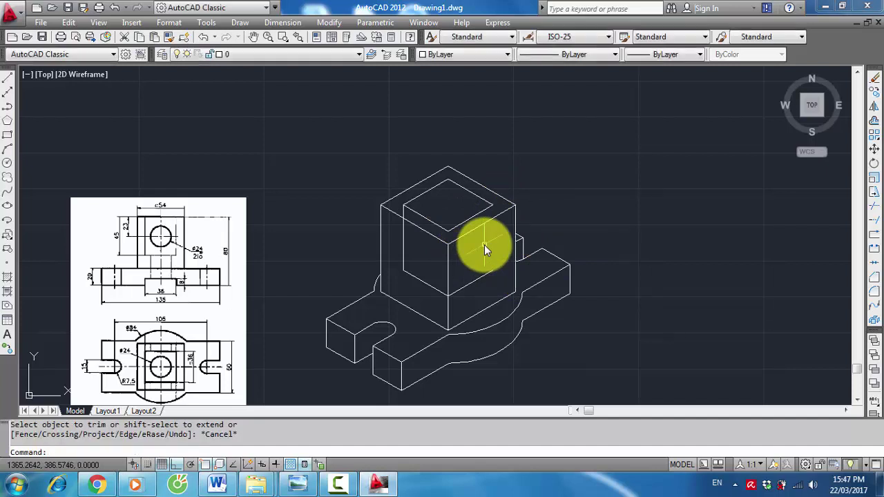
pyautogui.write('l')
# Draw a 30° isometric edge line from the inner square's corner
pyautogui.press('Return')
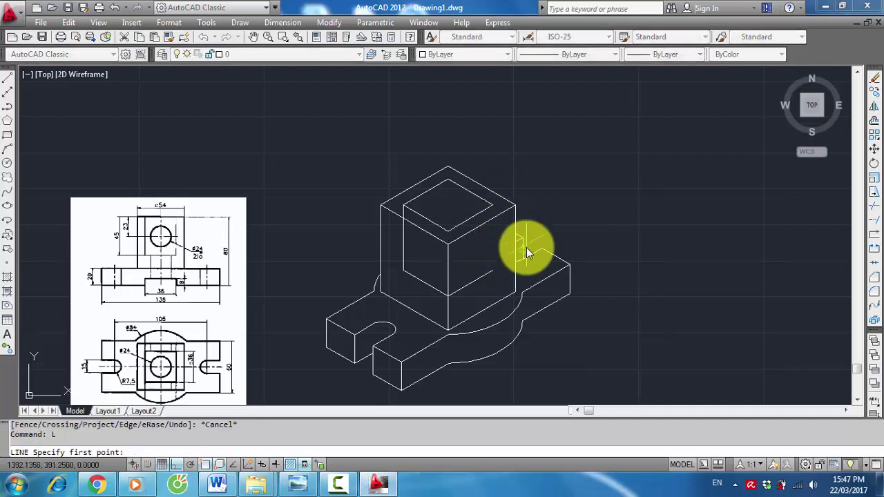
pyautogui.click(492, 270)
pyautogui.click(491, 205)
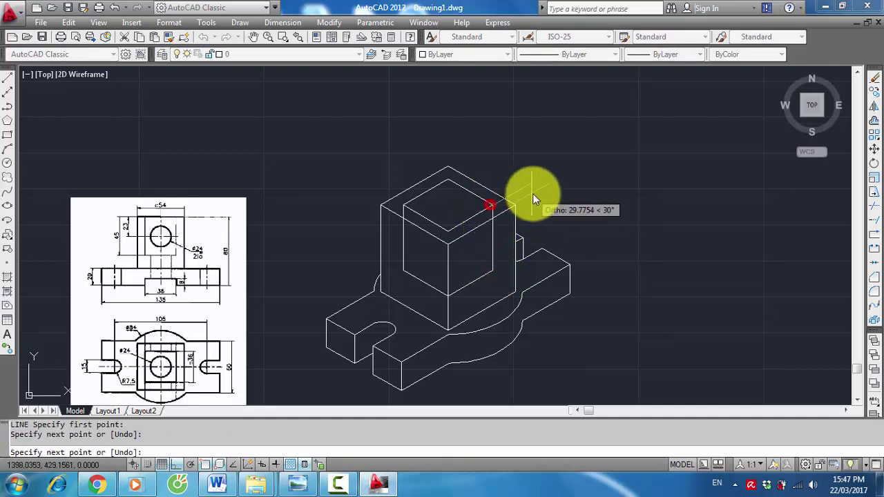
pyautogui.press('Return')
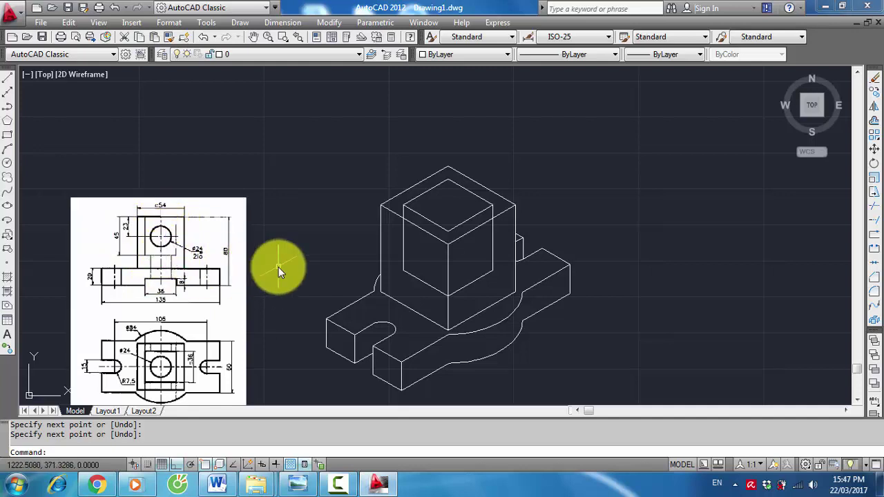
# Copy the 30° box edge line 23 units lower down the box's right side
pyautogui.write('c')
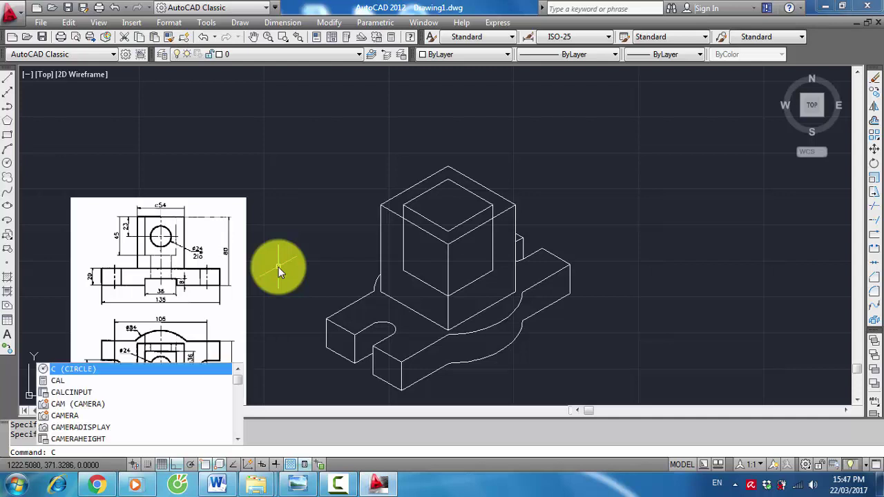
pyautogui.write('o')
pyautogui.press('Return')
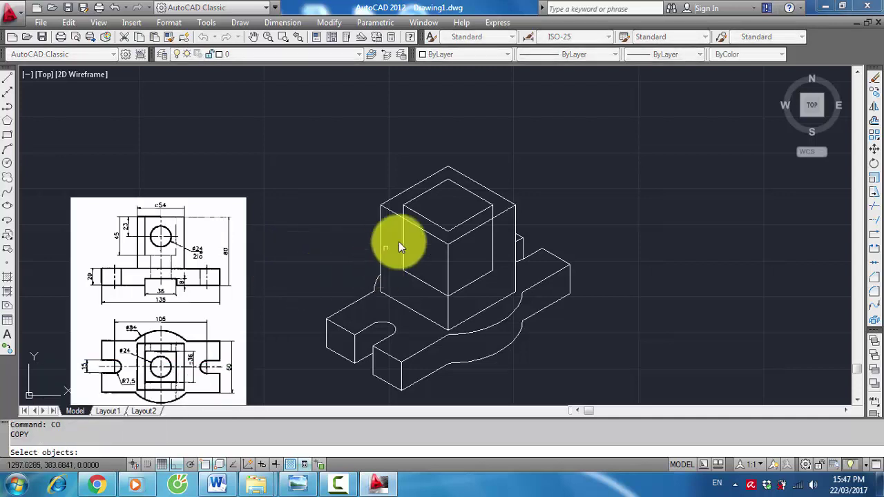
pyautogui.click(469, 234)
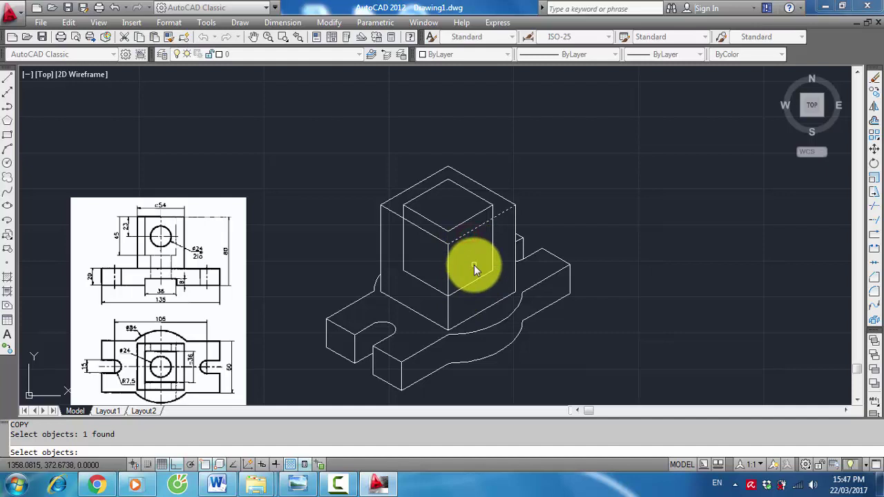
pyautogui.press('Return')
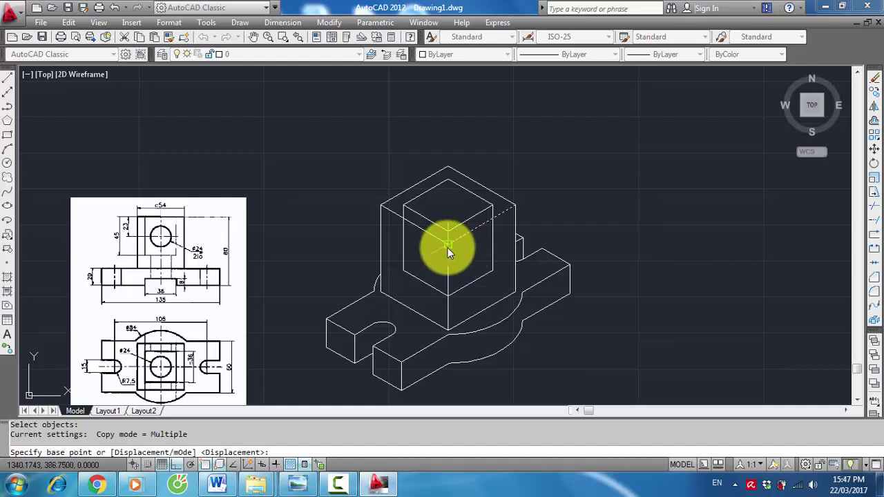
pyautogui.click(447, 248)
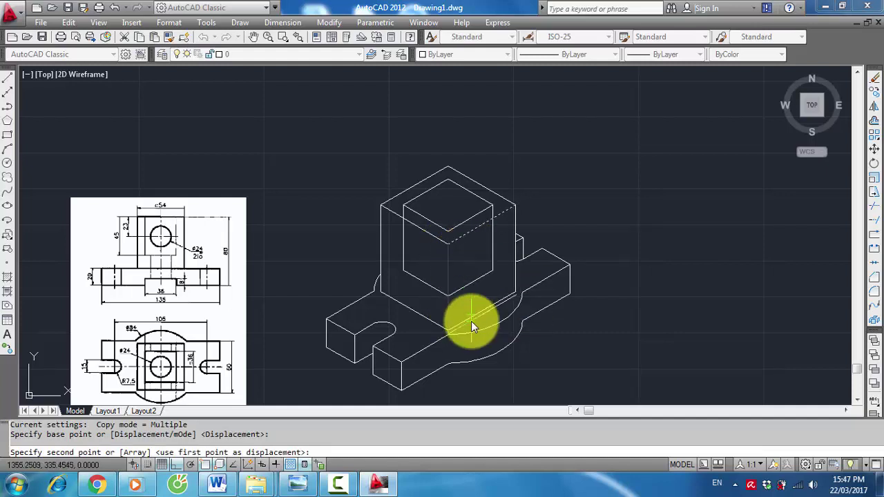
pyautogui.write(' 23')
pyautogui.press('Return')
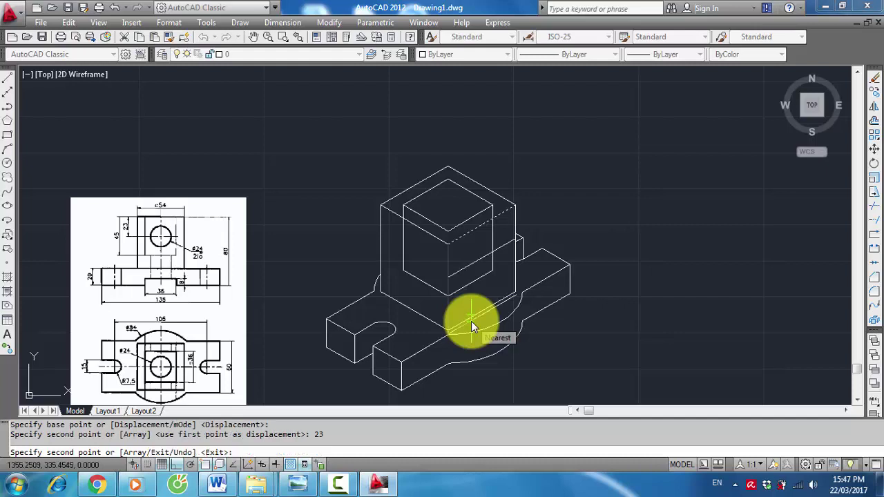
pyautogui.press('Escape')
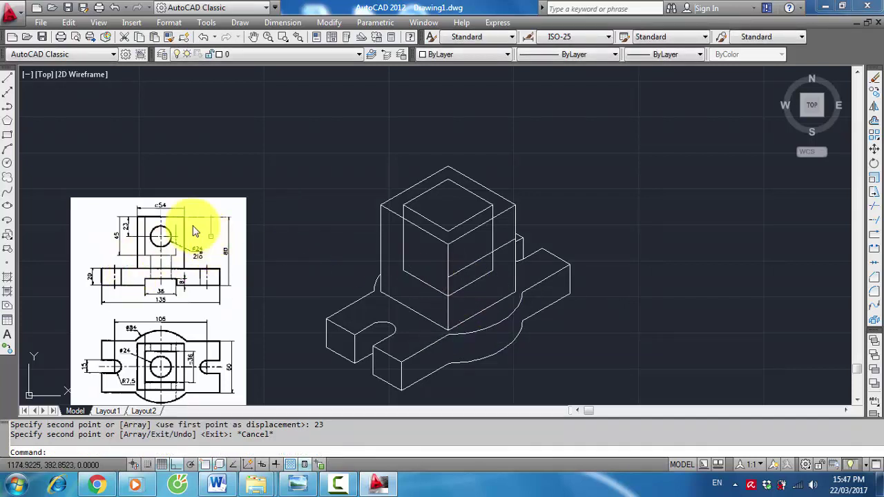
# Draw a 24-diameter isocircle with ELLIPSE, centred on the upright block's right face
pyautogui.scroll(1, 209, 292)
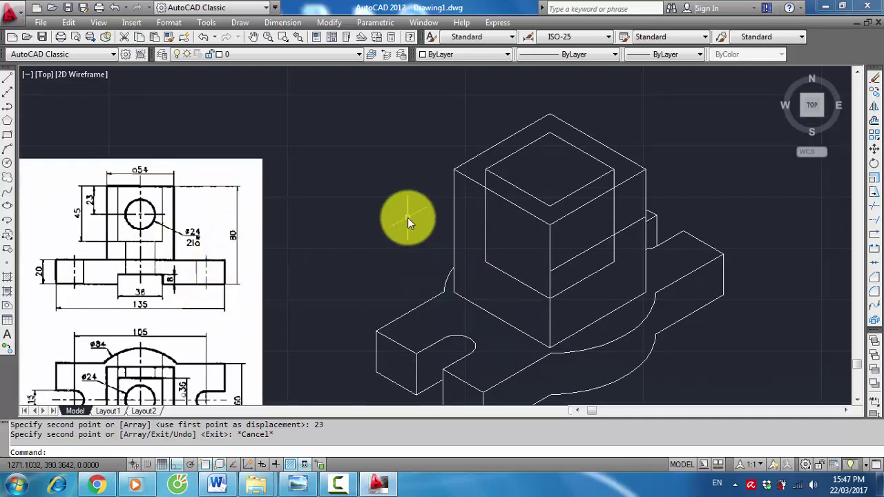
pyautogui.write('el')
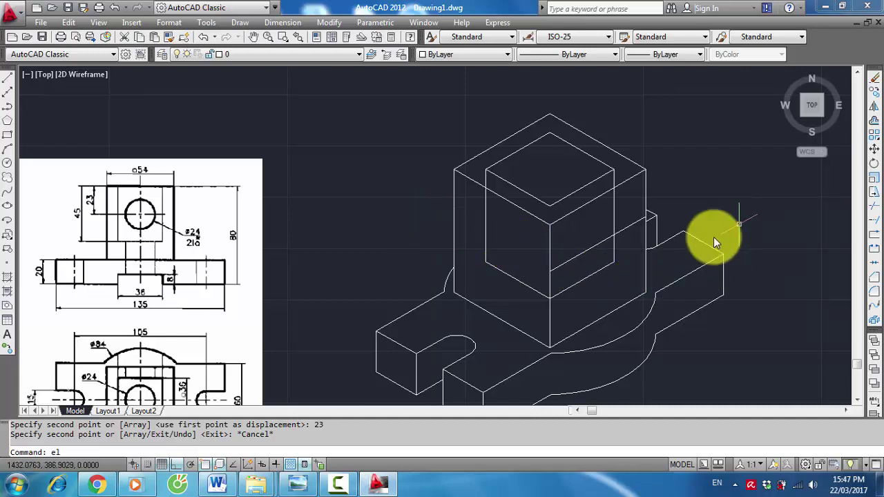
pyautogui.click(333, 443)
pyautogui.press('Escape')
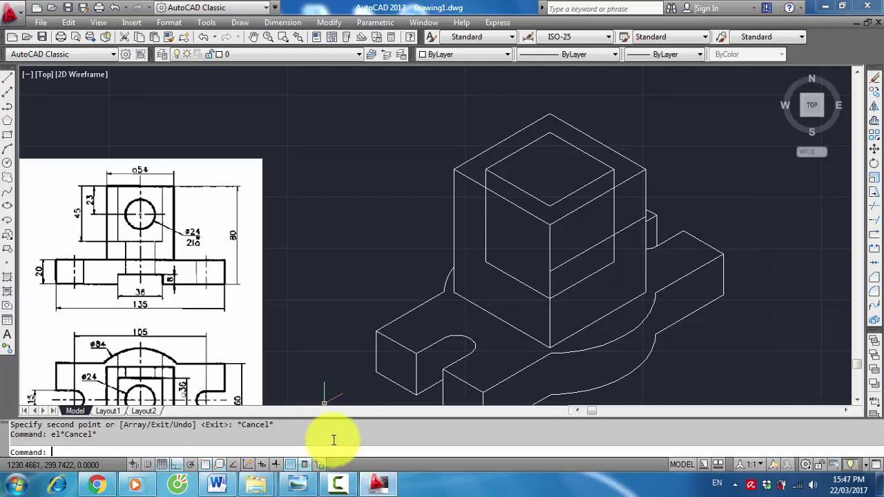
pyautogui.write('e')
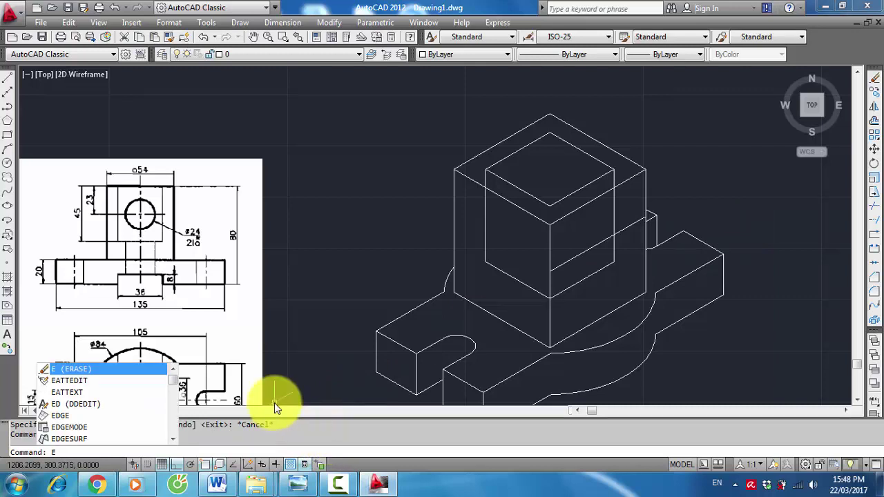
pyautogui.write('l')
pyautogui.click(80, 441)
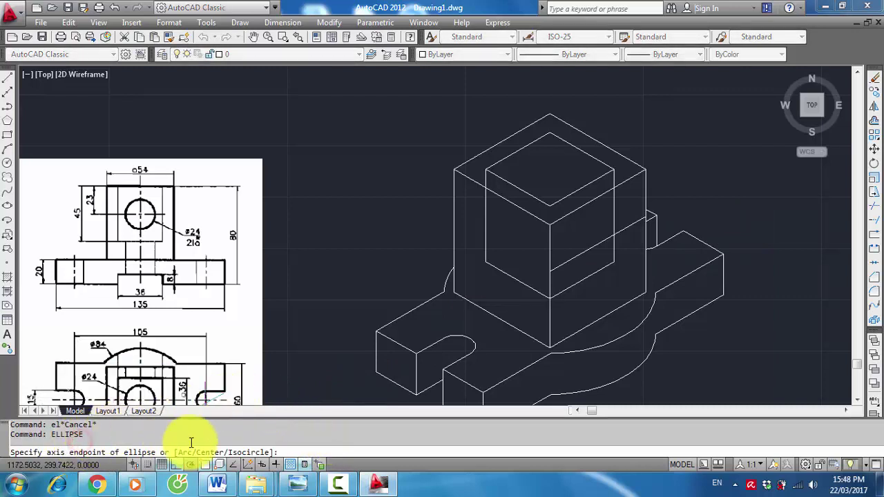
pyautogui.write('i')
pyautogui.press('Return')
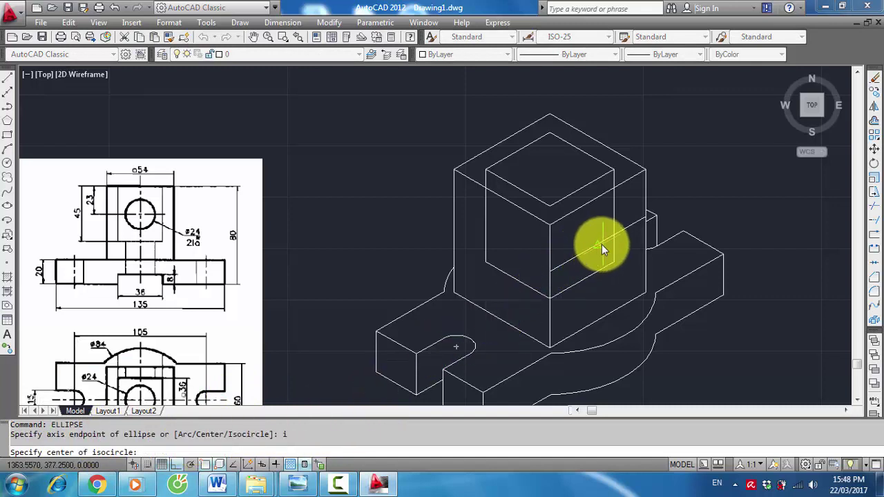
pyautogui.click(596, 245)
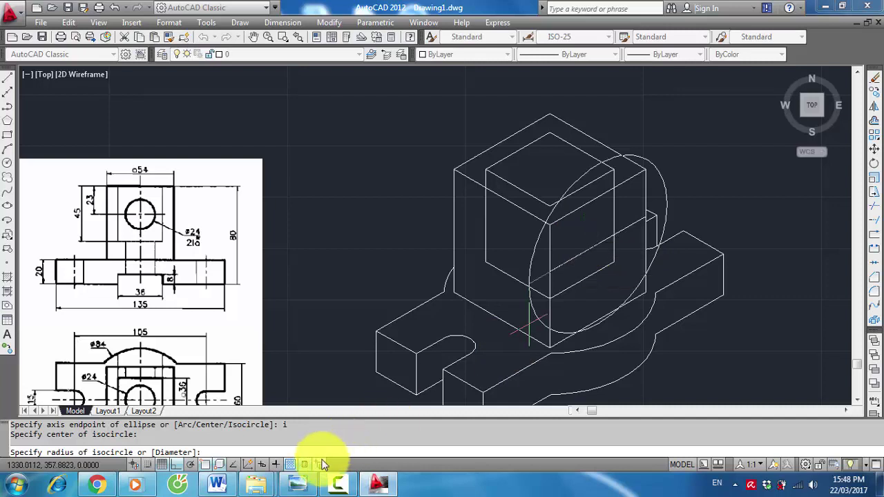
pyautogui.write('d')
pyautogui.press('Return')
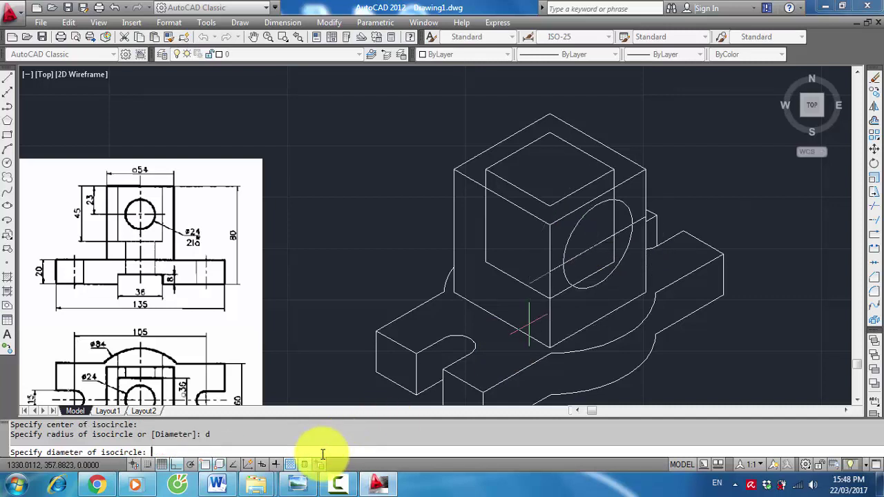
pyautogui.write('24')
pyautogui.press('Return')
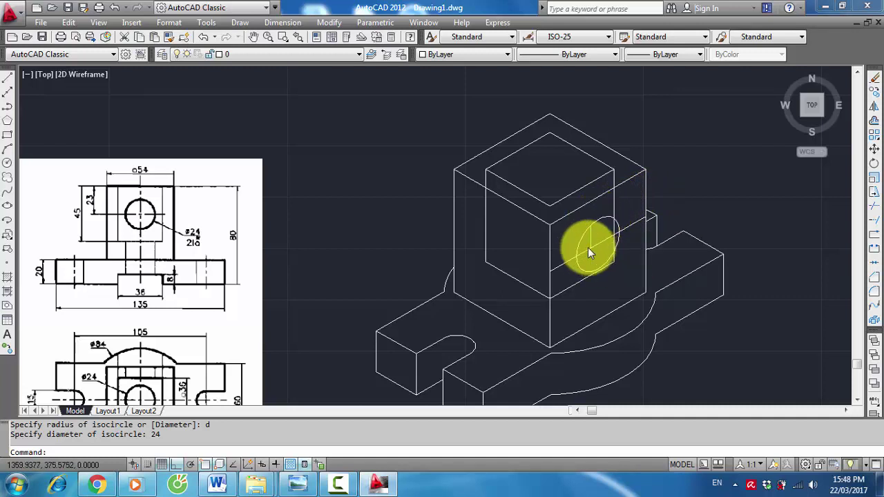
pyautogui.scroll(-2, 255, 265)
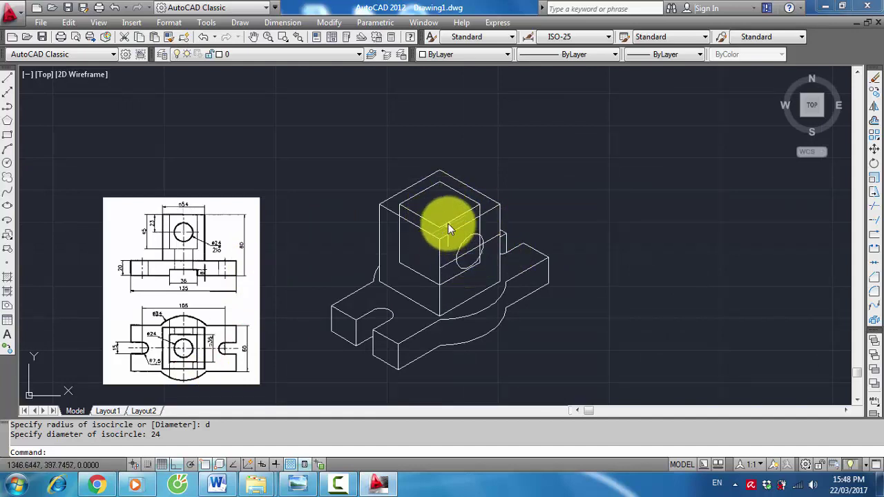
pyautogui.moveTo(448, 228)
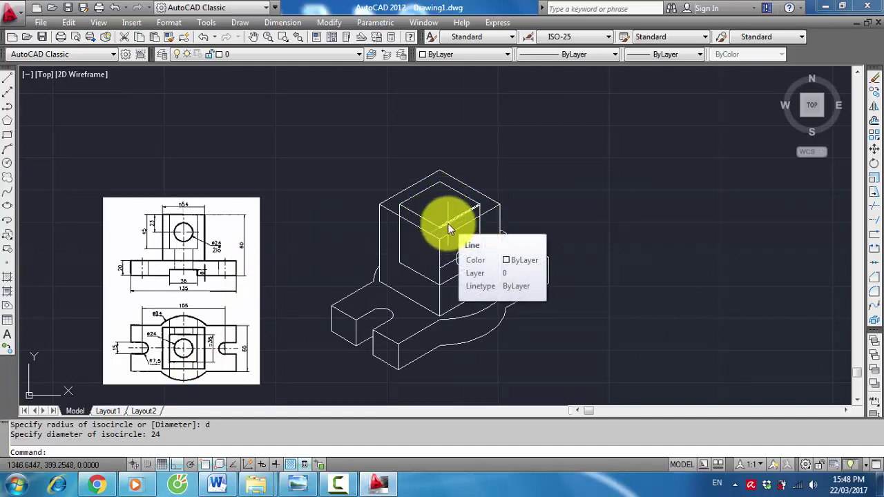
pyautogui.scroll(2, 178, 399)
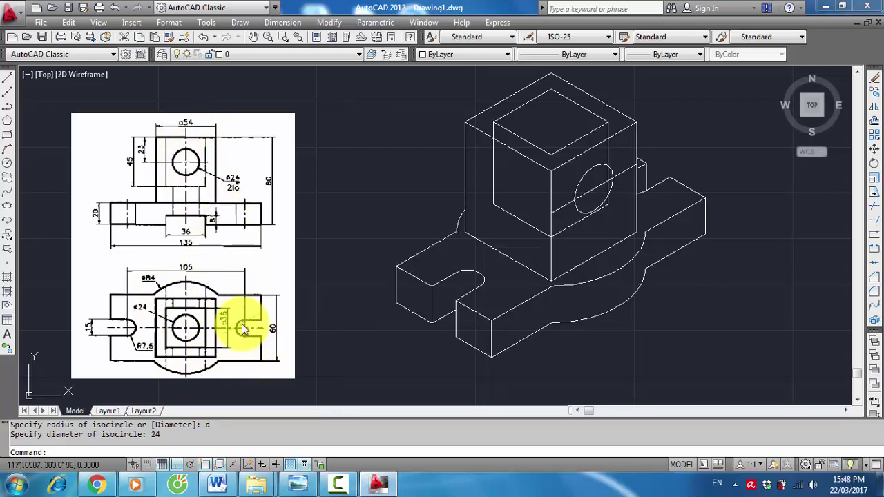
# Launch Calculator from the Start menu, compute 54 − 36 = 18, then close it
pyautogui.click(13, 483)
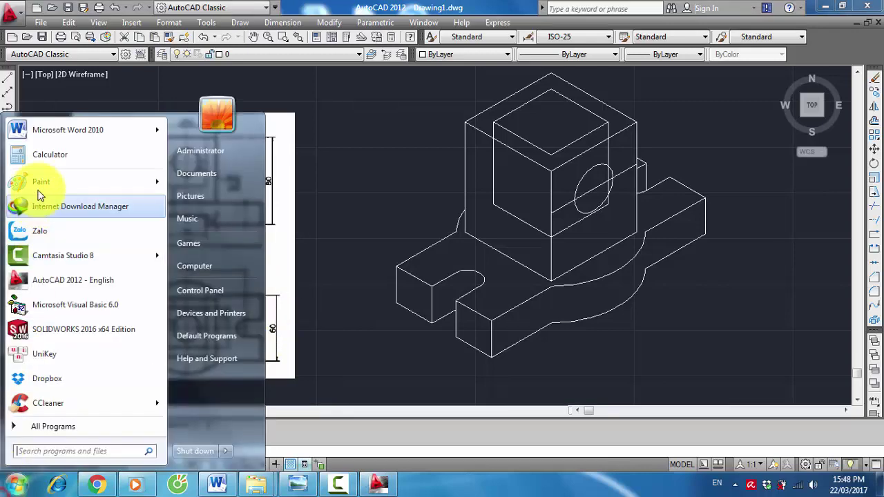
pyautogui.click(46, 167)
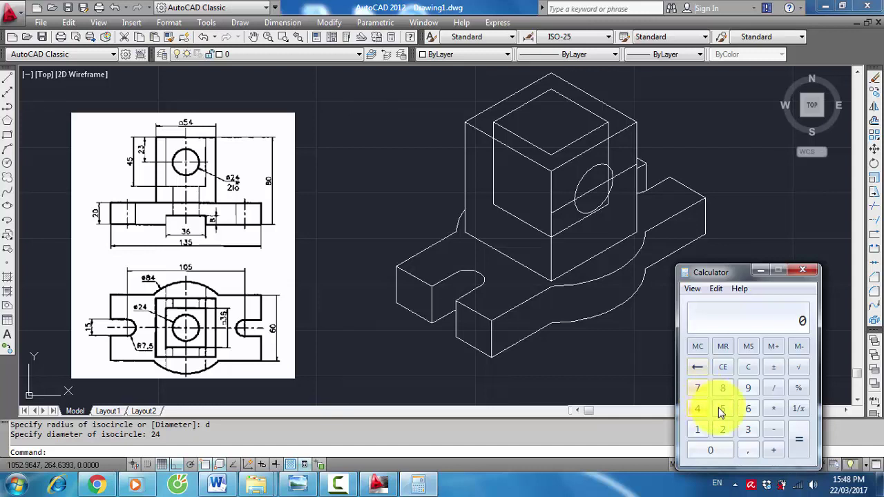
pyautogui.click(721, 409)
pyautogui.click(698, 409)
pyautogui.click(777, 429)
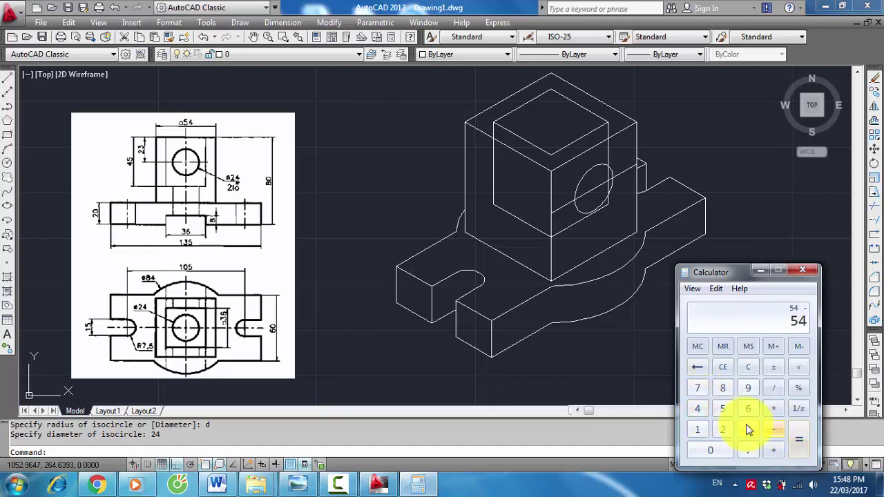
pyautogui.click(748, 425)
pyautogui.click(748, 409)
pyautogui.click(799, 440)
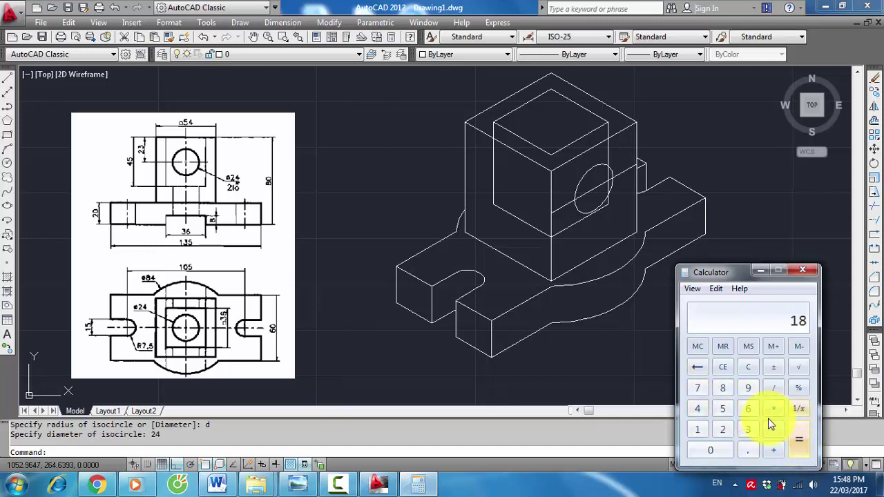
pyautogui.click(802, 270)
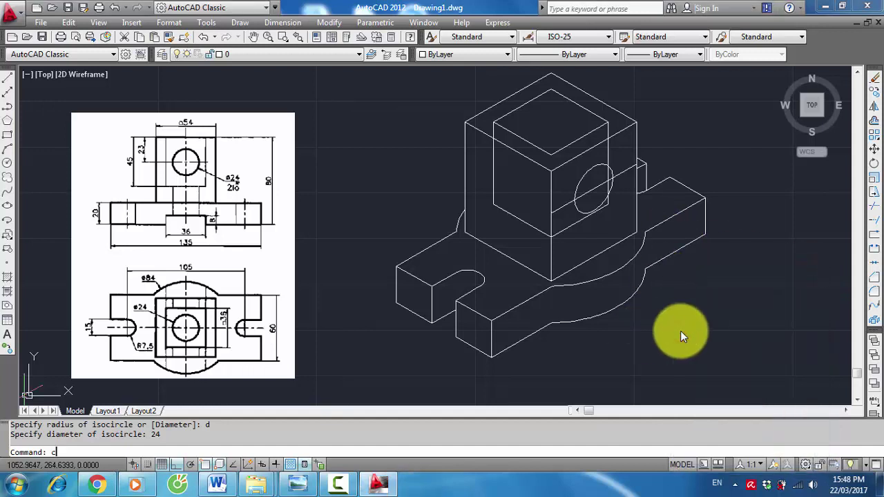
# Copy the isocircle on the left isoplane to two positions, 9 and 54 units away
pyautogui.write('o')
pyautogui.press('Return')
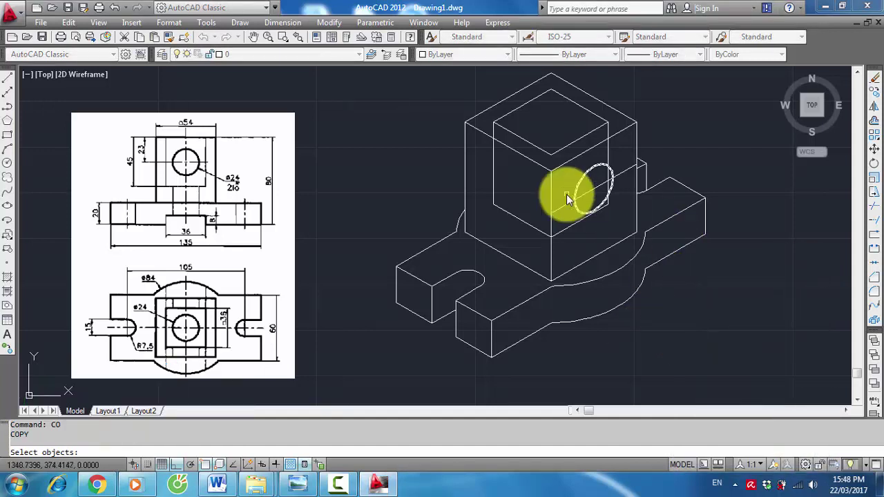
pyautogui.click(580, 183)
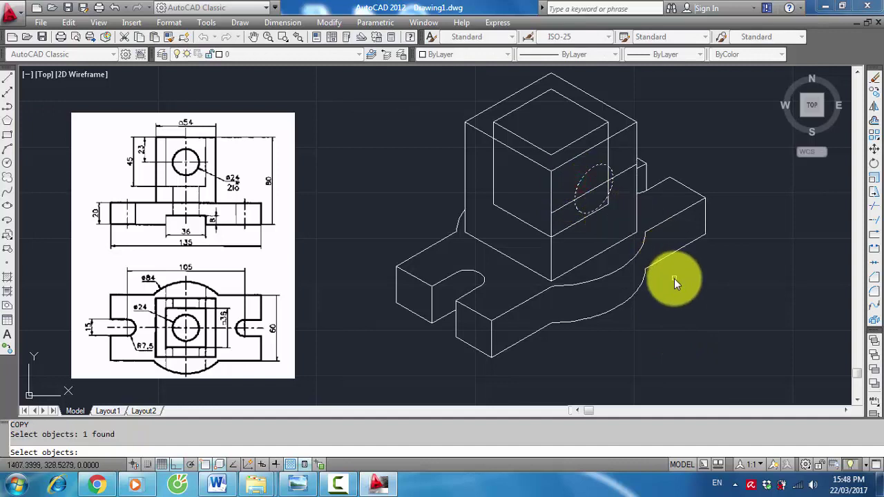
pyautogui.press('Return')
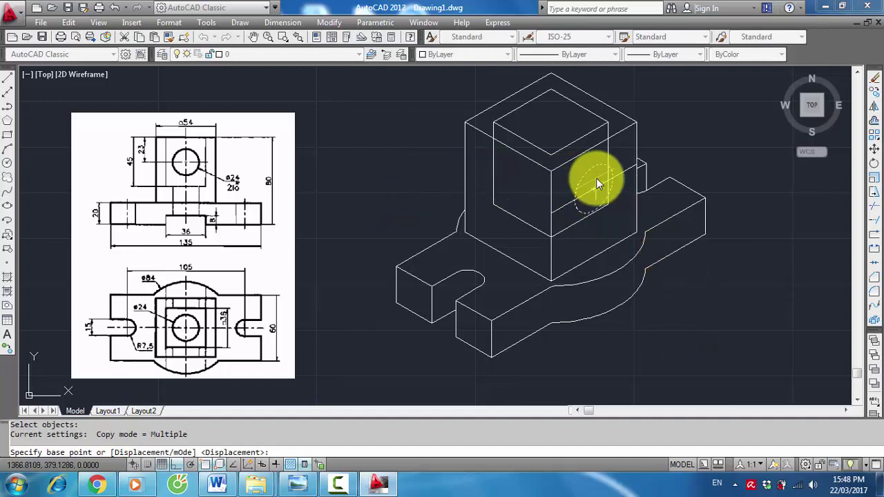
pyautogui.click(591, 188)
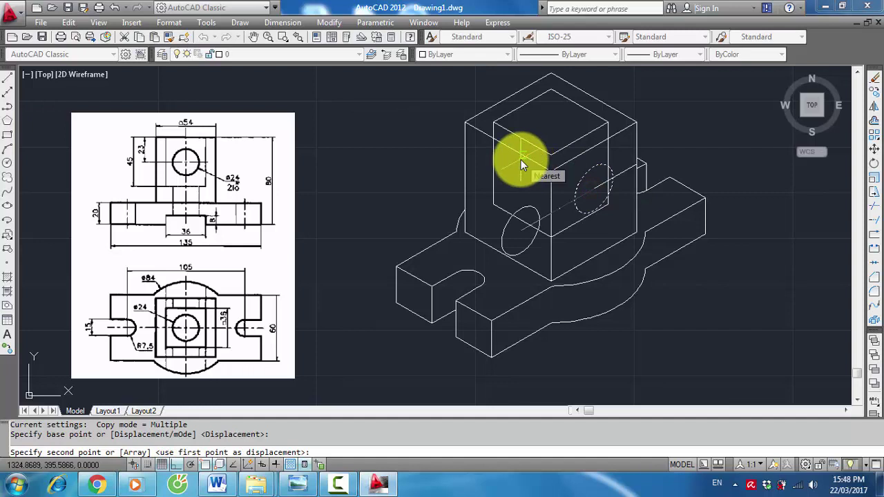
pyautogui.press('F5')
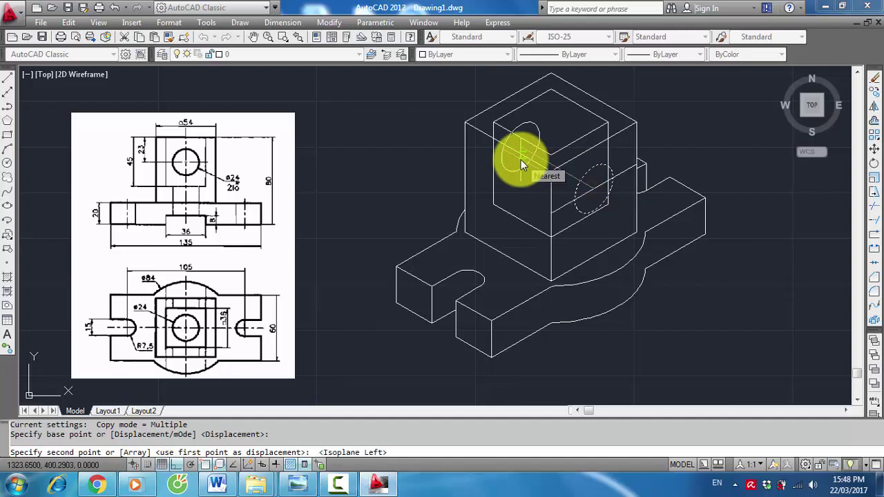
pyautogui.write('9')
pyautogui.press('Return')
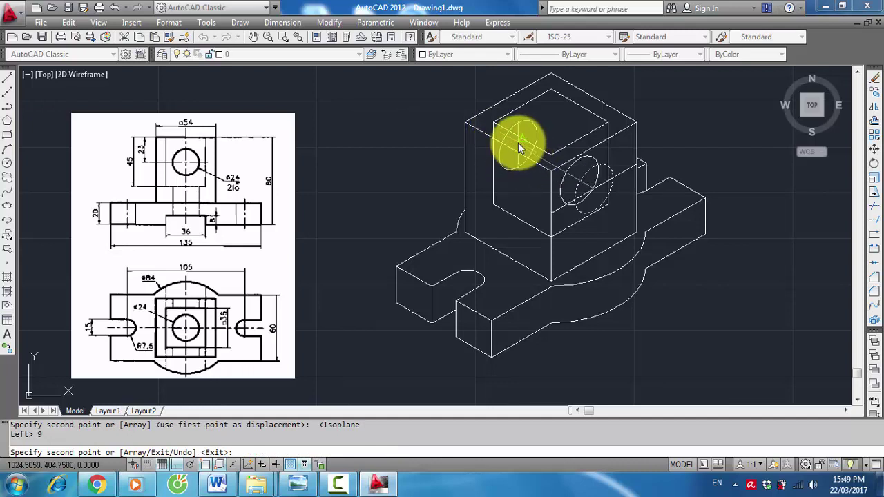
pyautogui.write(' 54')
pyautogui.press('Return')
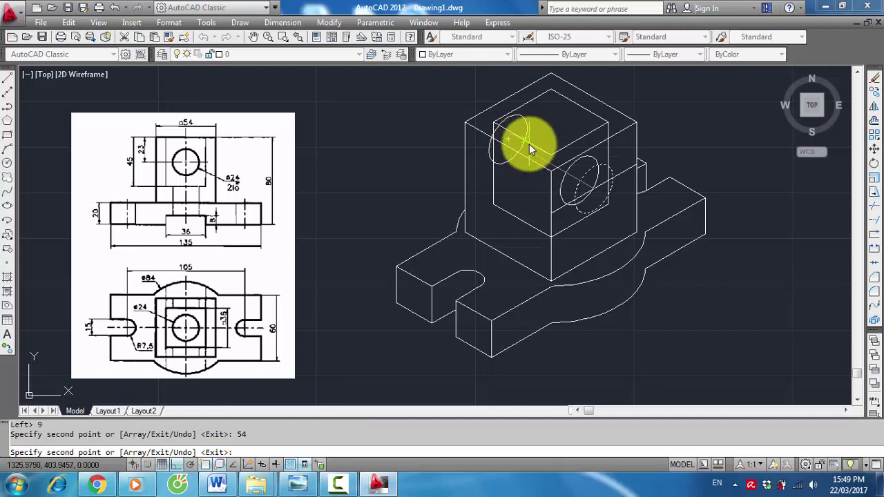
pyautogui.press('Escape')
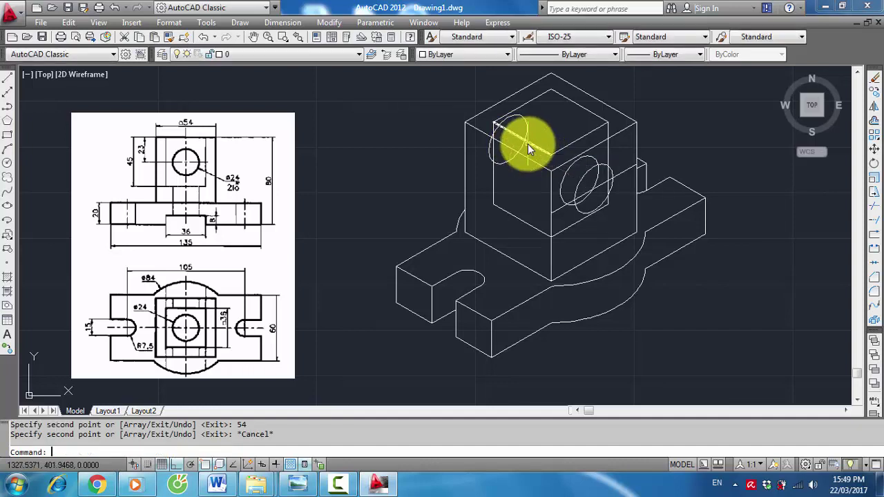
# Copy the left-face hole ellipse 9 units from its centre to show the hole's depth
pyautogui.write('co')
pyautogui.press('Return')
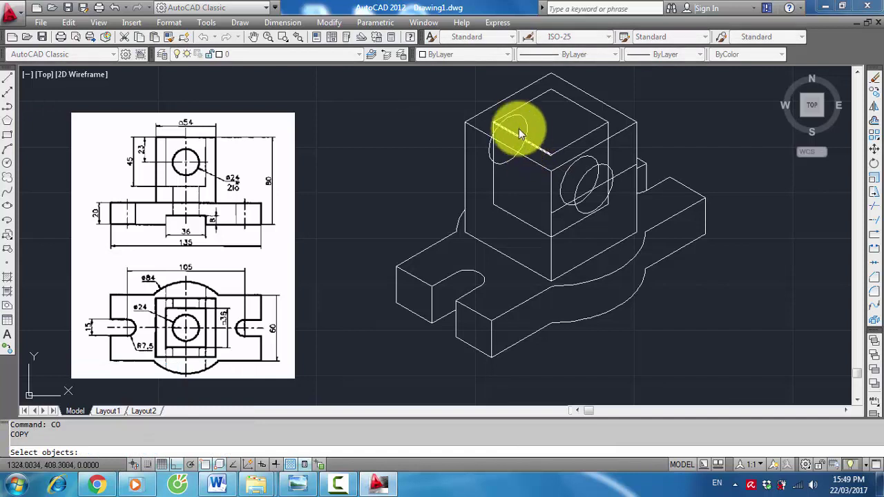
pyautogui.click(515, 121)
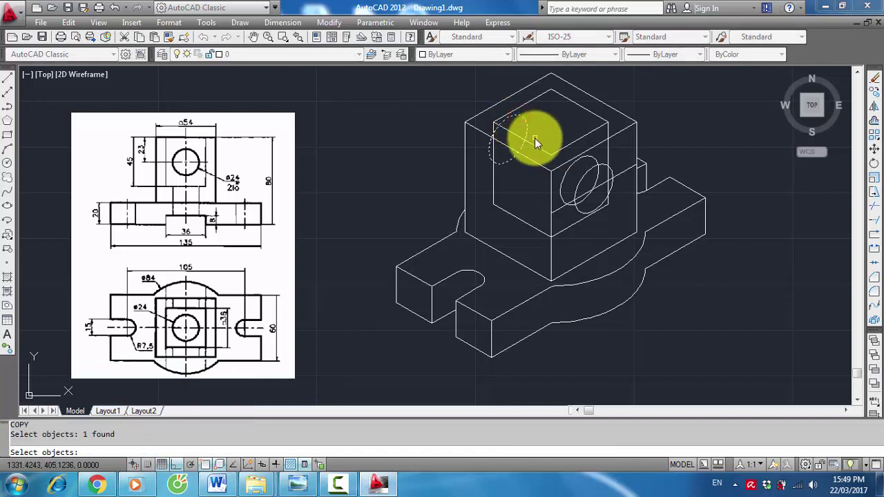
pyautogui.press('Return')
pyautogui.click(510, 139)
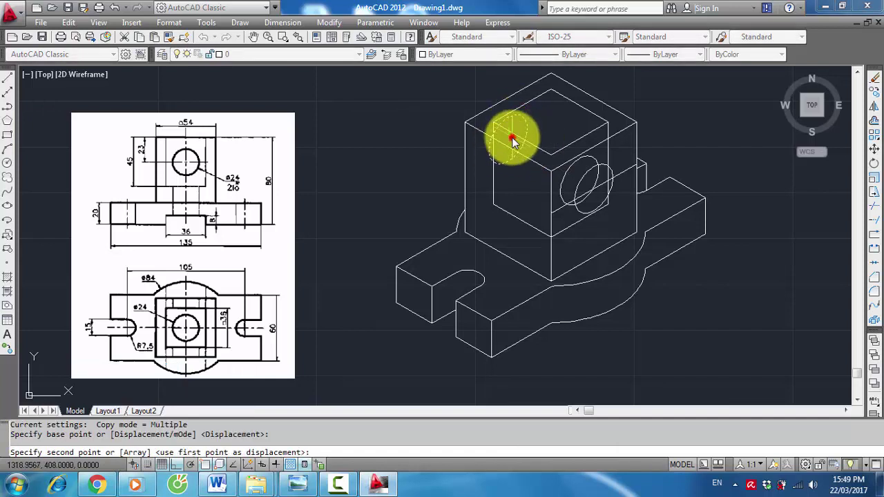
pyautogui.write('9')
pyautogui.press('Return')
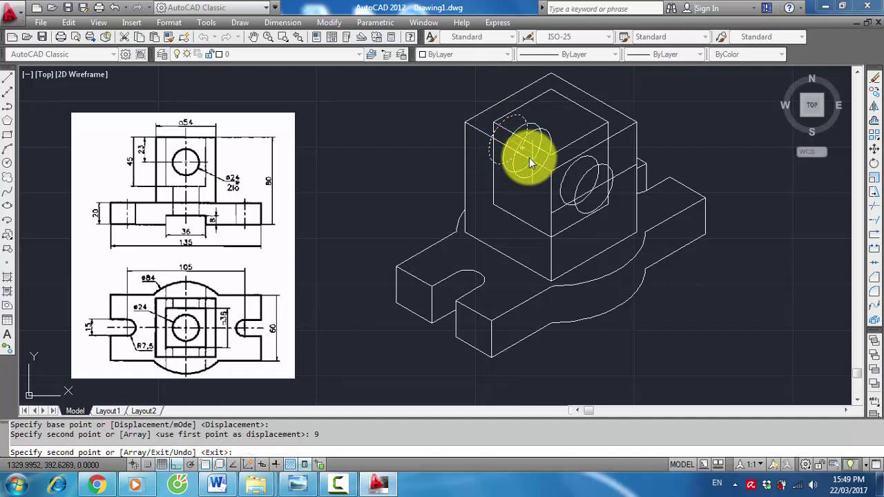
pyautogui.press('Return')
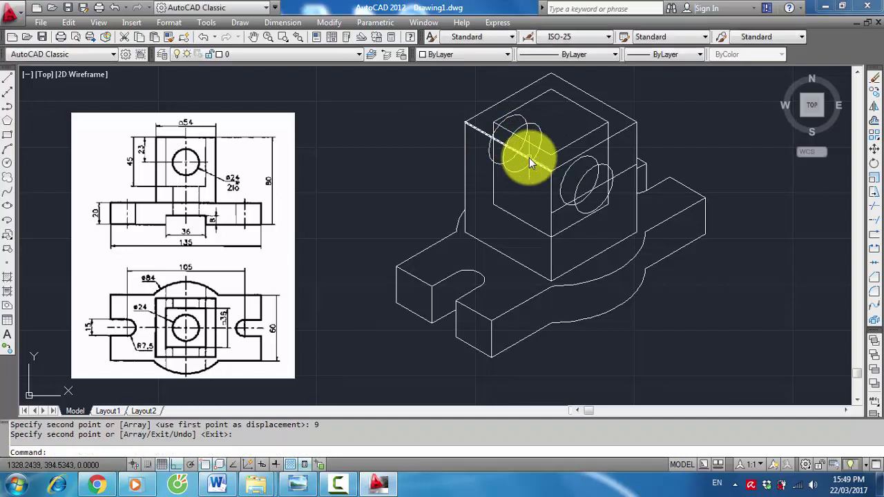
pyautogui.scroll(2, 594, 116)
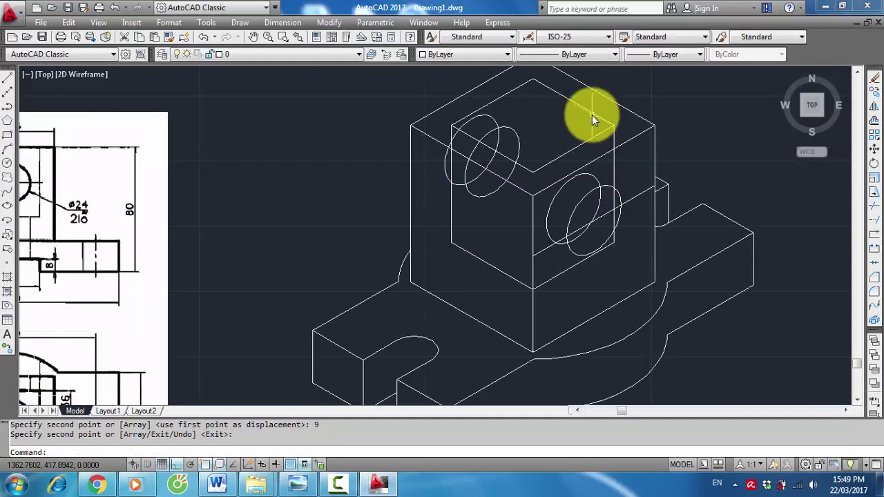
pyautogui.scroll(-2, 613, 167)
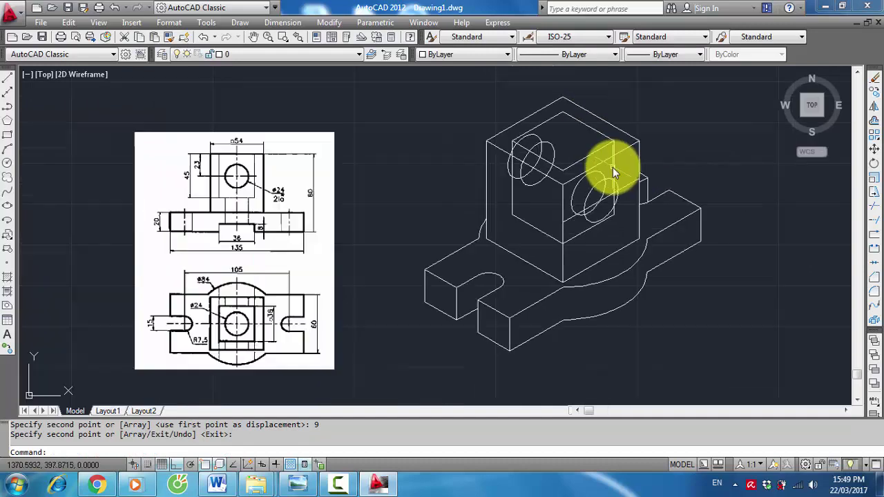
pyautogui.scroll(1, 675, 149)
pyautogui.write('e')
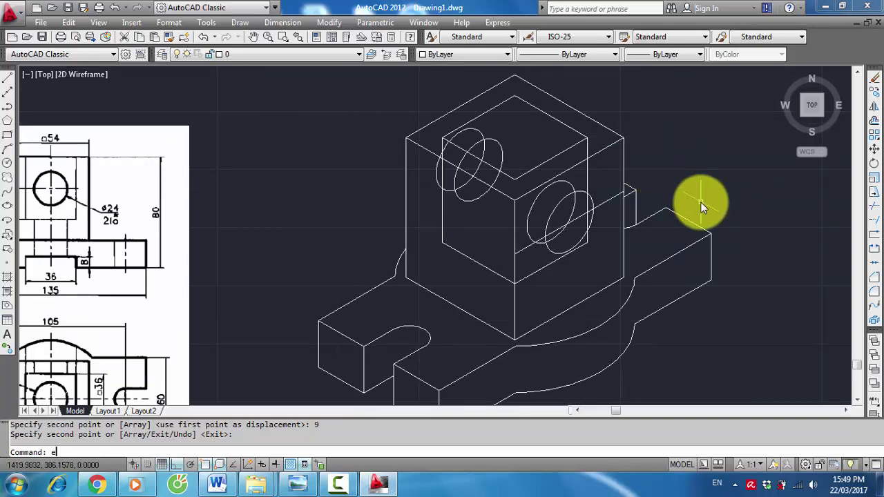
# Cancel an accidental erase and start trimming the hidden hole arcs against the block edges
pyautogui.press('Return')
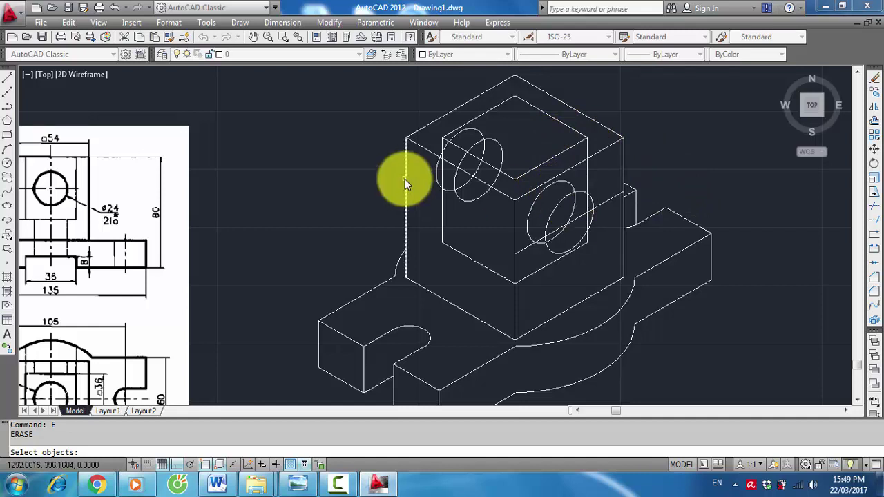
pyautogui.press('Escape')
pyautogui.press('Return')
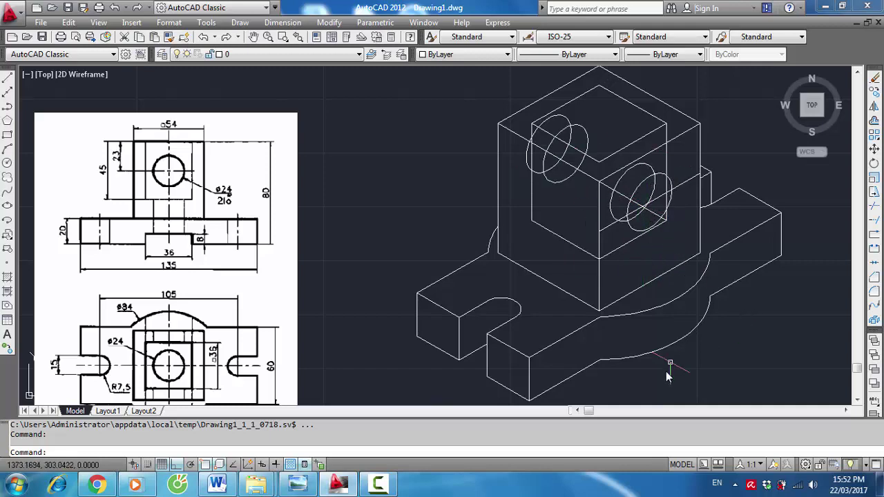
# Abandon a first isocircle attempt that was being drawn in the wrong isoplane
pyautogui.scroll(-5, 713, 268)
pyautogui.scroll(3, 738, 308)
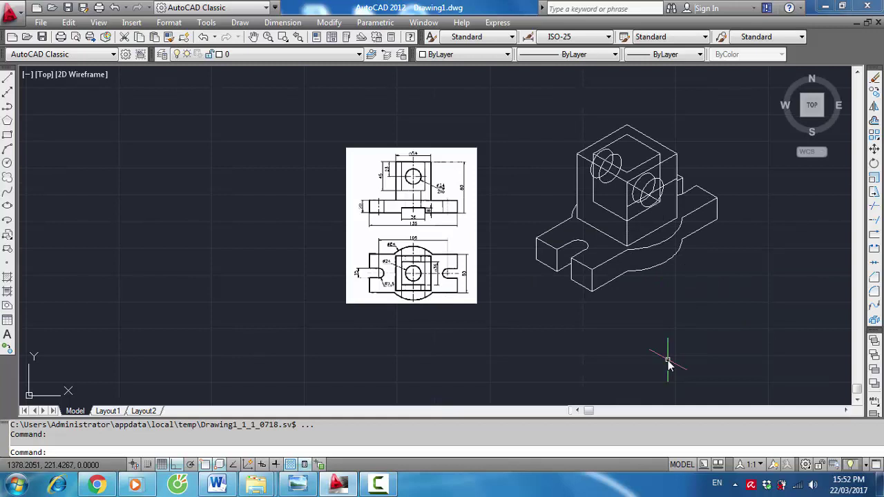
pyautogui.press('Escape')
pyautogui.write('E')
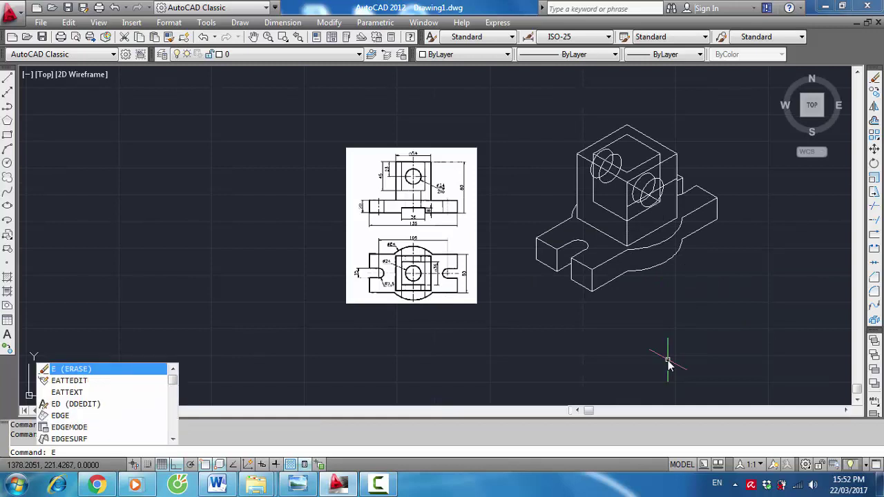
pyautogui.write('l')
pyautogui.press('Return')
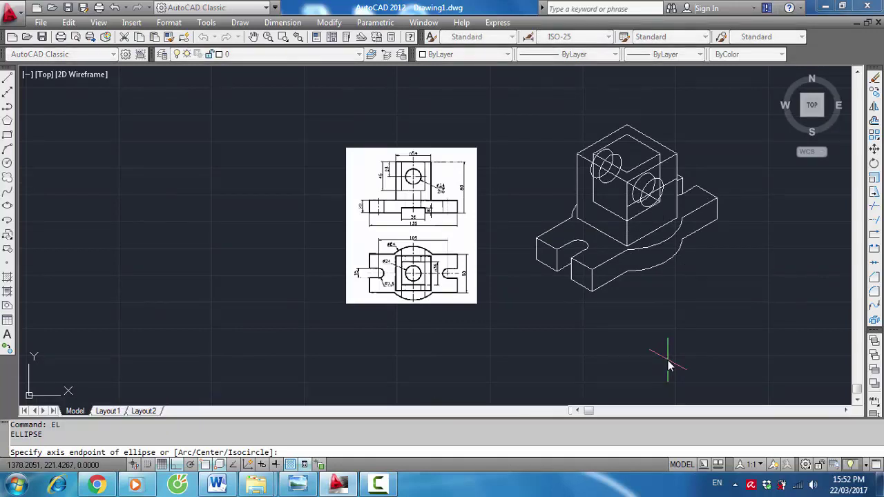
pyautogui.write('i')
pyautogui.press('Return')
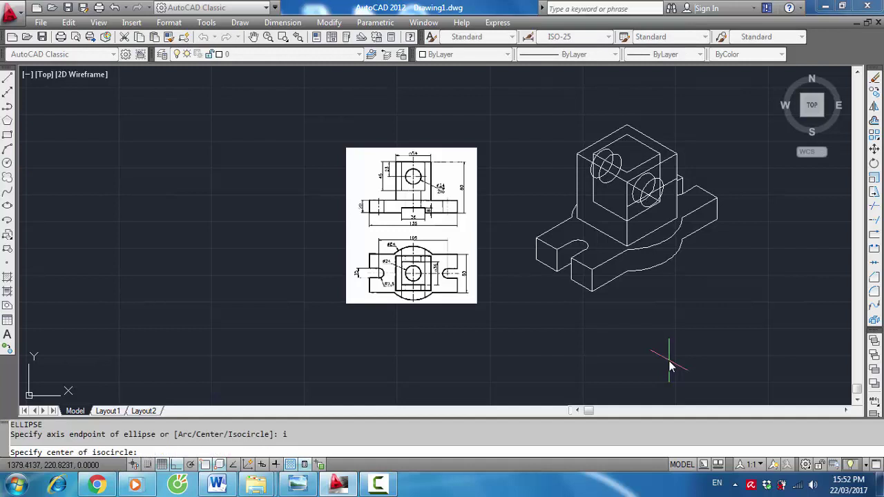
pyautogui.click(730, 351)
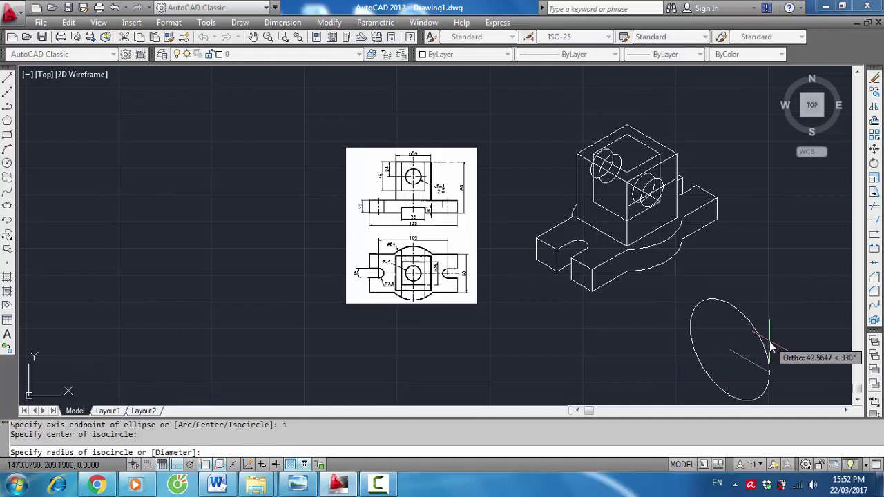
pyautogui.press('Escape')
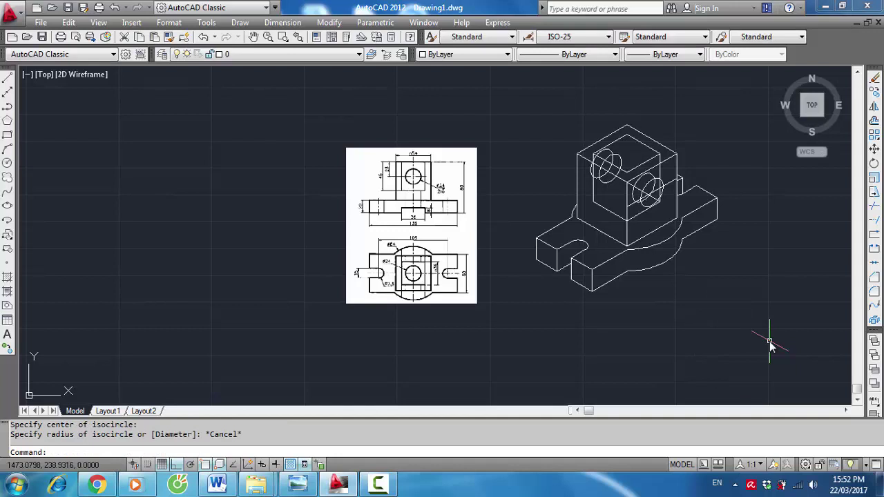
# On the top isoplane, draw a 24-diameter isocircle below-right of the bracket
pyautogui.press('F5')
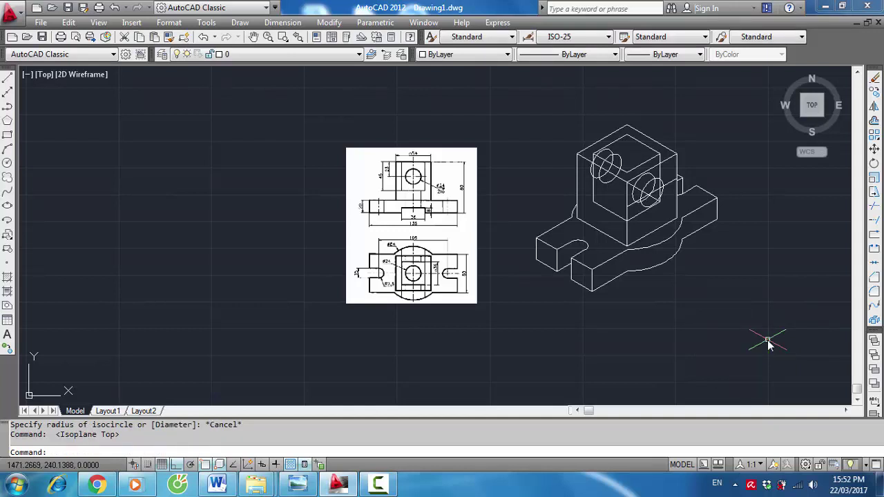
pyautogui.write('El')
pyautogui.press('Return')
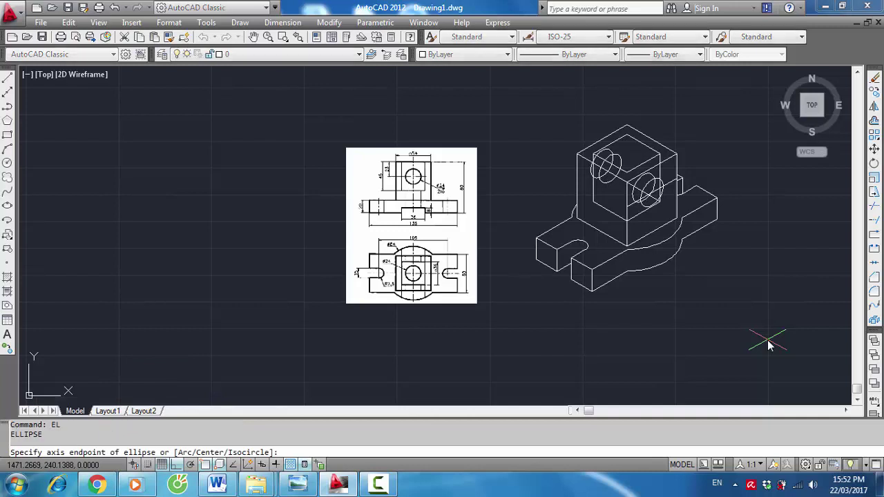
pyautogui.write('i')
pyautogui.press('Return')
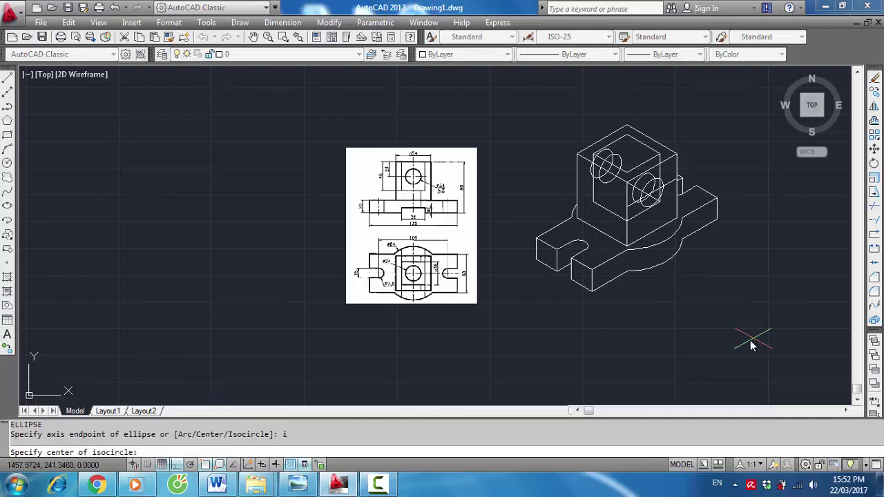
pyautogui.click(750, 339)
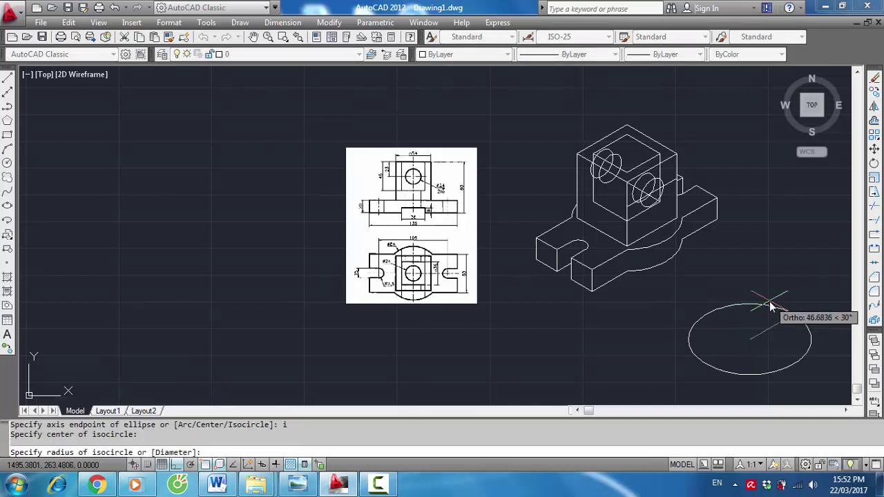
pyautogui.write('d')
pyautogui.press('Return')
pyautogui.write('24')
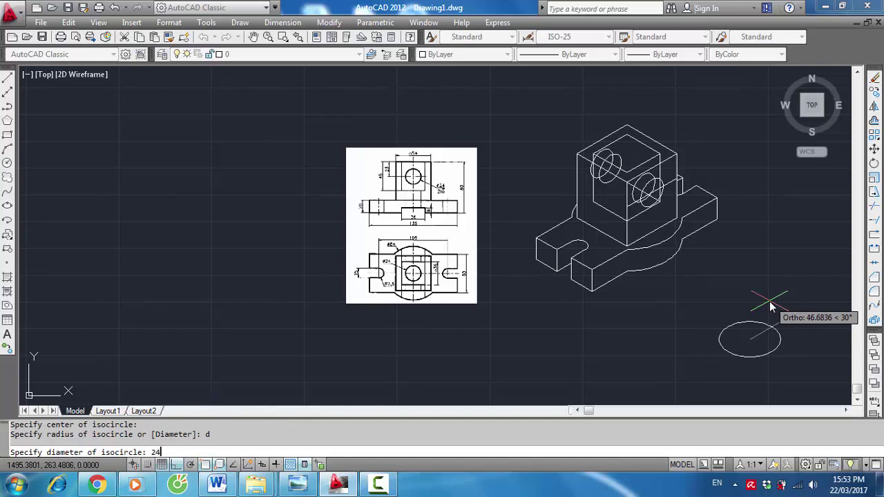
pyautogui.press('Return')
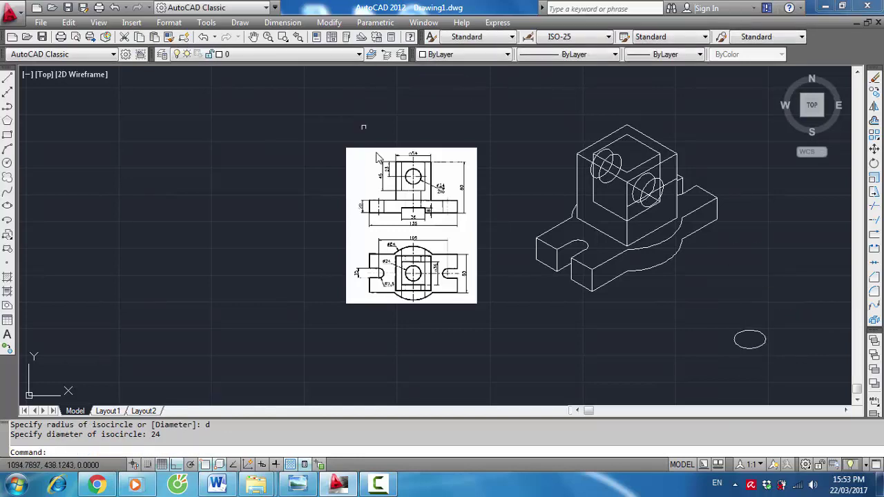
pyautogui.scroll(2, 377, 151)
pyautogui.scroll(2, 435, 211)
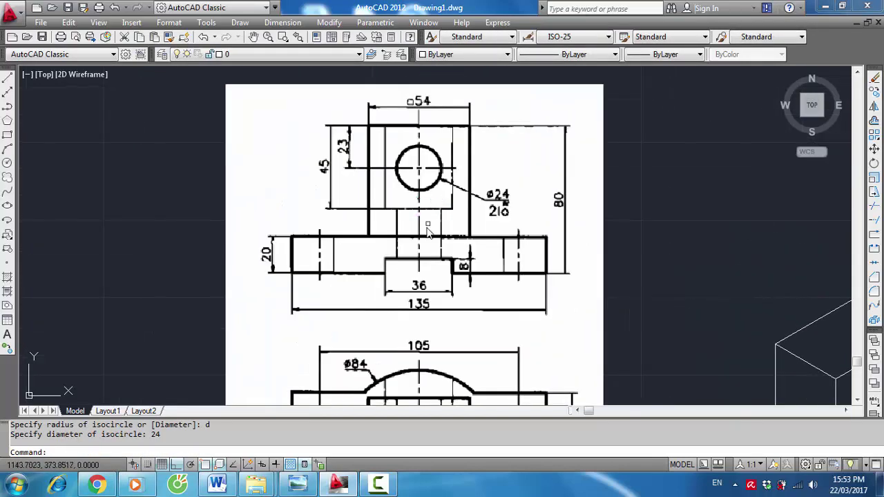
pyautogui.scroll(-3, 423, 335)
pyautogui.scroll(2, 425, 290)
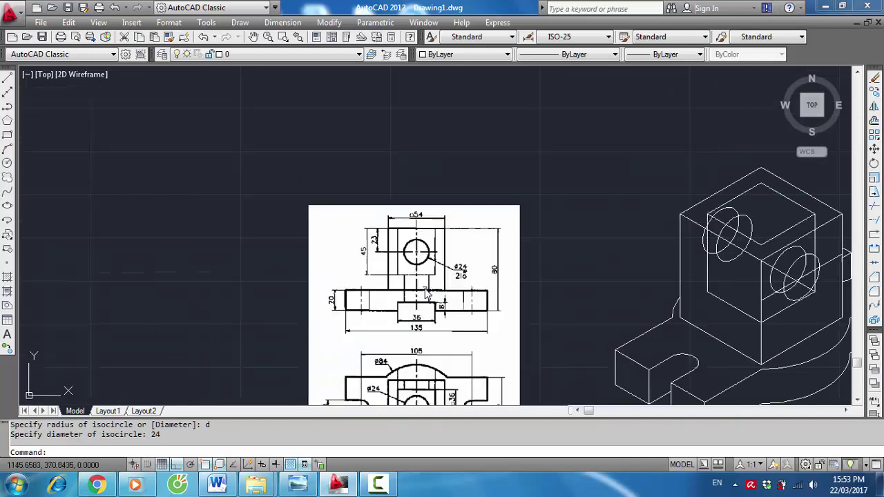
pyautogui.scroll(-2, 417, 246)
pyautogui.scroll(-1, 415, 246)
pyautogui.scroll(3, 400, 245)
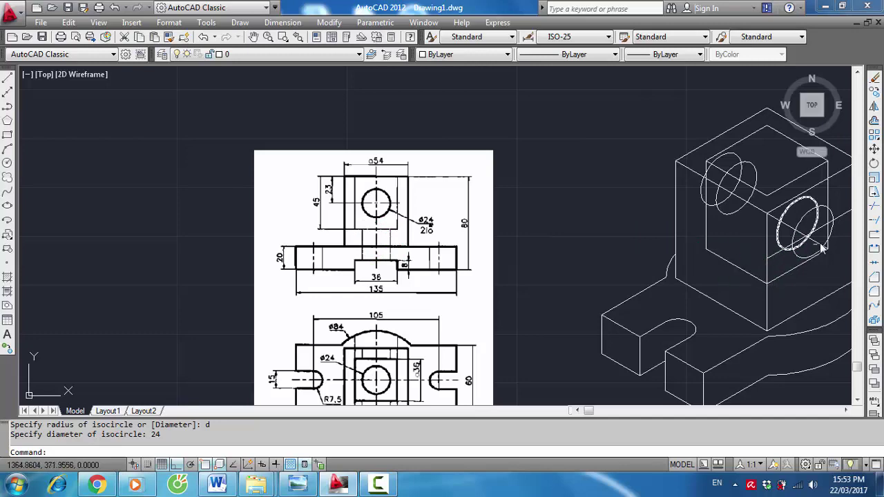
pyautogui.scroll(-4, 775, 245)
pyautogui.scroll(-2, 775, 245)
# Copy the 24-diameter isocircle into the upright block, centred midway between two corners
pyautogui.moveTo(822, 290); pyautogui.dragTo(670, 292, button='middle')
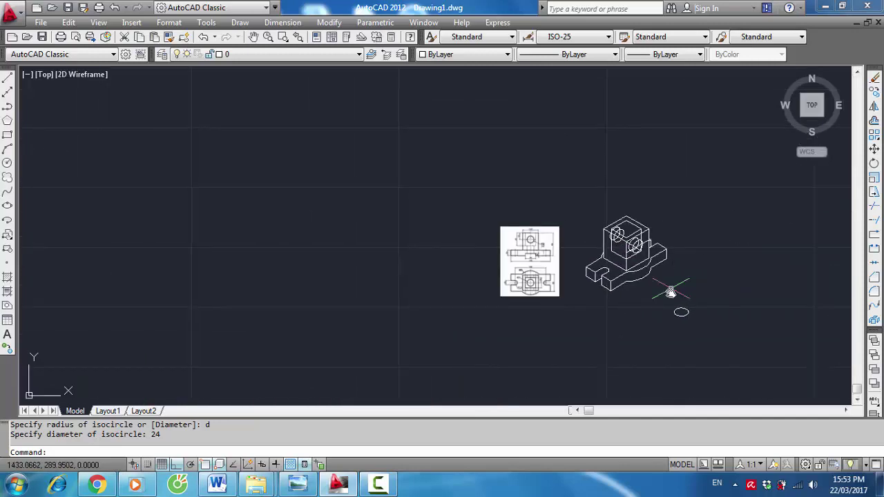
pyautogui.scroll(3, 694, 325)
pyautogui.click(724, 359)
pyautogui.click(626, 264)
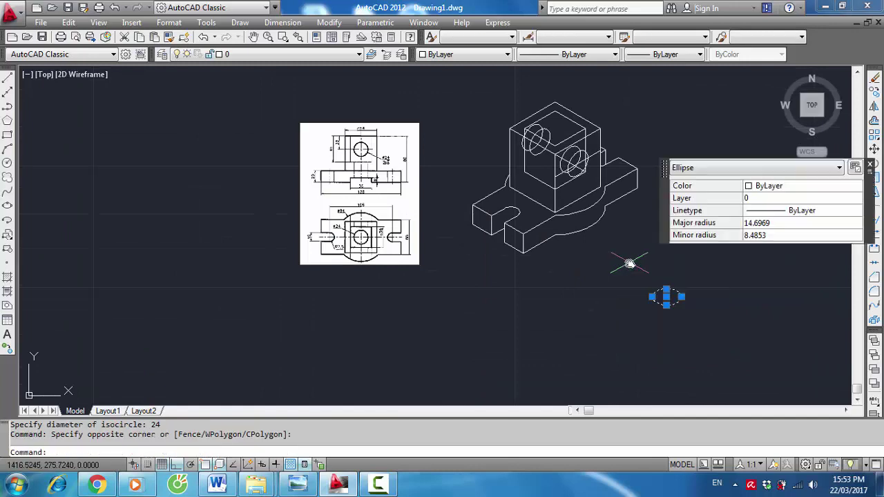
pyautogui.write('co')
pyautogui.press('Return')
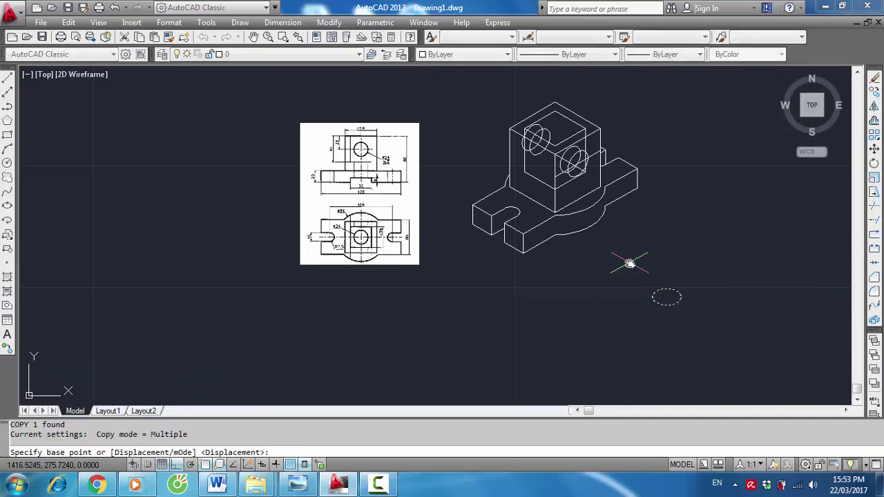
pyautogui.click(667, 297)
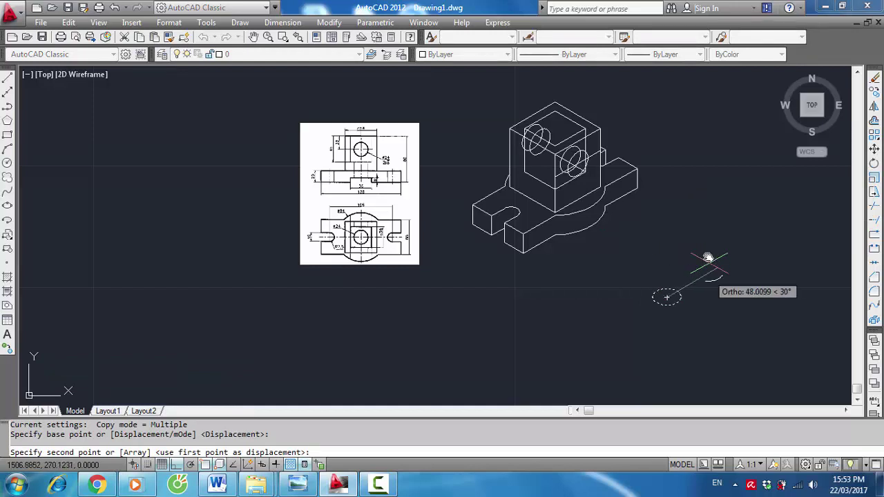
pyautogui.keyDown('shift'); pyautogui.rightClick(713, 204); pyautogui.keyUp('shift')
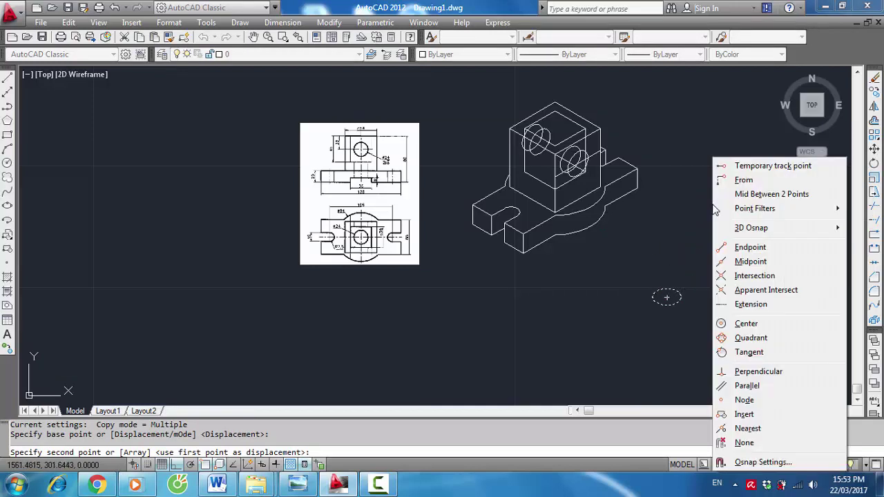
pyautogui.click(749, 196)
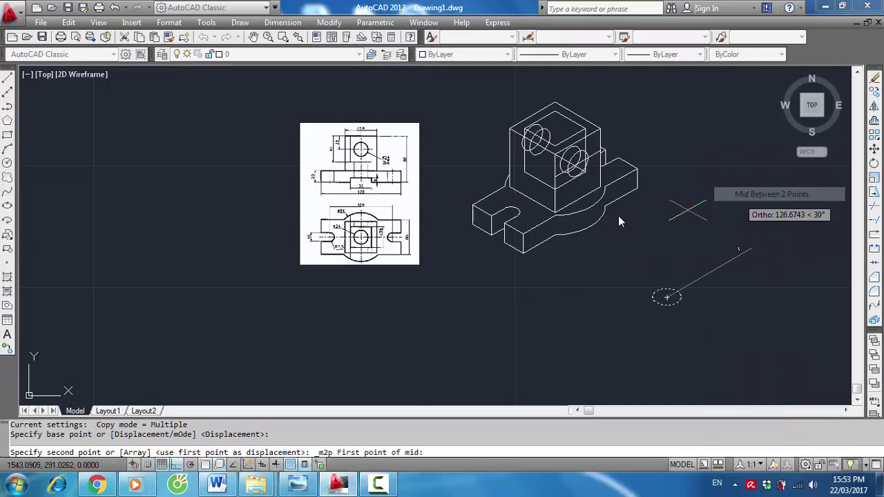
pyautogui.click(527, 174)
pyautogui.click(587, 175)
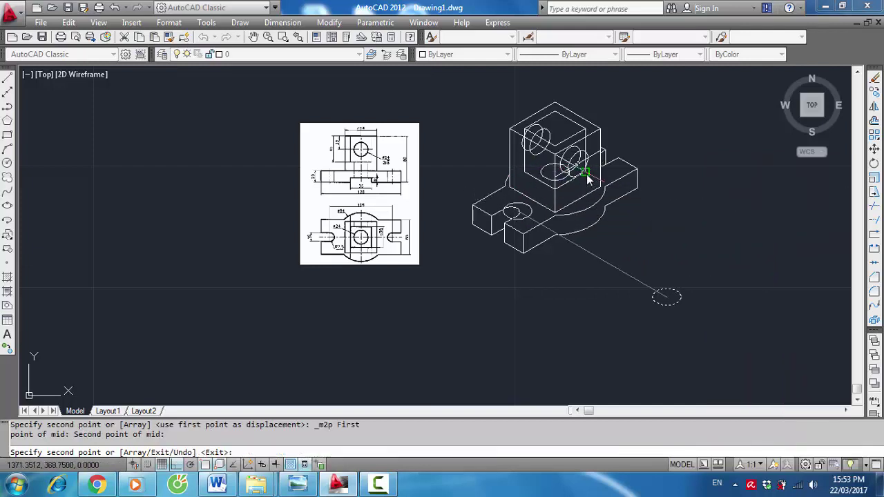
pyautogui.press('Escape')
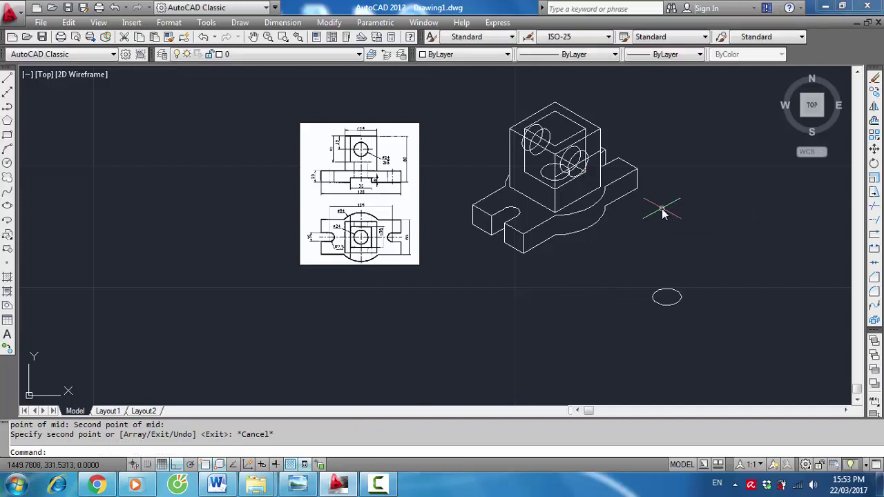
# Zoom in and out to compare the model with the reference drawing
pyautogui.scroll(2, 678, 118)
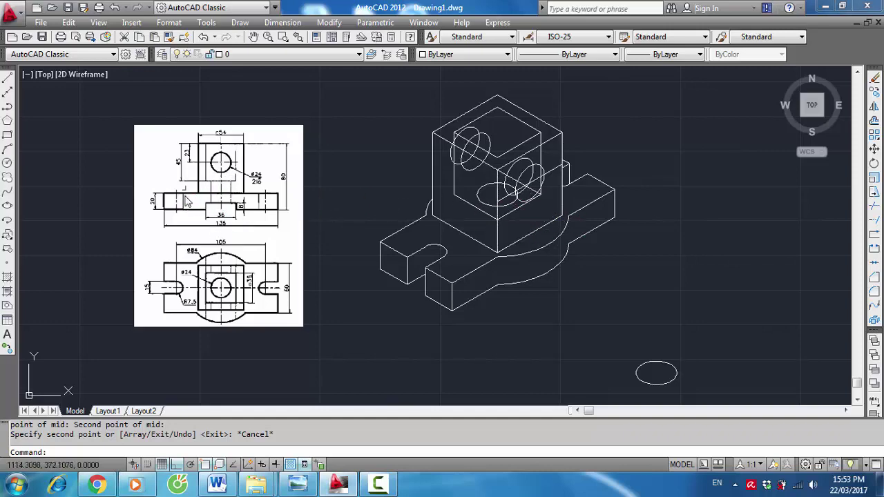
pyautogui.scroll(3, 217, 197)
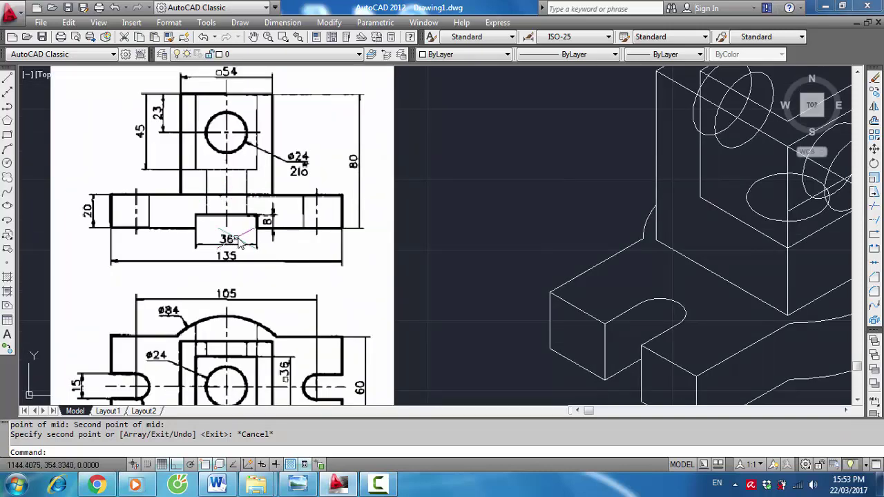
pyautogui.scroll(-4, 235, 239)
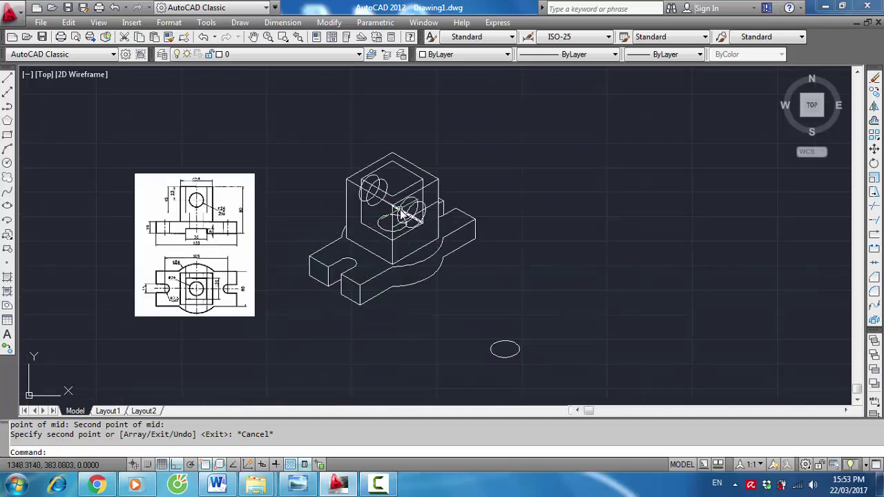
pyautogui.scroll(2, 402, 188)
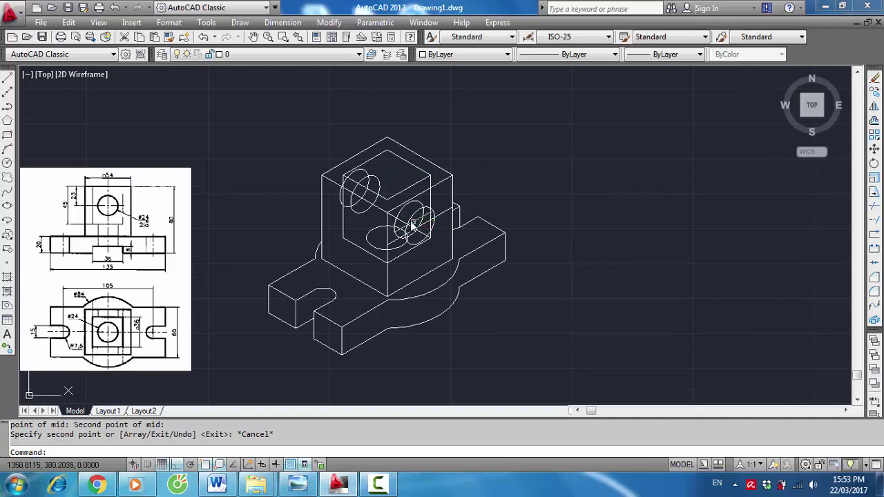
pyautogui.scroll(3, 411, 246)
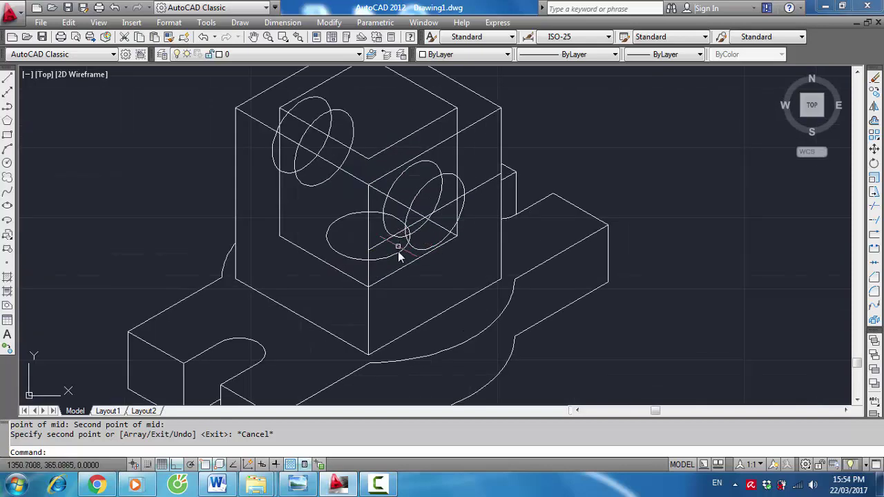
pyautogui.scroll(-2, 609, 296)
pyautogui.write('TR')
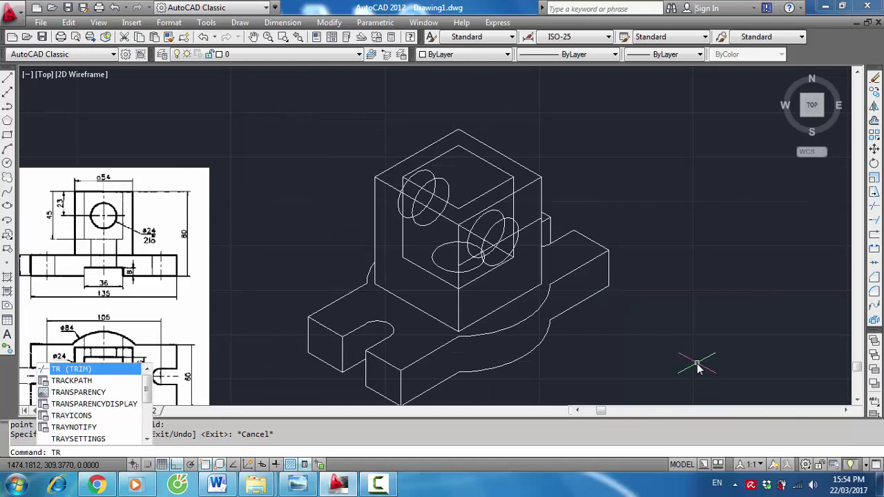
pyautogui.press('Return')
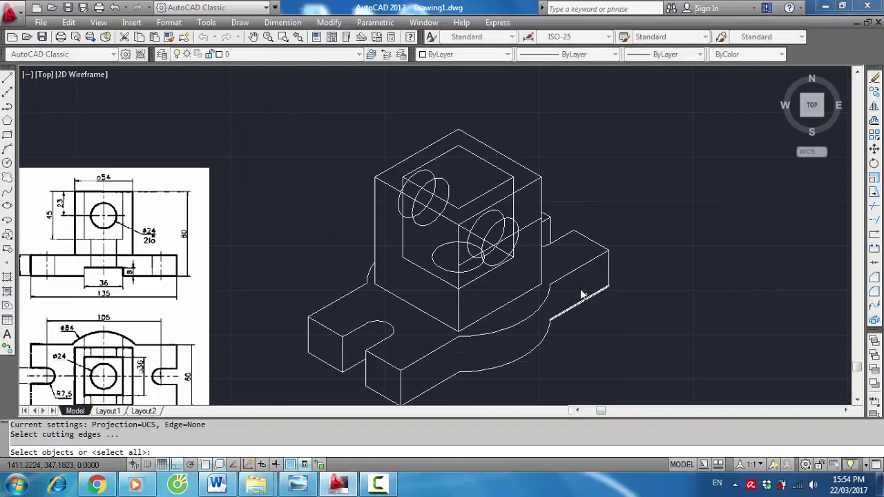
pyautogui.scroll(2, 490, 209)
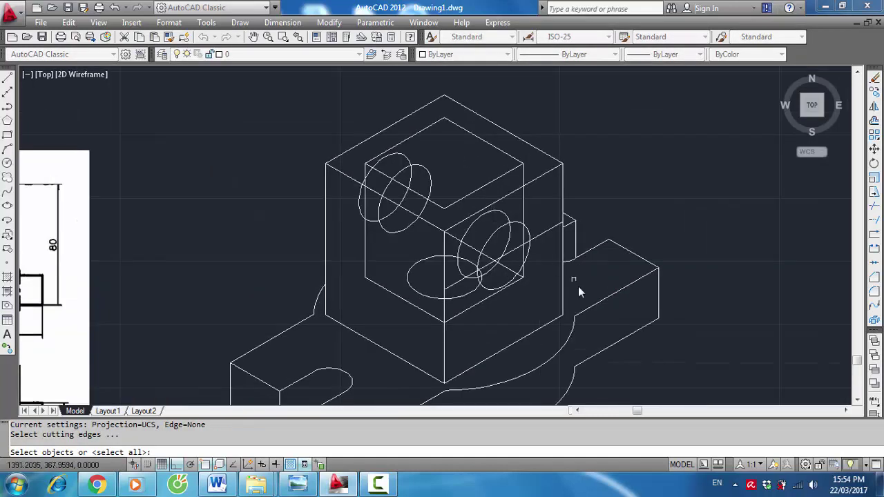
pyautogui.scroll(2, 494, 312)
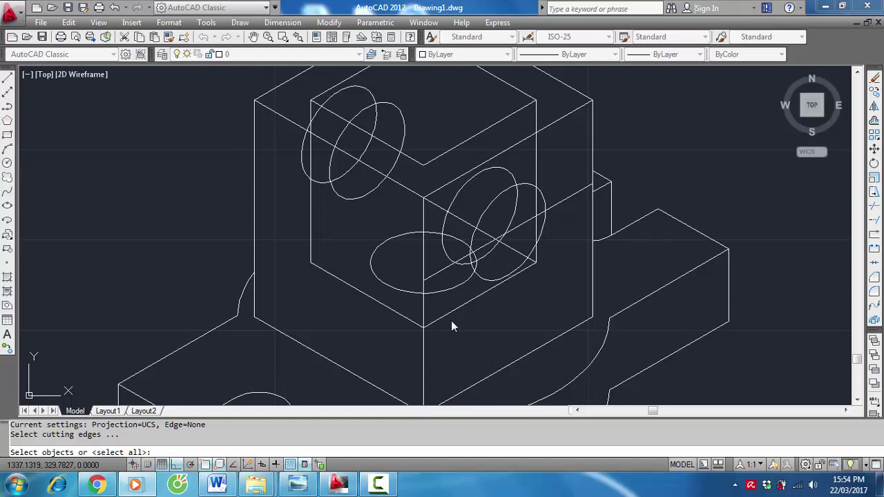
pyautogui.click(735, 343)
pyautogui.press('Escape')
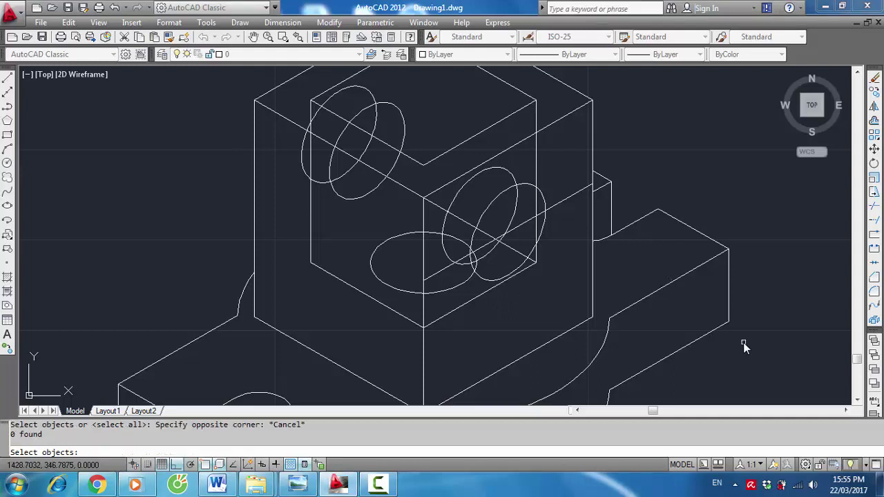
pyautogui.press('Escape')
pyautogui.write('r')
pyautogui.press('Return')
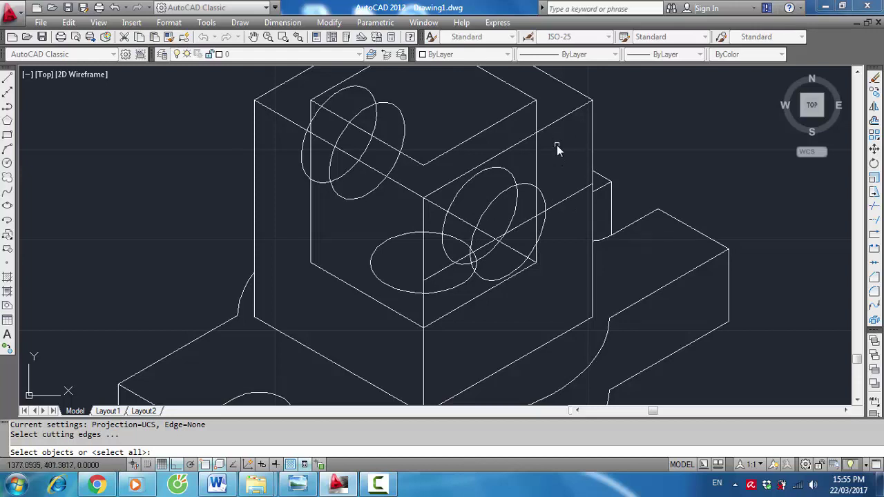
# Erase the upper block's vertical edge and lower front edge
pyautogui.press('Escape')
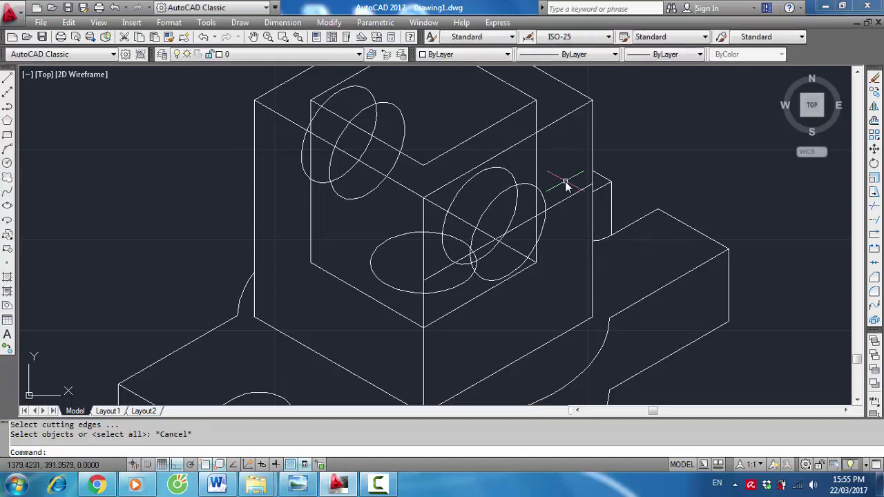
pyautogui.write('e')
pyautogui.press('Return')
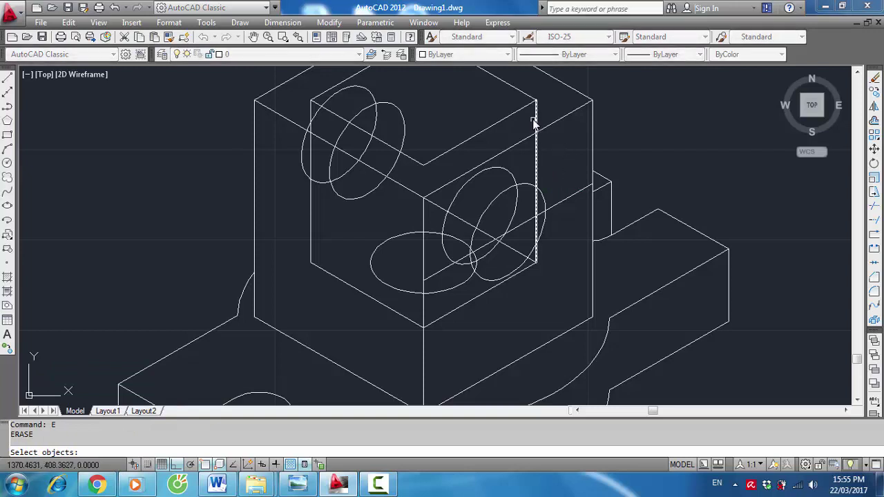
pyautogui.click(536, 115)
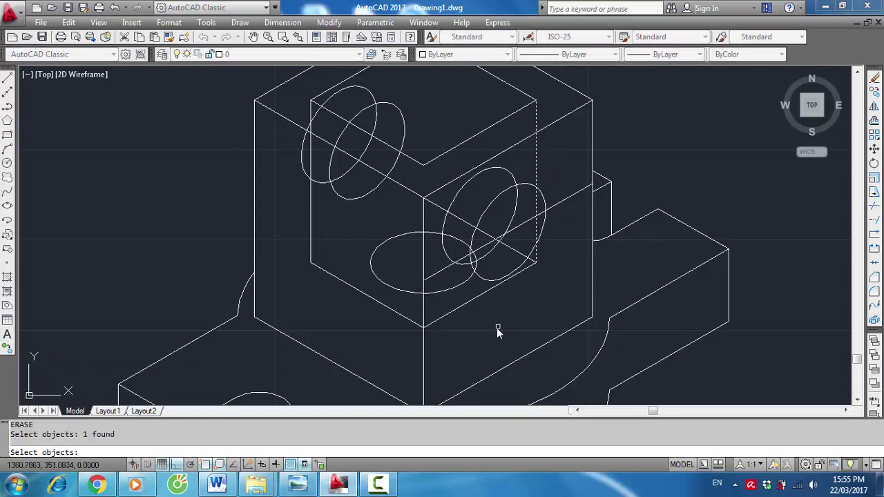
pyautogui.click(467, 304)
pyautogui.press('Return')
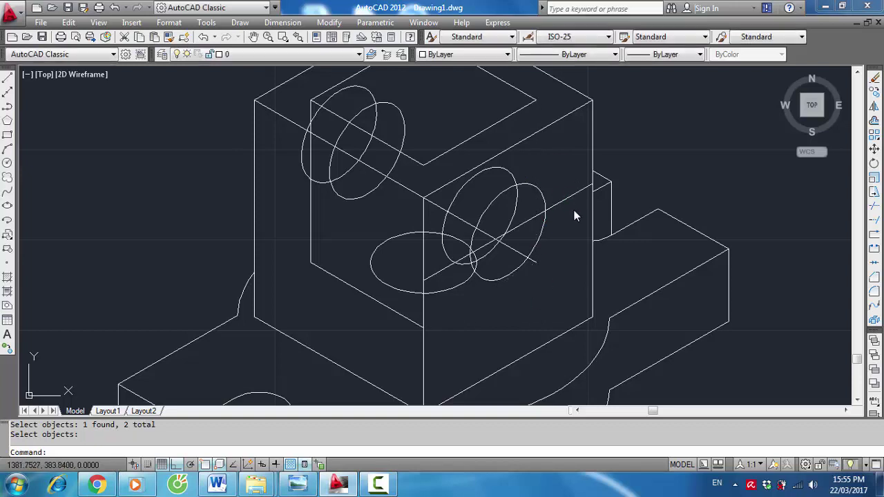
# Erase the diagonal line running through the side-face ellipses
pyautogui.scroll(1, 571, 228)
pyautogui.write('e')
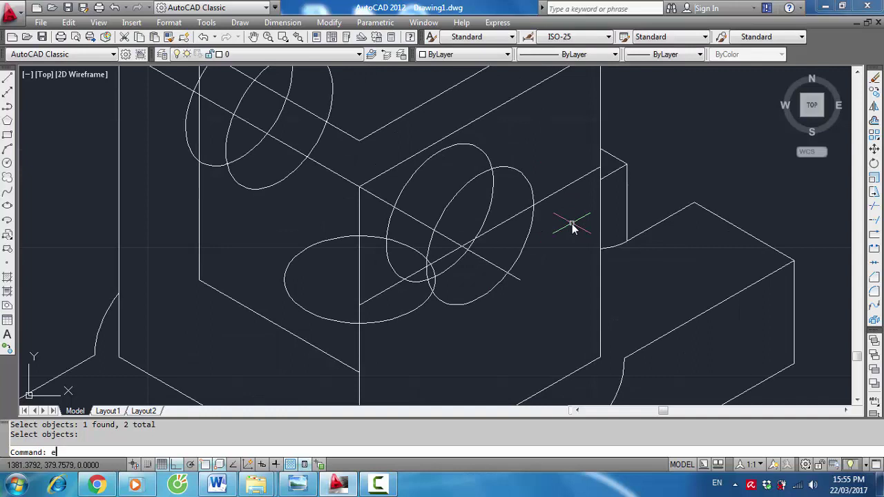
pyautogui.press('Return')
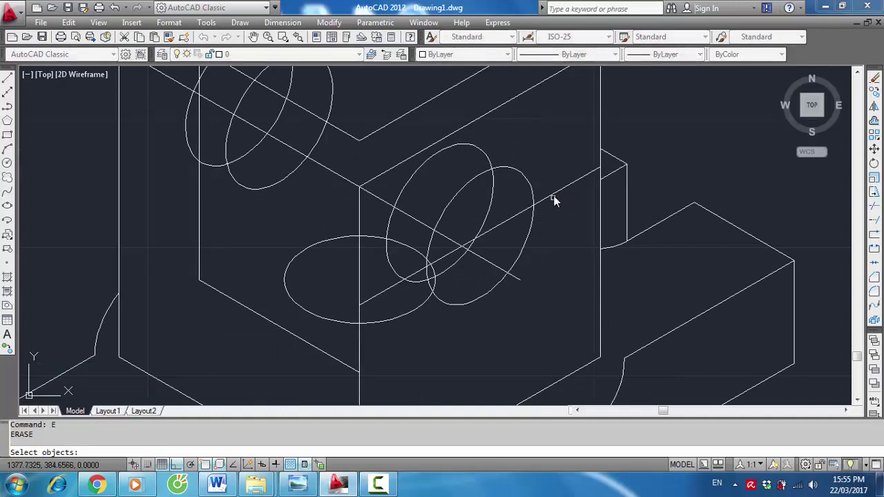
pyautogui.click(556, 197)
pyautogui.press('Return')
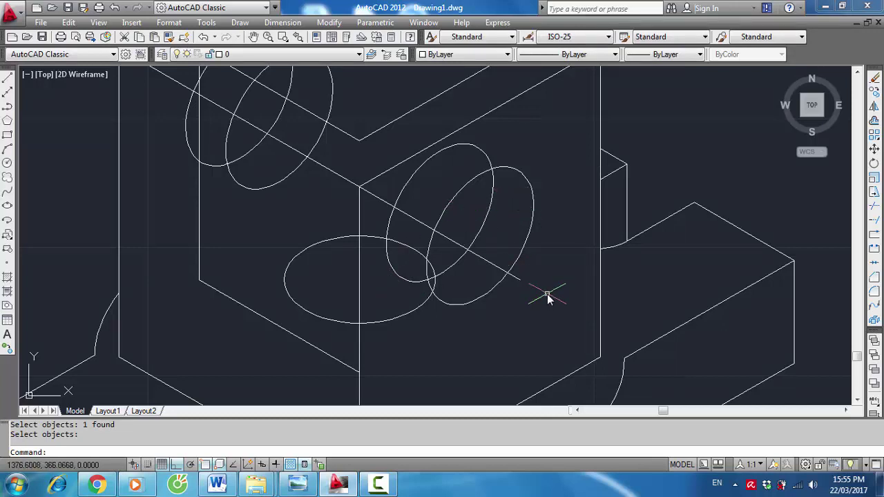
pyautogui.write('tr')
# Trim away the left part of a hole ellipse using the right ellipse as cutting edge
pyautogui.press('Return')
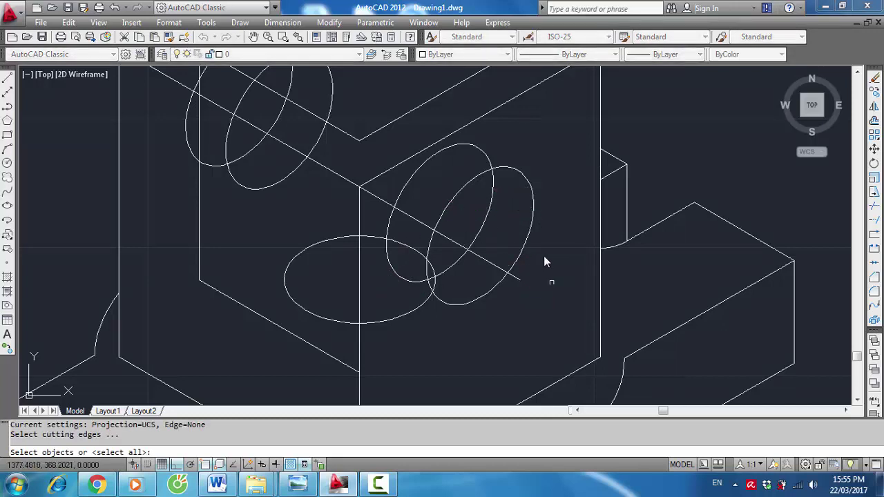
pyautogui.click(529, 181)
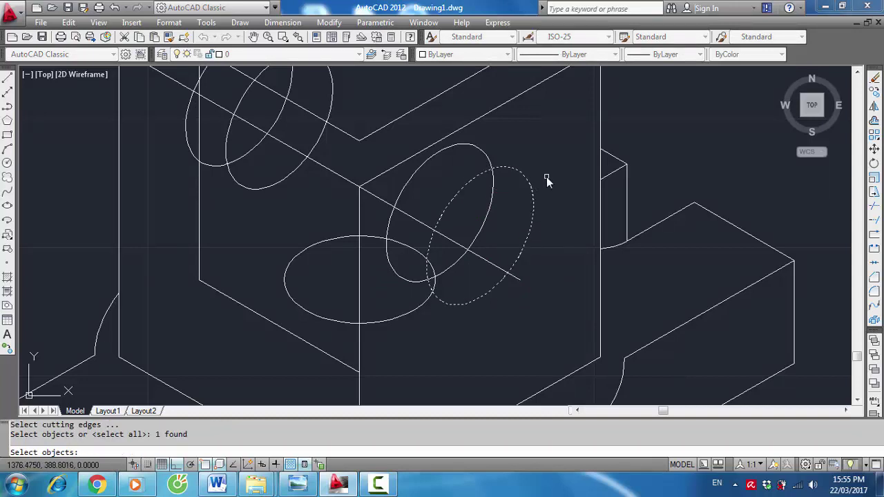
pyautogui.press('Return')
pyautogui.click(465, 145)
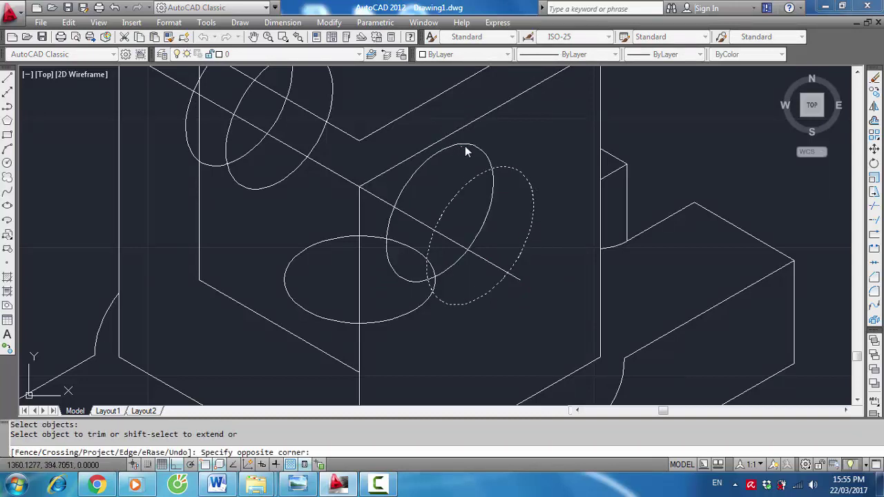
pyautogui.click(467, 142)
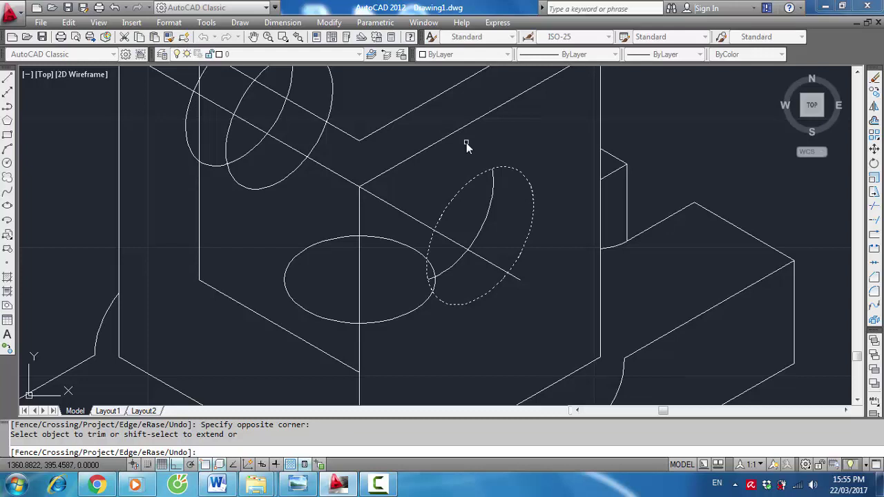
pyautogui.press('Escape')
# Trim the diagonal line, stray segments and overlapping ellipse inside the hole against the ellipse arcs
pyautogui.press('Return')
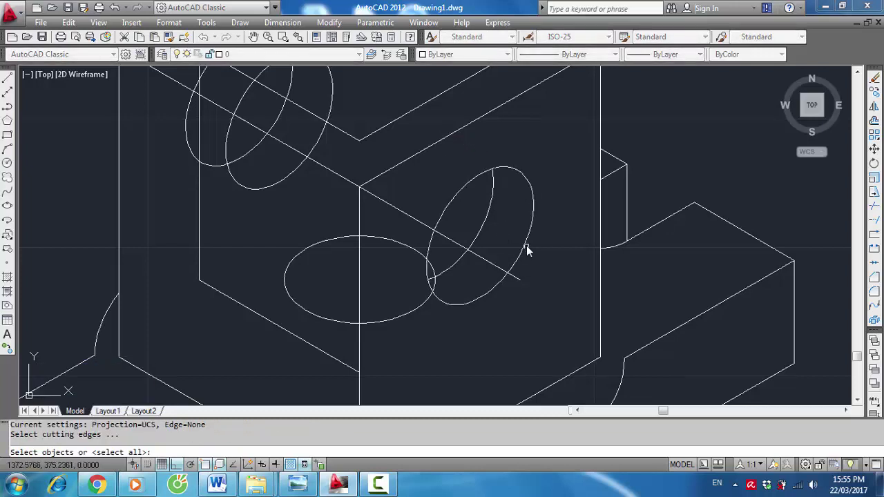
pyautogui.click(532, 226)
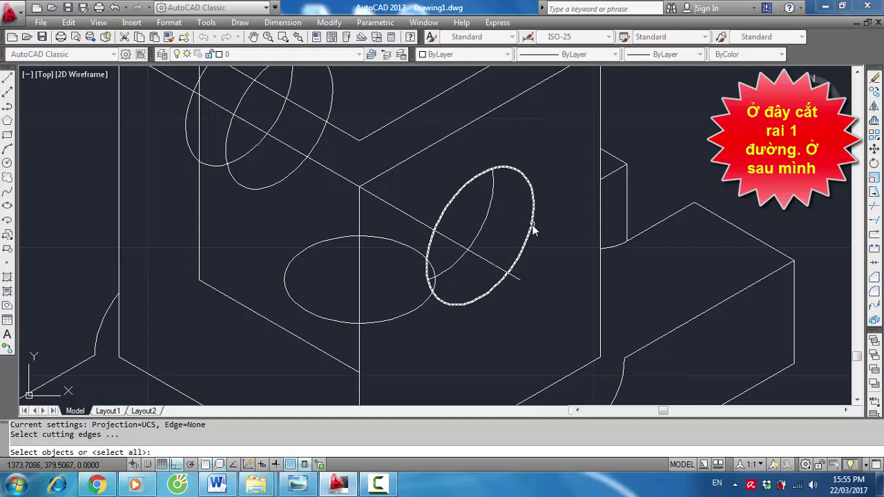
pyautogui.click(532, 228)
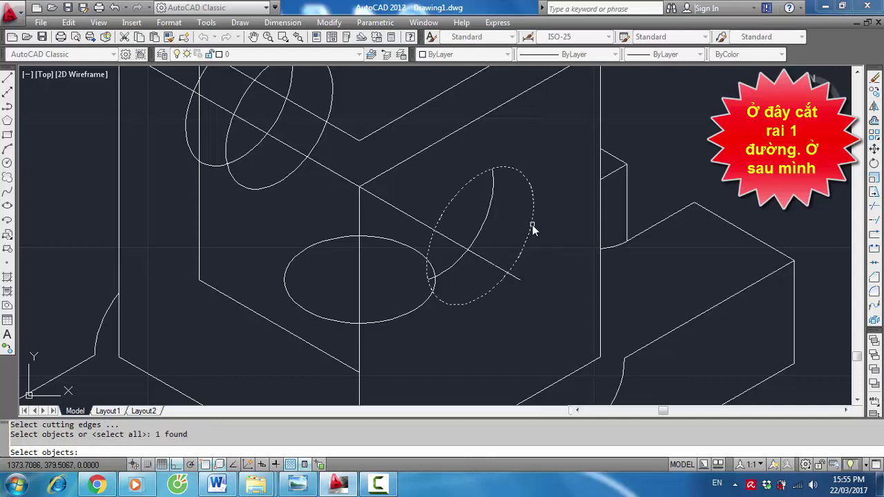
pyautogui.click(480, 234)
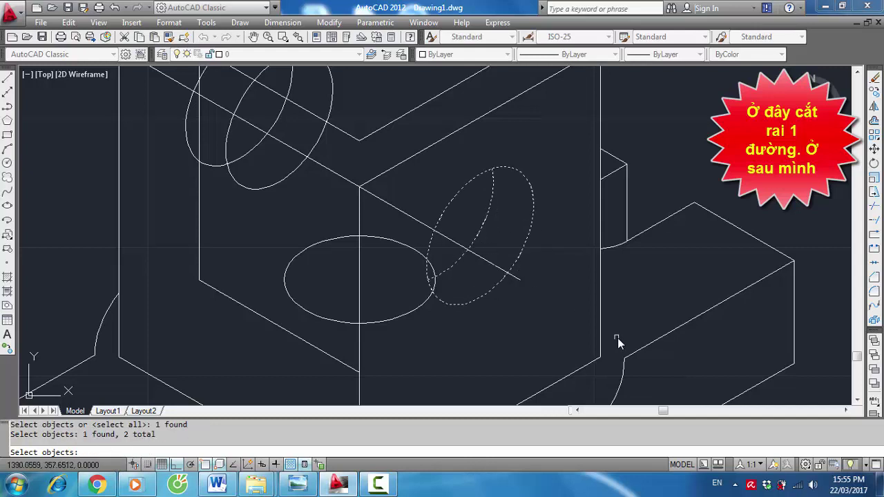
pyautogui.press('Return')
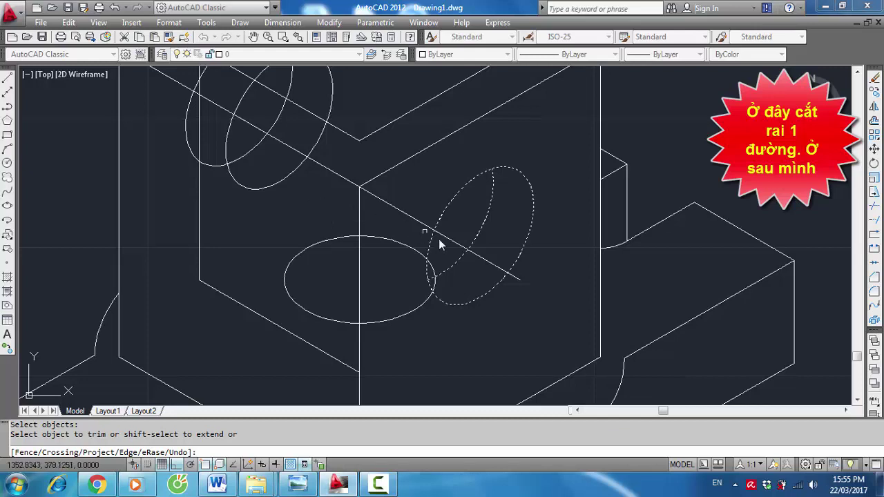
pyautogui.click(483, 259)
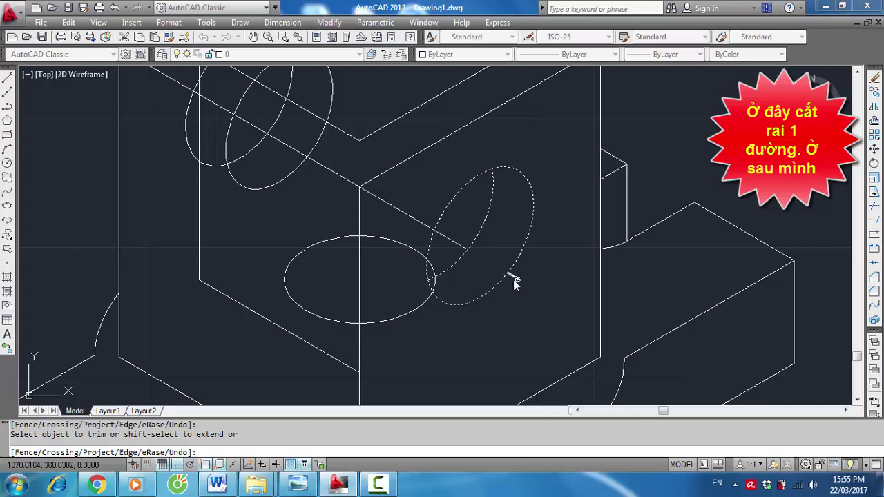
pyautogui.click(416, 223)
pyautogui.click(417, 218)
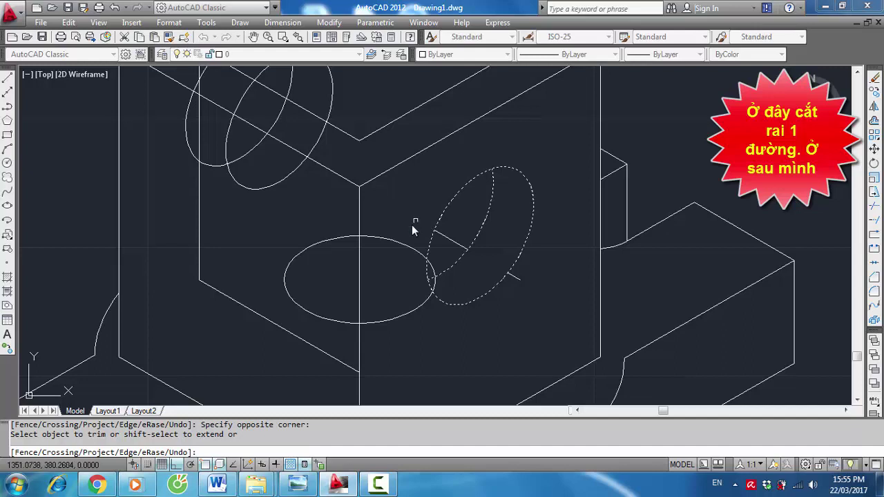
pyautogui.click(407, 247)
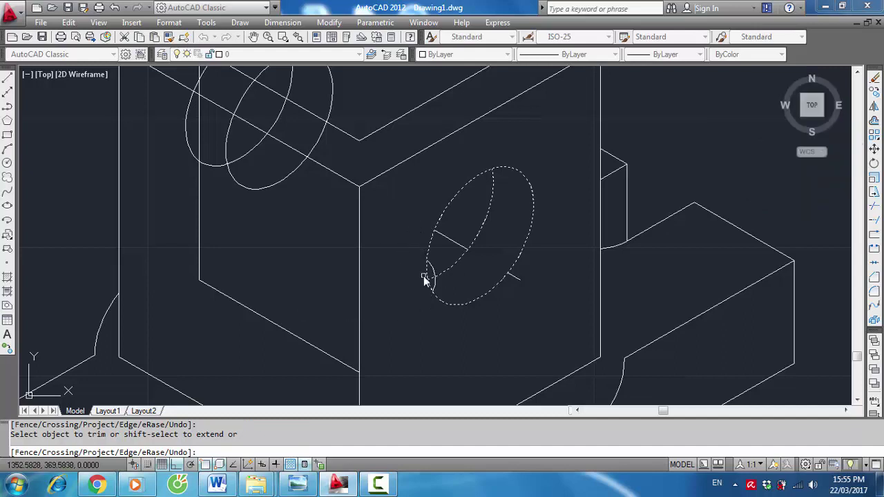
pyautogui.scroll(3, 448, 278)
pyautogui.scroll(2, 447, 279)
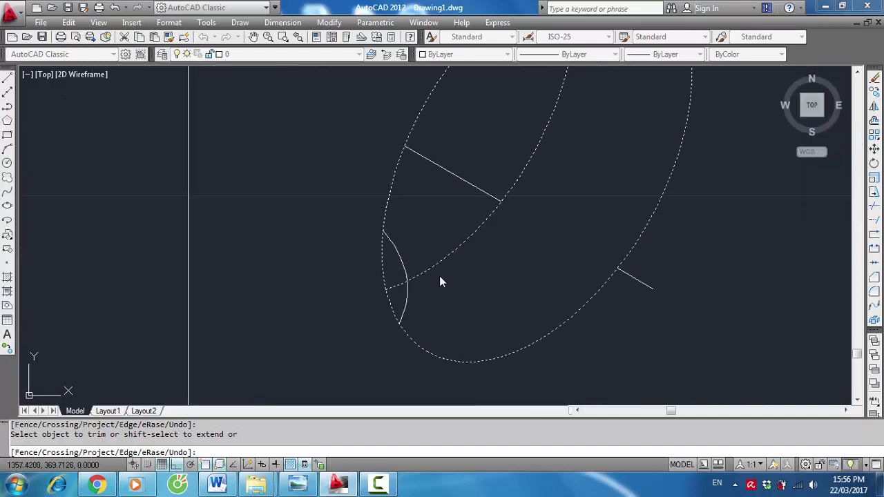
pyautogui.click(396, 290)
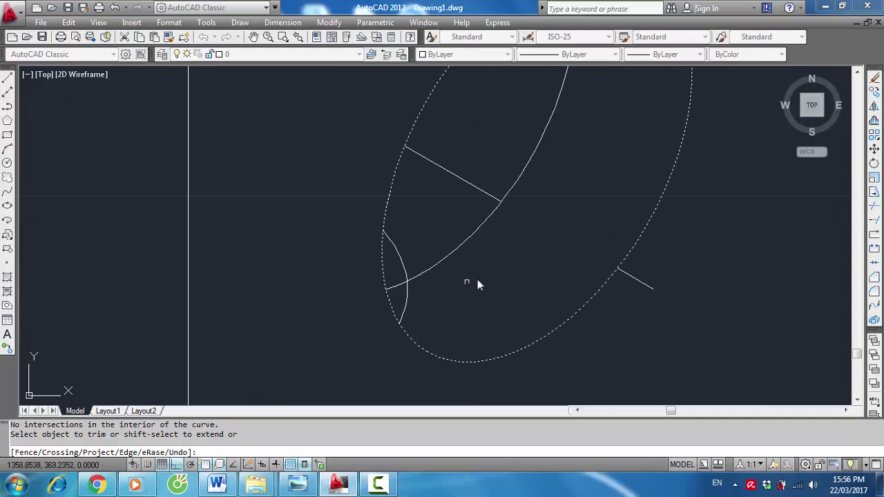
pyautogui.press('Escape')
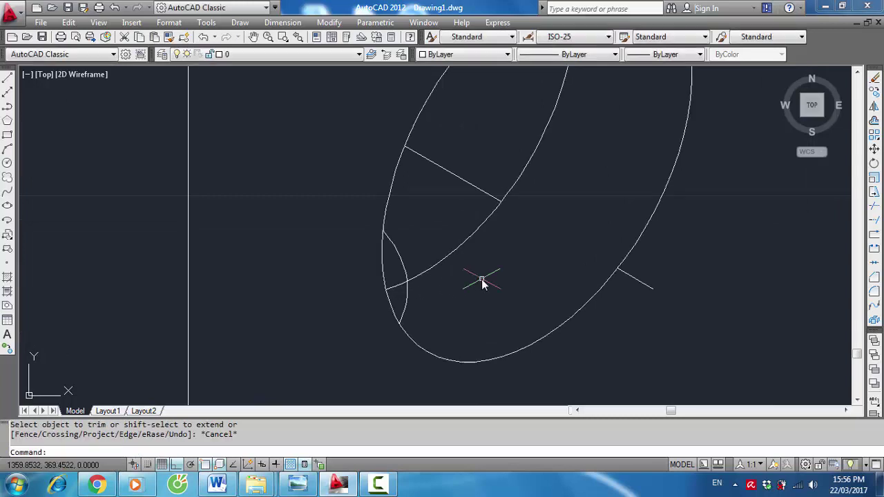
pyautogui.write('tr')
# Trim the hole's inner curve back to the small arc inside it
pyautogui.press('Return')
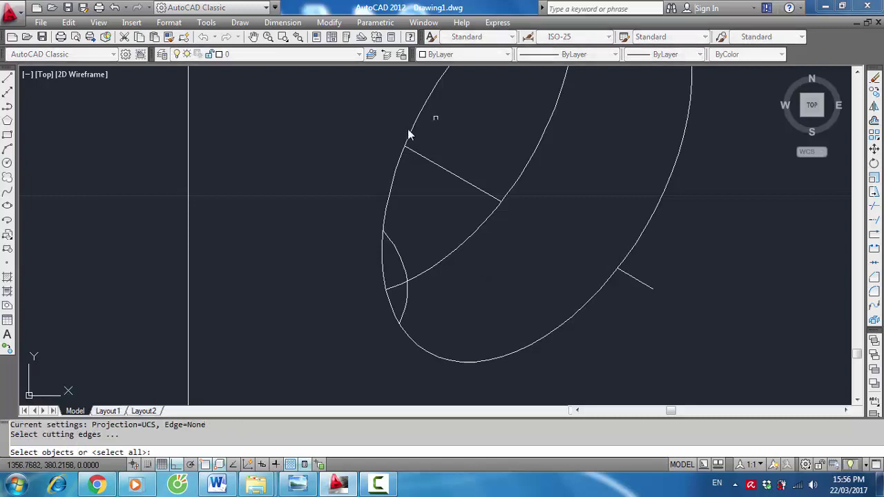
pyautogui.click(402, 282)
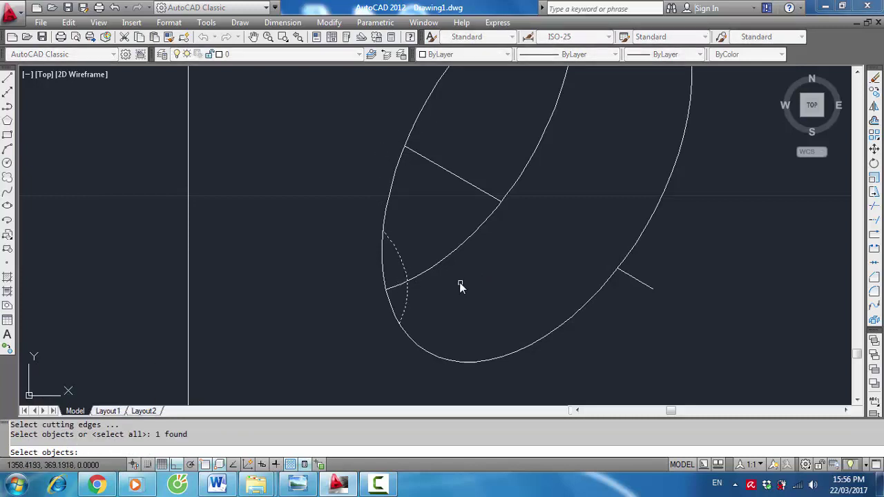
pyautogui.press('Return')
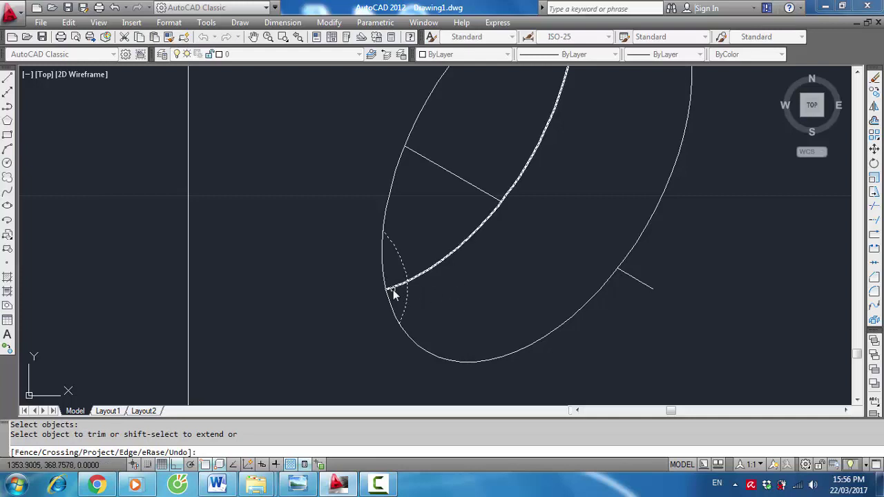
pyautogui.click(395, 296)
pyautogui.scroll(-5, 520, 282)
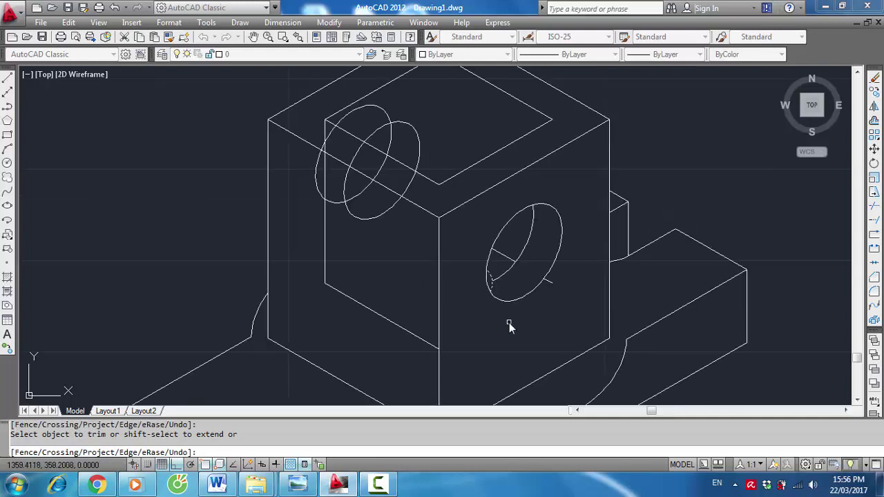
pyautogui.press('Escape')
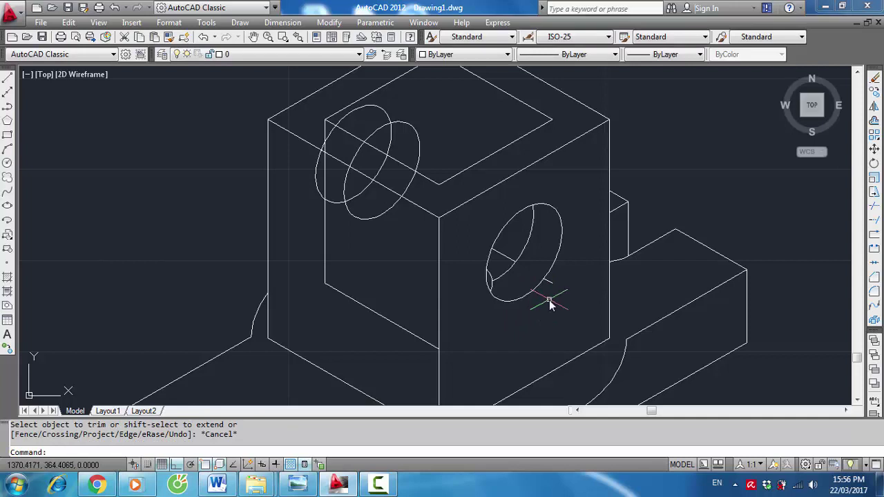
pyautogui.write('E')
# Erase the short stray line beside the front hole
pyautogui.press('Return')
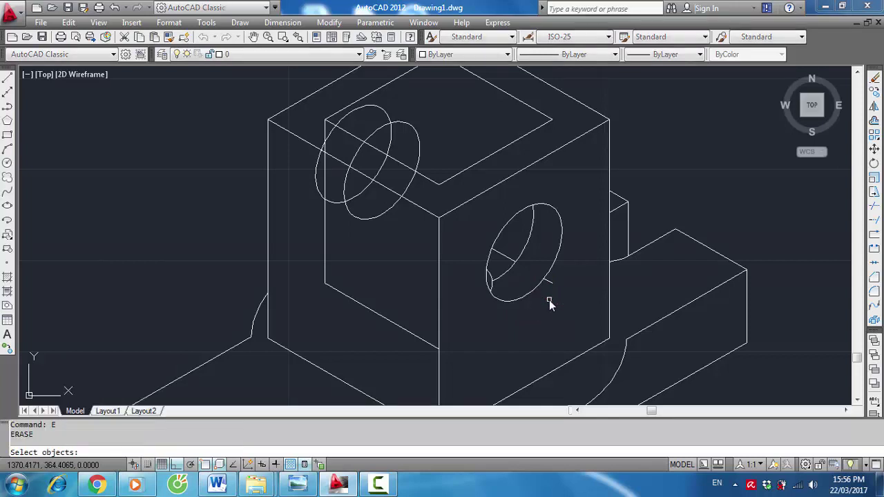
pyautogui.click(552, 286)
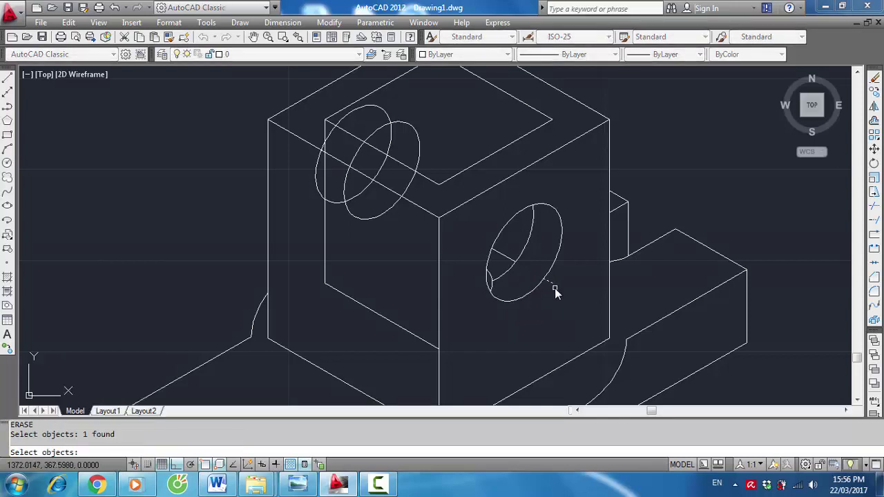
pyautogui.press('Return')
pyautogui.write('tr')
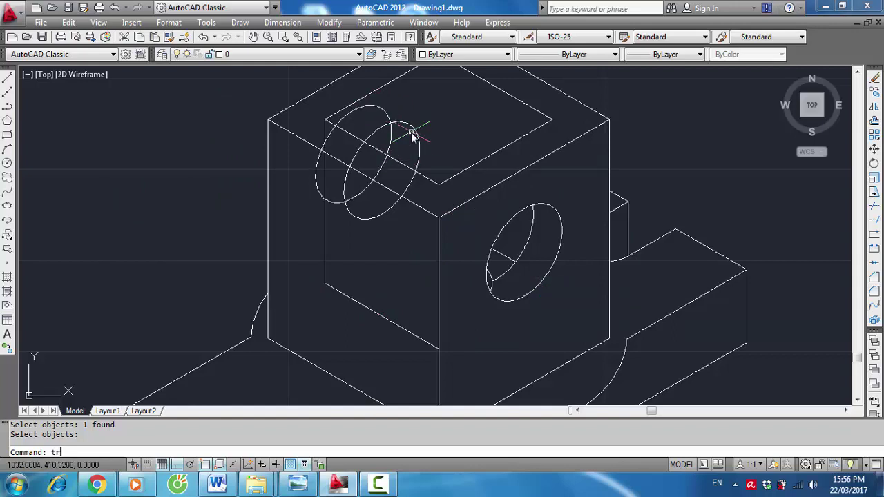
# Trim both left ellipses below the top-face edge, leaving arcs inside the opening
pyautogui.press('Return')
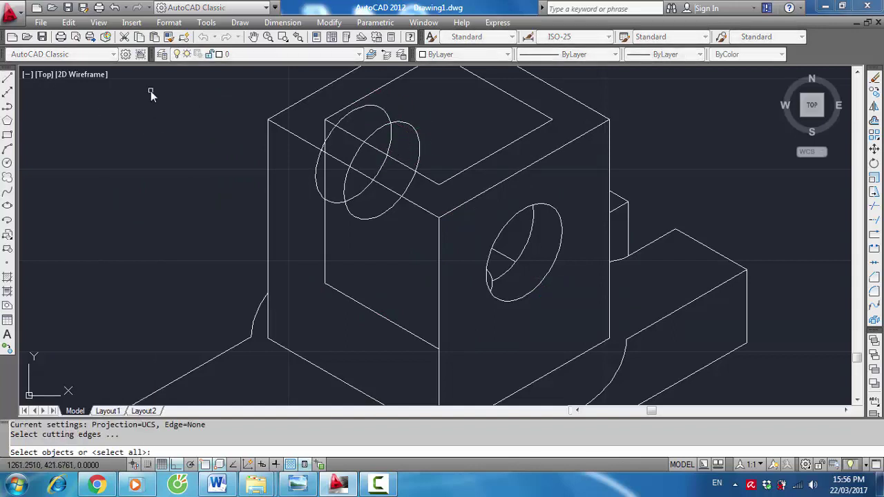
pyautogui.click(428, 182)
pyautogui.press('Return')
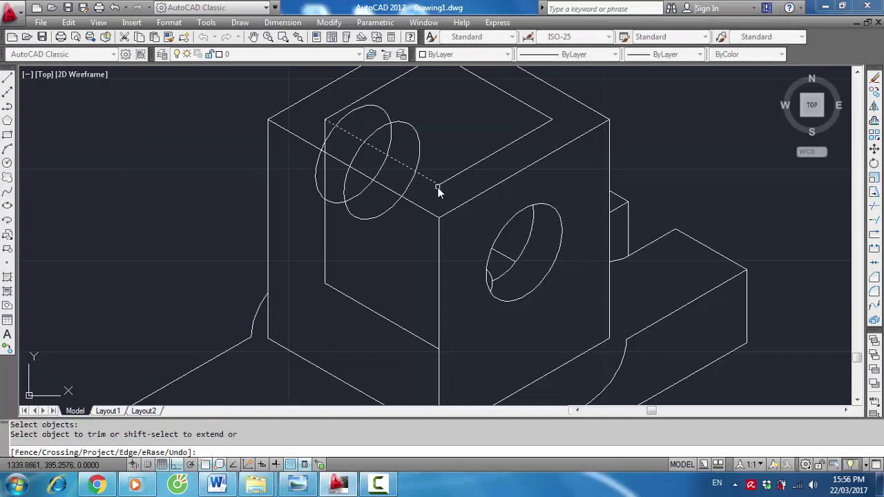
pyautogui.click(387, 217)
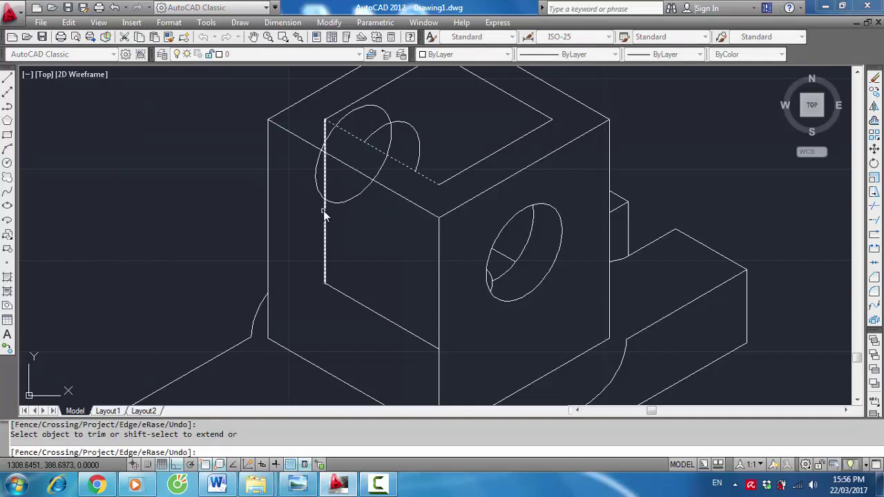
pyautogui.click(344, 206)
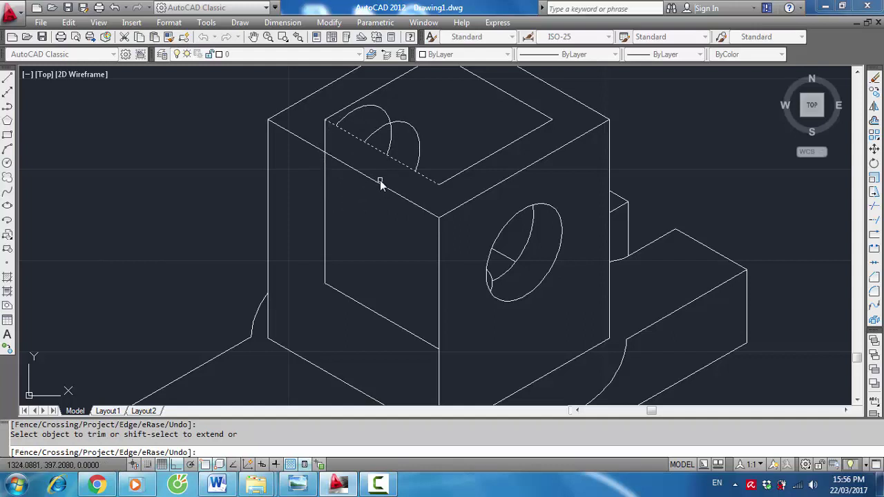
pyautogui.press('Escape')
pyautogui.write('E')
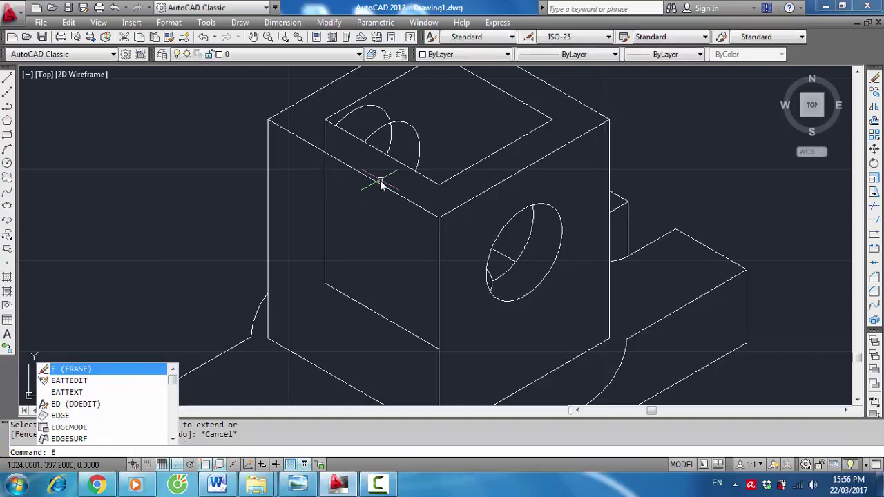
# Erase the left face's inner vertical edge and the lower inner diagonal edge
pyautogui.press('Return')
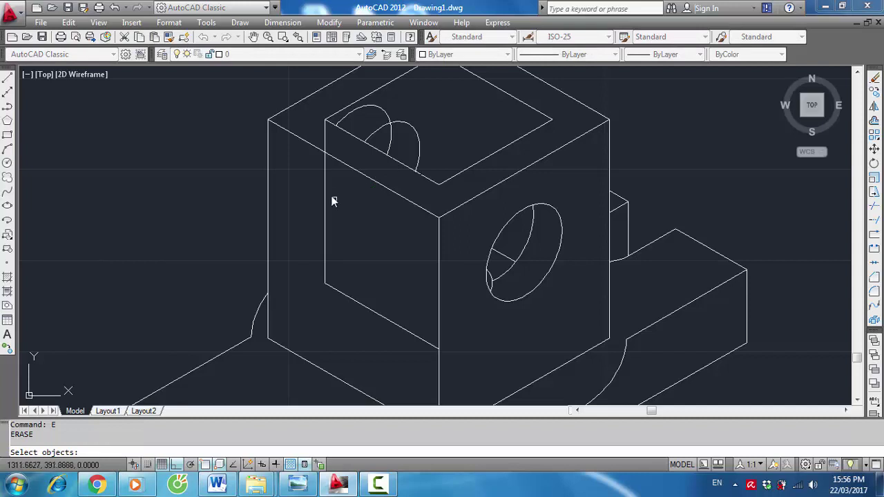
pyautogui.click(326, 195)
pyautogui.click(375, 312)
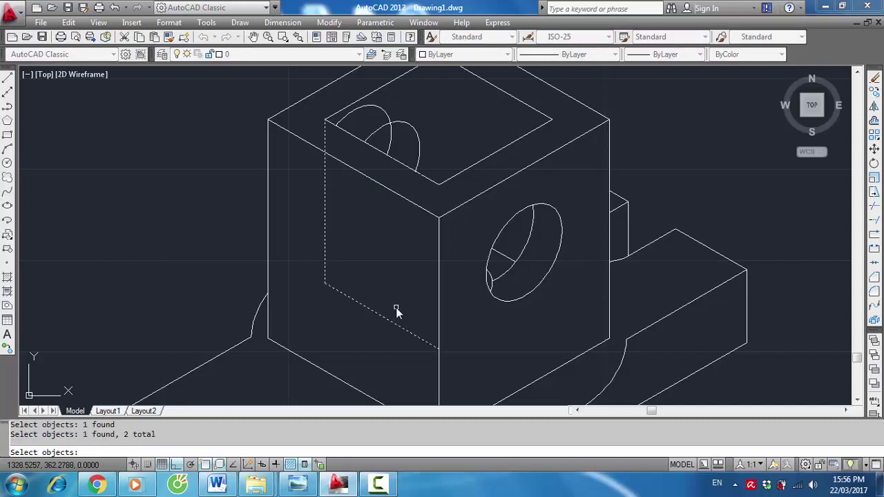
pyautogui.press('Return')
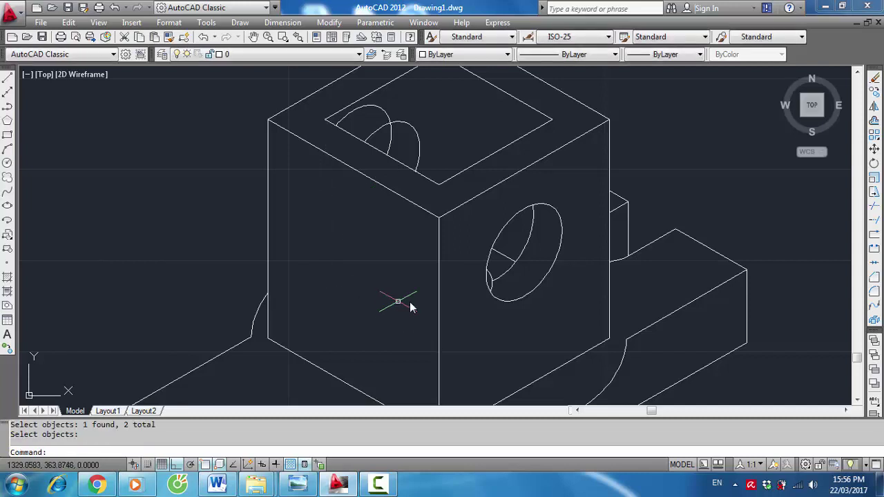
pyautogui.scroll(-2, 535, 257)
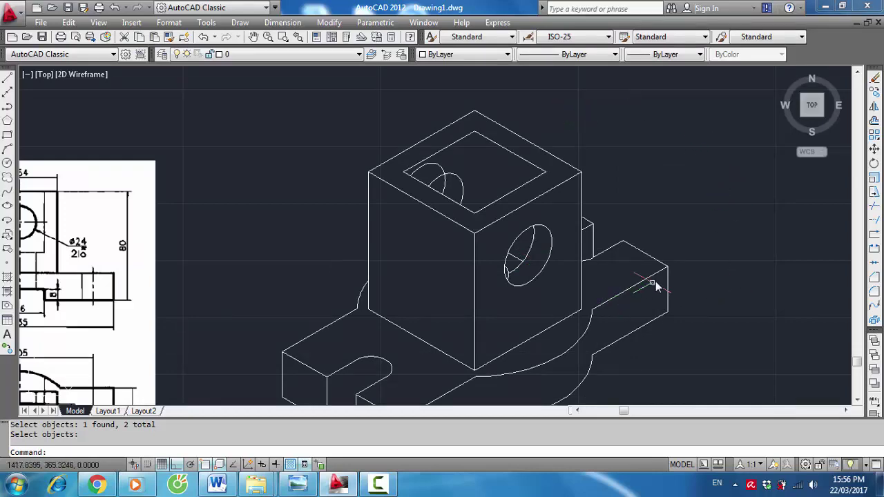
# Zoom into the top opening and trim the outer left arc back against the right arc
pyautogui.scroll(-2, 656, 281)
pyautogui.scroll(2, 628, 357)
pyautogui.scroll(-4, 625, 359)
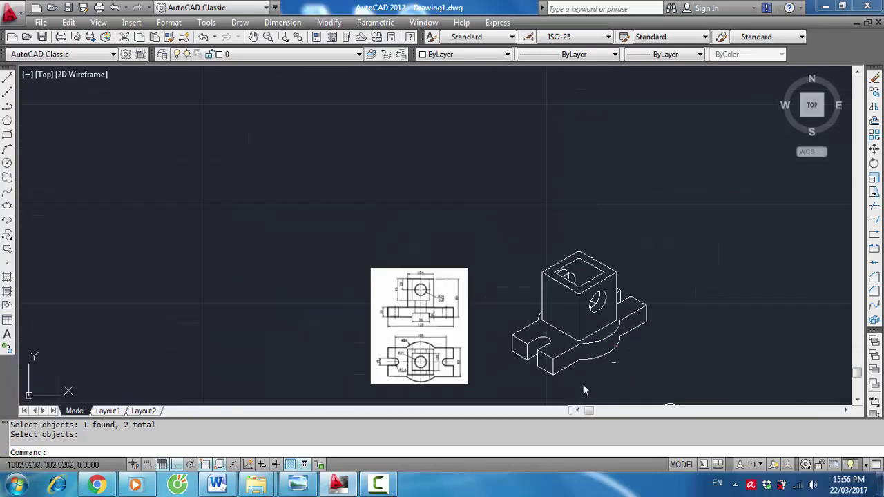
pyautogui.scroll(1, 584, 360)
pyautogui.scroll(2, 588, 355)
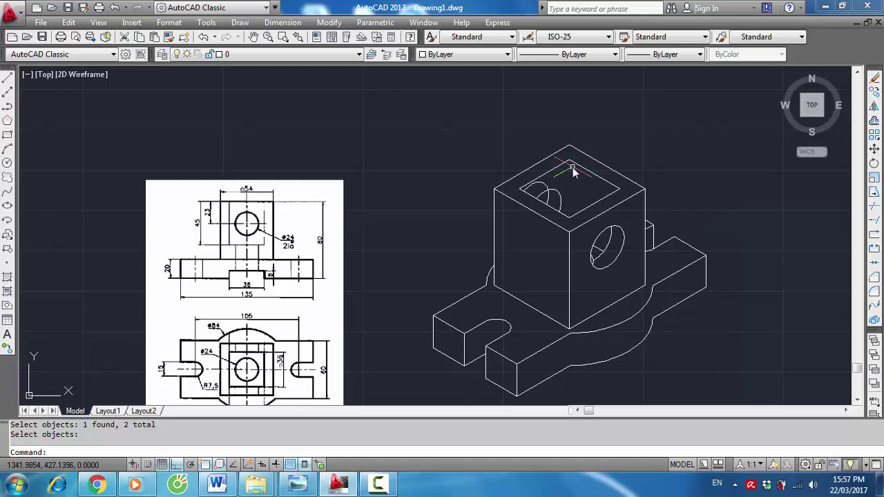
pyautogui.scroll(1, 573, 167)
pyautogui.scroll(4, 553, 204)
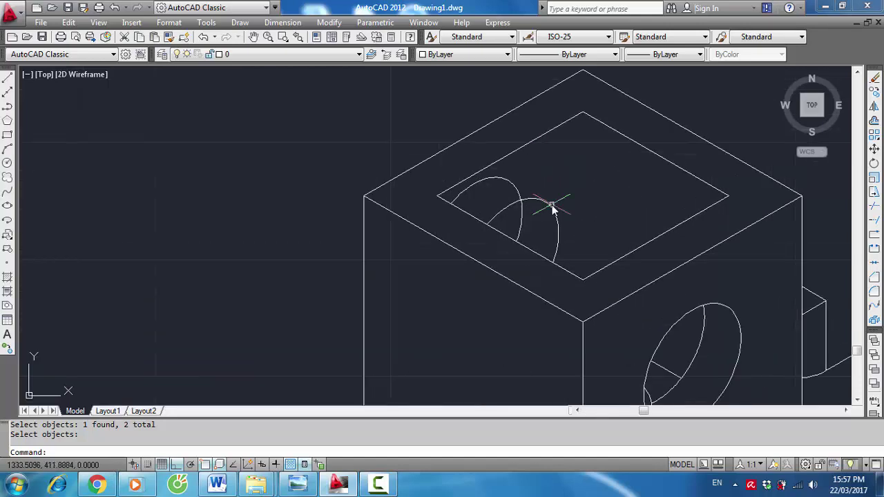
pyautogui.write('tr')
pyautogui.press('Return')
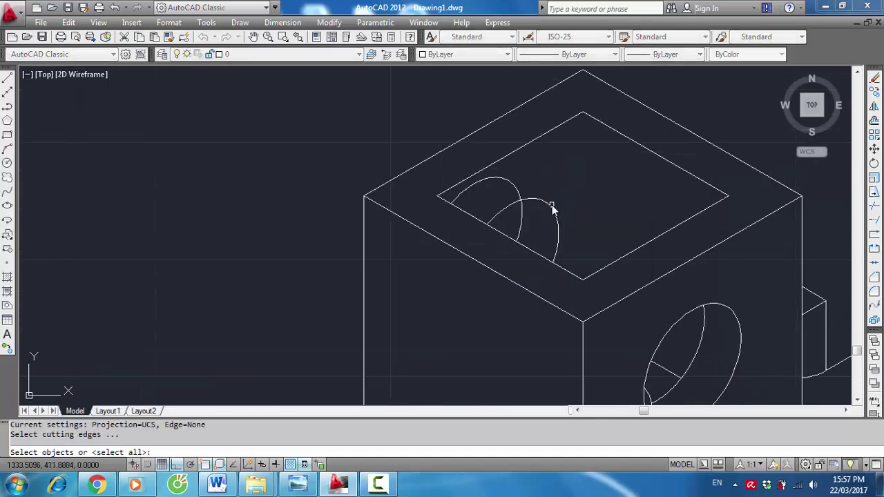
pyautogui.click(543, 201)
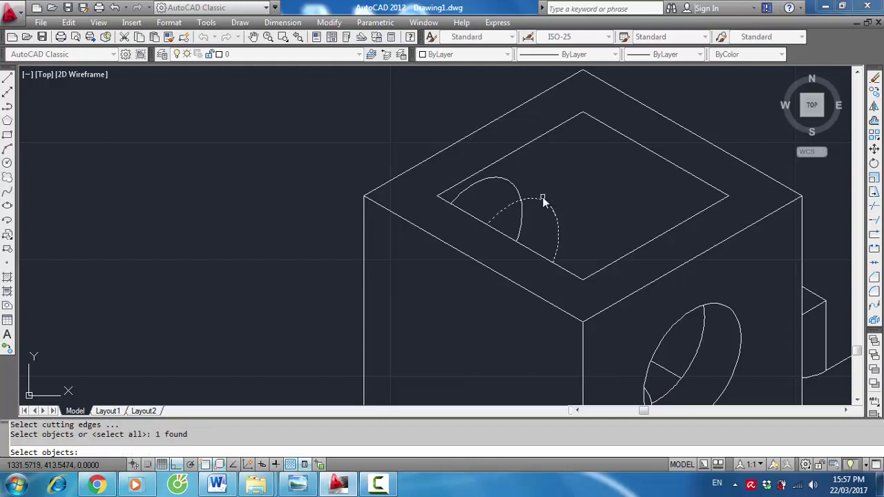
pyautogui.press('Return')
pyautogui.click(498, 183)
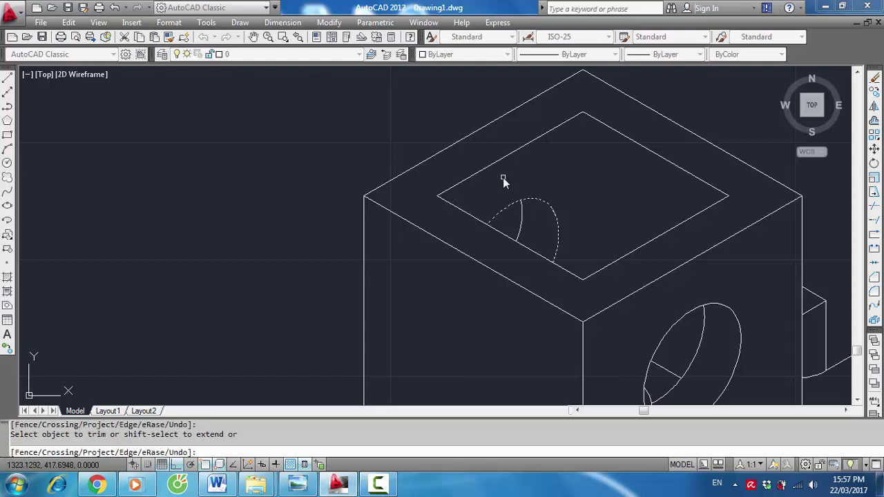
pyautogui.scroll(-5, 532, 184)
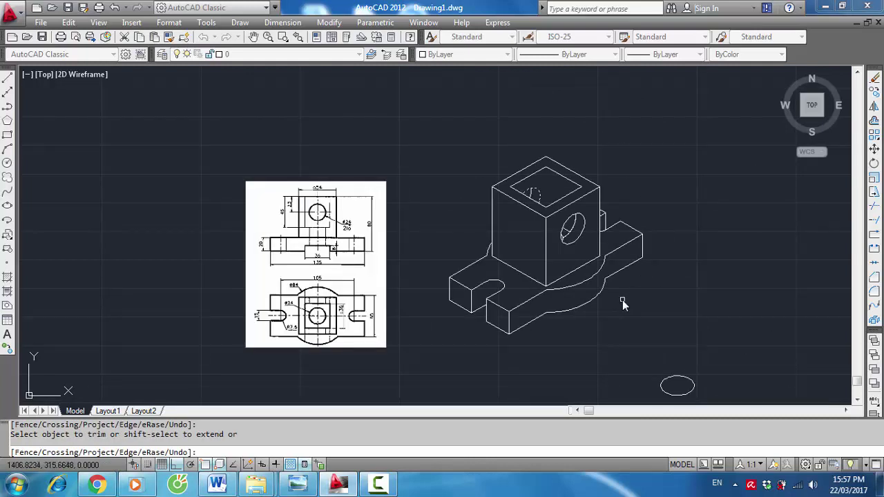
pyautogui.press('Escape')
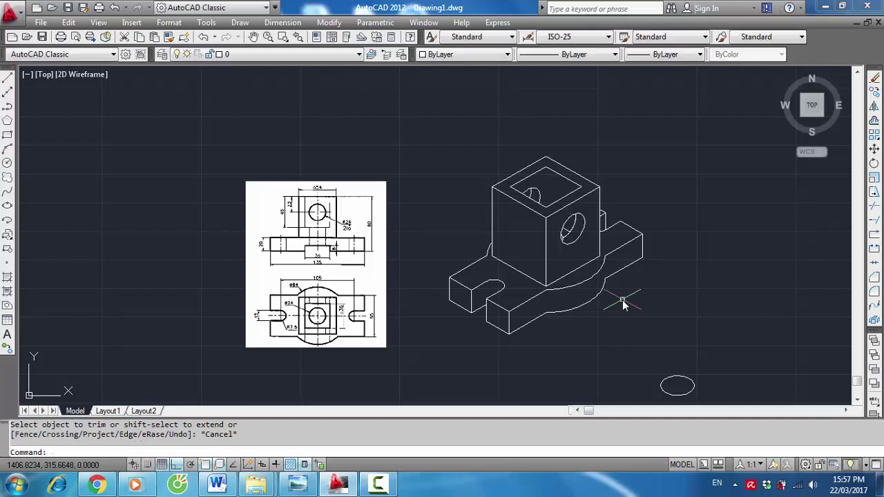
pyautogui.scroll(2, 599, 229)
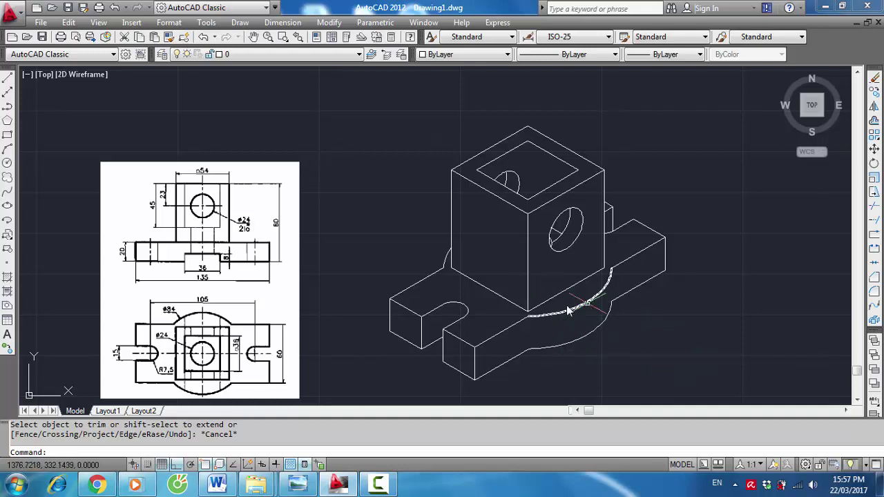
pyautogui.scroll(2, 206, 255)
pyautogui.scroll(1, 205, 255)
pyautogui.scroll(-3, 551, 335)
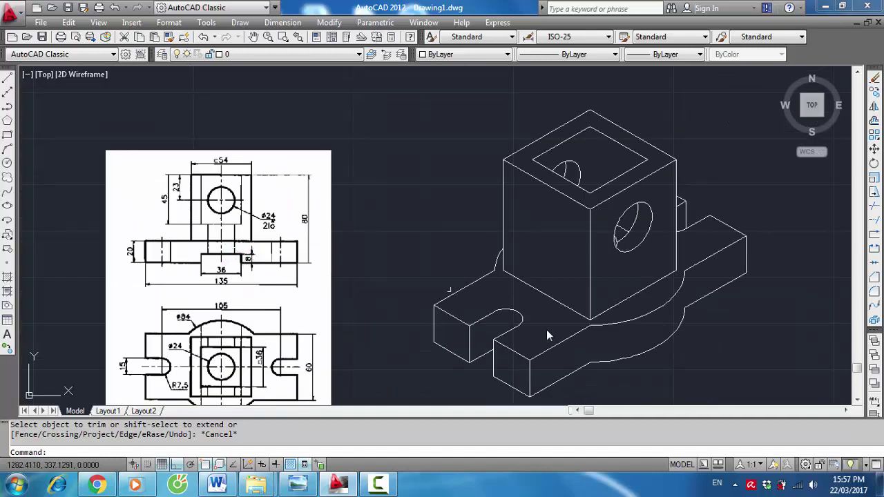
pyautogui.scroll(-1, 550, 336)
pyautogui.scroll(2, 719, 398)
pyautogui.write('c')
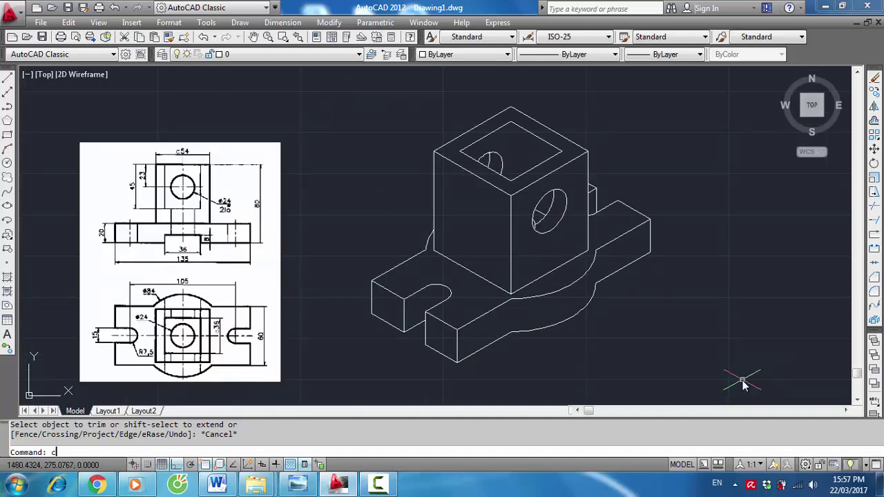
# Copy the curved front base arc 8 units along the right isoplane from its endpoint
pyautogui.write('o')
pyautogui.press('Return')
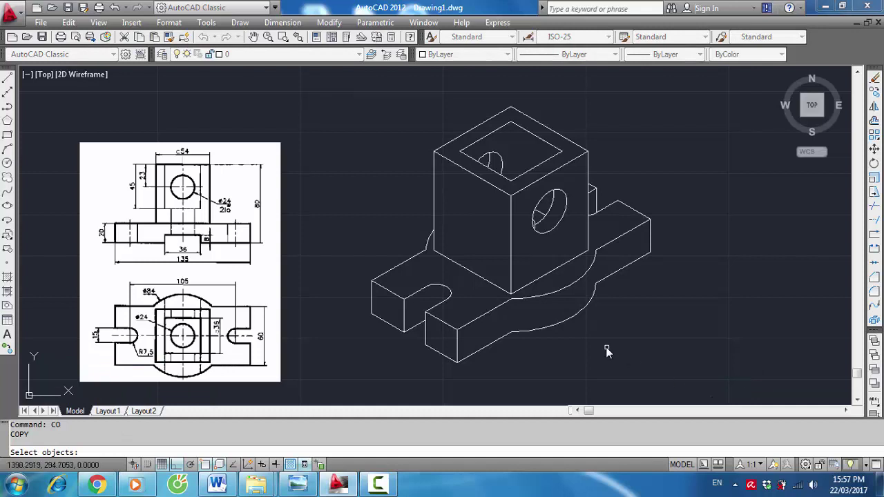
pyautogui.click(572, 323)
pyautogui.press('Return')
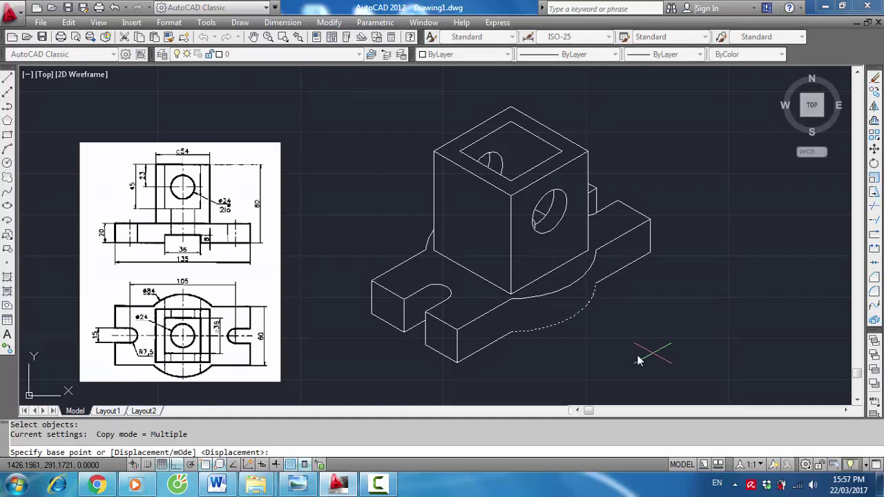
pyautogui.click(513, 333)
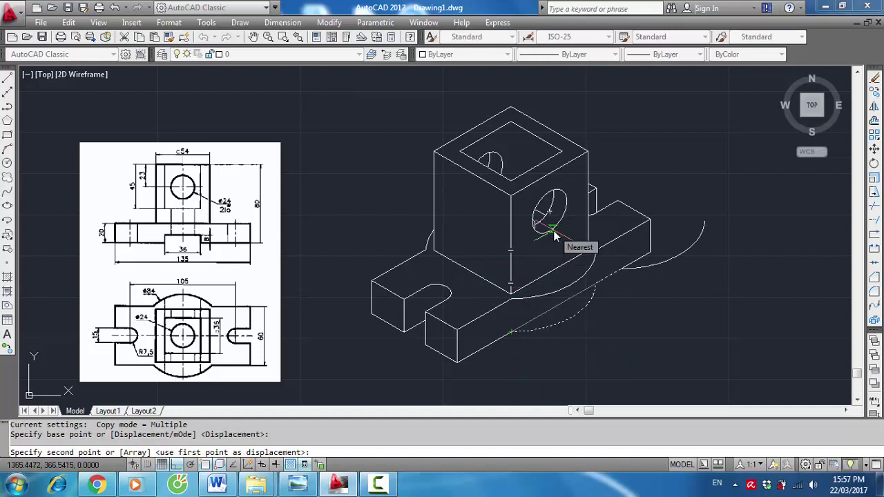
pyautogui.press('F5')
pyautogui.write('8')
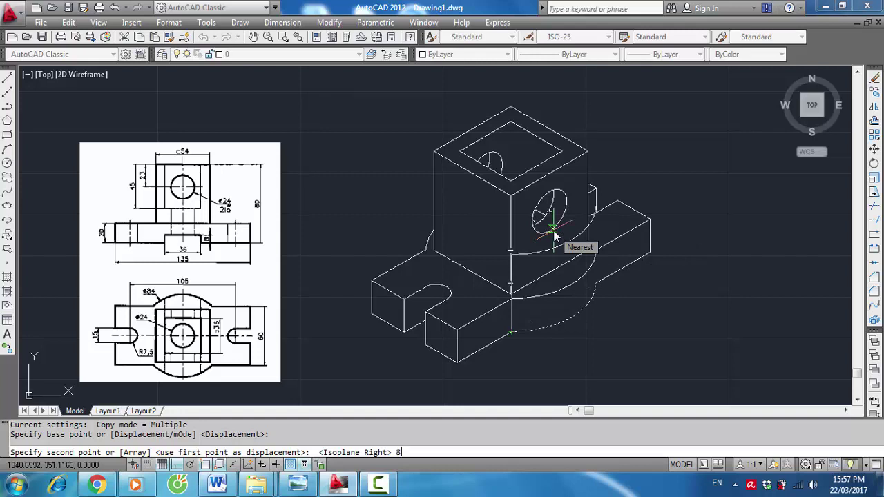
pyautogui.press('Return')
pyautogui.press('Escape')
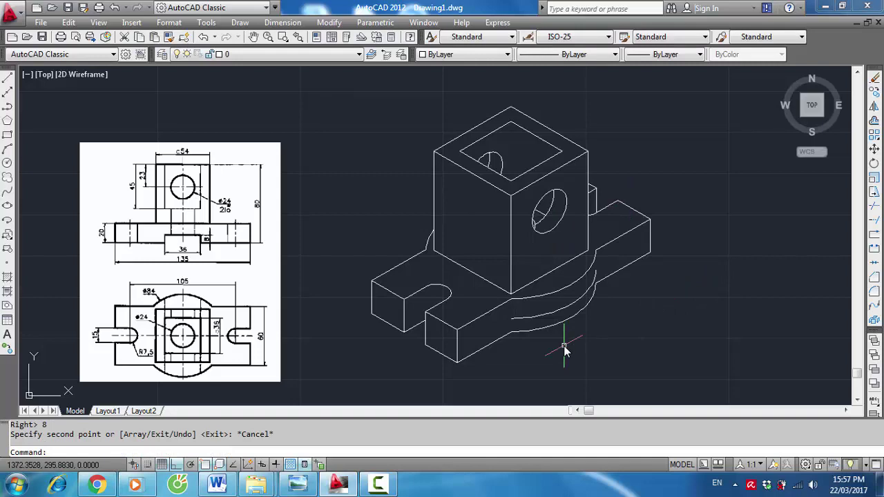
pyautogui.scroll(1, 564, 349)
pyautogui.scroll(-2, 571, 339)
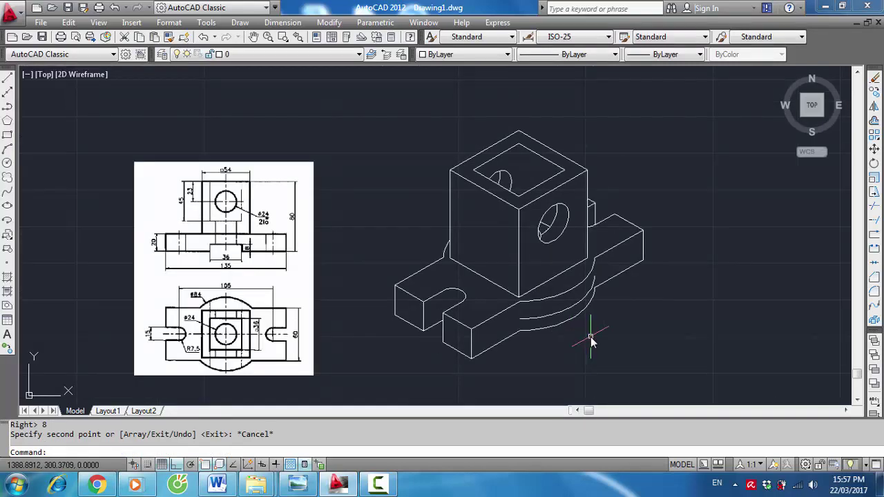
pyautogui.scroll(1, 591, 337)
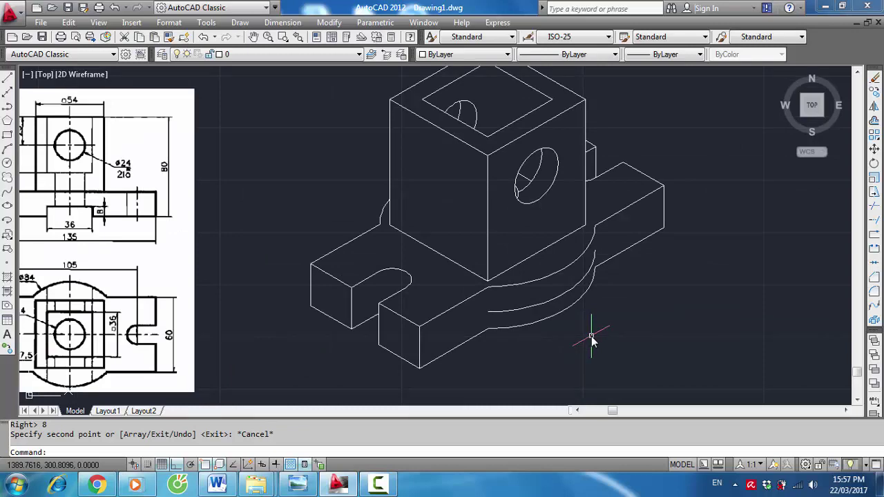
pyautogui.scroll(1, 592, 338)
pyautogui.scroll(-2, 592, 339)
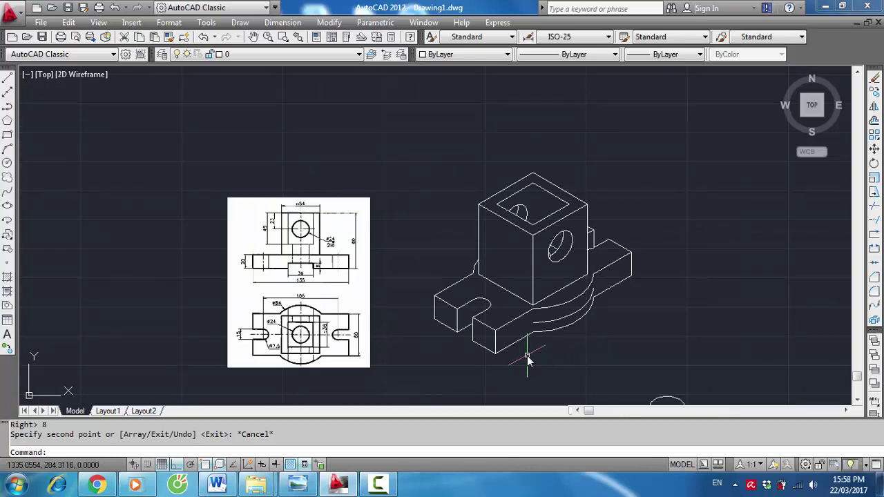
pyautogui.scroll(1, 270, 276)
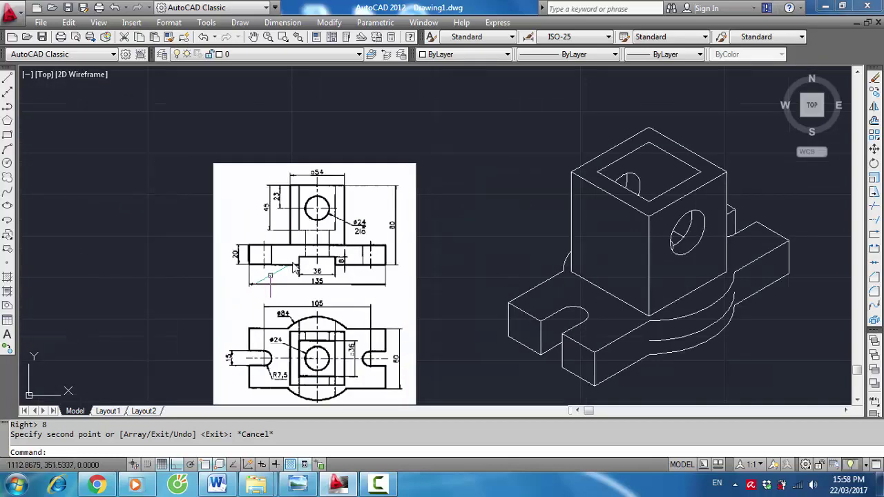
pyautogui.scroll(1, 311, 245)
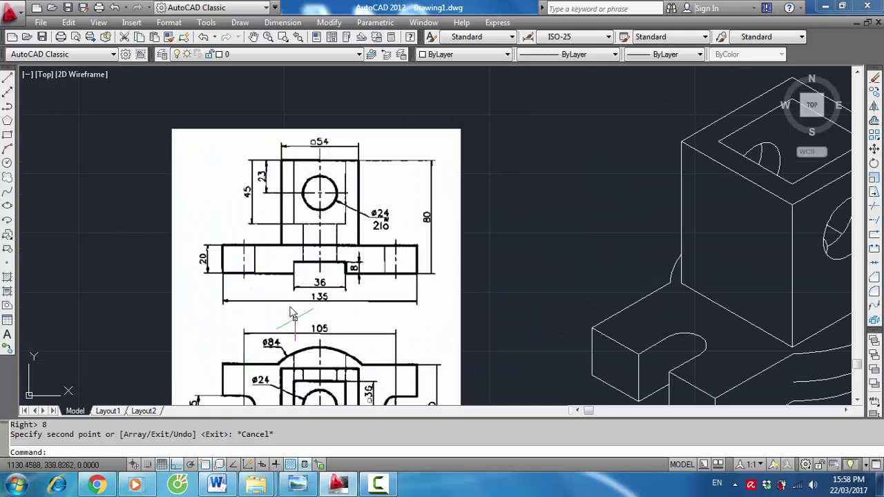
pyautogui.scroll(-2, 351, 355)
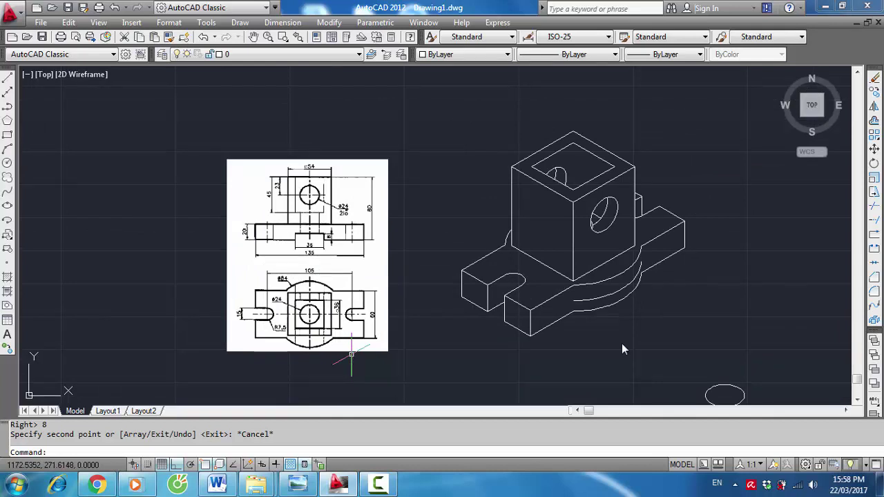
pyautogui.scroll(1, 621, 346)
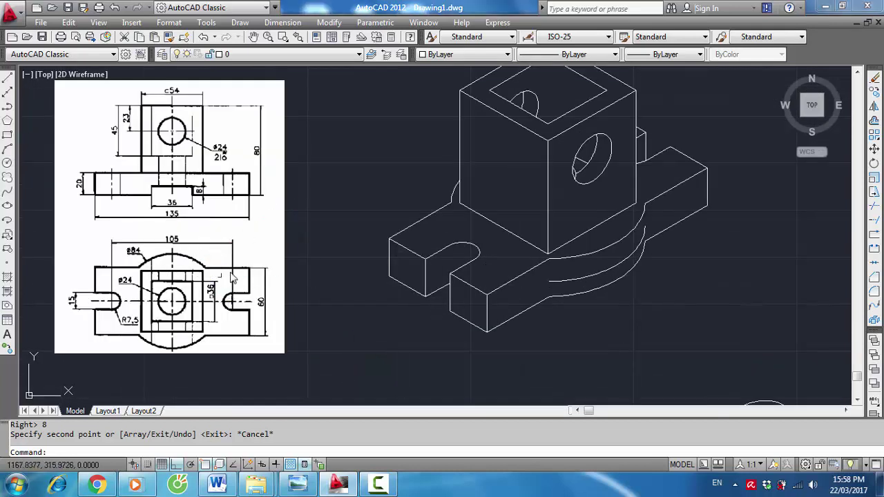
pyautogui.scroll(1, 83, 187)
pyautogui.scroll(-2, 208, 214)
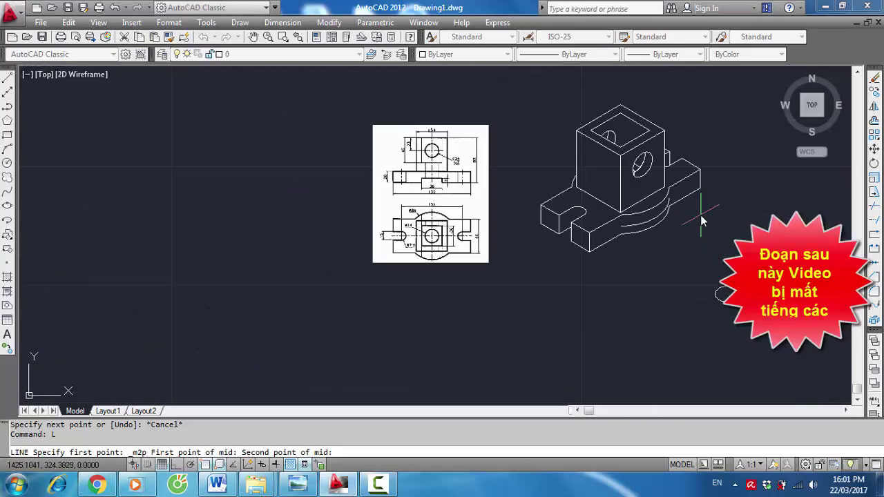
pyautogui.scroll(2, 702, 221)
pyautogui.scroll(3, 657, 138)
pyautogui.scroll(2, 627, 187)
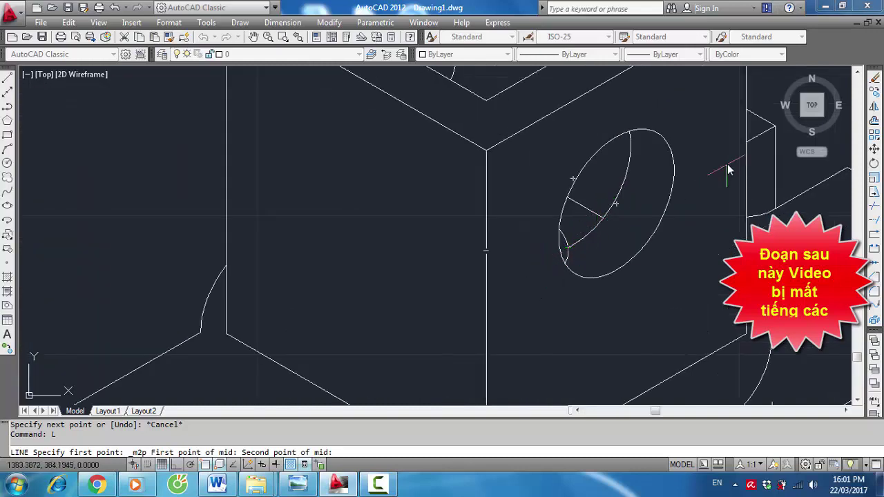
pyautogui.scroll(-6, 729, 171)
pyautogui.hotkey('ctrl', 'z')
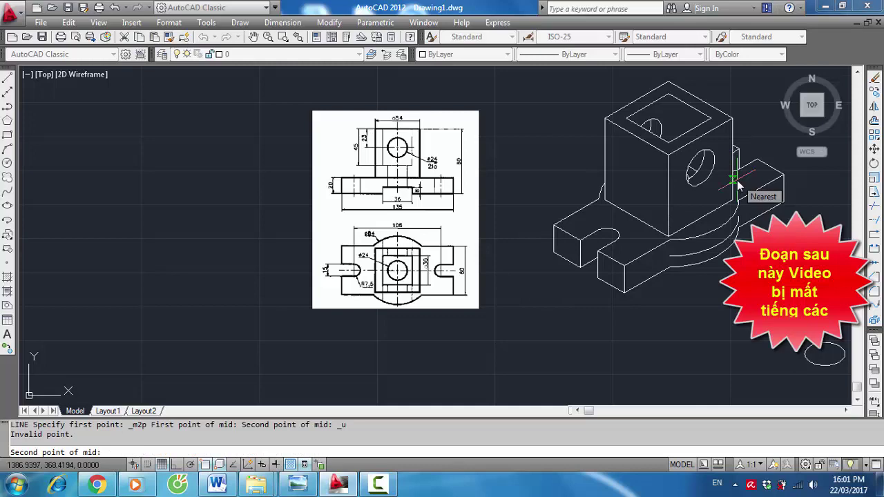
pyautogui.scroll(2, 730, 142)
pyautogui.scroll(3, 723, 138)
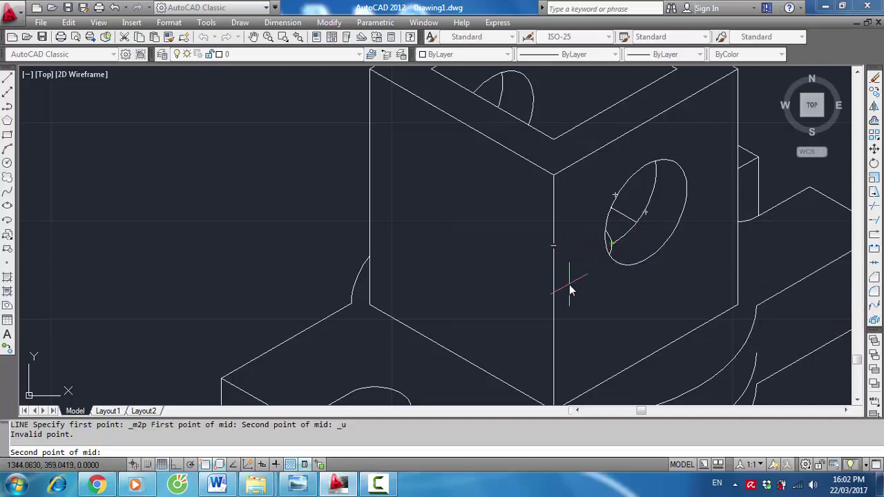
pyautogui.press('Escape')
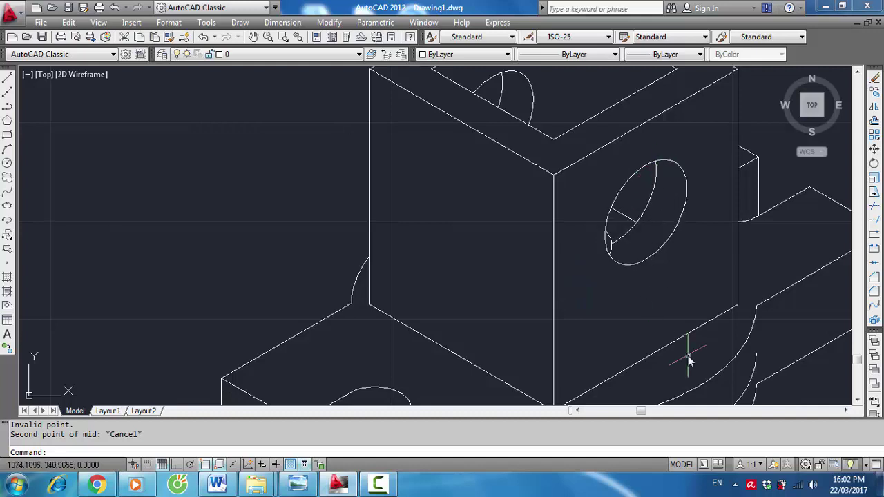
pyautogui.write('e')
pyautogui.press('Return')
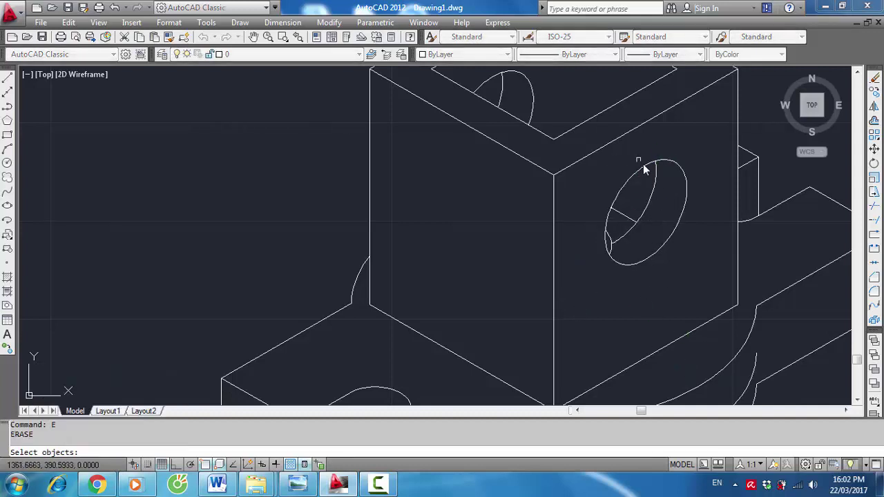
# Delete the stray arc inside the side hole; an isometric ellipse is started and abandoned
pyautogui.click(659, 187)
pyautogui.press('Return')
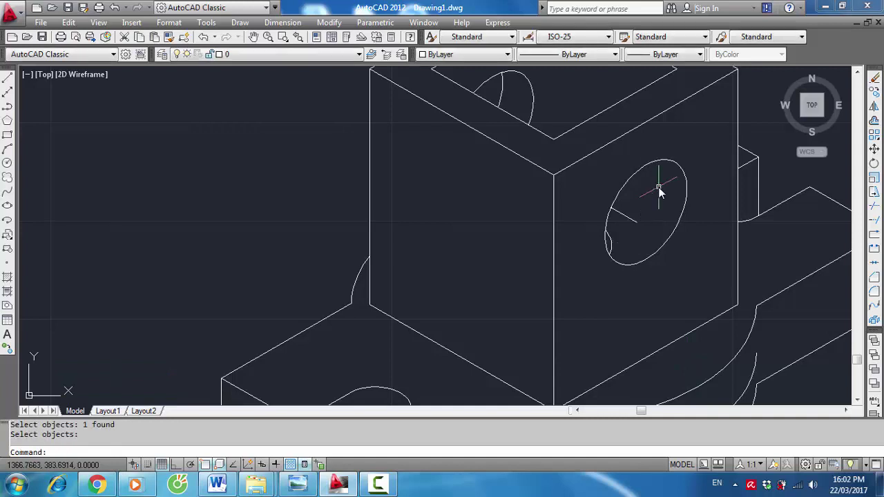
pyautogui.write('e')
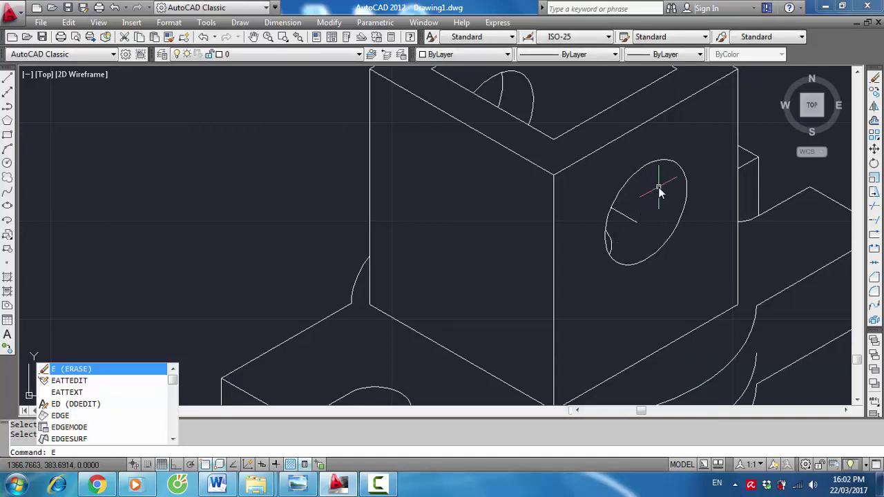
pyautogui.write('l')
pyautogui.press('Return')
pyautogui.write('i')
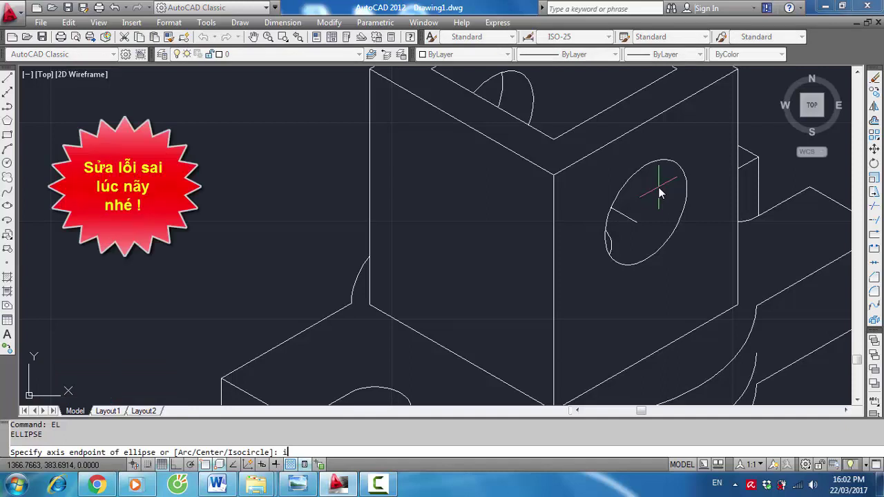
pyautogui.press('Escape')
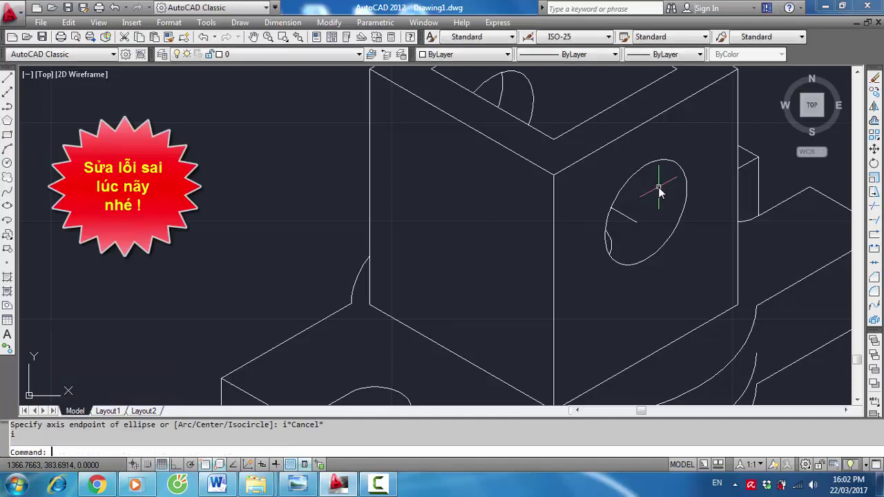
# Copy the side-hole ellipse 9 units along the left isoplane from its centre, with Ortho on
pyautogui.write('co')
pyautogui.press('Return')
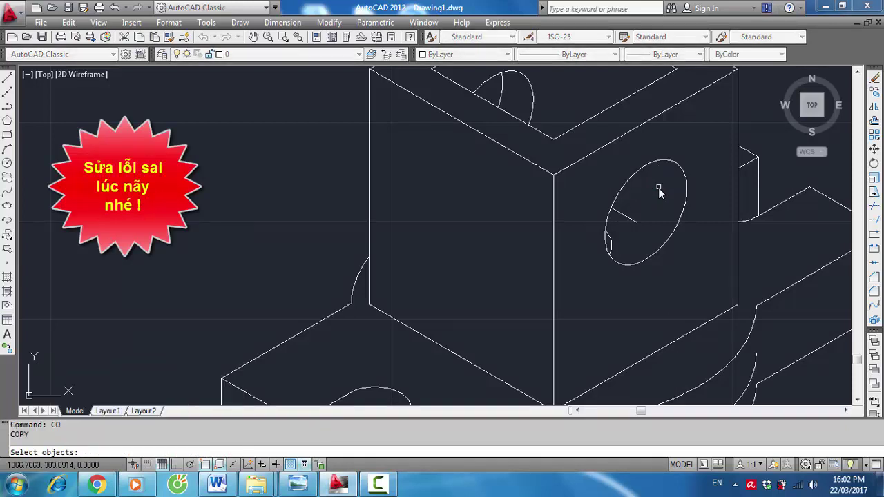
pyautogui.click(674, 245)
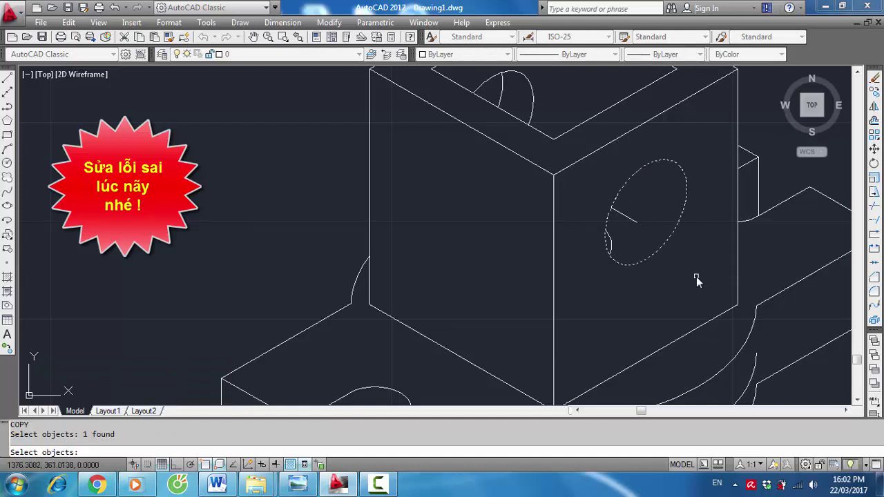
pyautogui.press('Return')
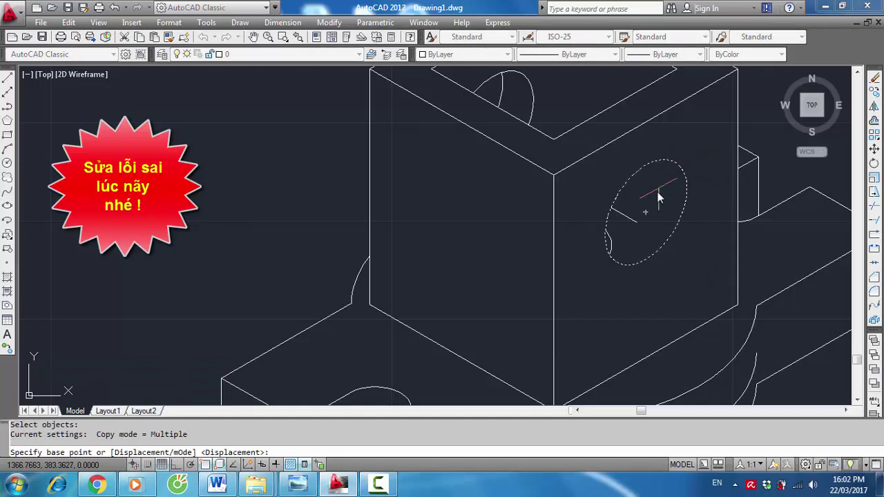
pyautogui.click(645, 213)
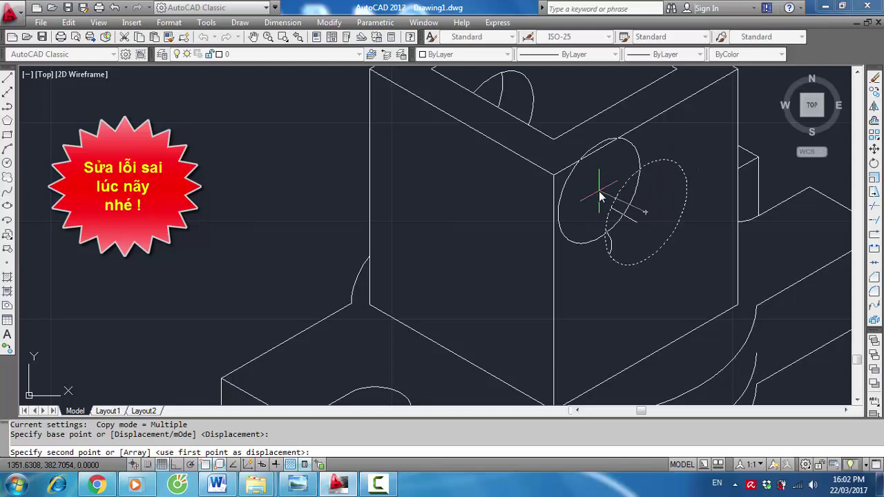
pyautogui.press('F5')
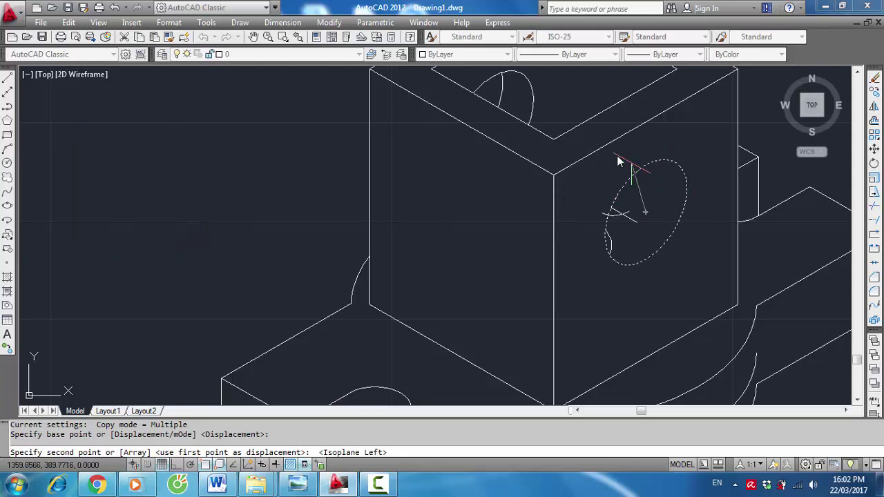
pyautogui.press('F8')
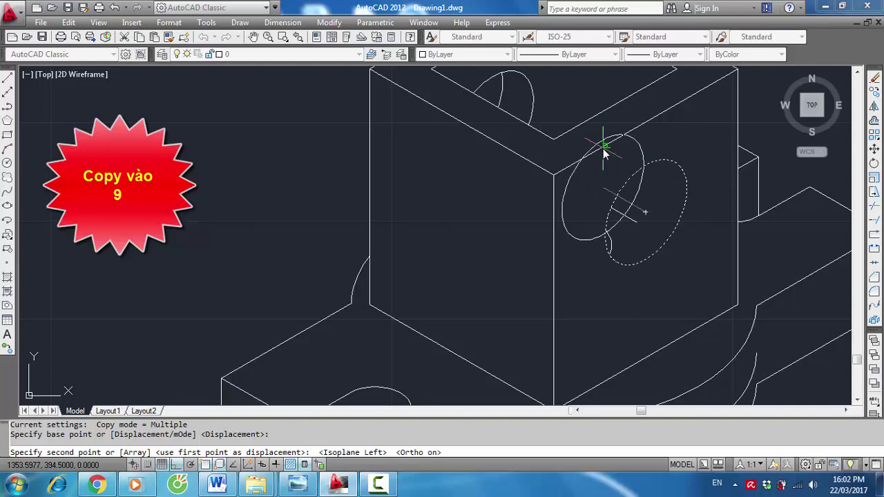
pyautogui.write('9')
pyautogui.press('Return')
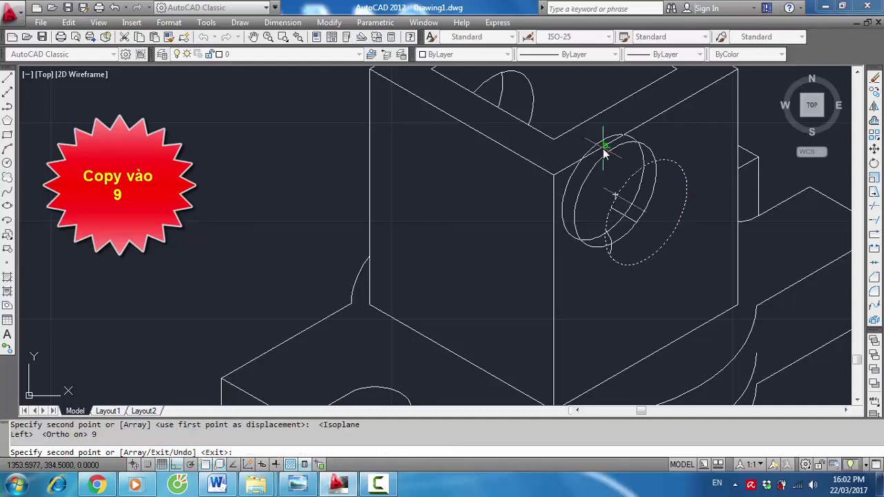
pyautogui.press('Escape')
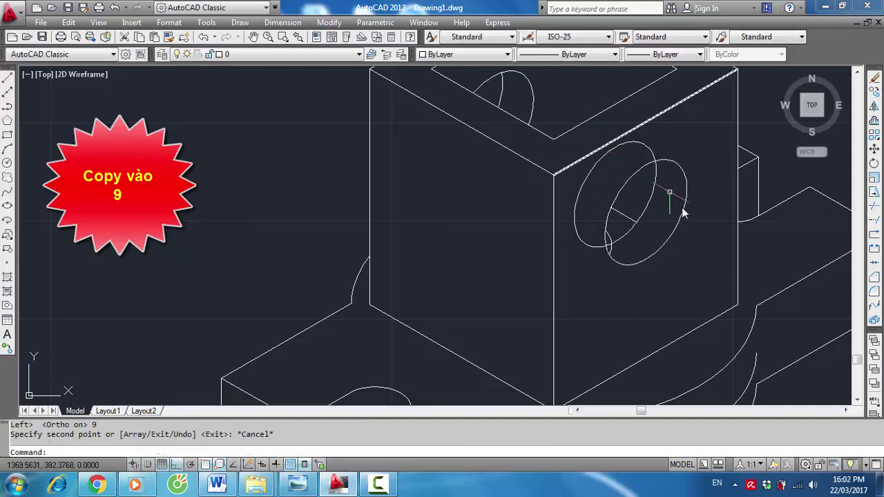
pyautogui.scroll(2, 683, 242)
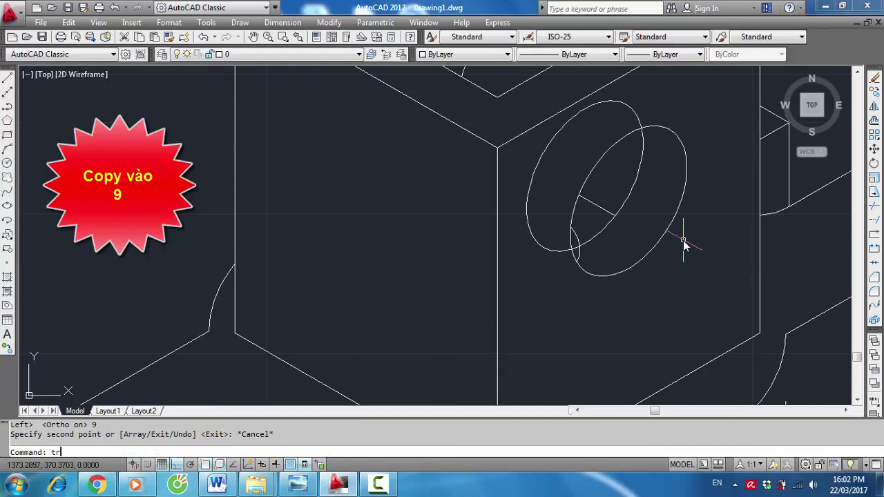
# Trim the left ellipse's hidden portion, using the right ellipse as cutting edge
pyautogui.press('Return')
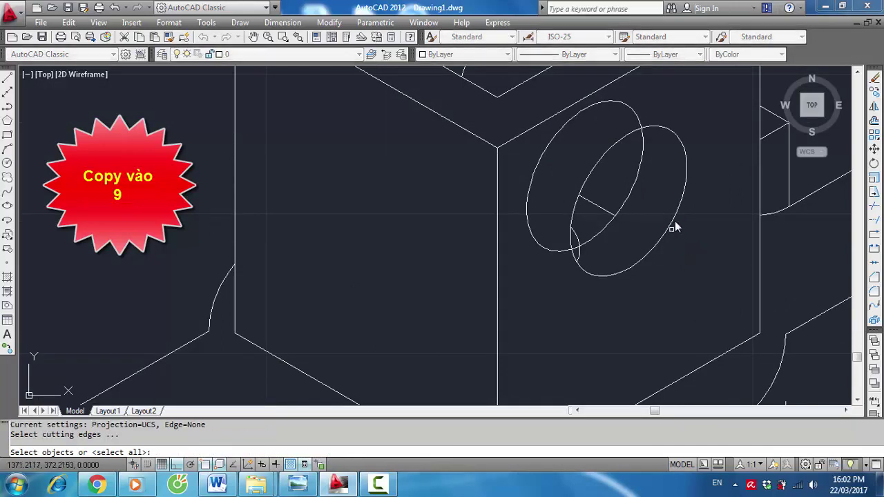
pyautogui.click(624, 139)
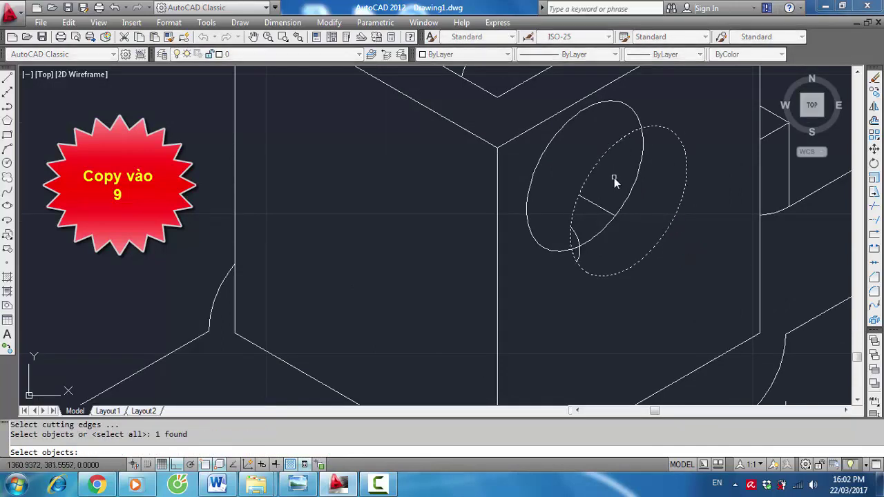
pyautogui.press('Return')
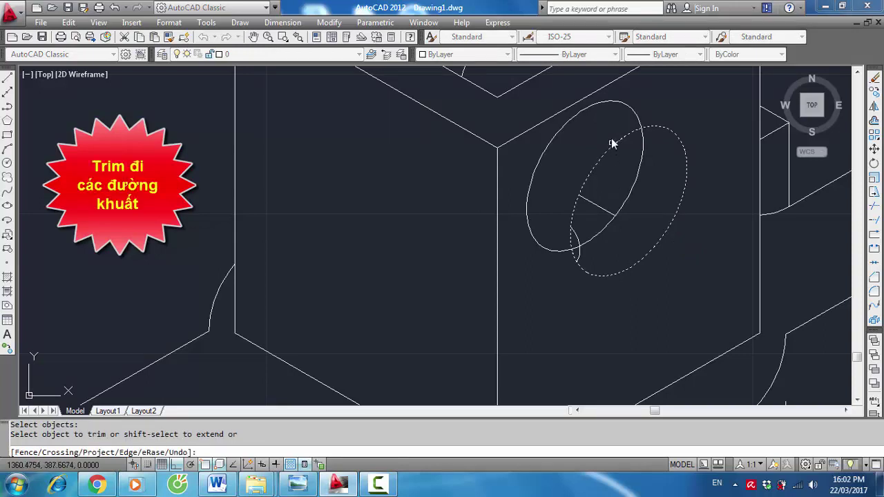
pyautogui.click(608, 102)
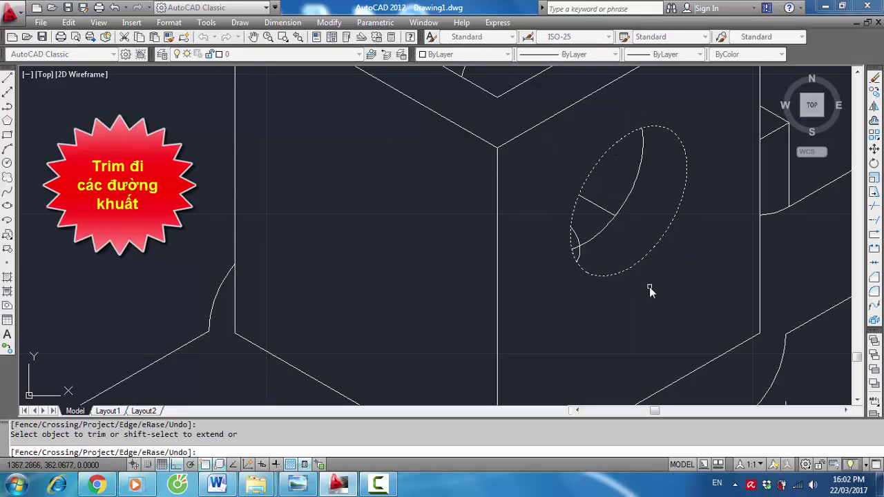
pyautogui.press('Return')
pyautogui.scroll(1, 631, 225)
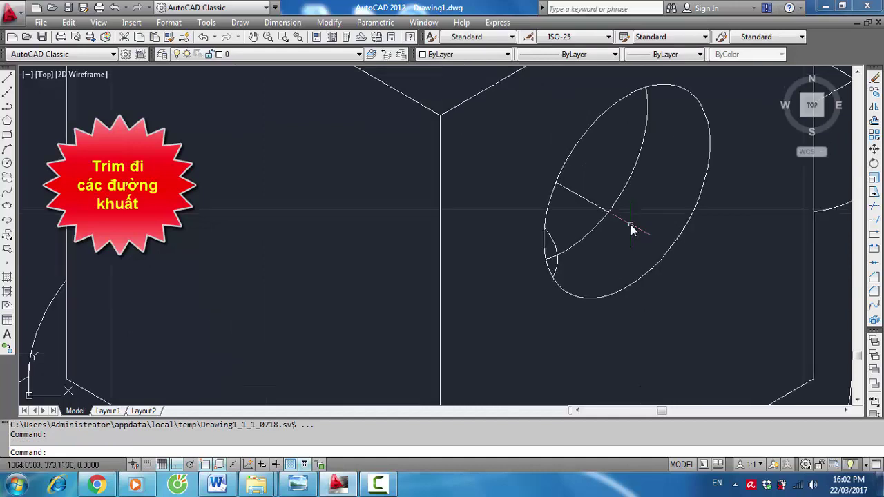
pyautogui.write('tr')
# Trim the hidden piece of the small arc against the hole's inner curve
pyautogui.press('Return')
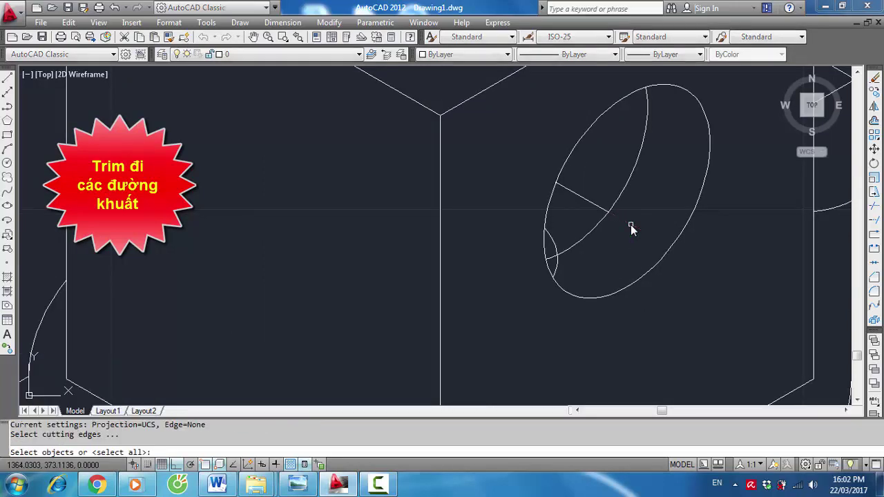
pyautogui.click(579, 247)
pyautogui.press('Return')
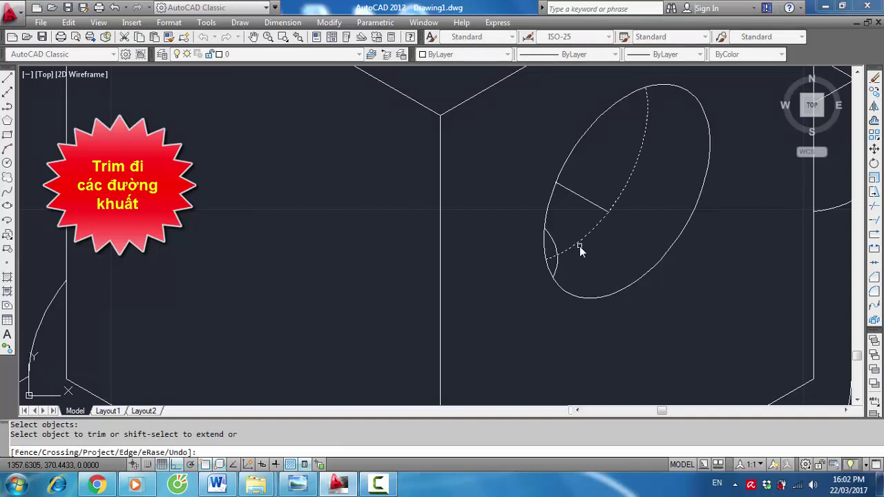
pyautogui.click(558, 273)
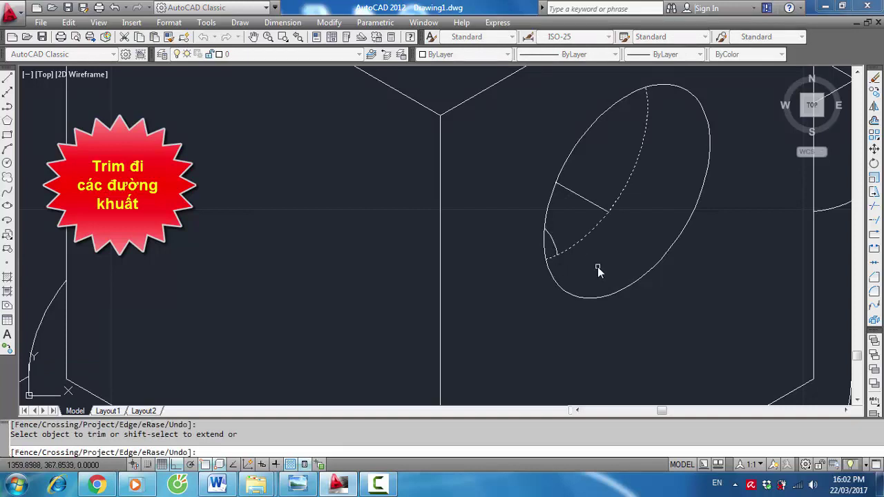
pyautogui.press('Escape')
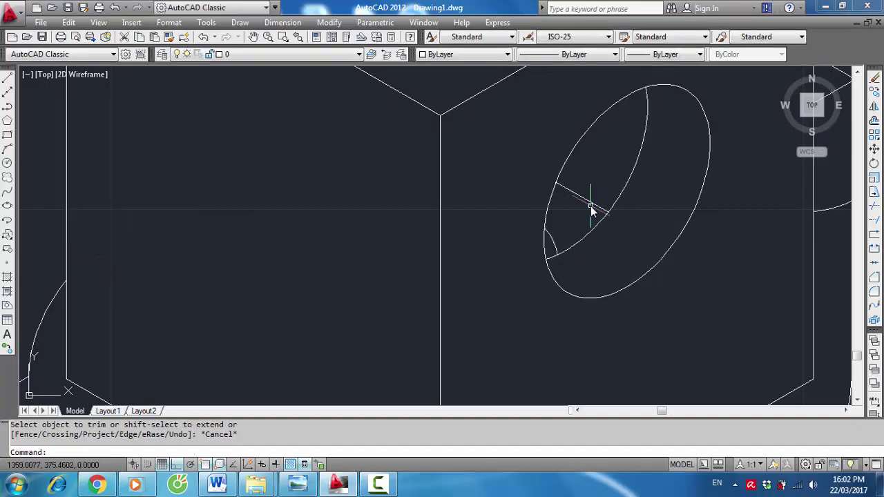
pyautogui.scroll(-4, 594, 207)
pyautogui.scroll(2, 684, 346)
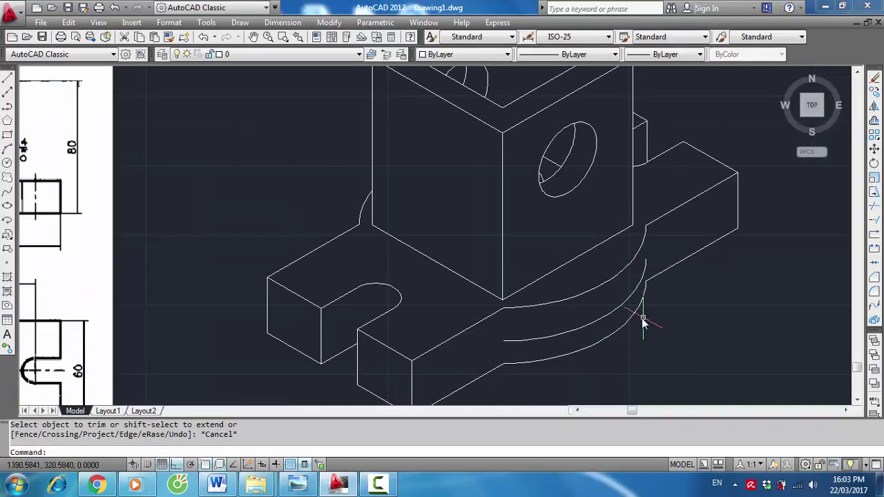
# Draw a long 150° line from the base boss toward the upper left
pyautogui.scroll(-5, 228, 262)
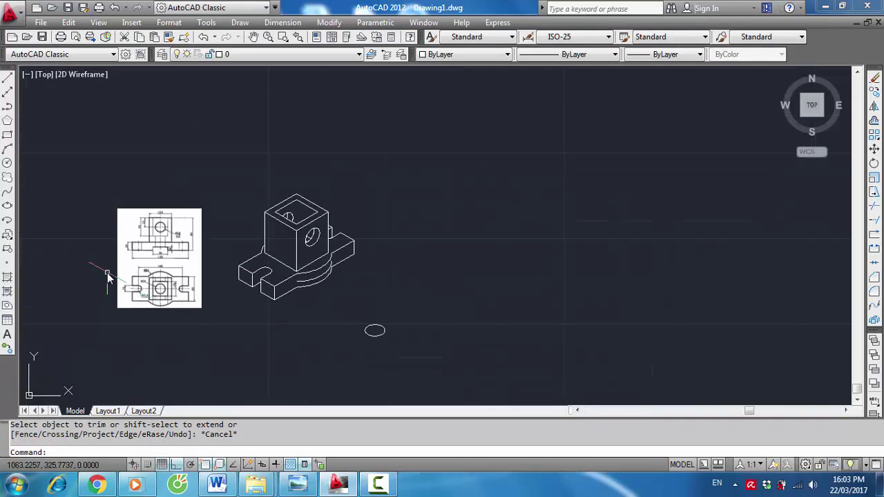
pyautogui.scroll(4, 132, 256)
pyautogui.scroll(-4, 694, 299)
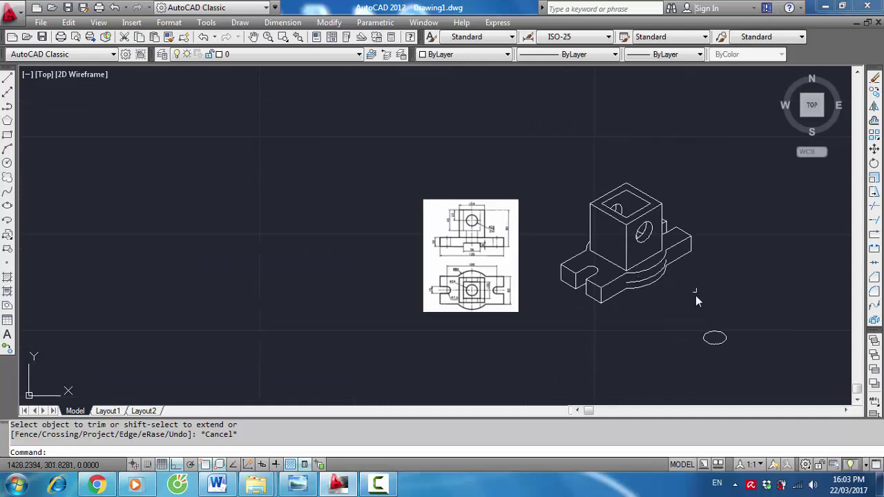
pyautogui.scroll(1, 687, 294)
pyautogui.scroll(2, 687, 293)
pyautogui.write('l')
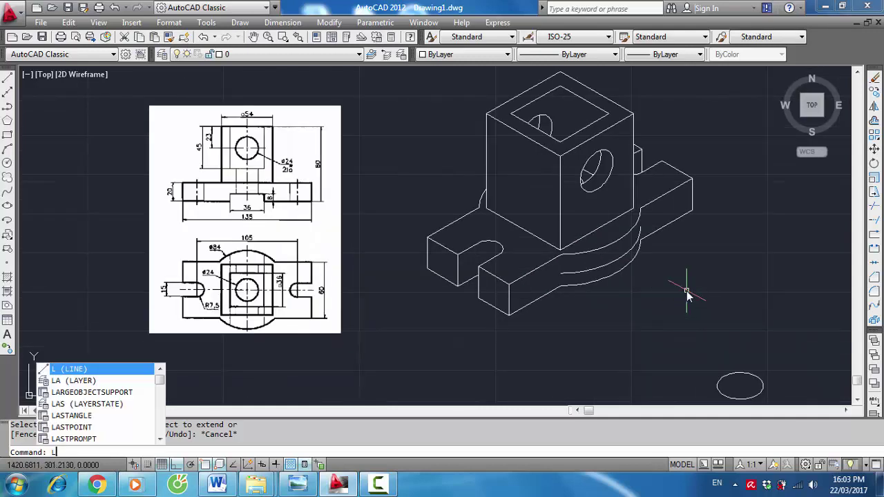
pyautogui.press('Return')
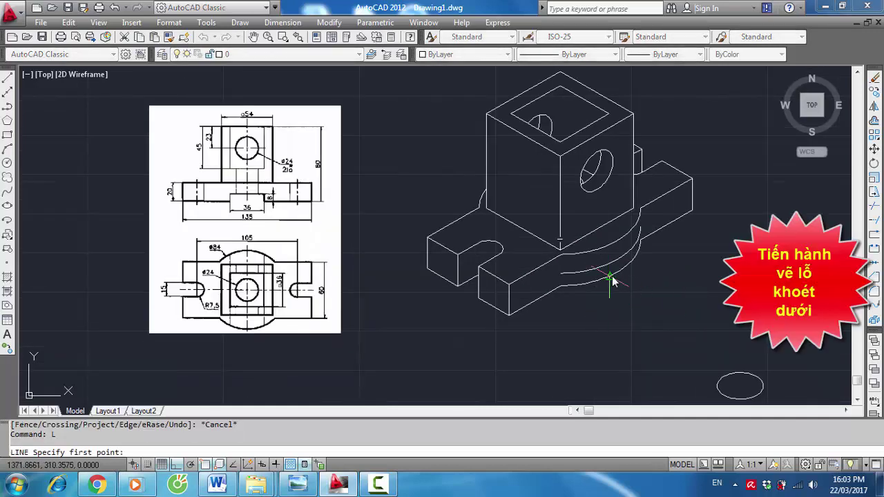
pyautogui.click(612, 277)
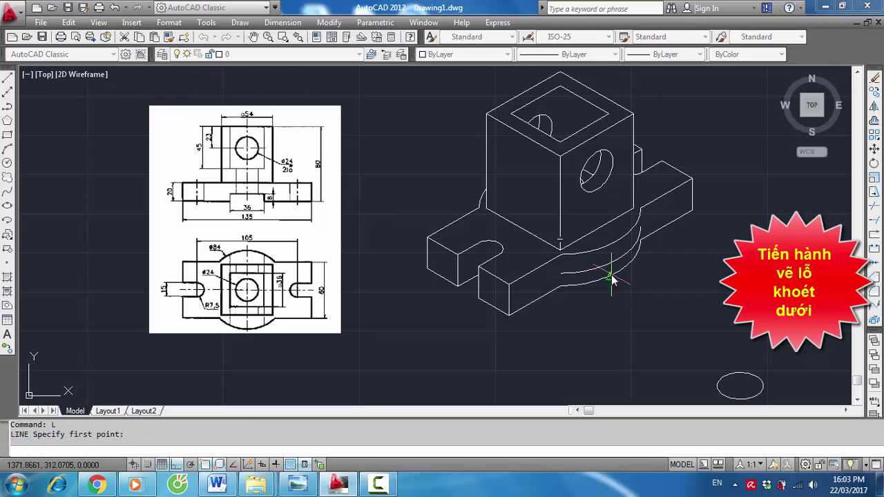
pyautogui.click(408, 154)
pyautogui.press('Escape')
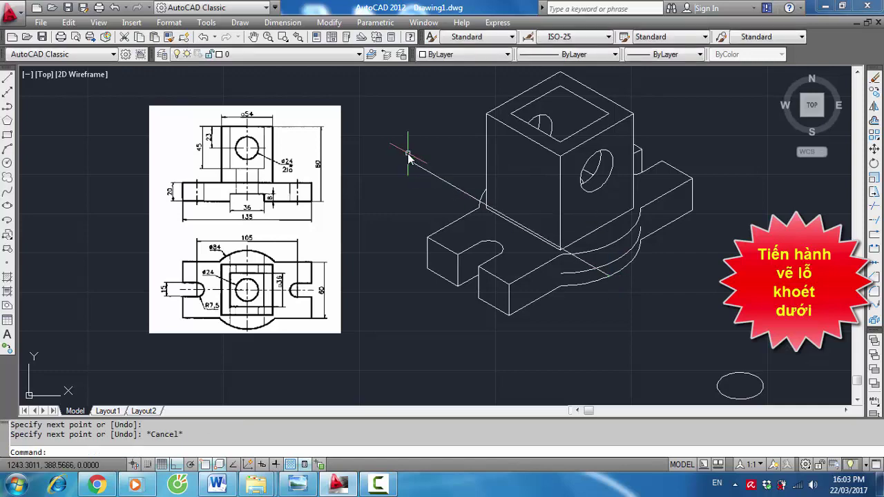
pyautogui.scroll(3, 239, 197)
pyautogui.scroll(-4, 243, 193)
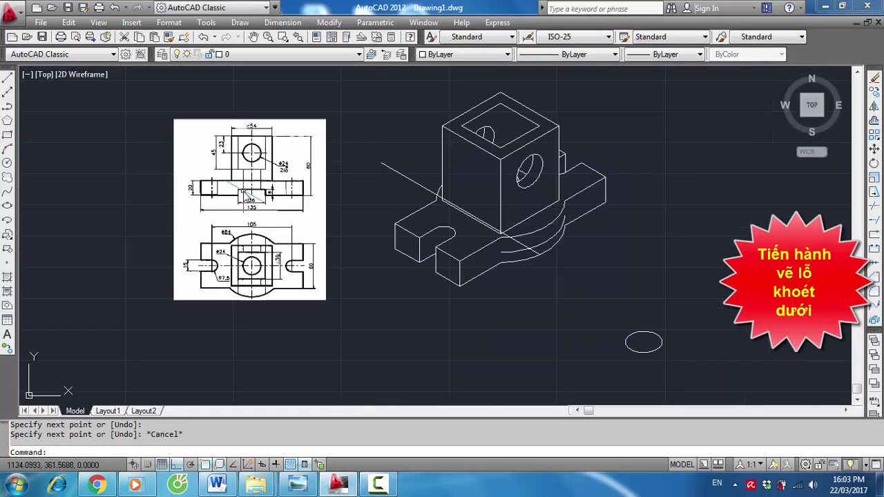
pyautogui.scroll(2, 578, 270)
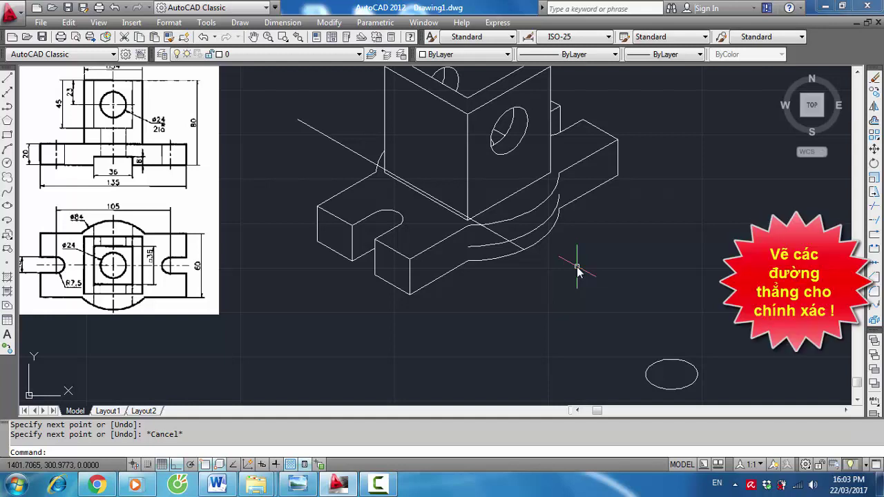
# Copy the diagonal line 18 units to each side, using a base point on the arc
pyautogui.write('co')
pyautogui.press('Return')
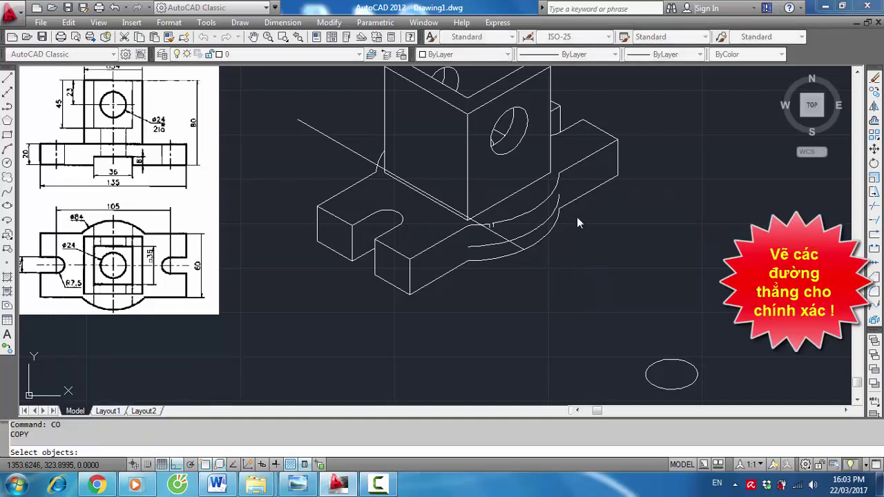
pyautogui.scroll(3, 558, 262)
pyautogui.click(488, 233)
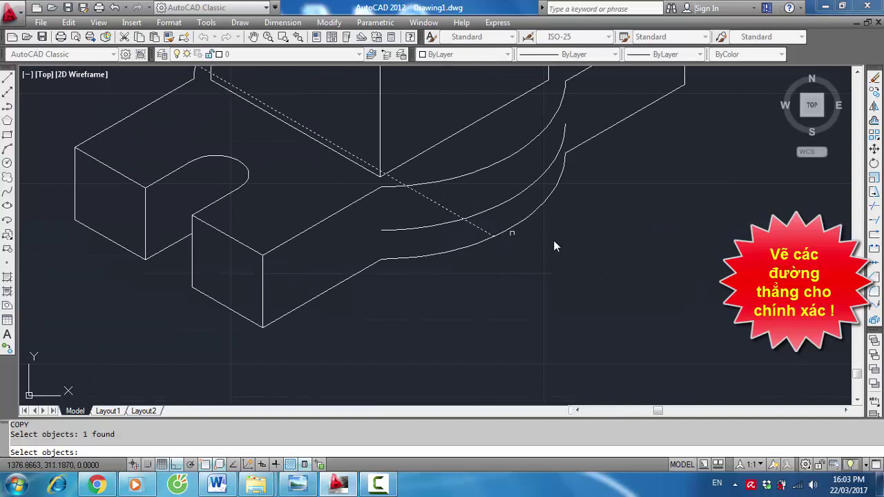
pyautogui.press('Return')
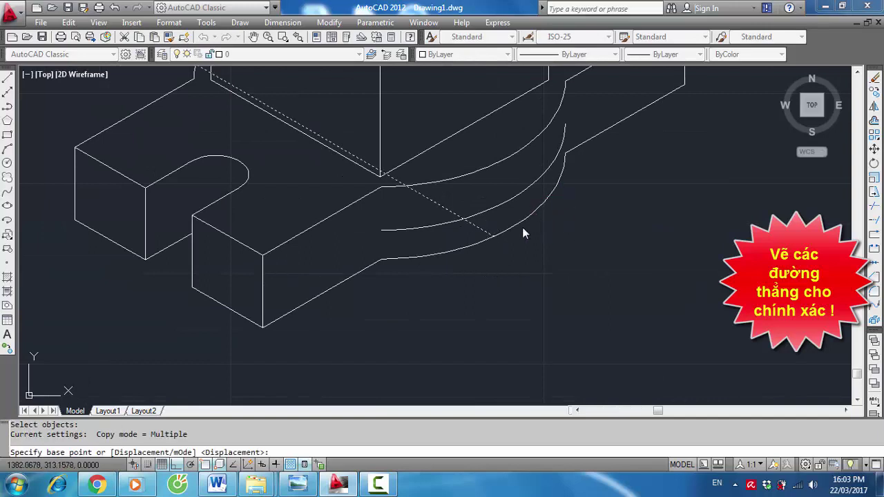
pyautogui.click(494, 237)
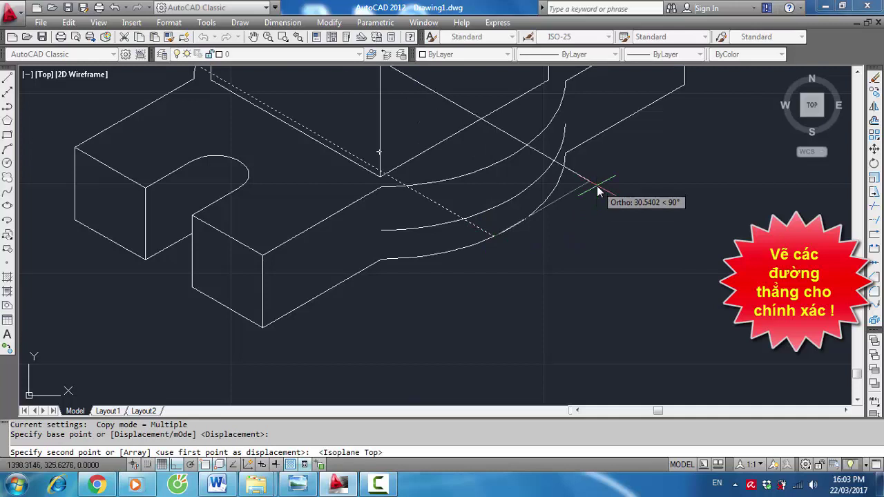
pyautogui.write(' 18')
pyautogui.press('Return')
pyautogui.write('1')
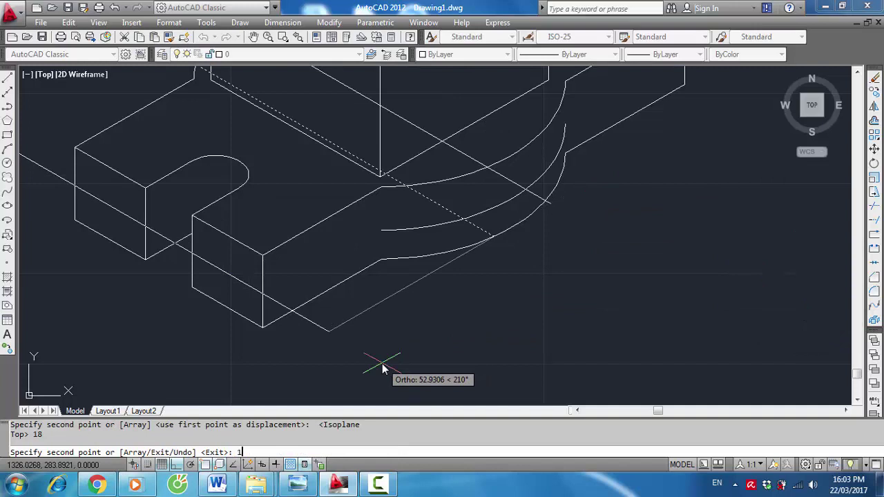
pyautogui.write('8')
pyautogui.press('Return')
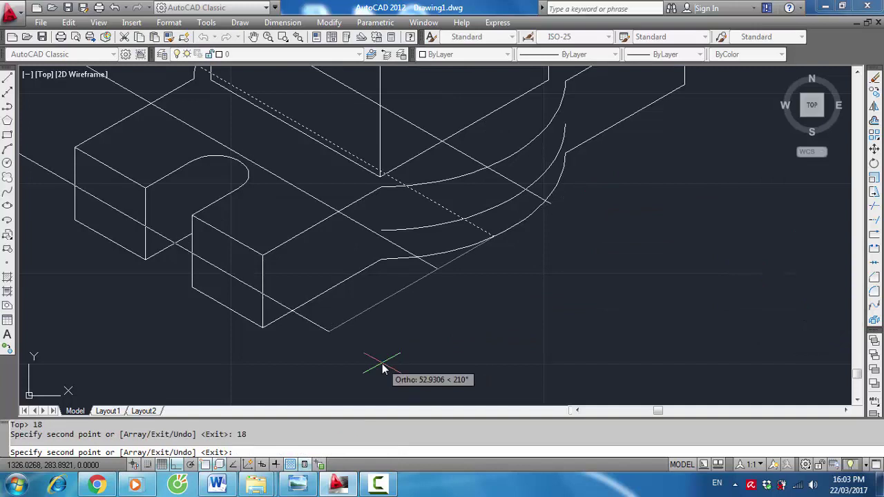
pyautogui.press('Escape')
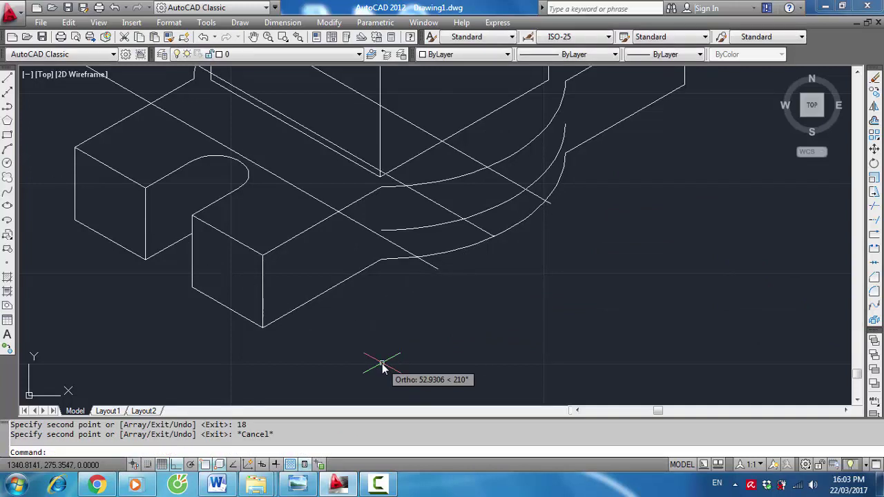
# Trim the two diagonal line ends overhanging the lower arc
pyautogui.write('tr')
pyautogui.press('Return')
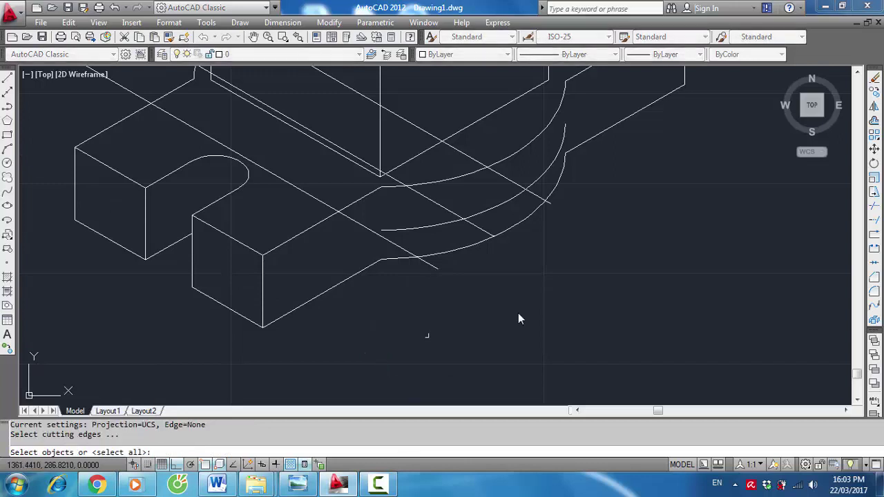
pyautogui.click(453, 252)
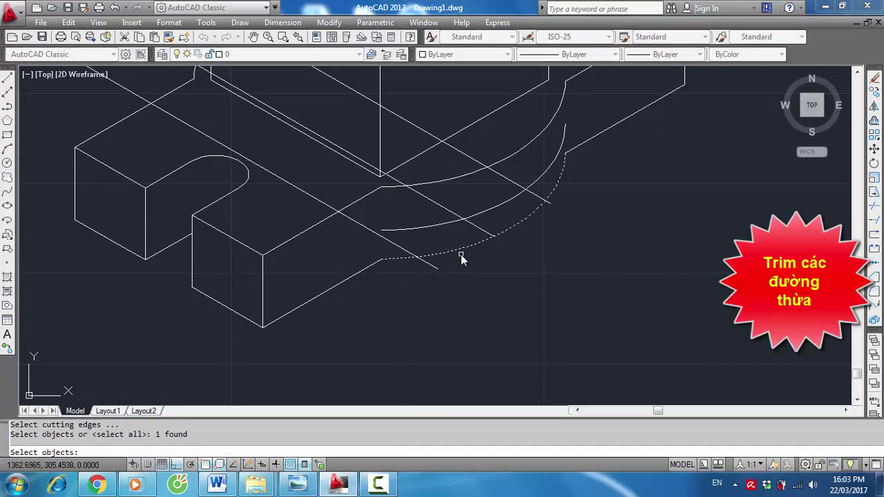
pyautogui.scroll(2, 494, 261)
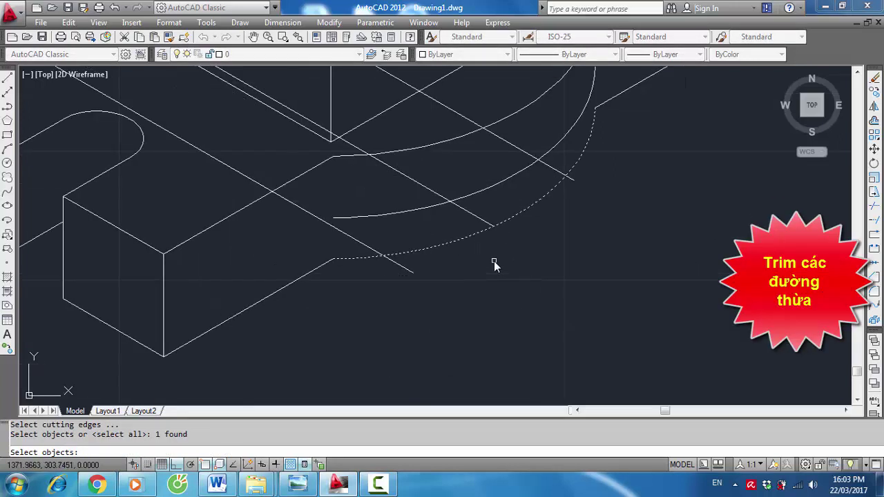
pyautogui.press('Return')
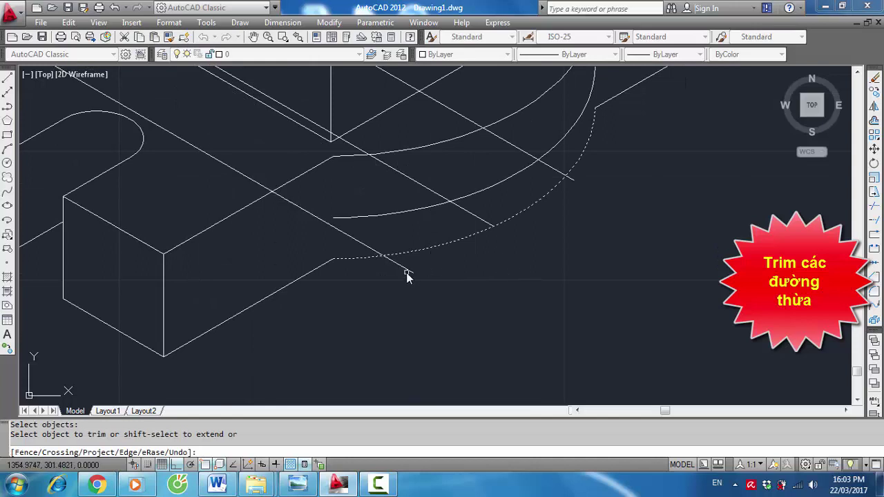
pyautogui.click(407, 271)
pyautogui.click(574, 179)
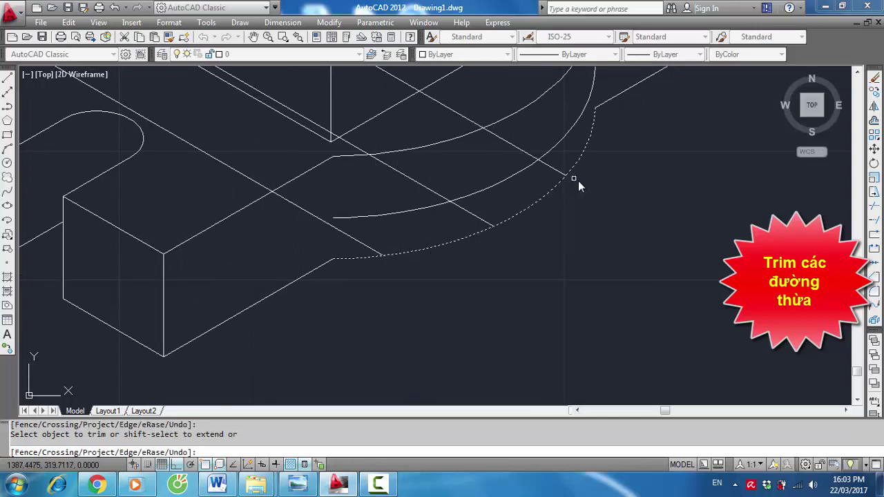
pyautogui.press('Escape')
pyautogui.write('l')
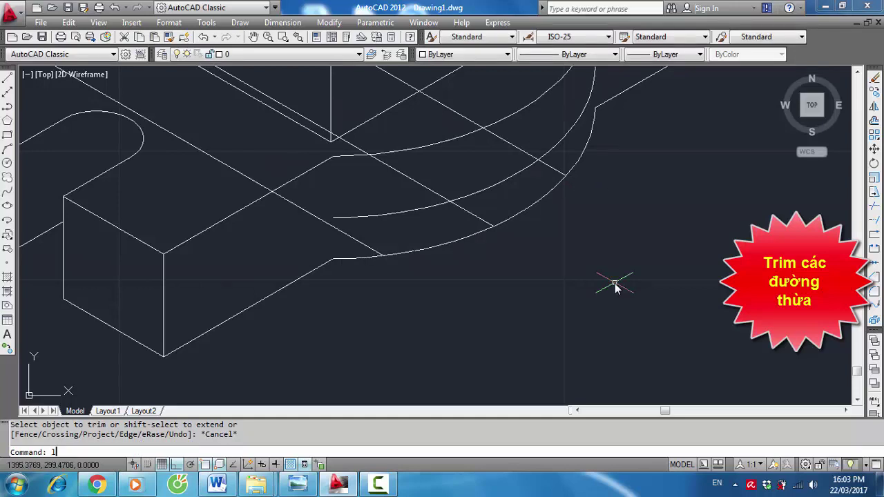
pyautogui.press('Return')
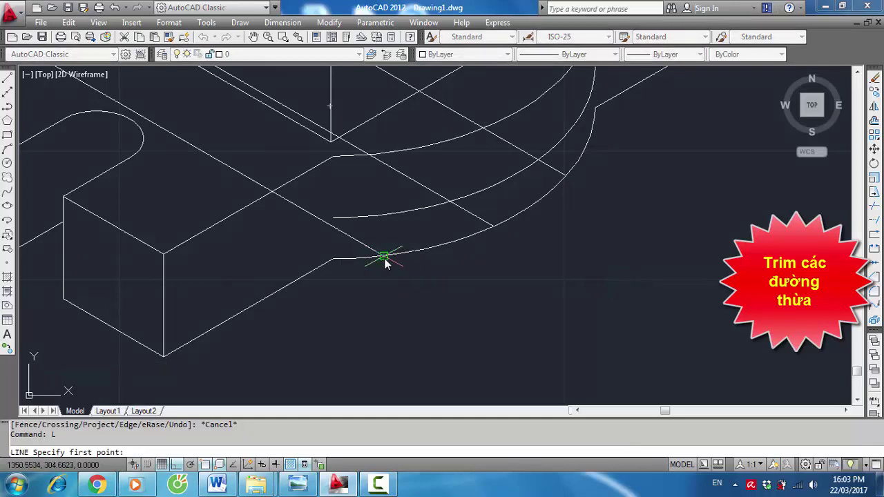
# Draw two short vertical lines rising from the arc endpoints at the cut-out's sides
pyautogui.click(385, 260)
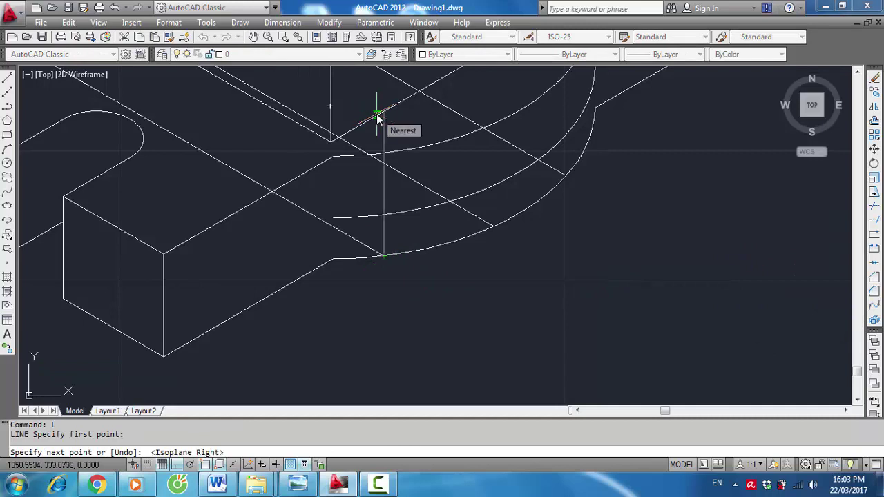
pyautogui.click(394, 190)
pyautogui.press('Escape')
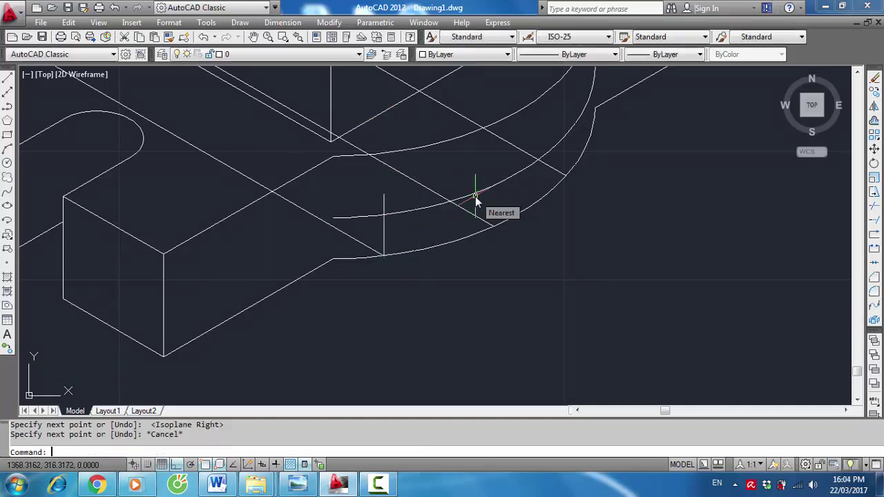
pyautogui.scroll(1, 501, 138)
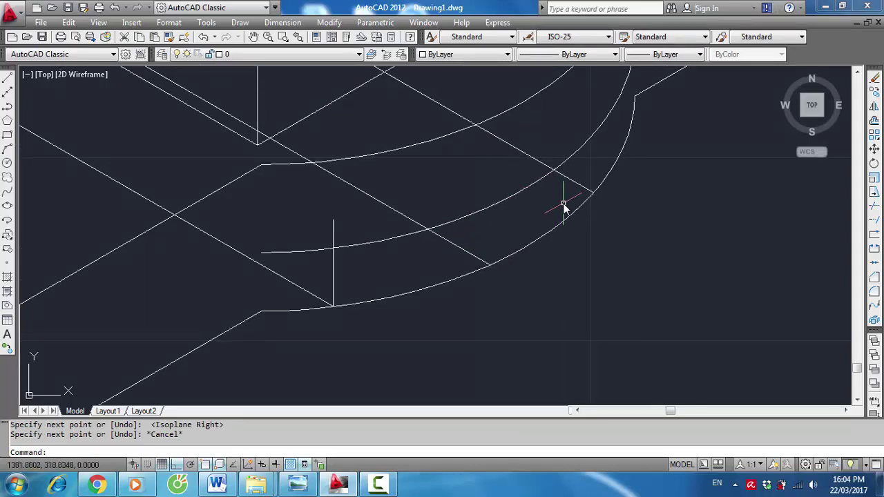
pyautogui.write('l')
pyautogui.press('Return')
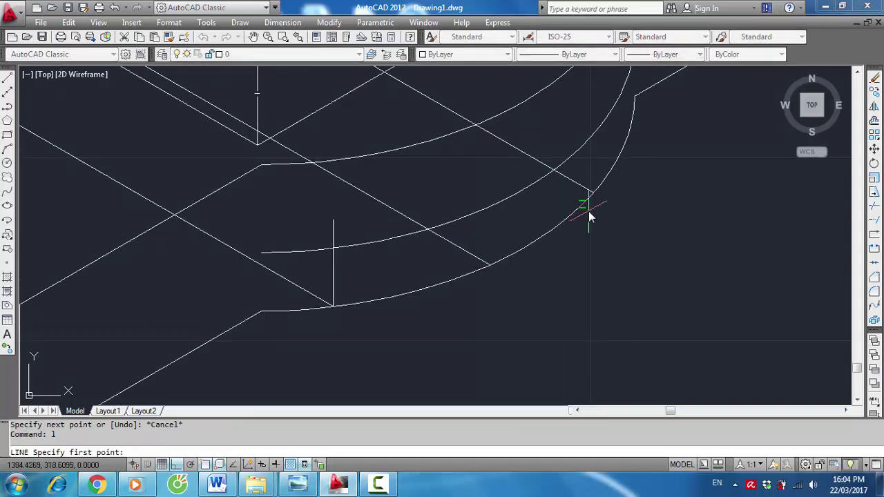
pyautogui.click(592, 195)
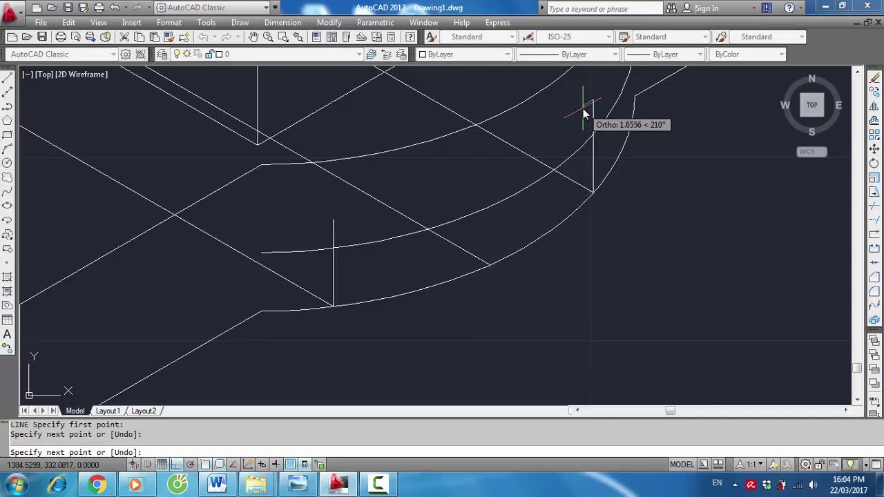
pyautogui.press('Escape')
pyautogui.scroll(-2, 675, 214)
pyautogui.scroll(-2, 657, 144)
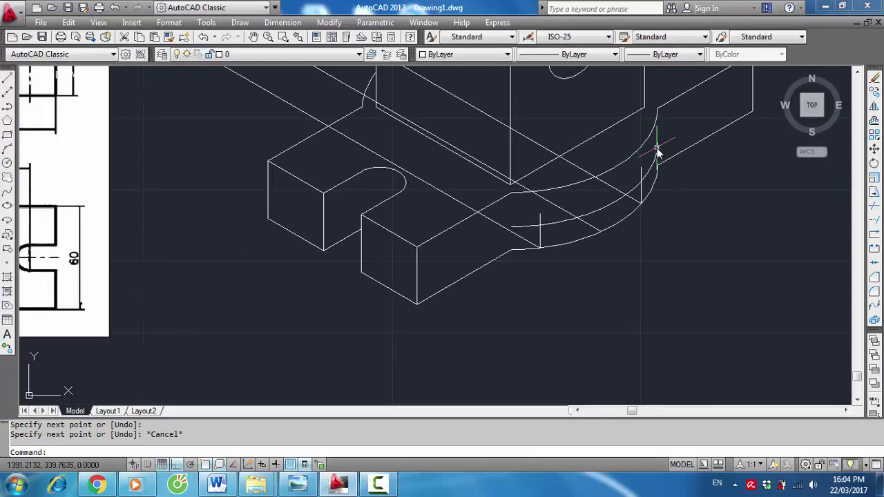
pyautogui.scroll(2, 665, 202)
# Trim the arcs between the two vertical edges and cut back the crossing diagonal lines
pyautogui.write('r')
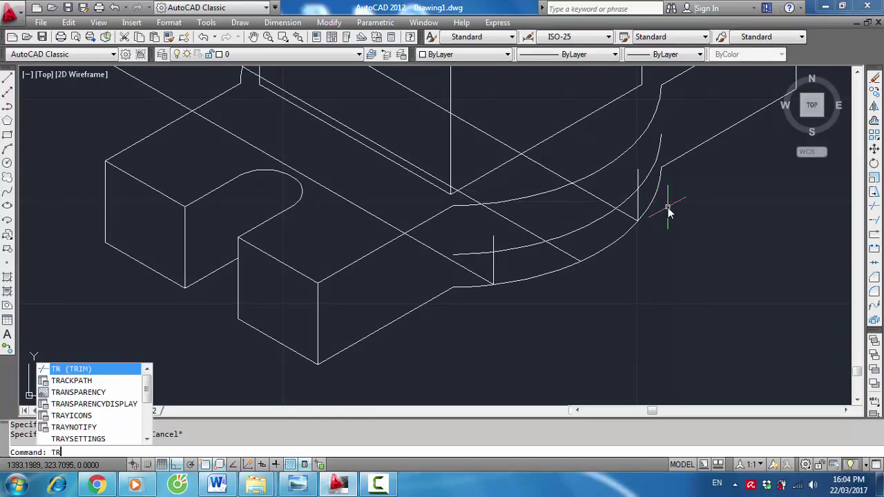
pyautogui.press('Return')
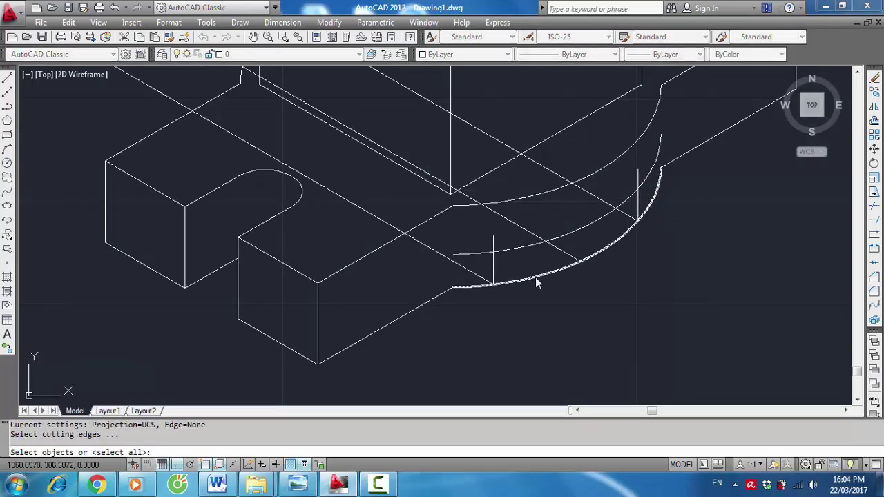
pyautogui.click(493, 278)
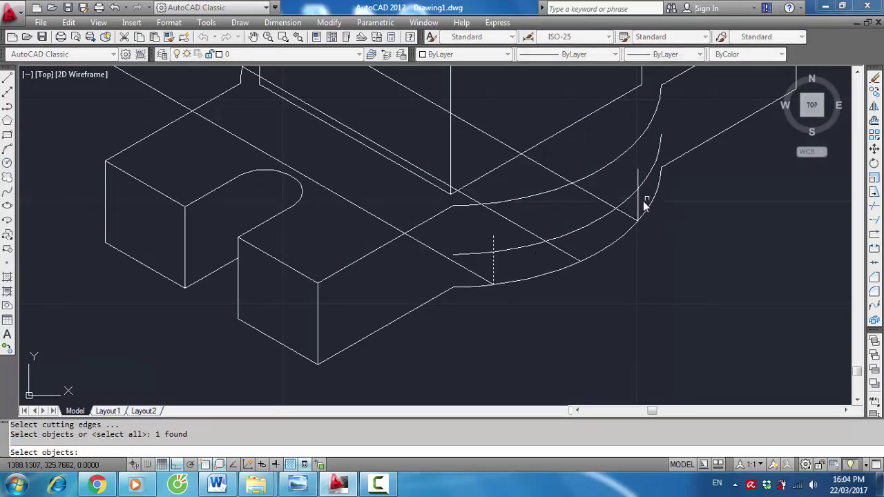
pyautogui.click(637, 206)
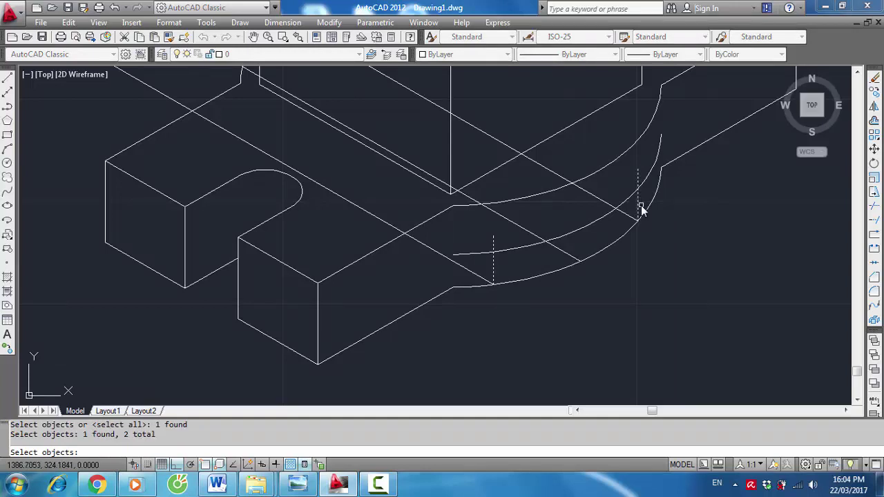
pyautogui.click(604, 215)
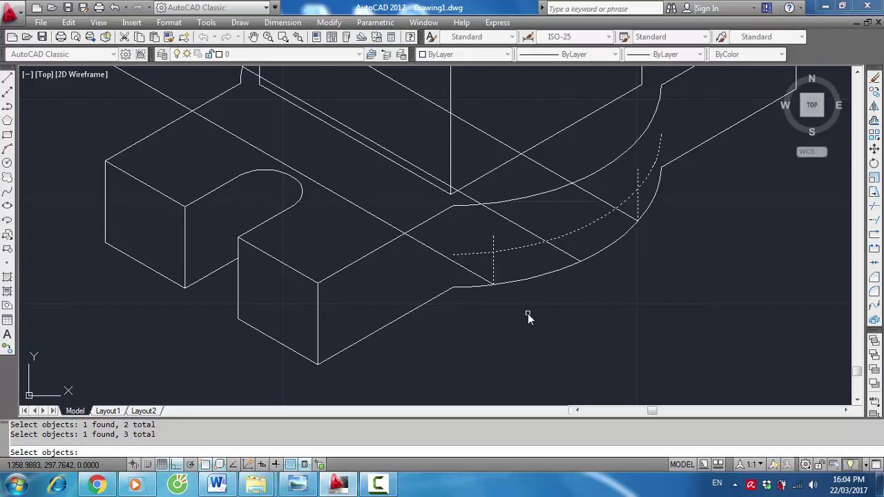
pyautogui.press('Return')
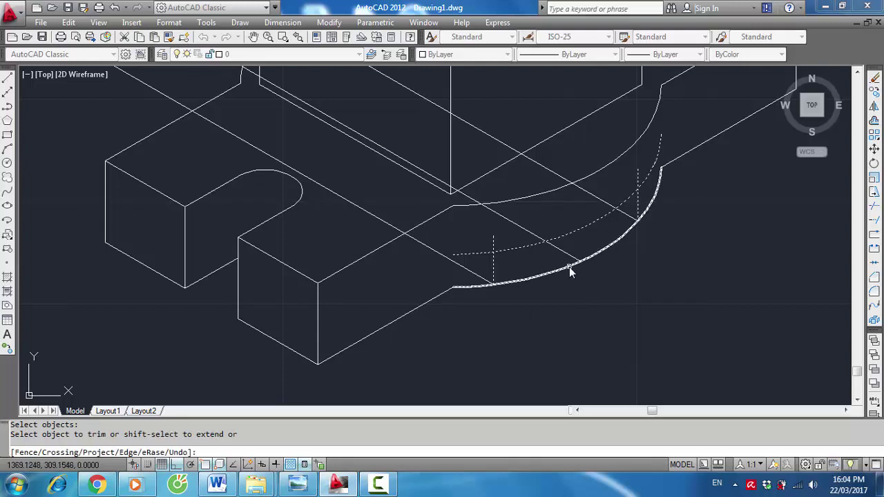
pyautogui.click(571, 266)
pyautogui.click(652, 181)
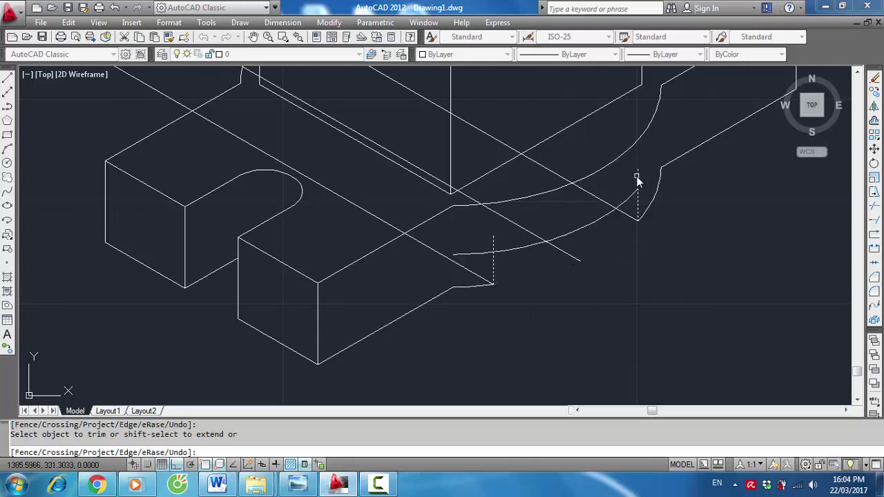
pyautogui.click(594, 202)
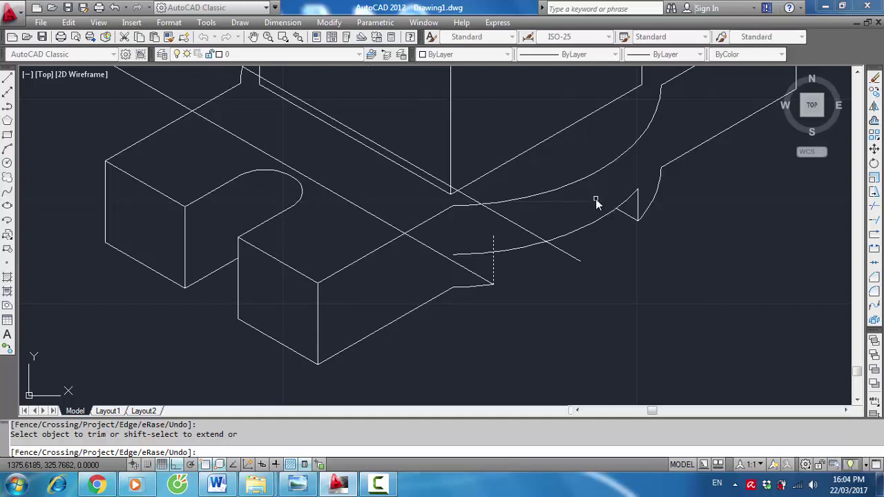
pyautogui.click(531, 239)
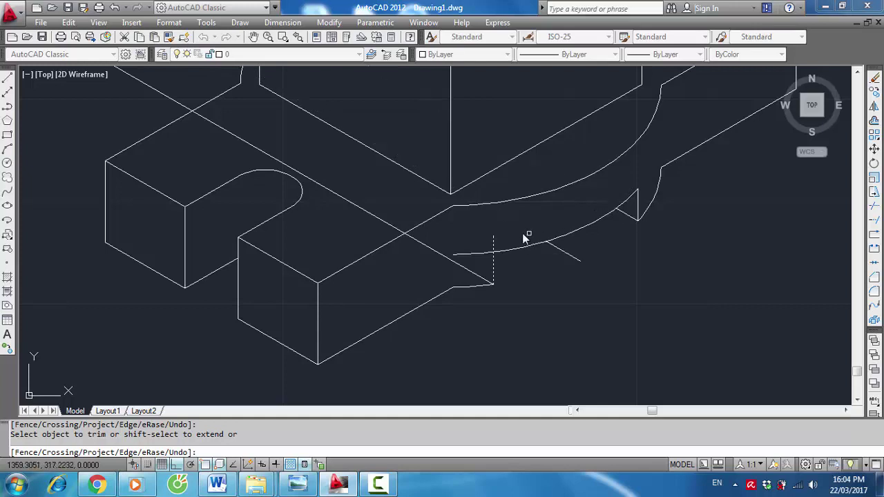
pyautogui.click(475, 255)
pyautogui.press('Escape')
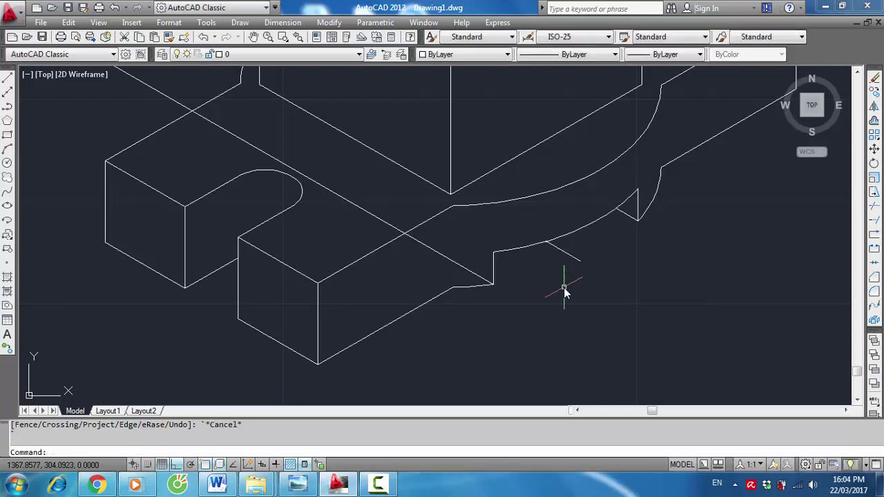
pyautogui.press('Escape')
# Erase the short leftover diagonal pieces and the long diagonal construction line
pyautogui.write('e')
pyautogui.press('Return')
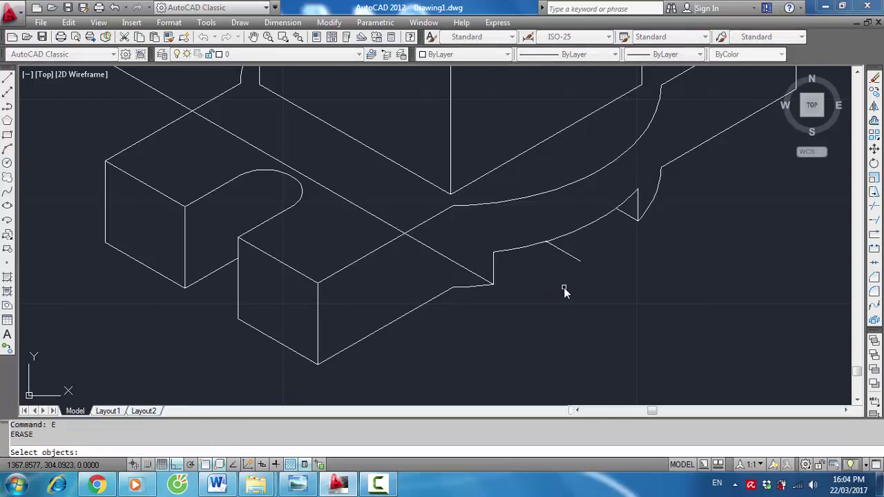
pyautogui.click(564, 266)
pyautogui.click(567, 256)
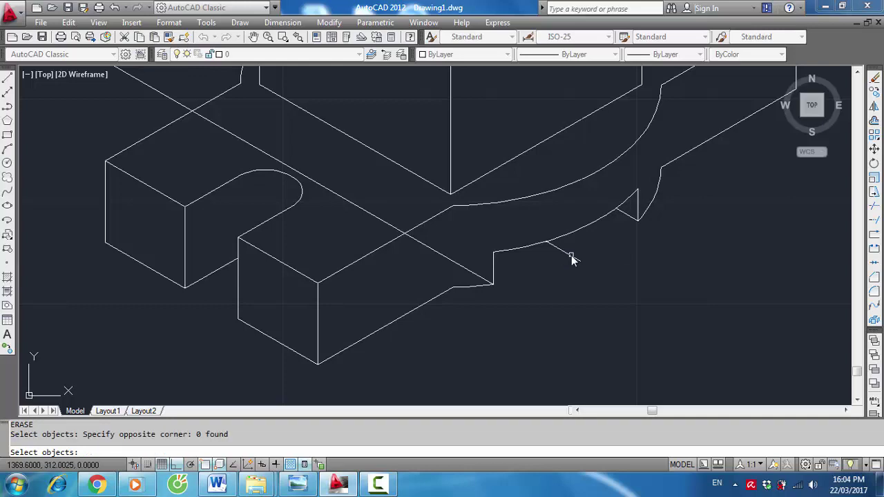
pyautogui.click(573, 257)
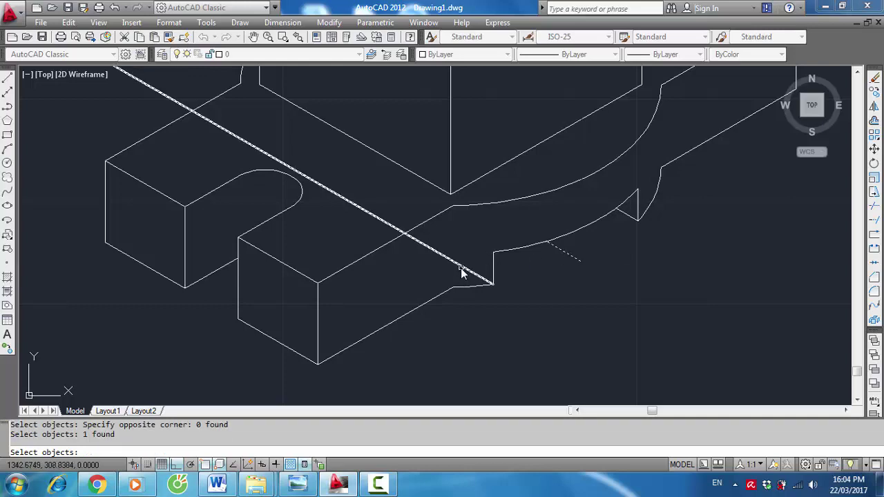
pyautogui.click(484, 274)
pyautogui.scroll(-3, 463, 272)
pyautogui.scroll(-3, 467, 252)
pyautogui.scroll(3, 467, 252)
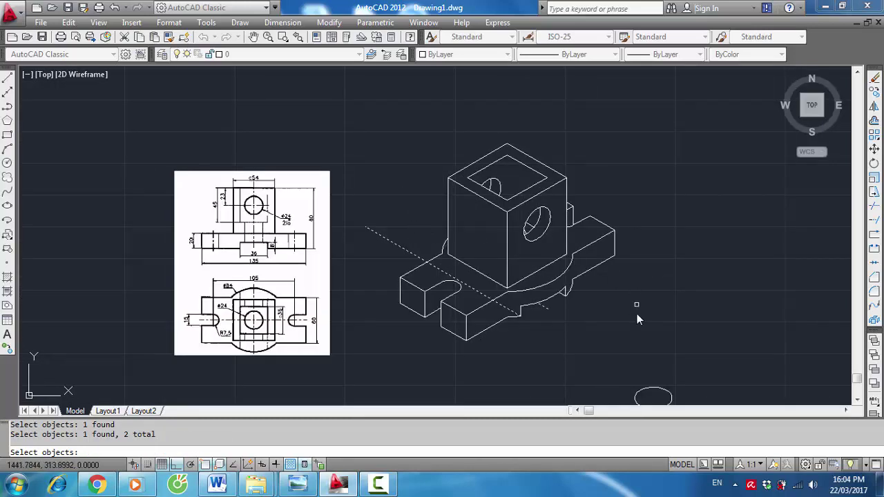
pyautogui.scroll(2, 634, 315)
pyautogui.press('Return')
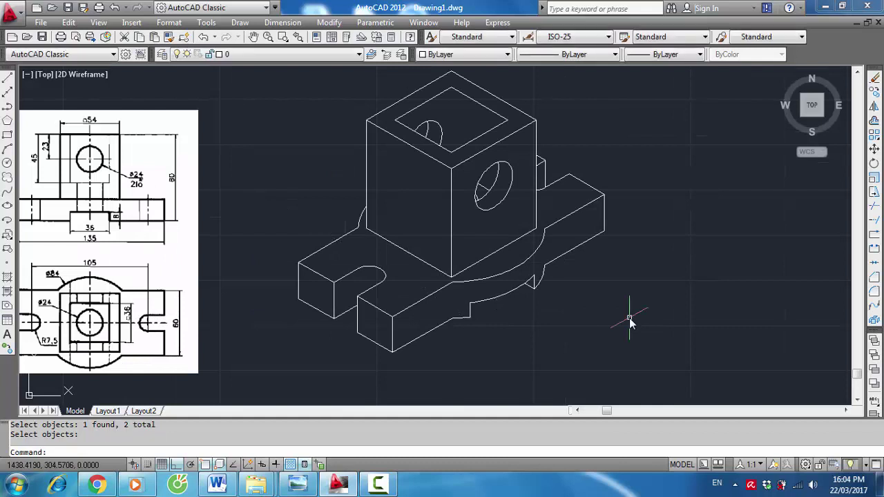
pyautogui.scroll(-2, 629, 318)
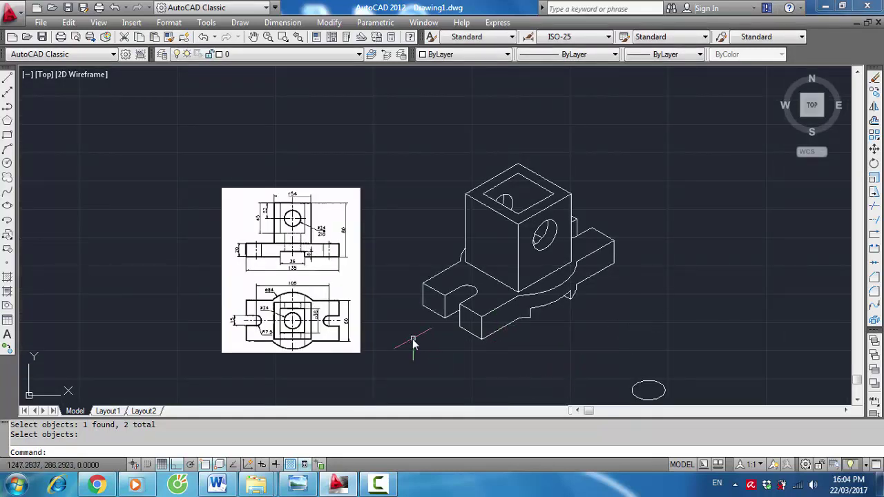
pyautogui.scroll(1, 473, 326)
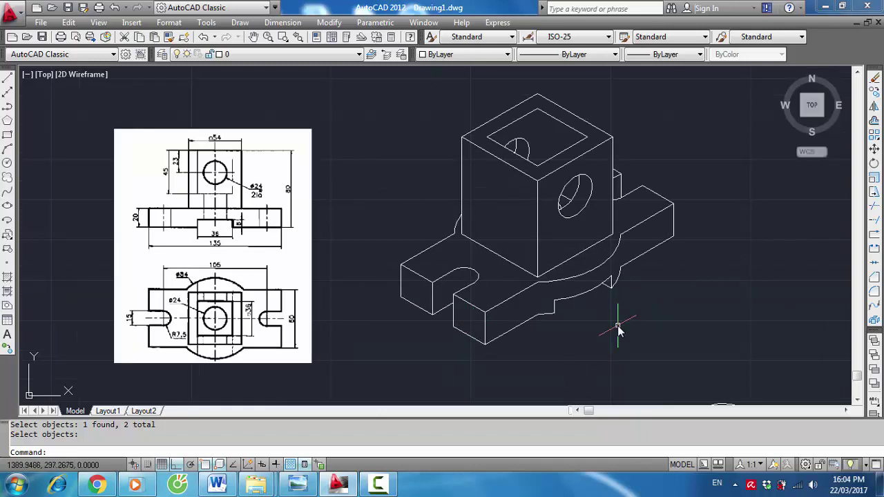